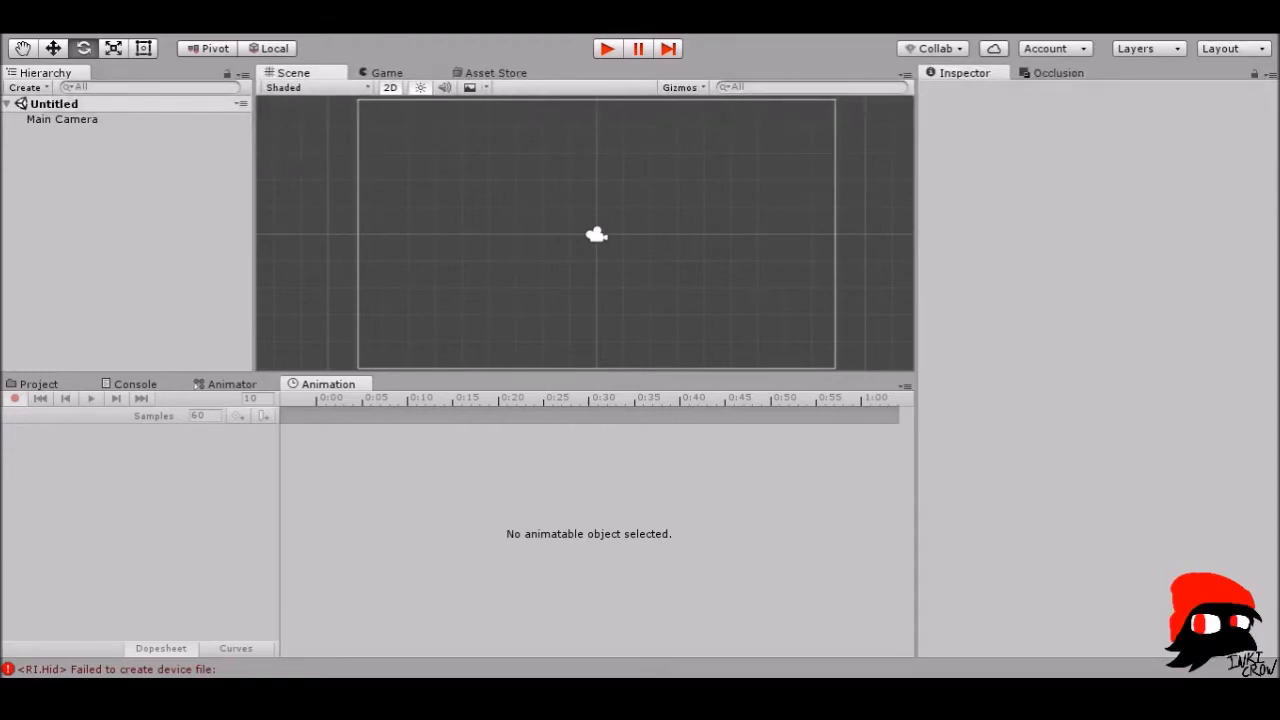
scroll(587, 270, up, 2)
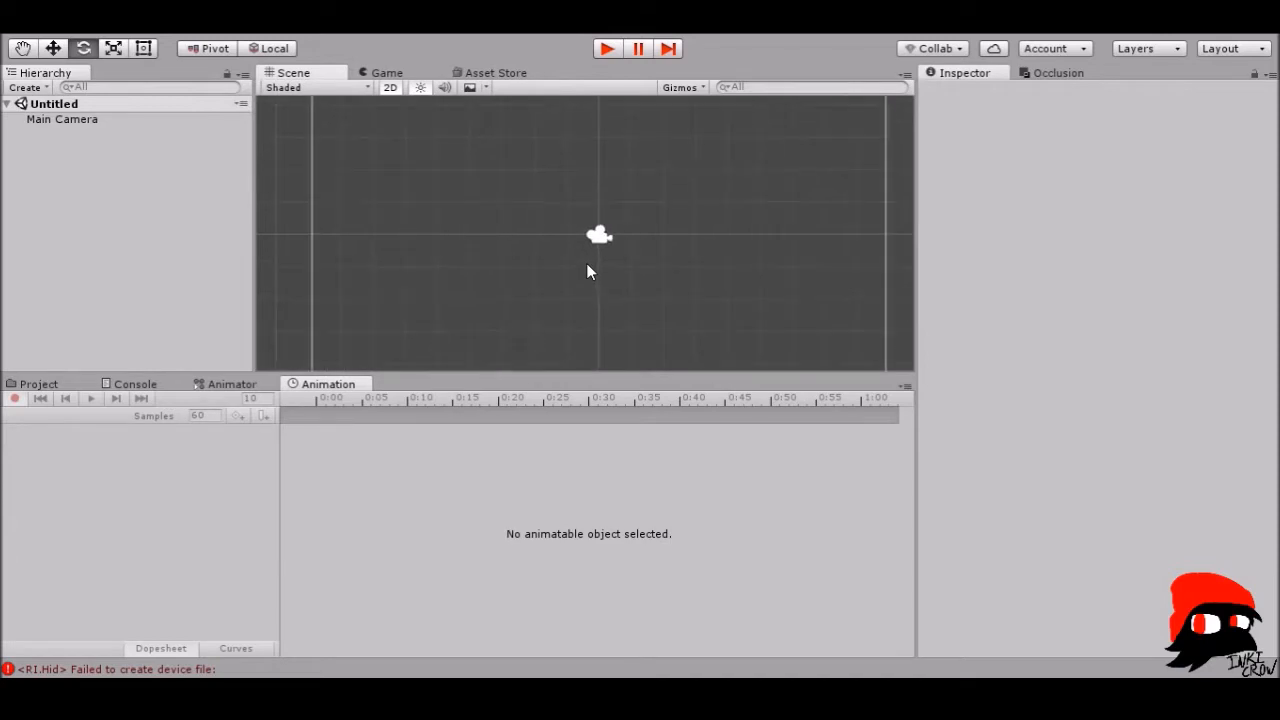
scroll(587, 270, down, 3)
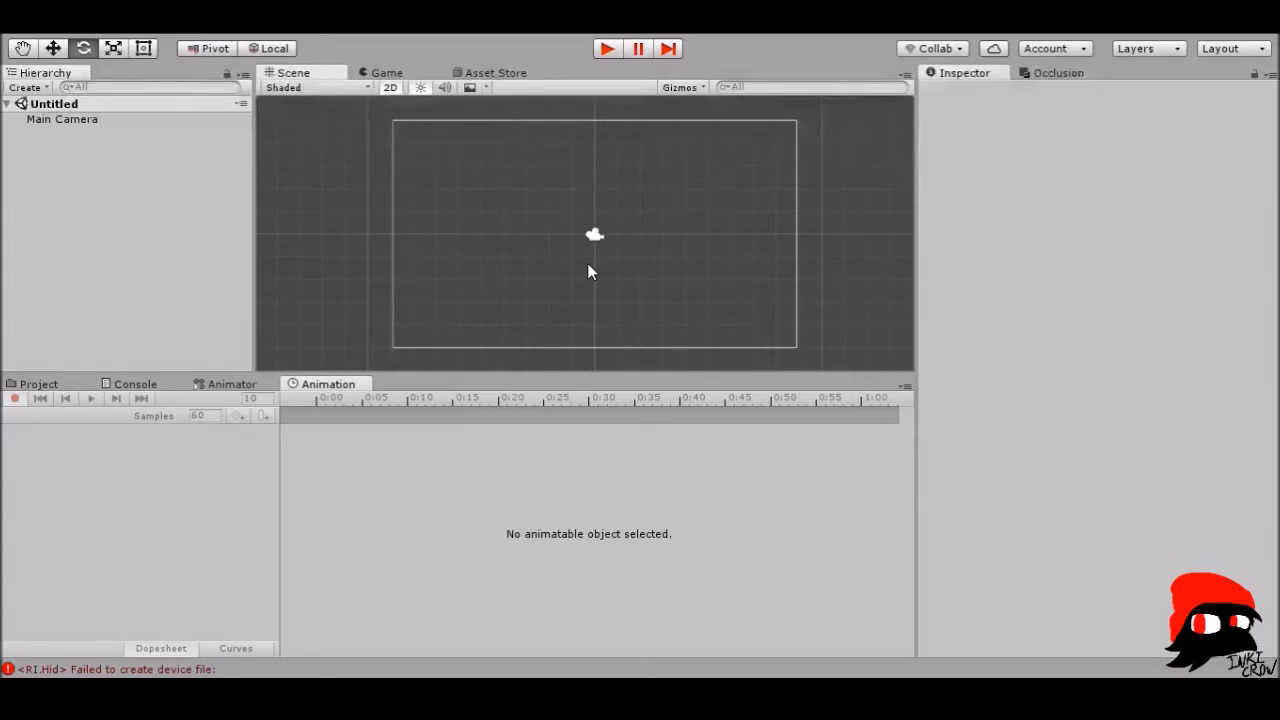
scroll(598, 218, up, 1)
scroll(598, 213, up, 1)
scroll(600, 213, down, 1)
middle_drag(665, 236, 648, 230)
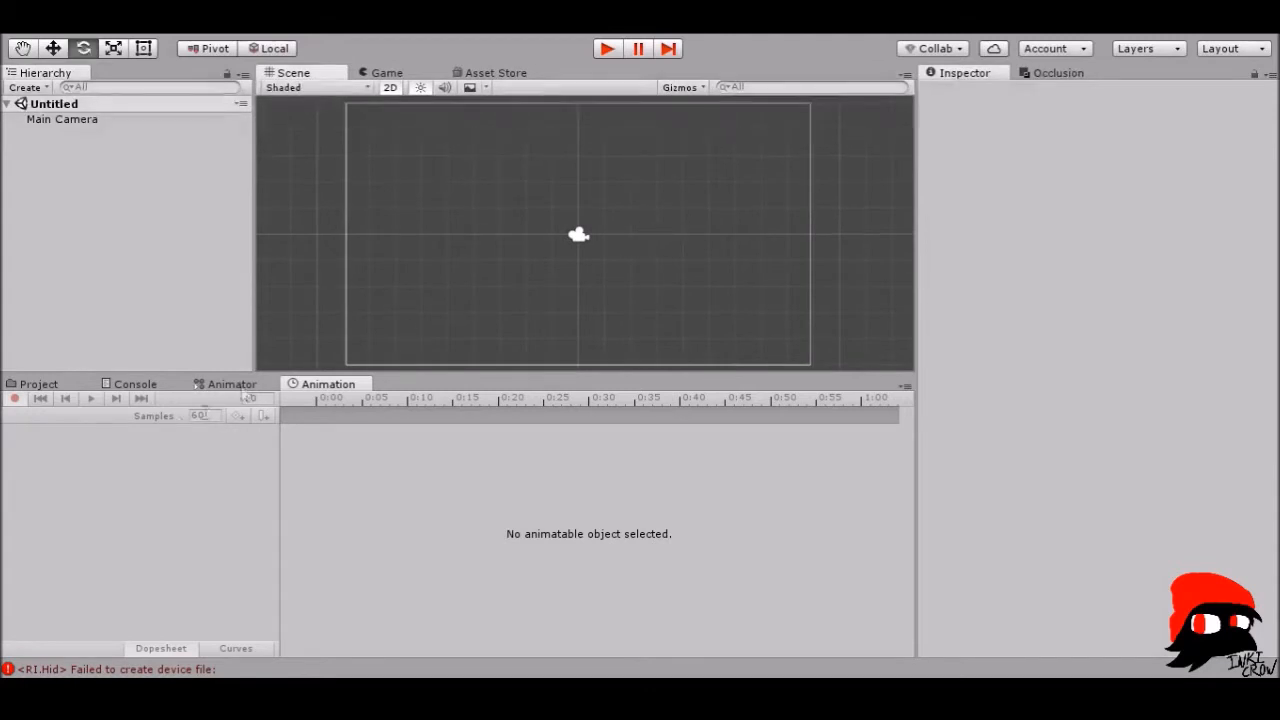
- Open the Sprites folder in the project assets and select the StickManSheet sprite sheet
click(49, 383)
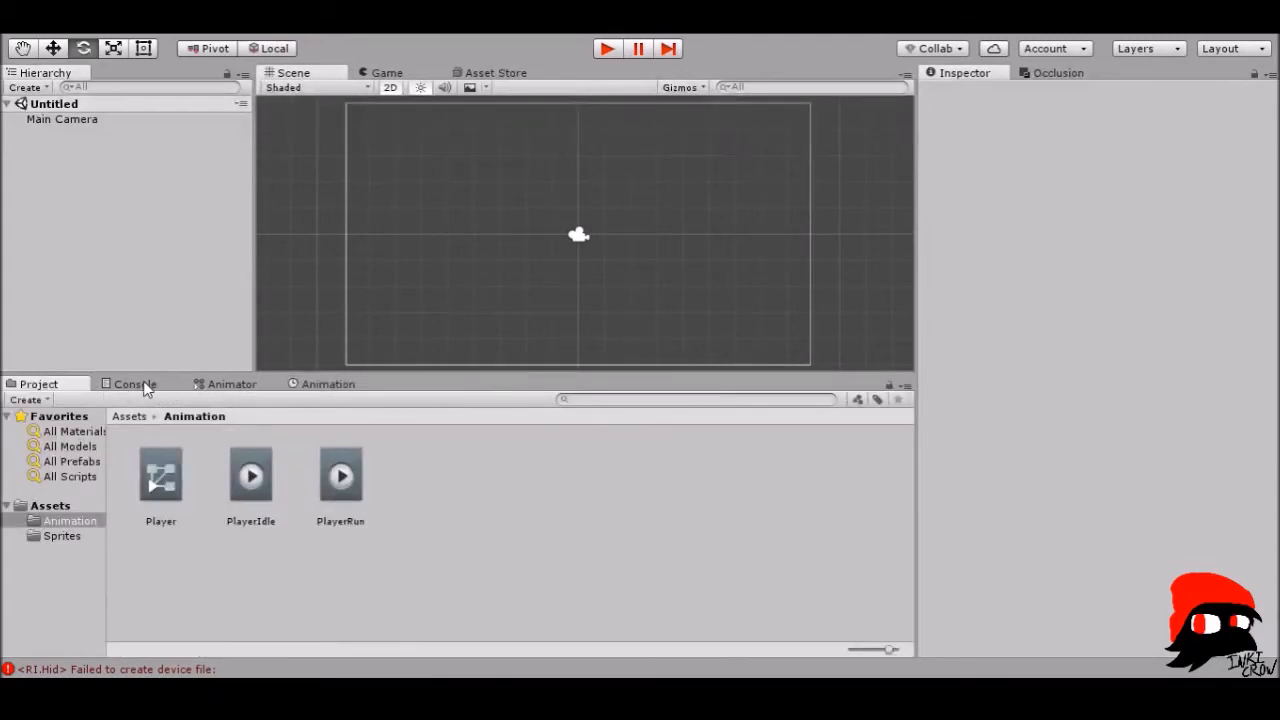
click(142, 385)
click(53, 385)
click(134, 419)
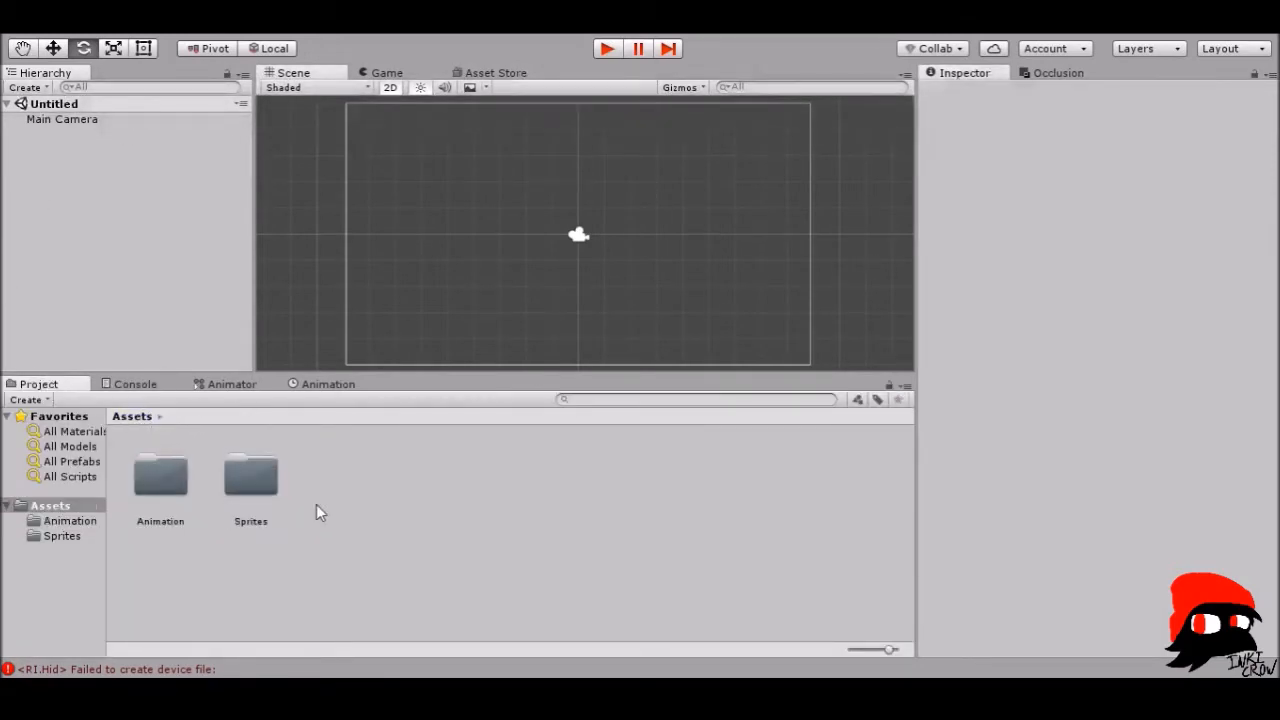
double_click(248, 478)
click(200, 473)
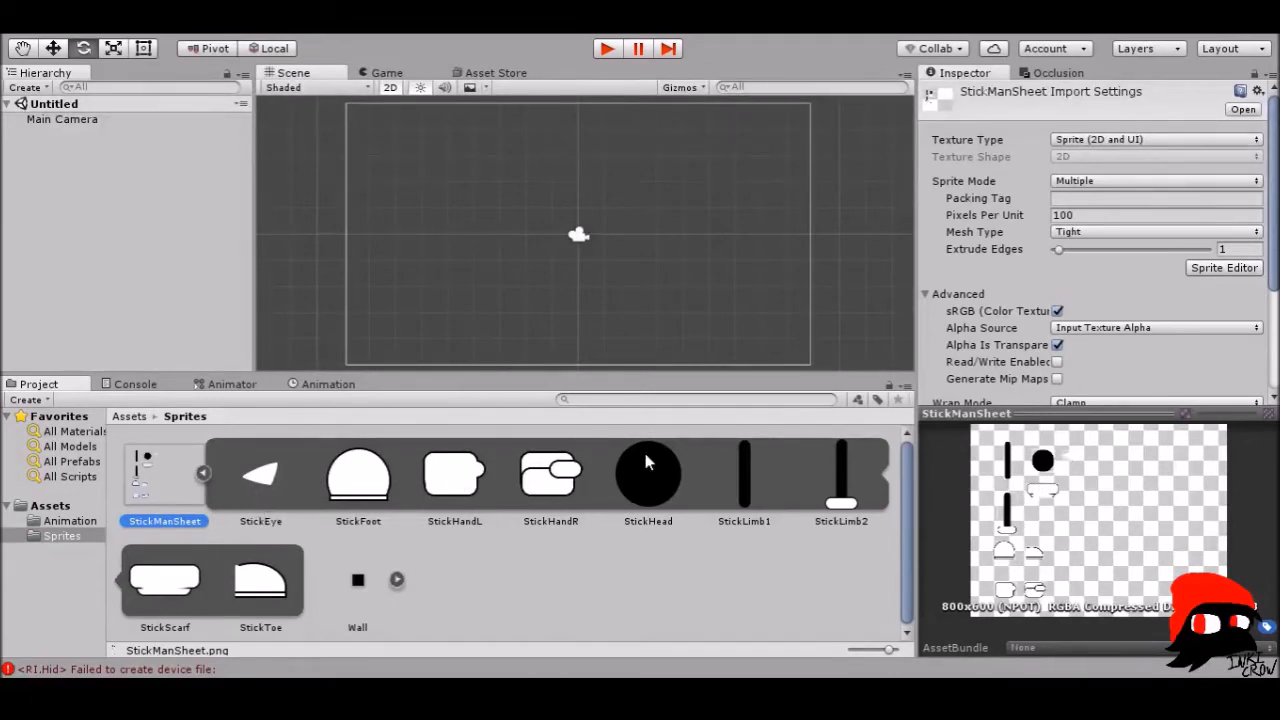
- Examine the sliced body-part sprites of StickManSheet, including the foot, head, limb and eye pieces
click(350, 494)
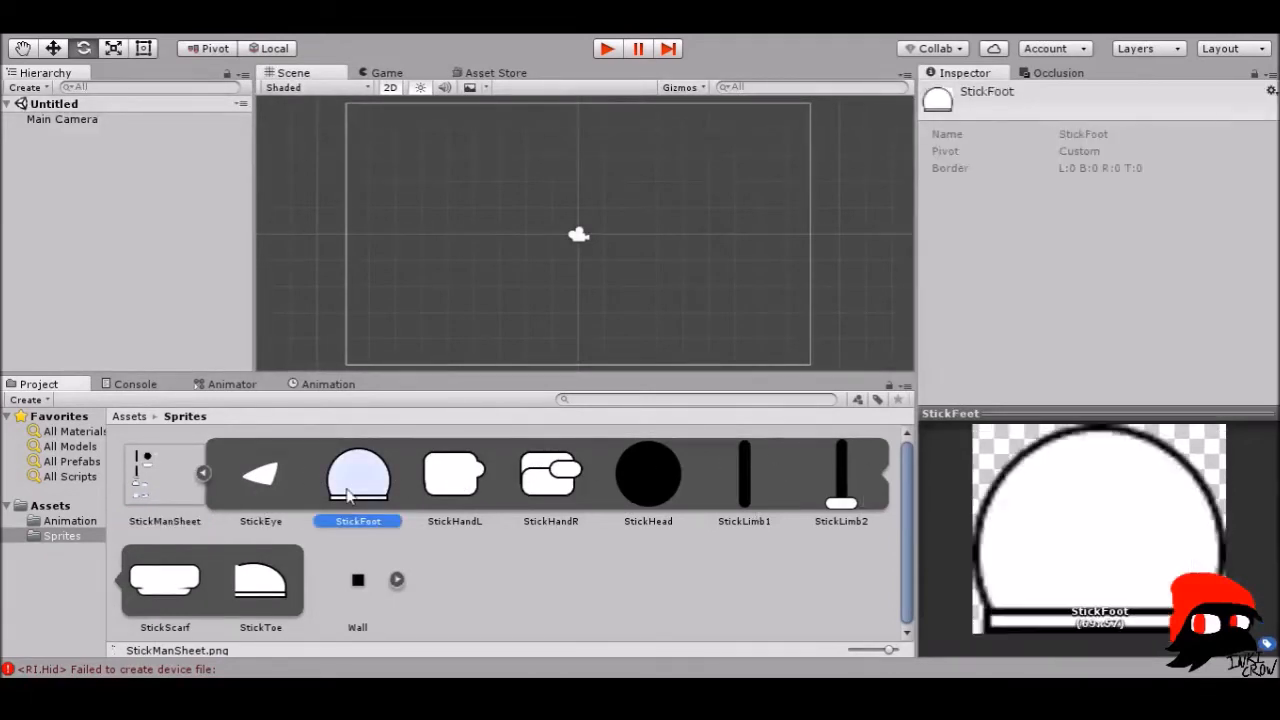
click(672, 480)
click(739, 478)
click(829, 487)
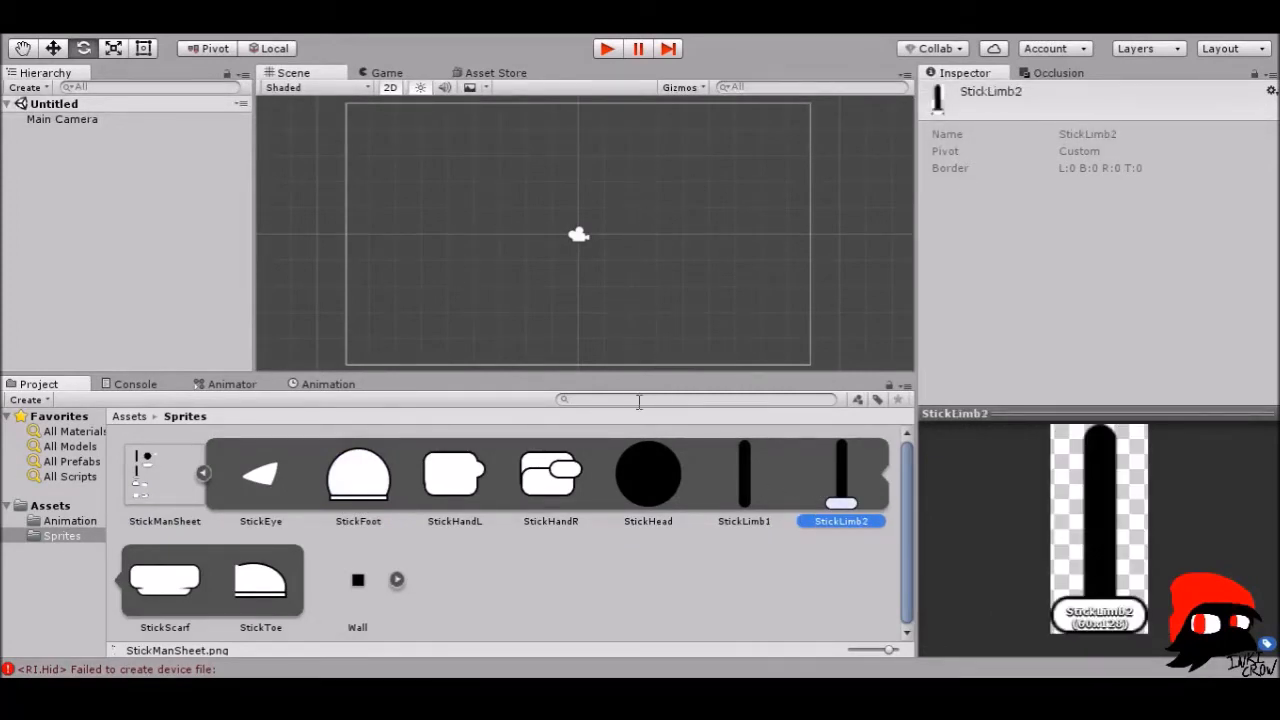
click(144, 470)
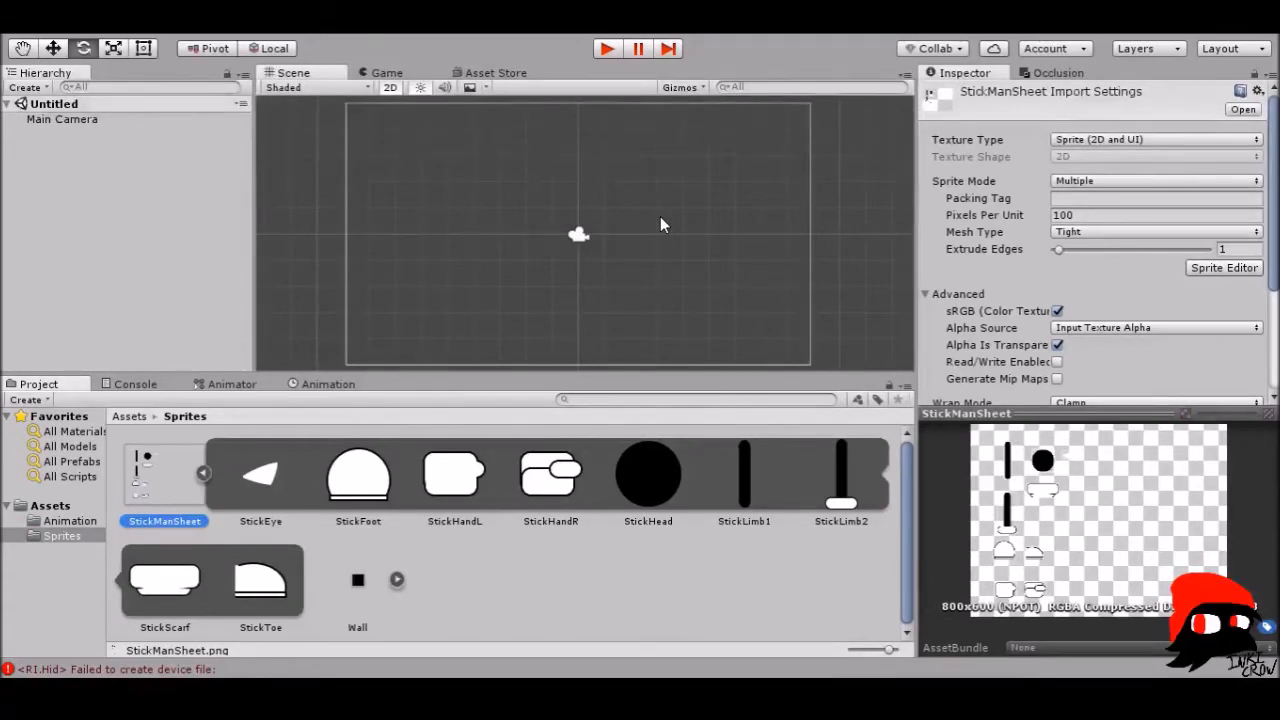
click(644, 482)
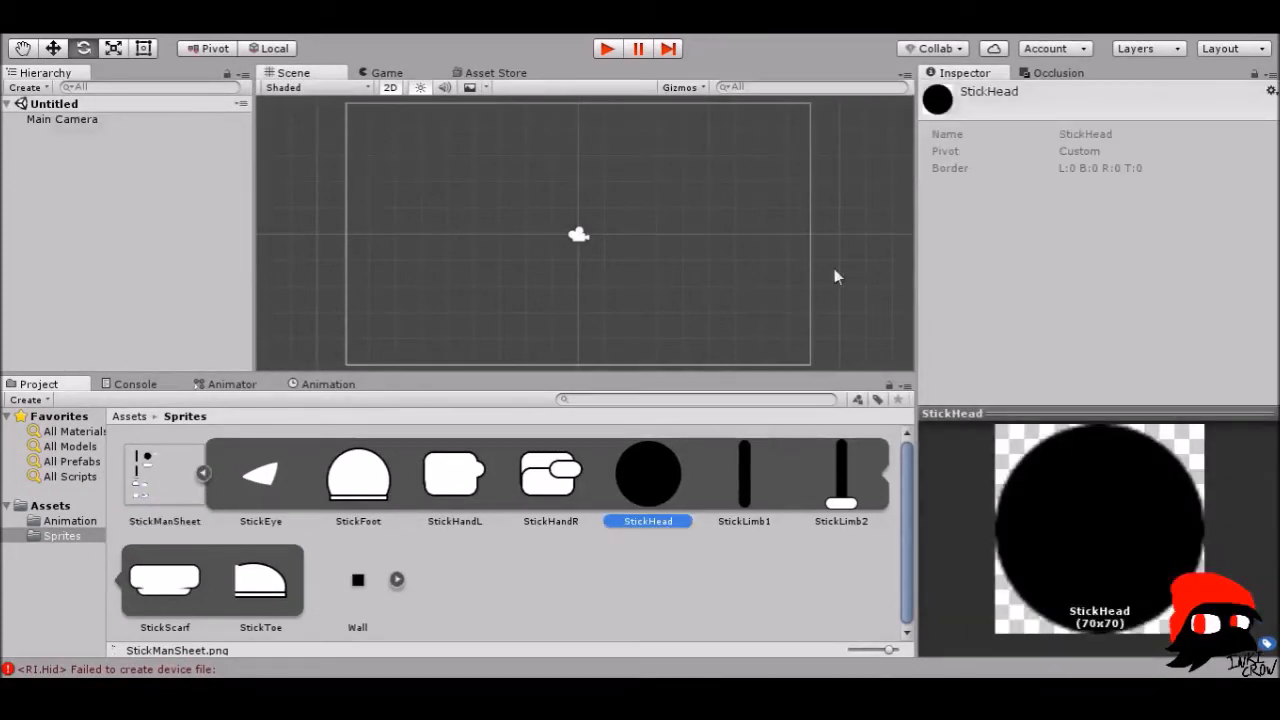
click(754, 492)
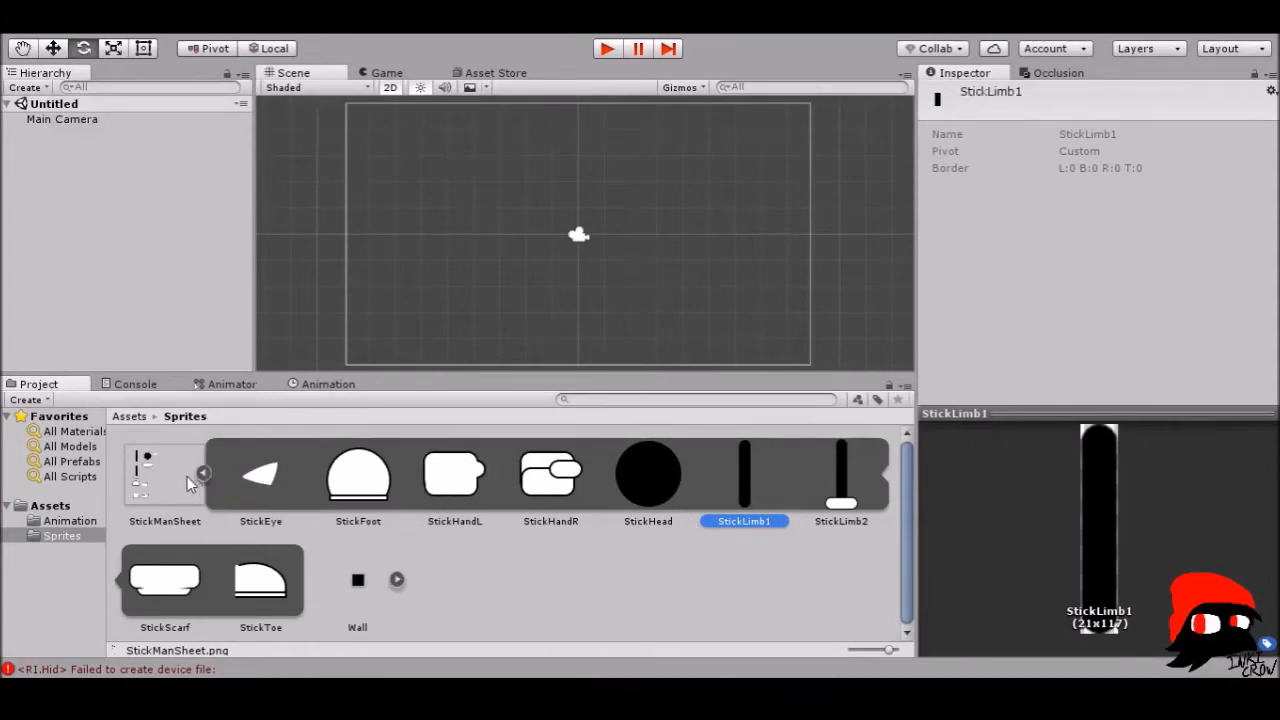
click(270, 474)
click(359, 480)
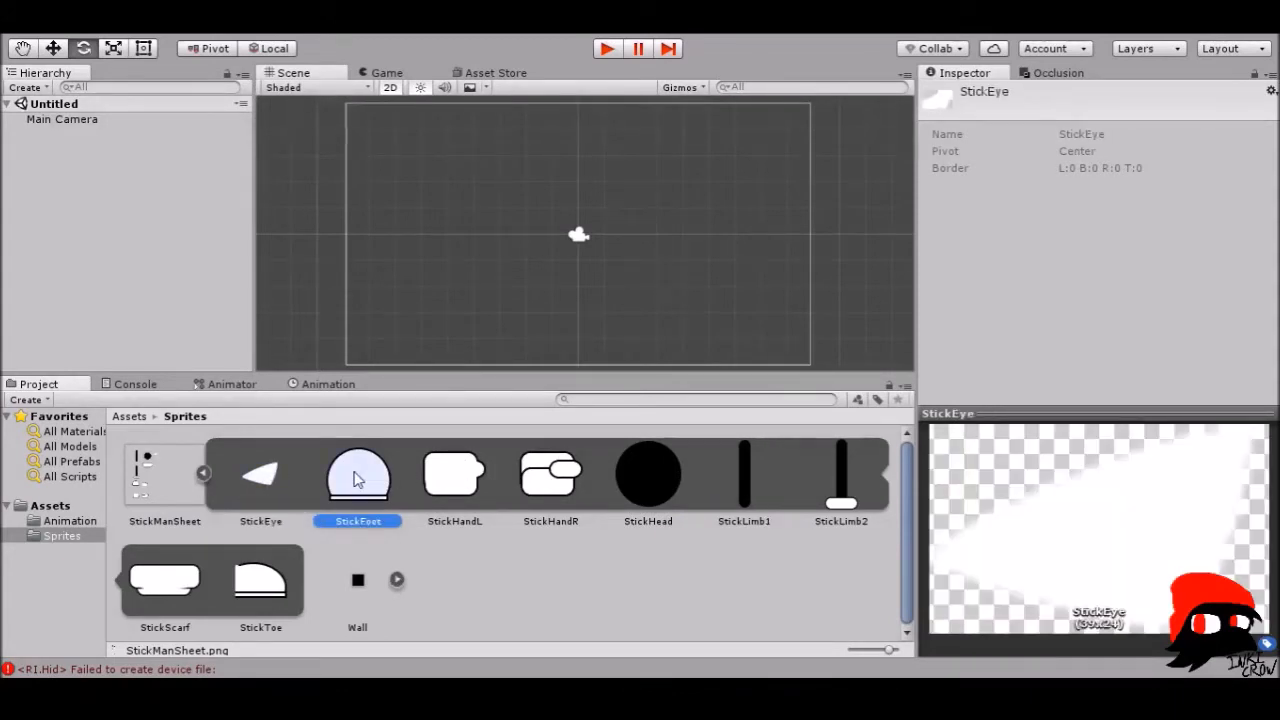
click(273, 482)
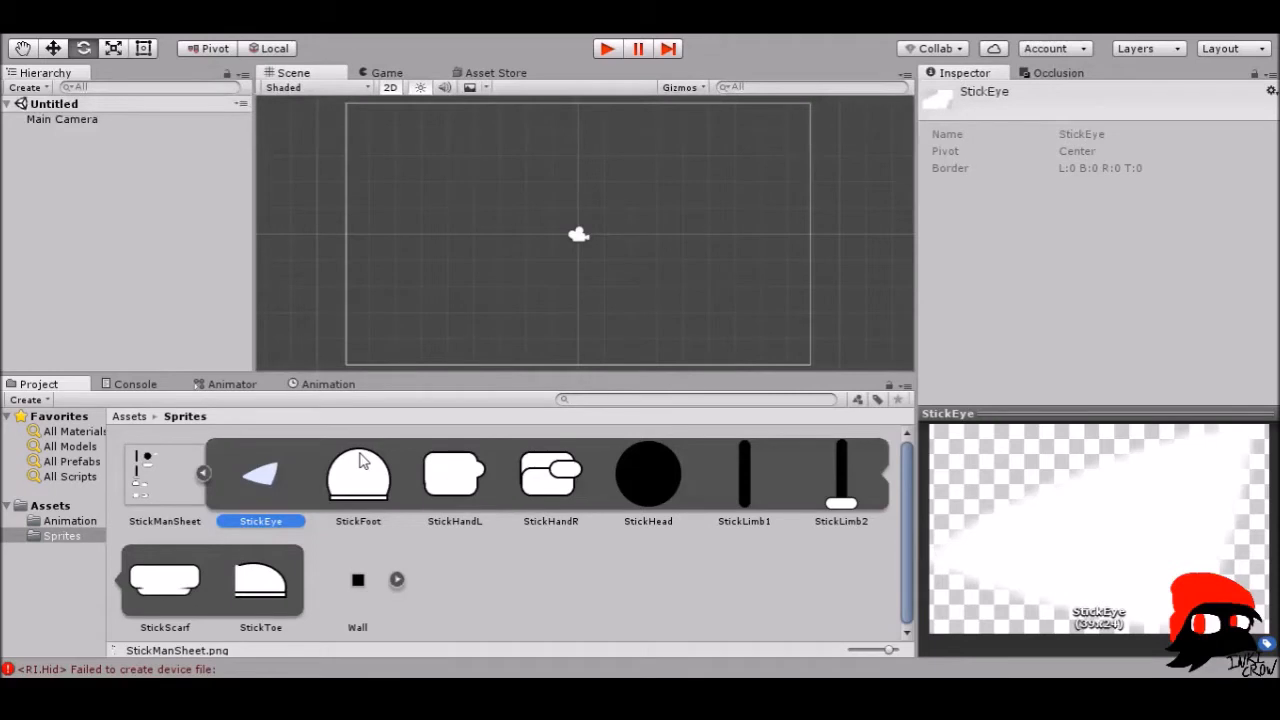
- Place the StickHead sprite in the scene above the camera, at about X -0.09, Y 1.49
click(656, 489)
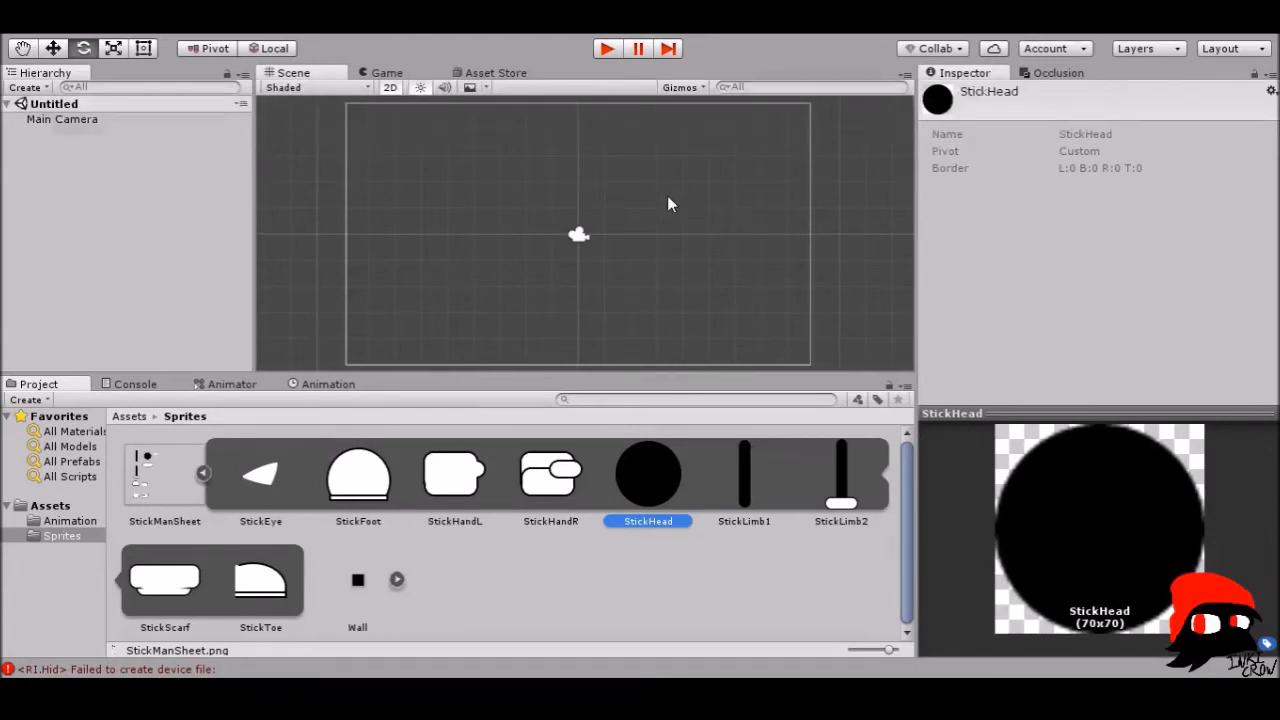
drag(670, 491, 576, 196)
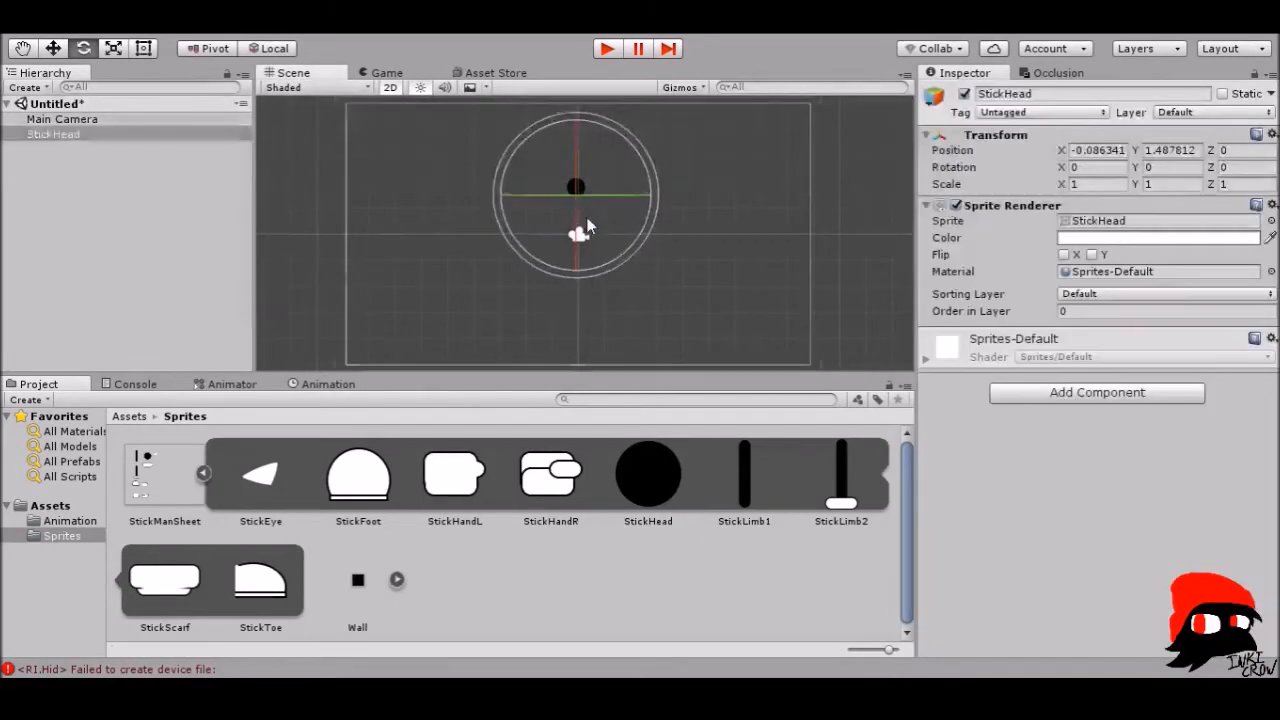
scroll(583, 228, up, 5)
middle_drag(572, 159, 604, 274)
scroll(587, 209, up, 3)
- Try rotating the StickHead about its pivot and about its center, undoing each rotation and restoring Pivot mode
click(150, 472)
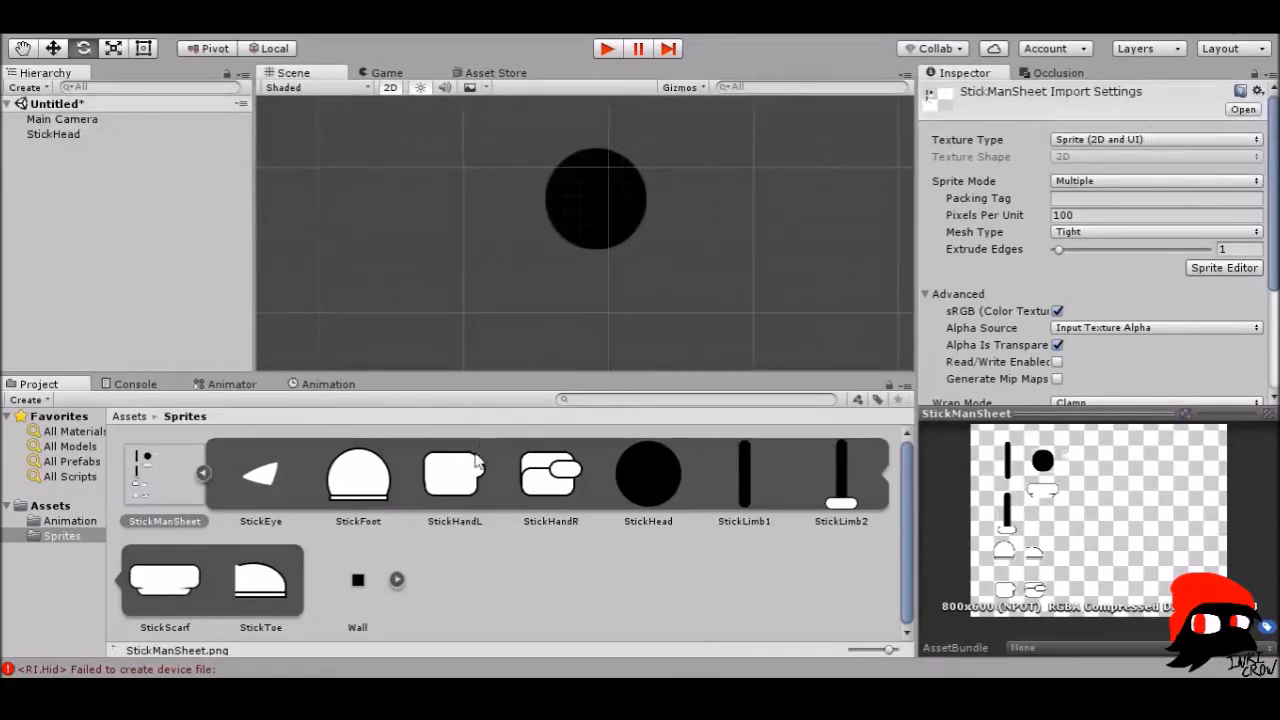
click(607, 186)
drag(637, 178, 727, 290)
key(ctrl+z)
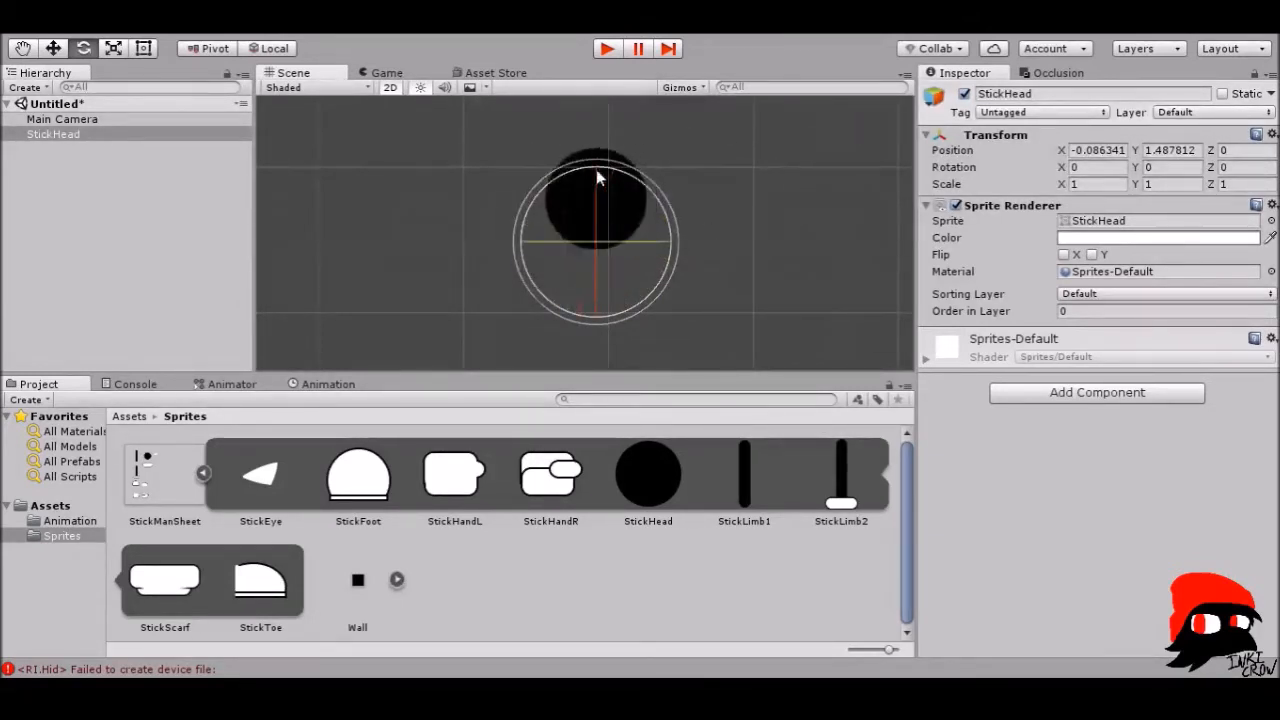
click(218, 49)
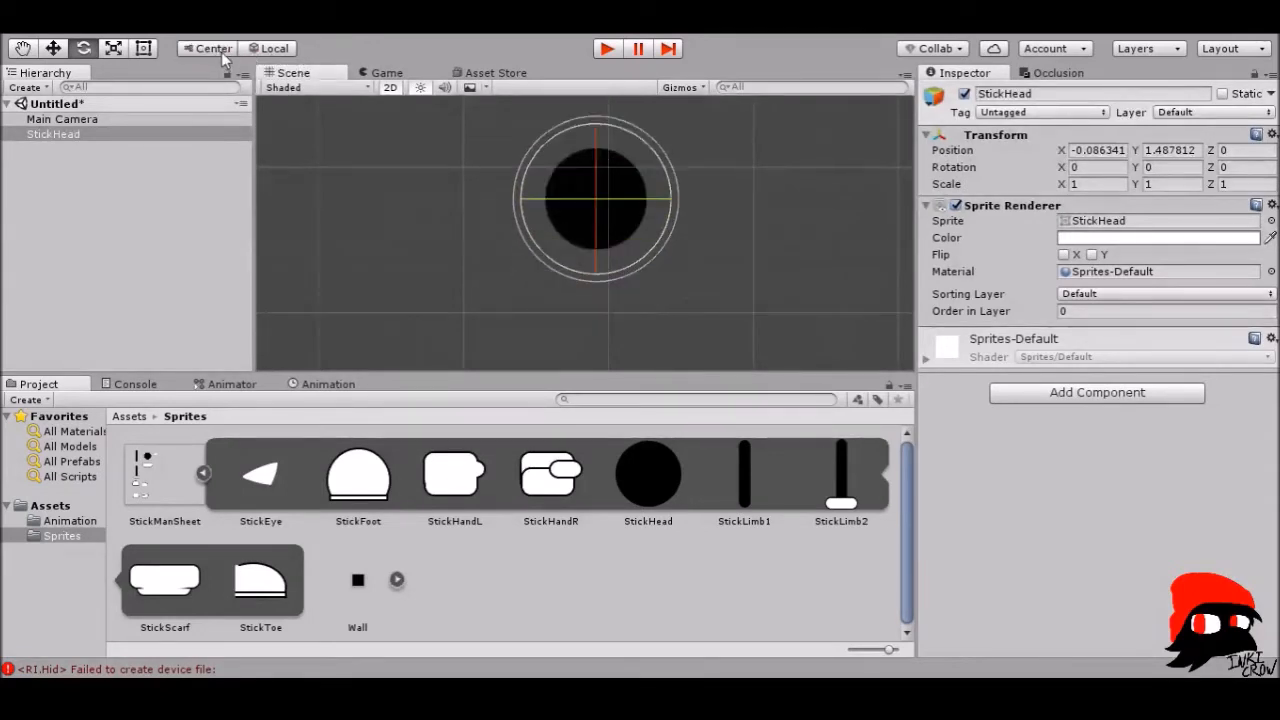
drag(655, 158, 666, 132)
key(ctrl+z)
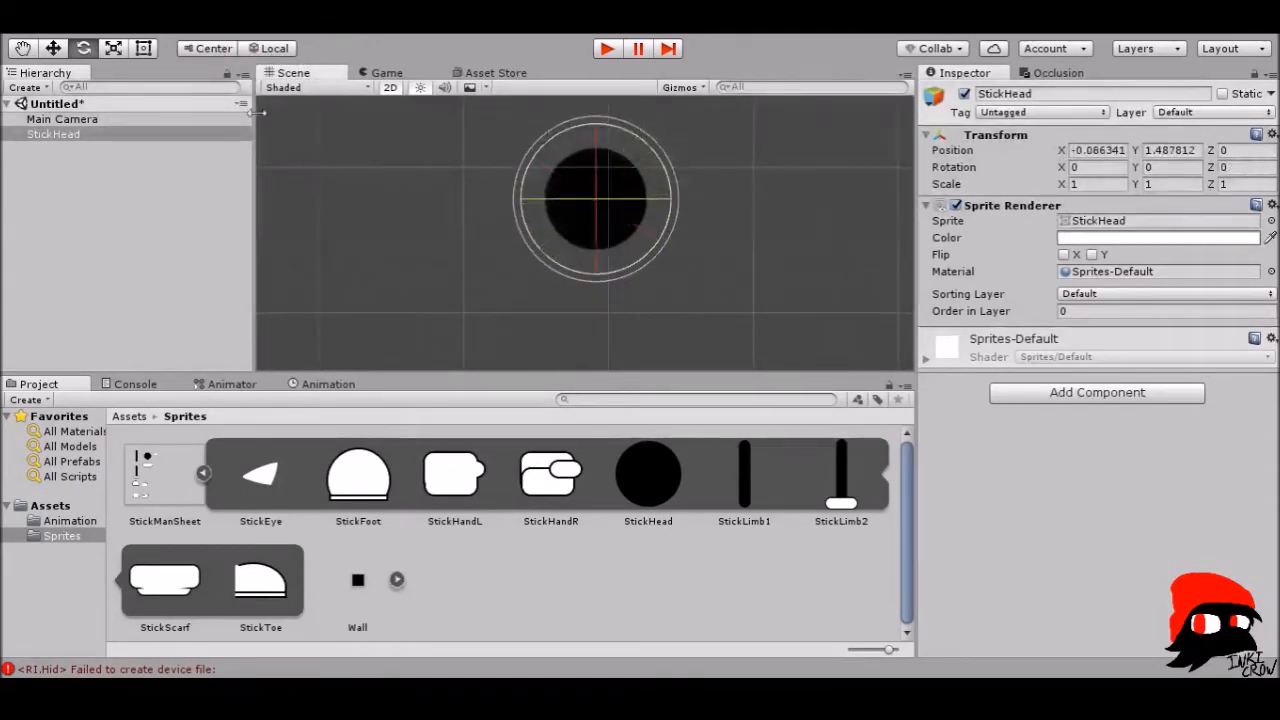
click(212, 48)
drag(560, 188, 500, 177)
key(ctrl+z)
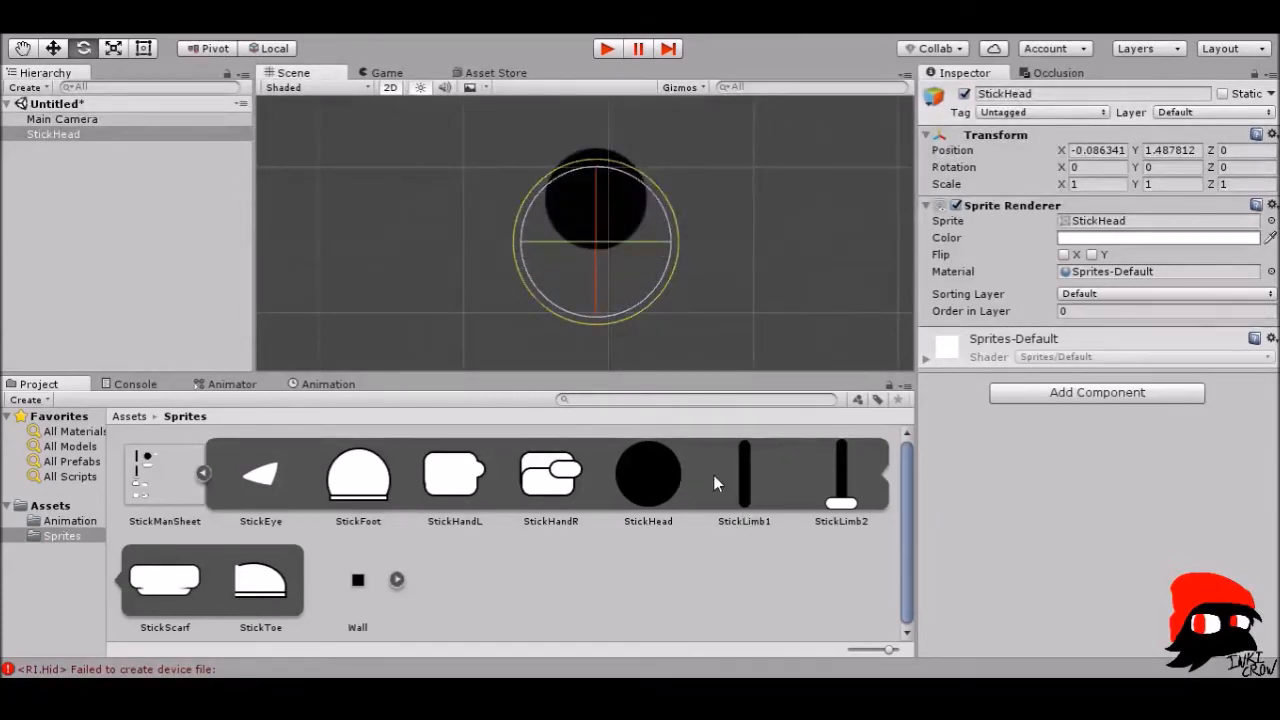
- Place a StickLimb1 sprite directly under the head as the torso, at about X -0.09, Y 1.37
click(741, 472)
drag(741, 472, 590, 272)
drag(595, 272, 597, 270)
scroll(651, 277, down, 3)
scroll(645, 311, up, 5)
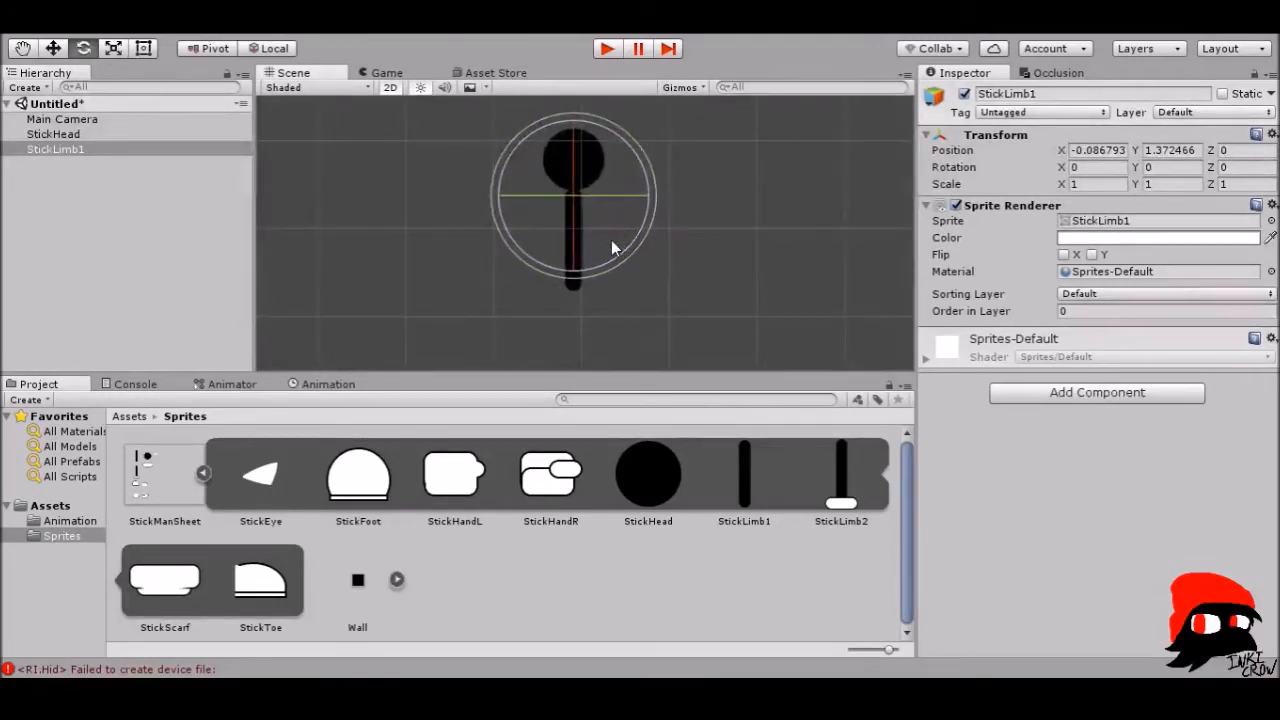
- Build an arm beside the torso from StickLimb1, StickLimb2 and StickHandR, stacked downward at about X 1.63
drag(746, 486, 734, 216)
drag(841, 480, 724, 293)
middle_drag(776, 325, 737, 249)
scroll(635, 298, down, 2)
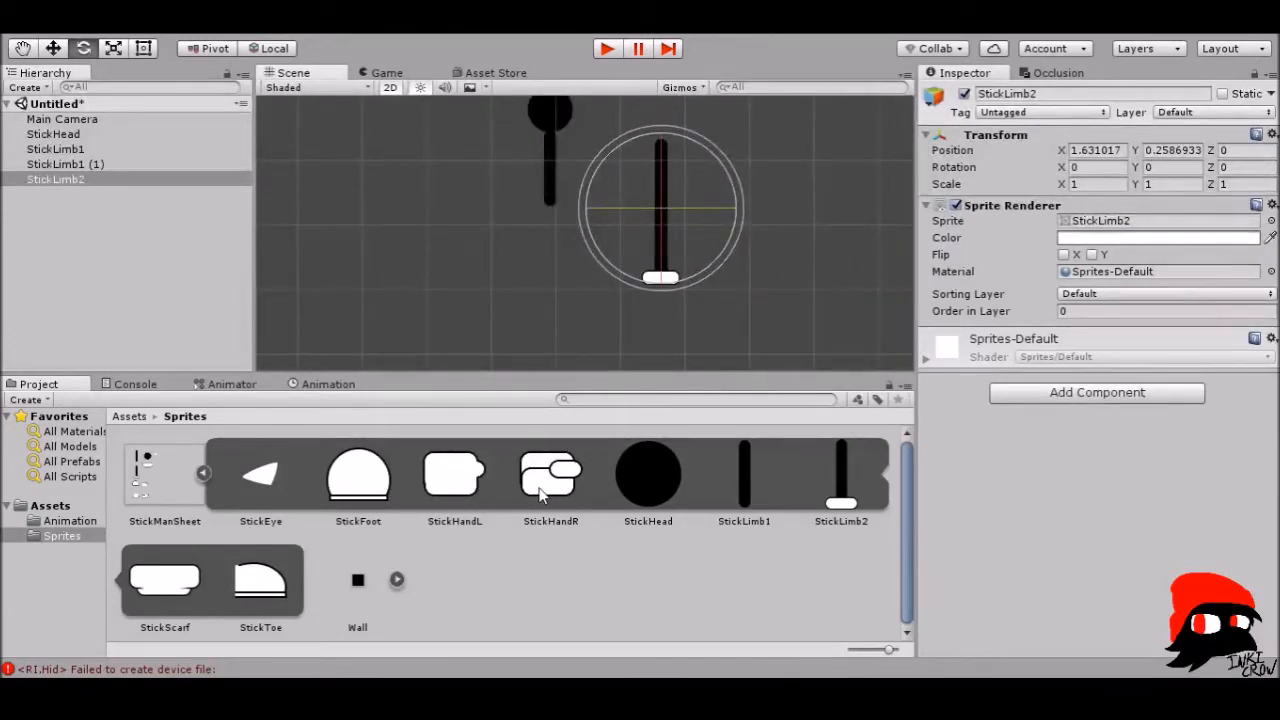
drag(541, 493, 660, 305)
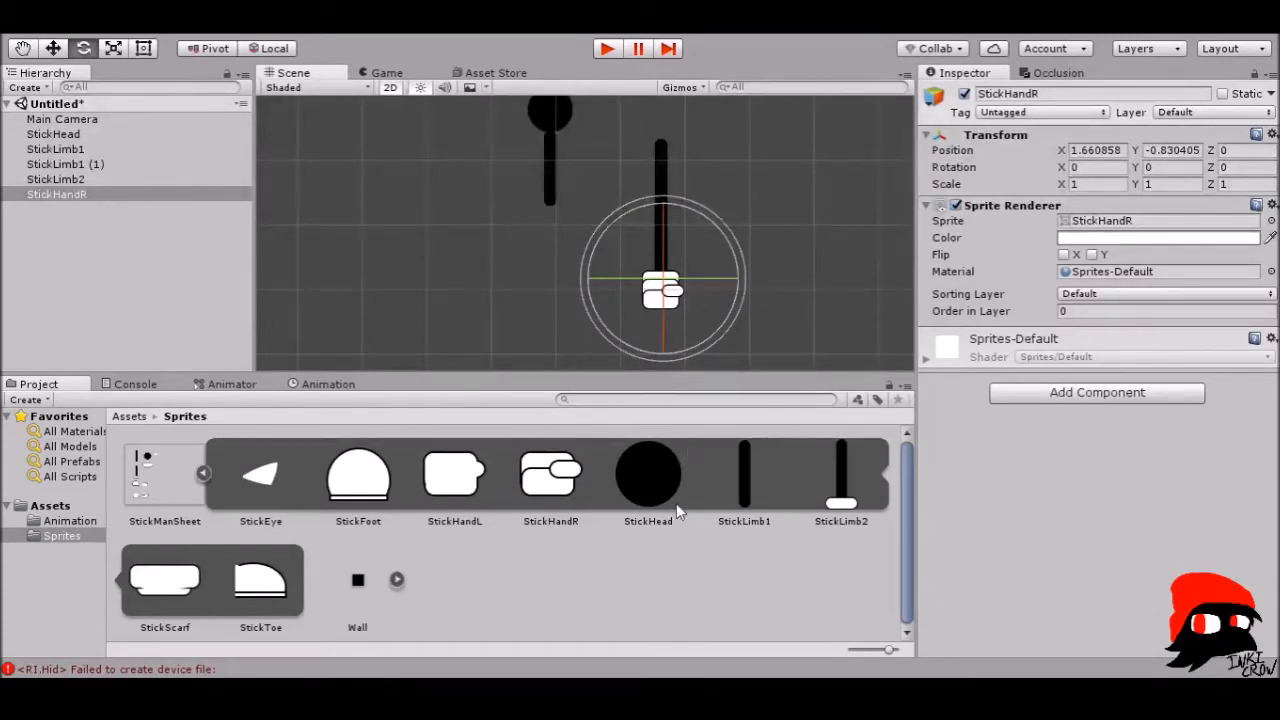
- Build a leg below the torso from StickLimb1 and StickLimb2, with the lower piece at about X -0.08, Y -1.11
drag(744, 493, 552, 258)
drag(857, 498, 552, 308)
scroll(589, 322, up, 2)
- Add StickFoot and StickToe at the end of the leg and align the toe with the foot at X 0.176, Y -2.719
middle_drag(589, 326, 596, 191)
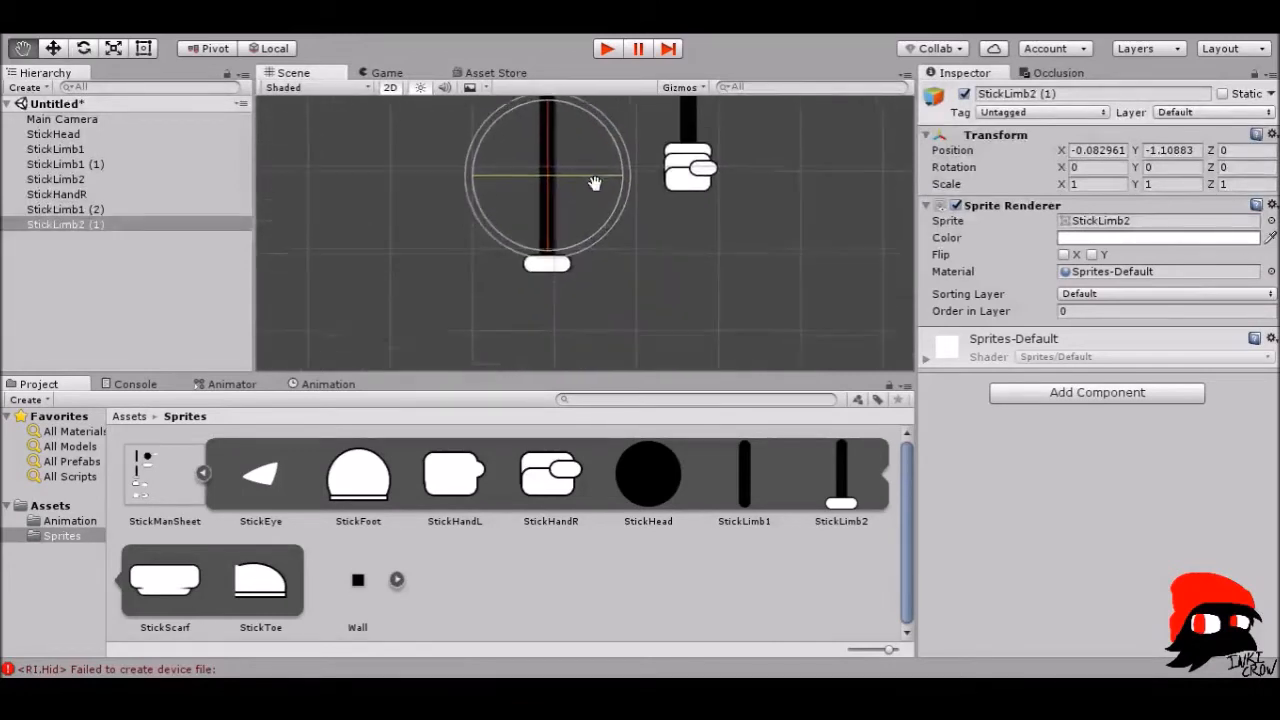
drag(360, 478, 547, 268)
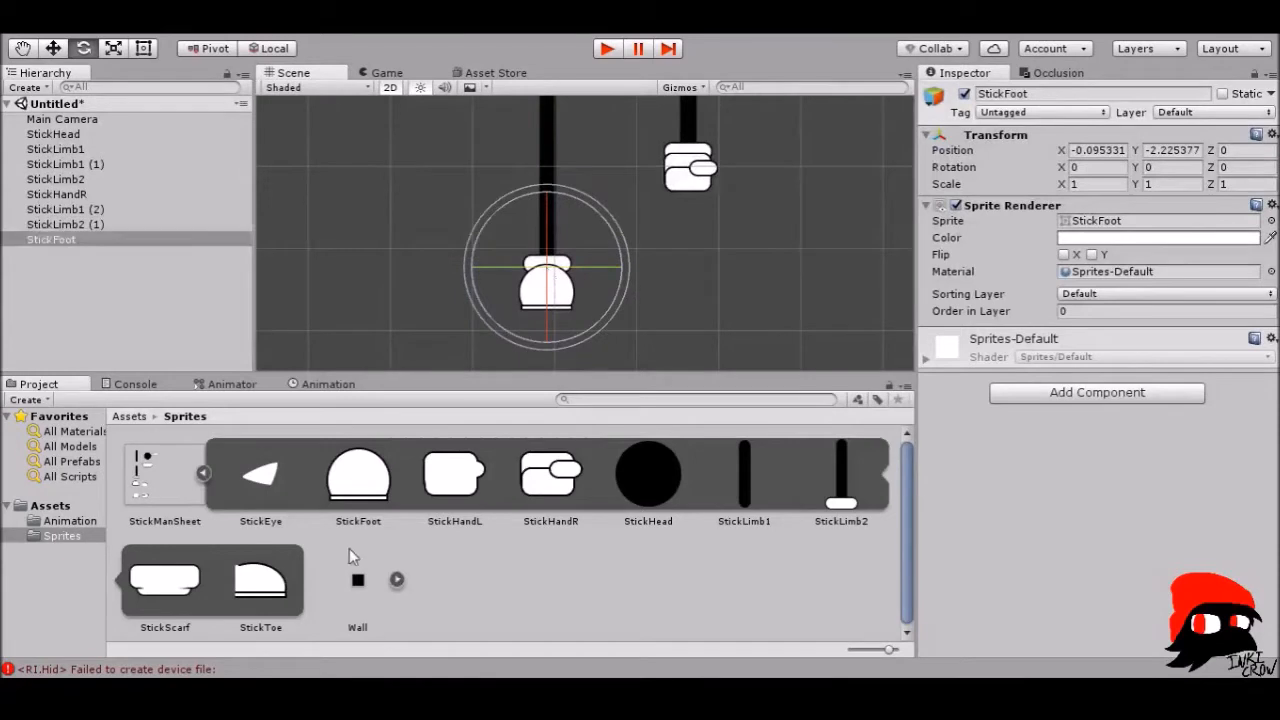
drag(260, 580, 572, 314)
scroll(575, 300, up, 5)
scroll(580, 272, up, 2)
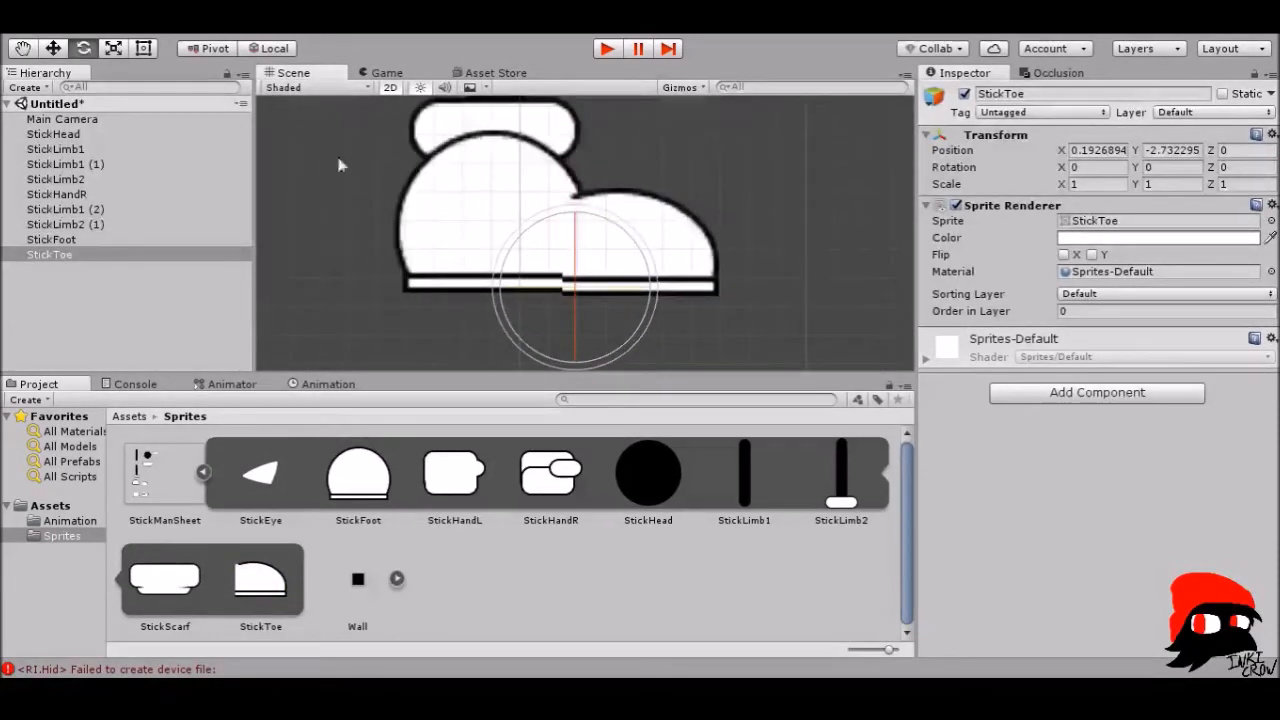
click(143, 48)
drag(643, 252, 638, 253)
scroll(638, 245, down, 15)
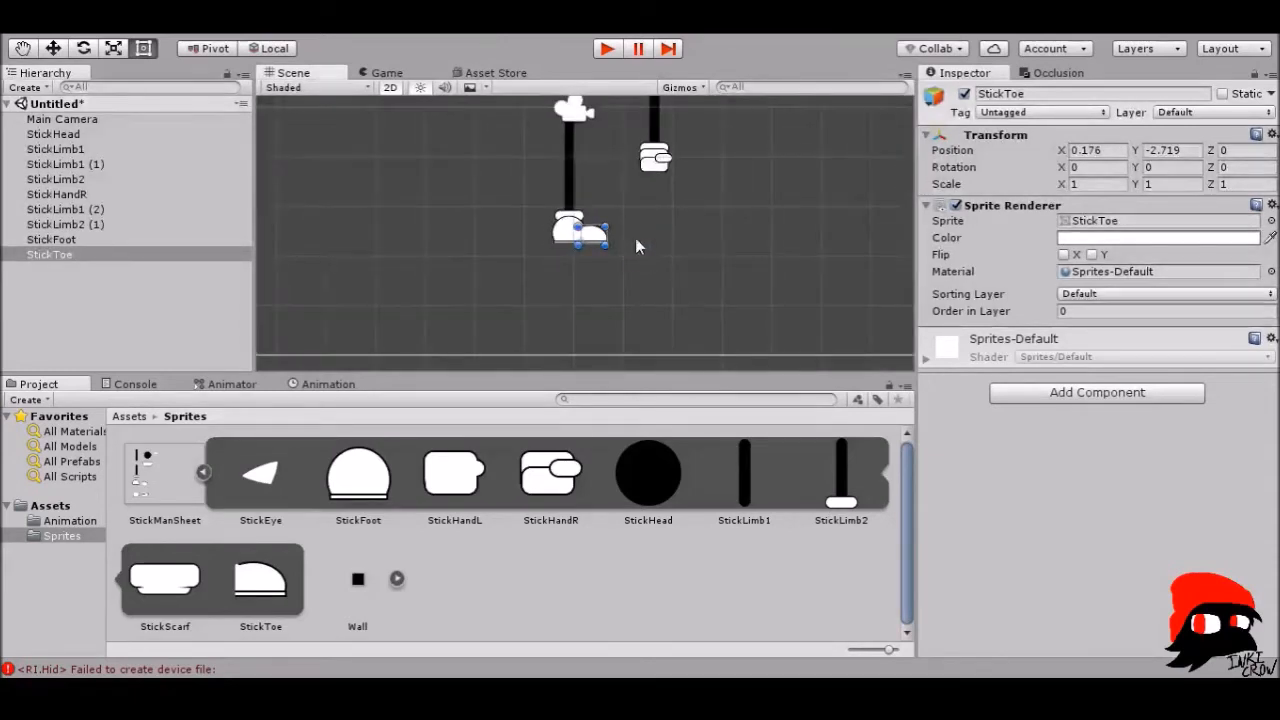
- Place the StickScarf sprite between the head and torso, at about X -0.08, Y 1.28
middle_drag(622, 200, 623, 203)
scroll(606, 256, up, 5)
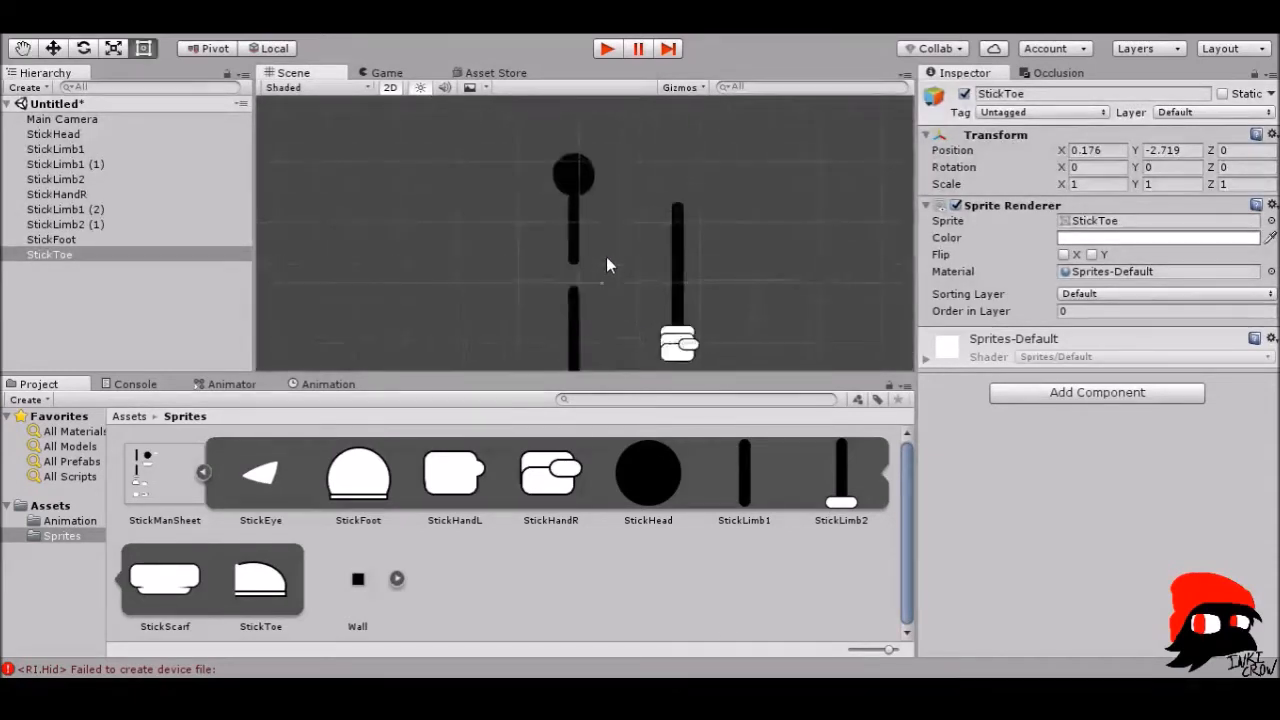
drag(148, 591, 569, 199)
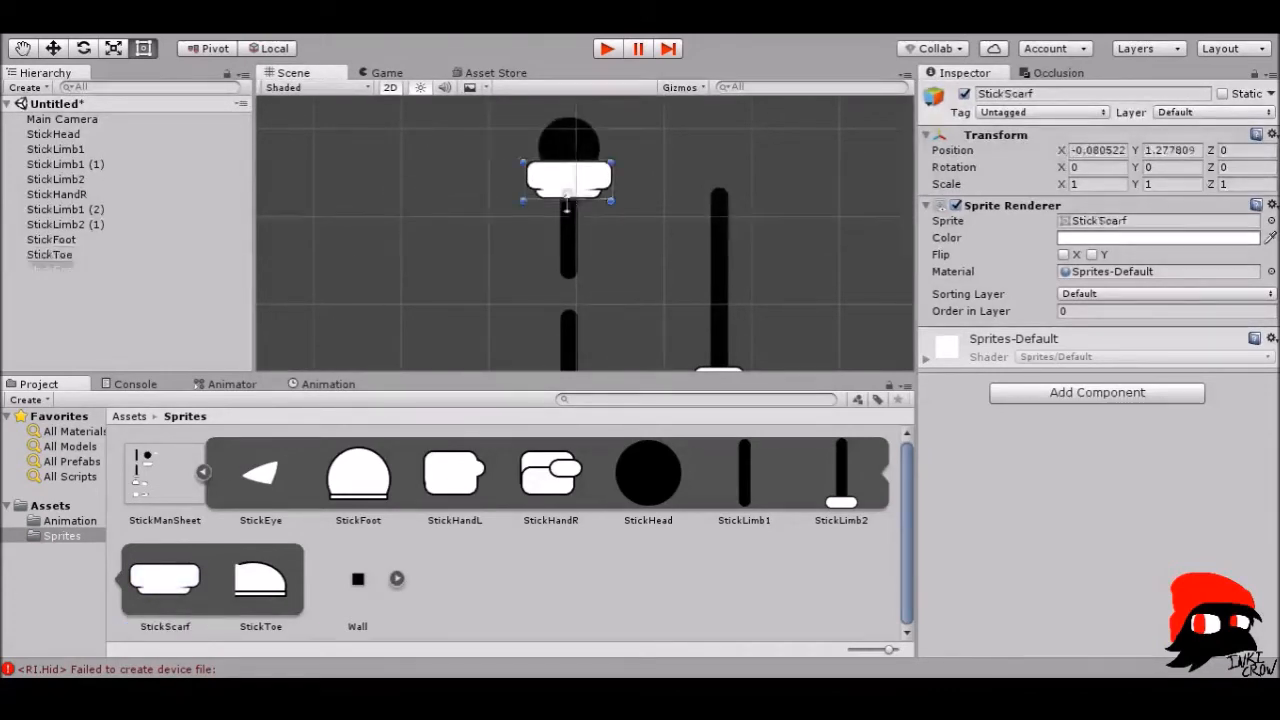
- Add the StickEye sprite flipped on X, move it onto the head's front and narrow it to about 0.57 X scale
drag(257, 483, 650, 141)
click(1063, 255)
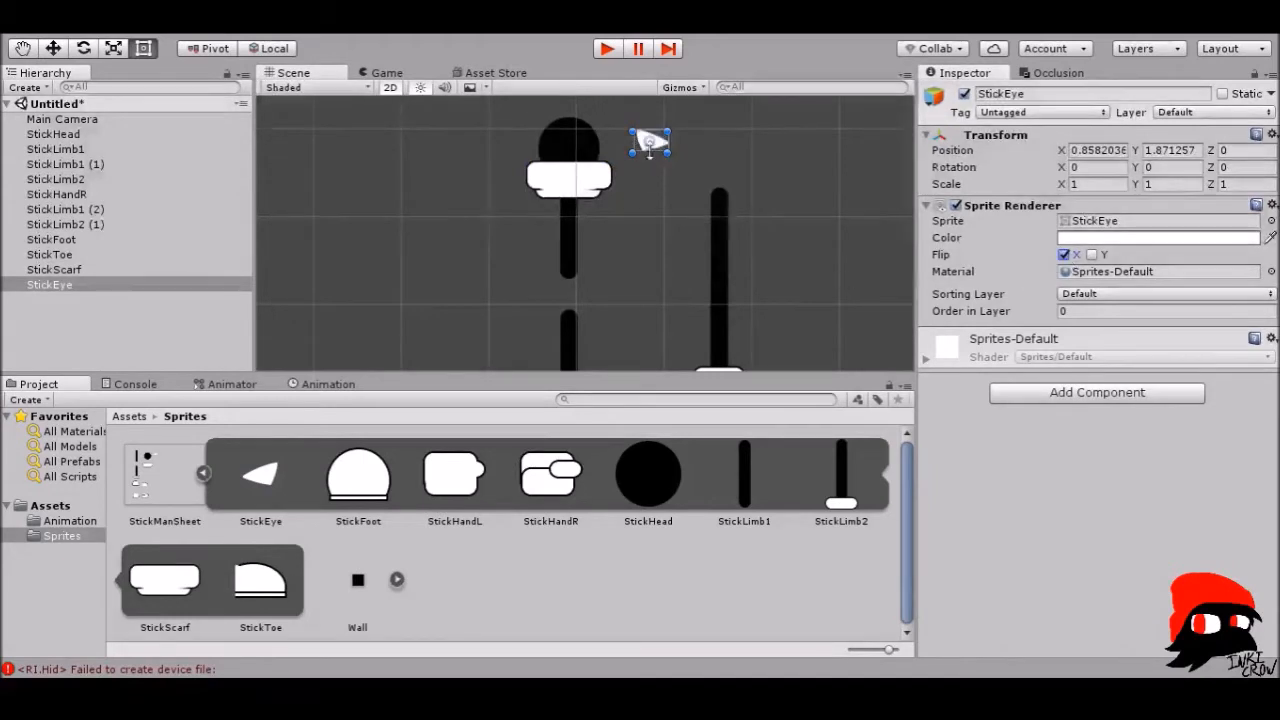
drag(658, 139, 585, 145)
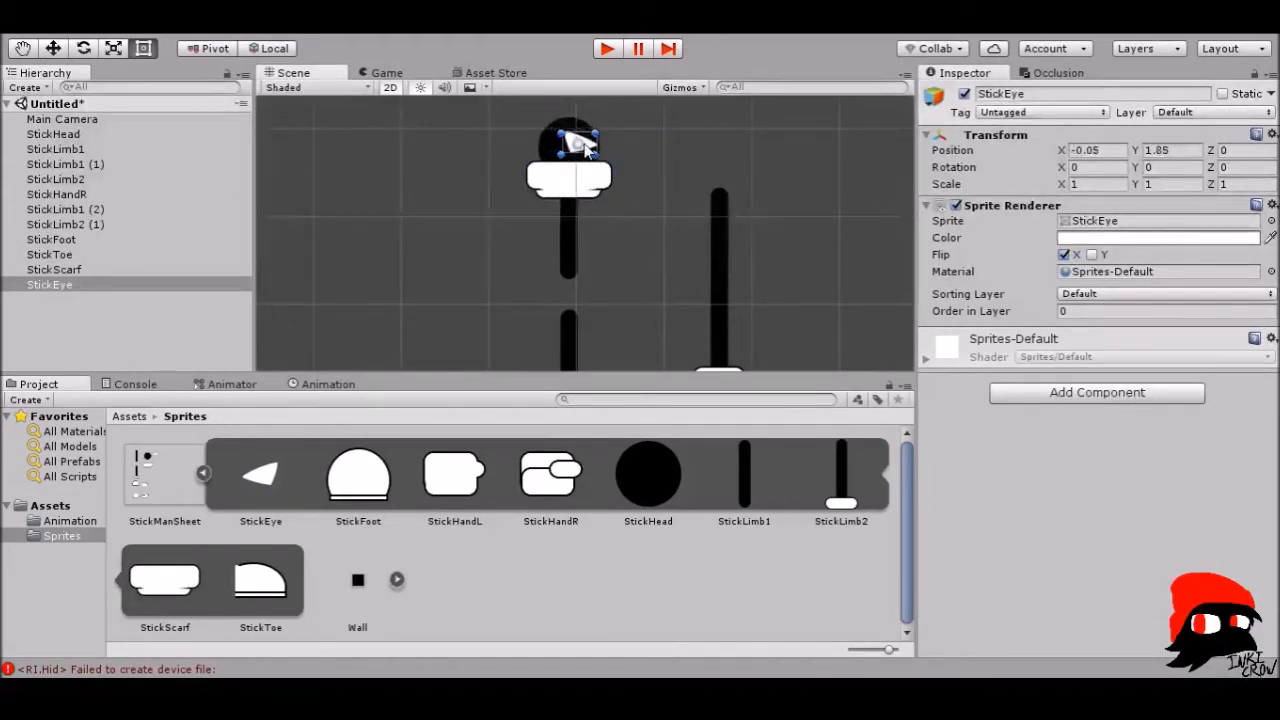
scroll(602, 155, up, 4)
middle_drag(597, 158, 608, 258)
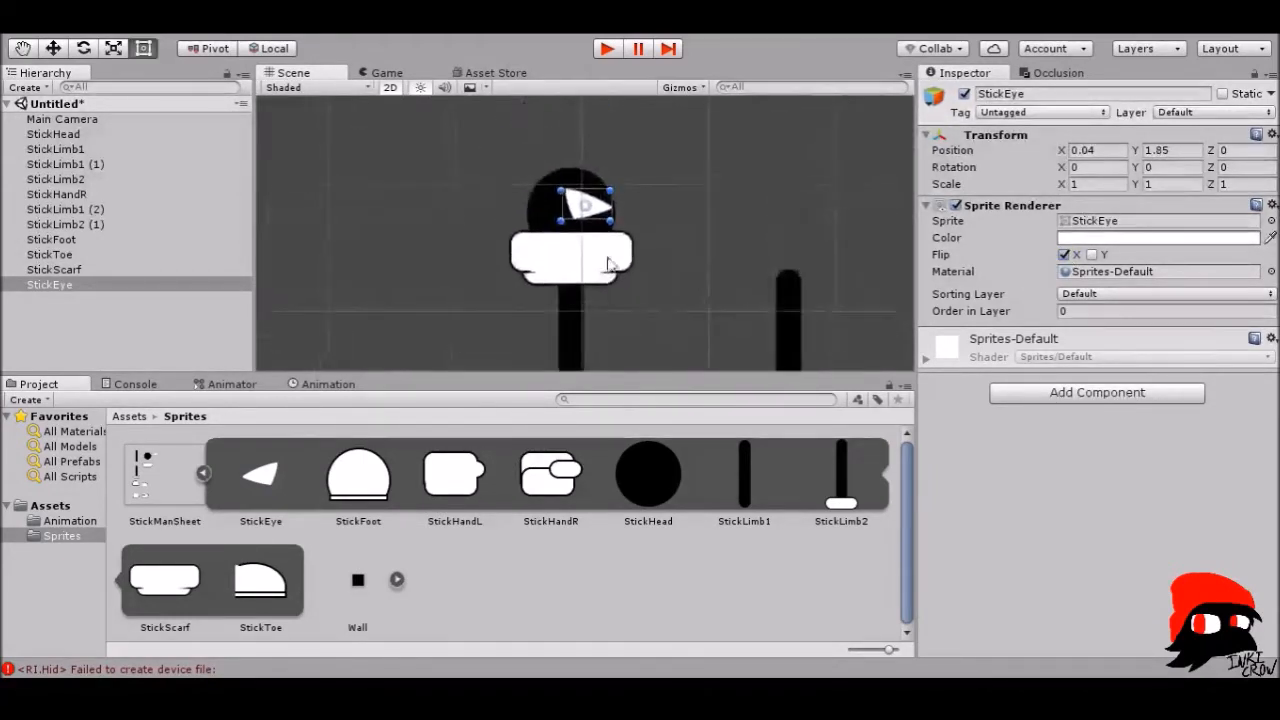
scroll(607, 250, up, 8)
drag(535, 174, 625, 192)
scroll(706, 252, down, 10)
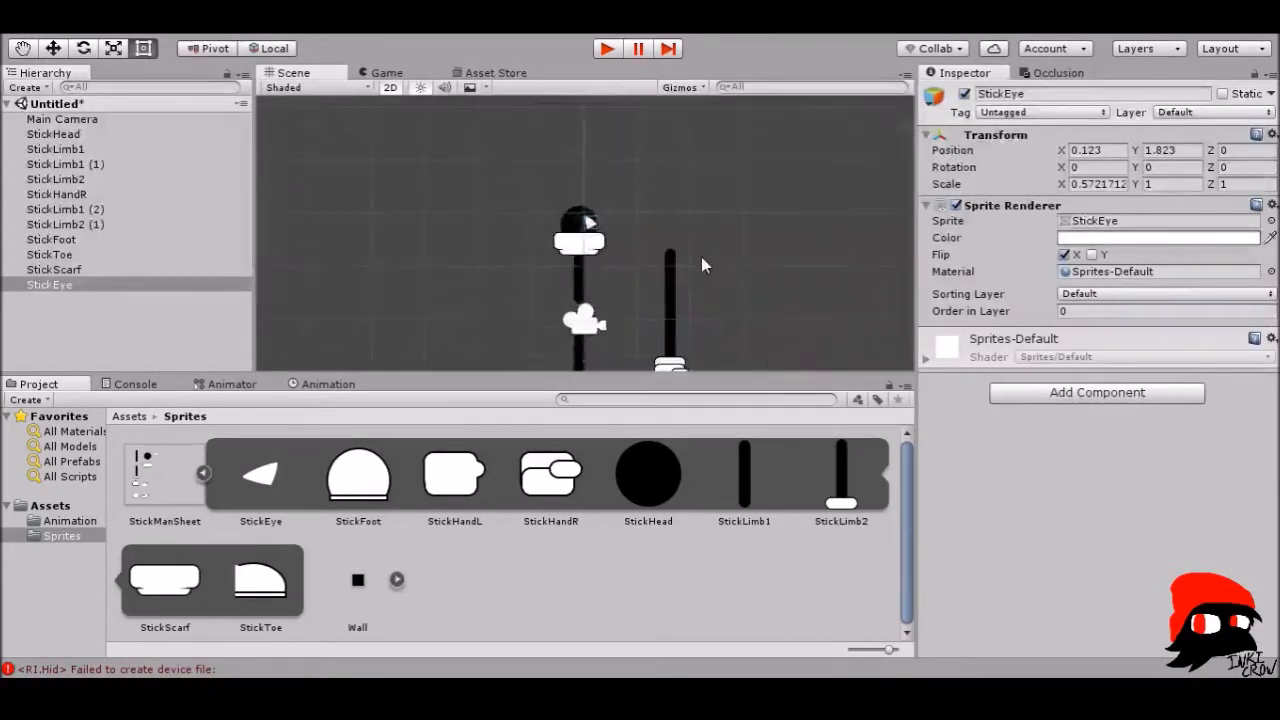
- Move the loose arm pieces StickLimb1 (1), StickLimb2 and StickHandR together onto the body, with the upper piece at about X -0.1, Y 1.23
middle_drag(650, 338, 611, 224)
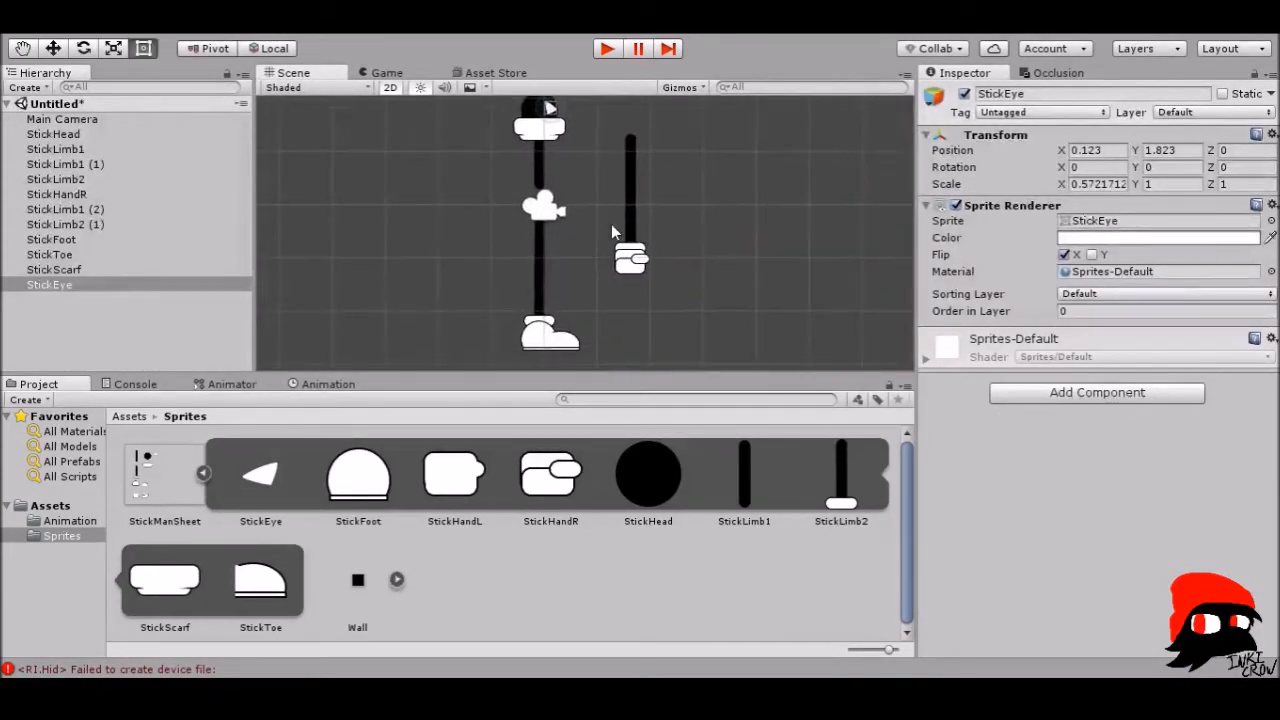
click(629, 150)
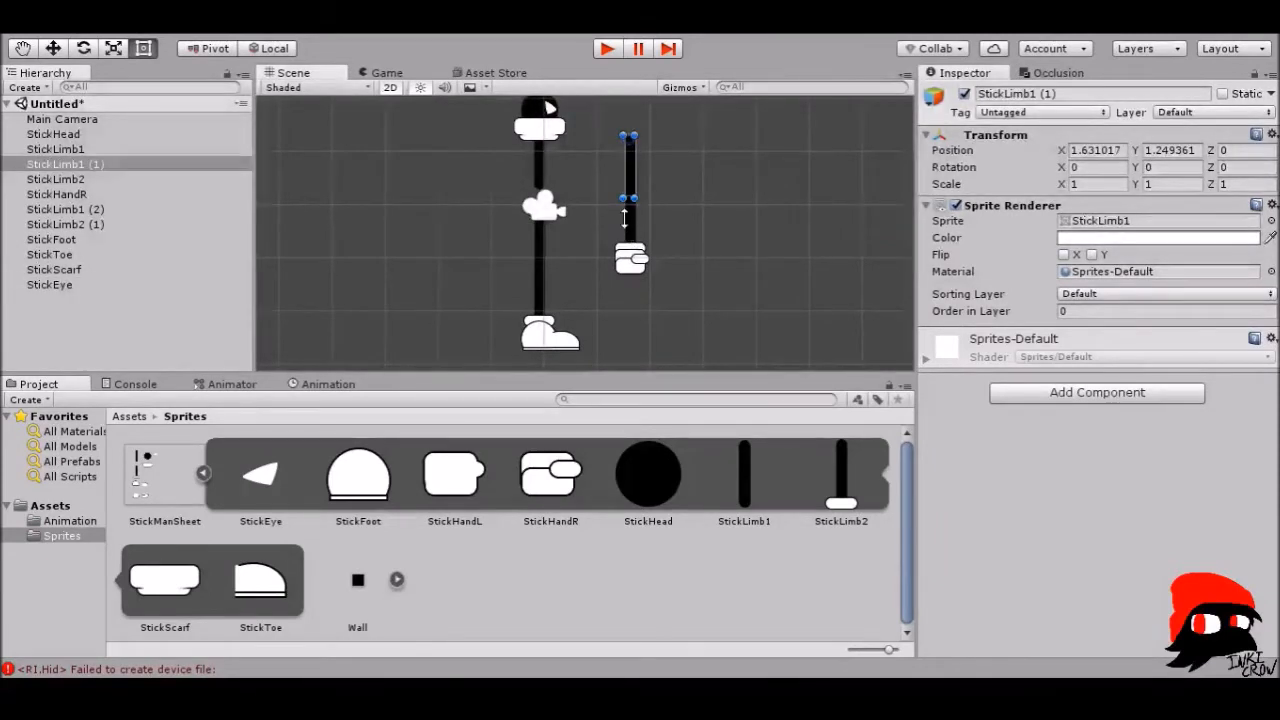
click(53, 48)
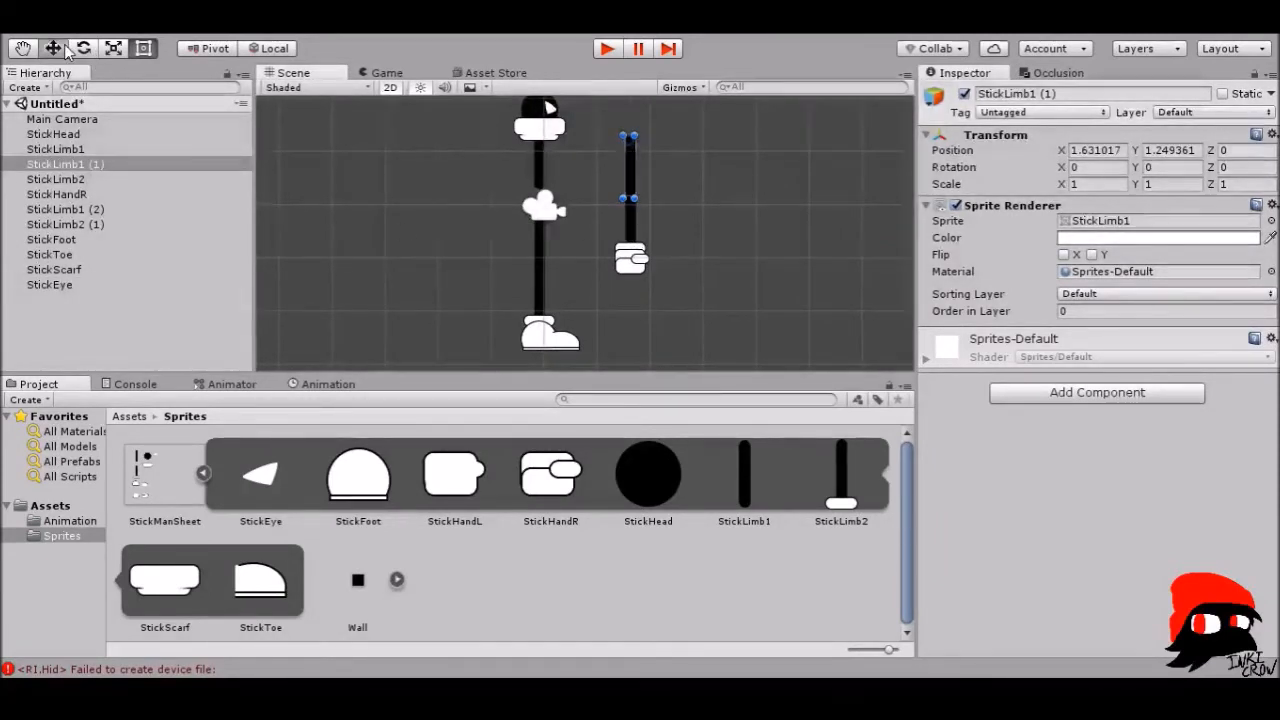
click(80, 180)
click(82, 166)
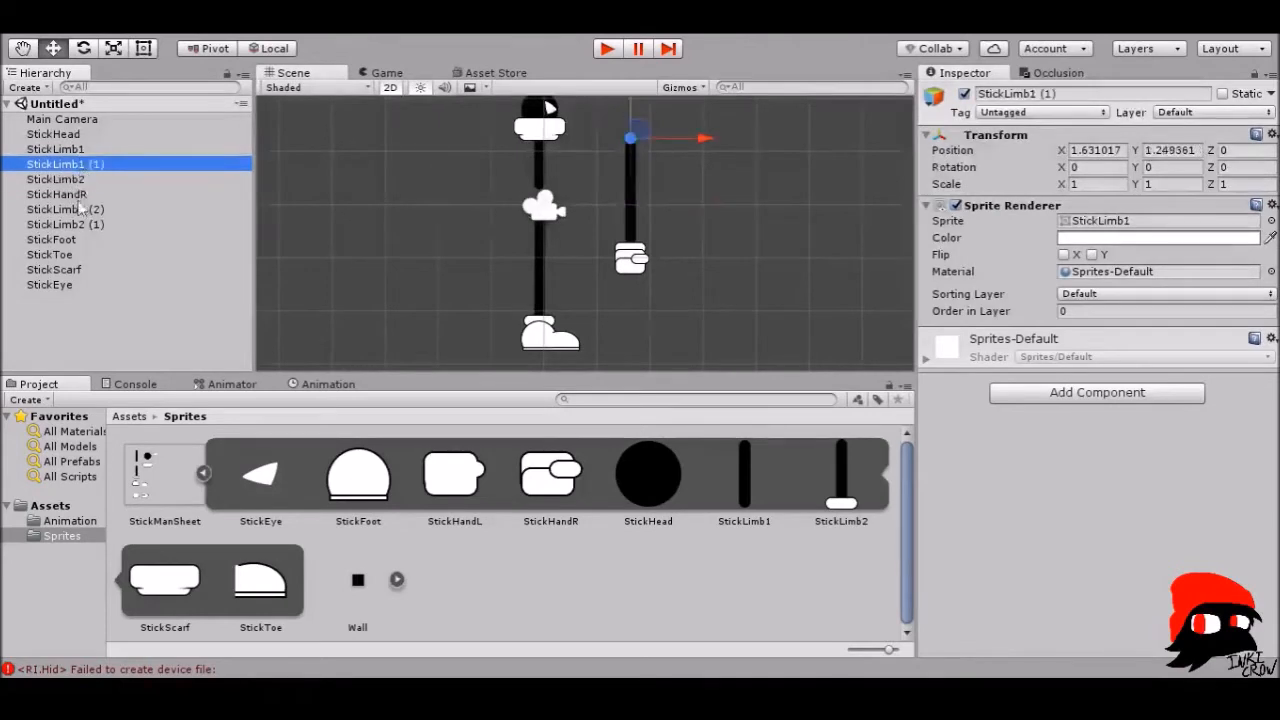
ctrl+click(82, 179)
ctrl+click(81, 193)
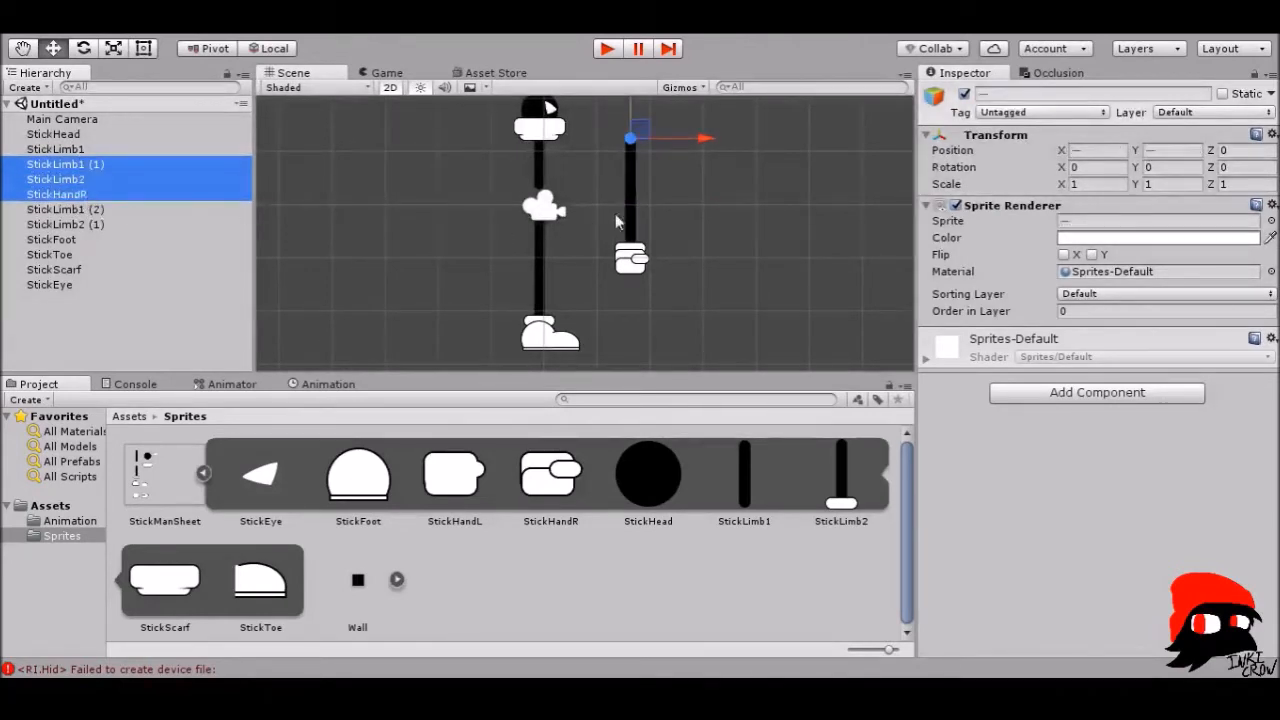
drag(645, 133, 557, 141)
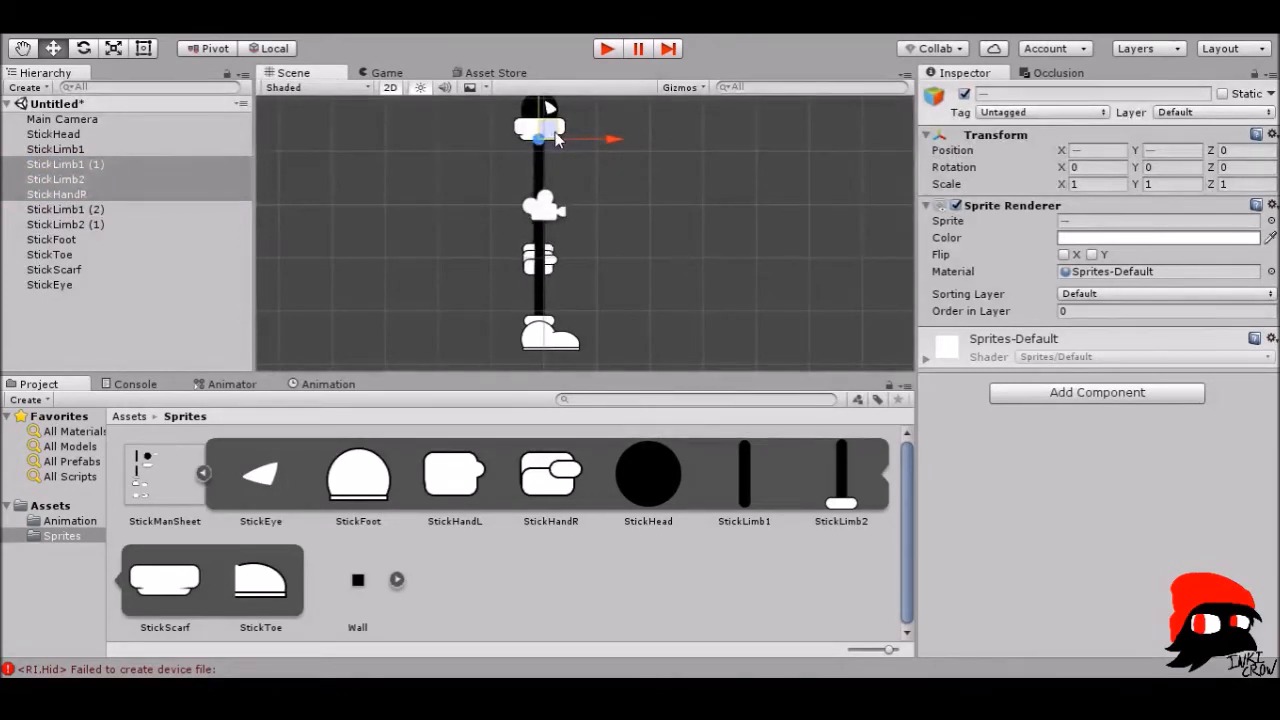
- Duplicate the three arm pieces, and duplicate the leg pieces StickLimb1 (2), StickLimb2 (1), StickFoot and StickToe
click(86, 165)
key(ctrl+d)
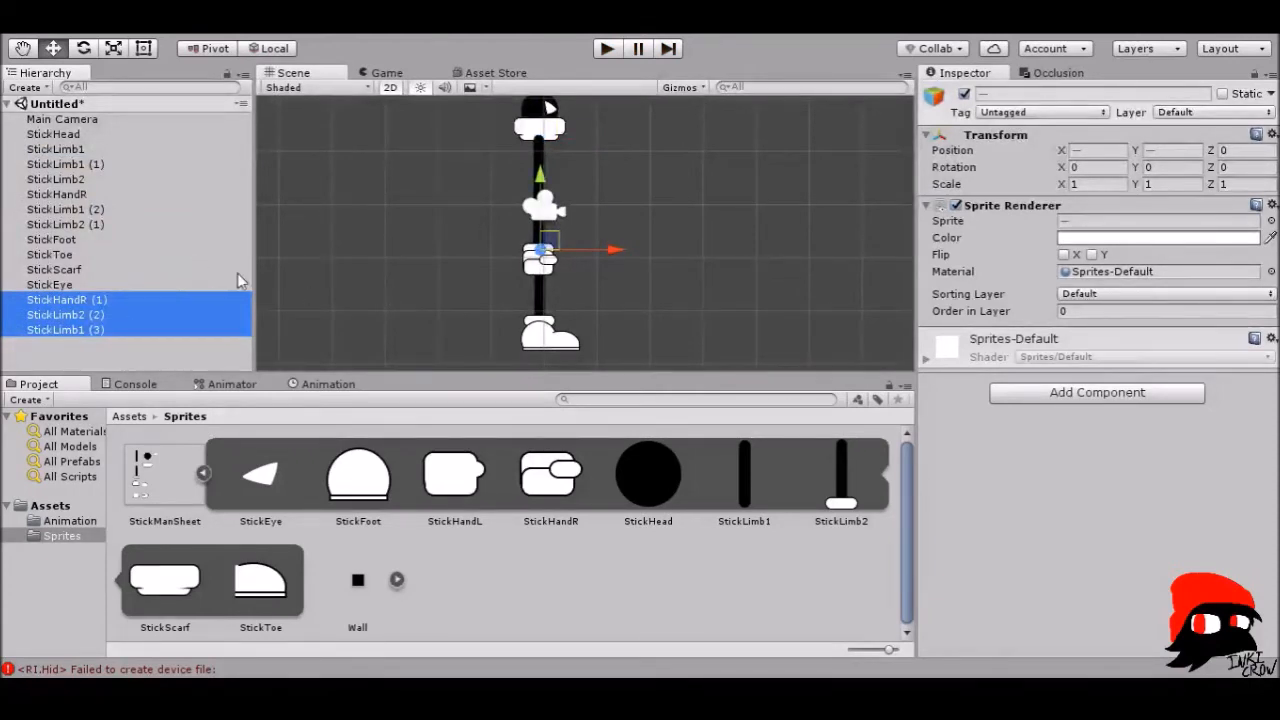
click(75, 210)
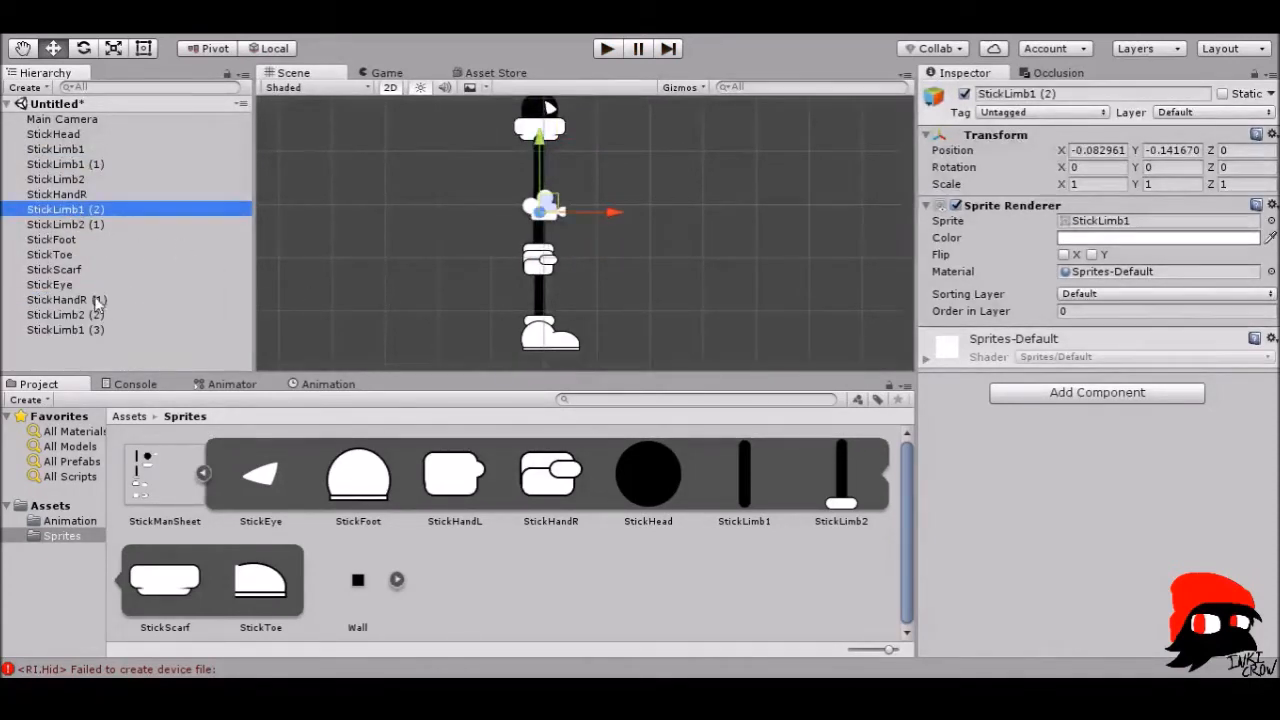
click(70, 226)
key(Up)
shift+click(80, 239)
shift+click(80, 255)
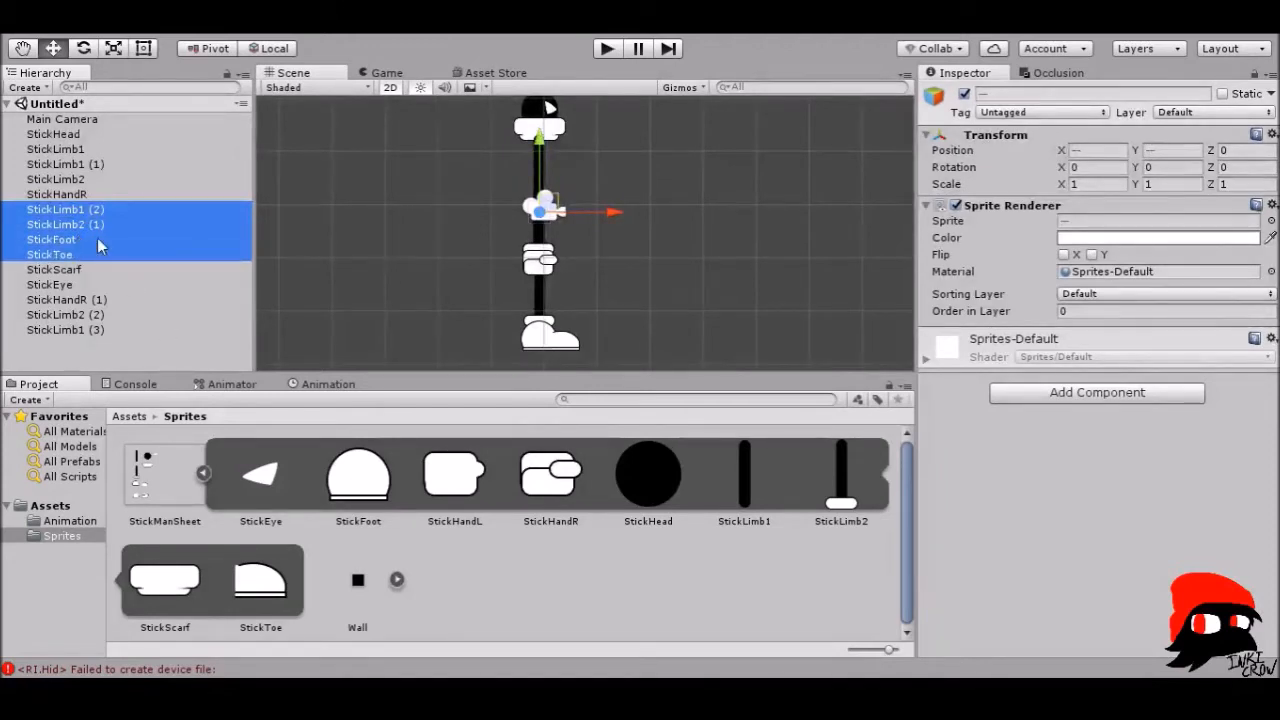
key(ctrl+d)
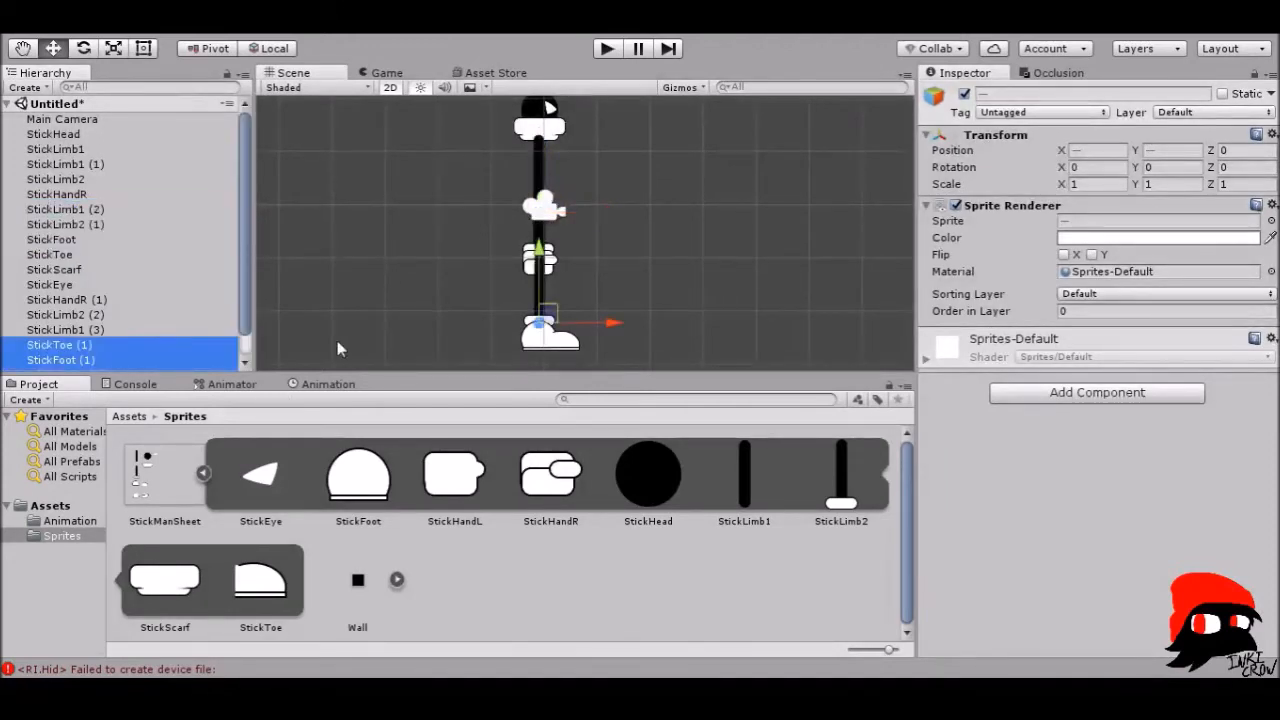
scroll(647, 262, up, 3)
scroll(647, 270, down, 2)
middle_drag(624, 226, 681, 293)
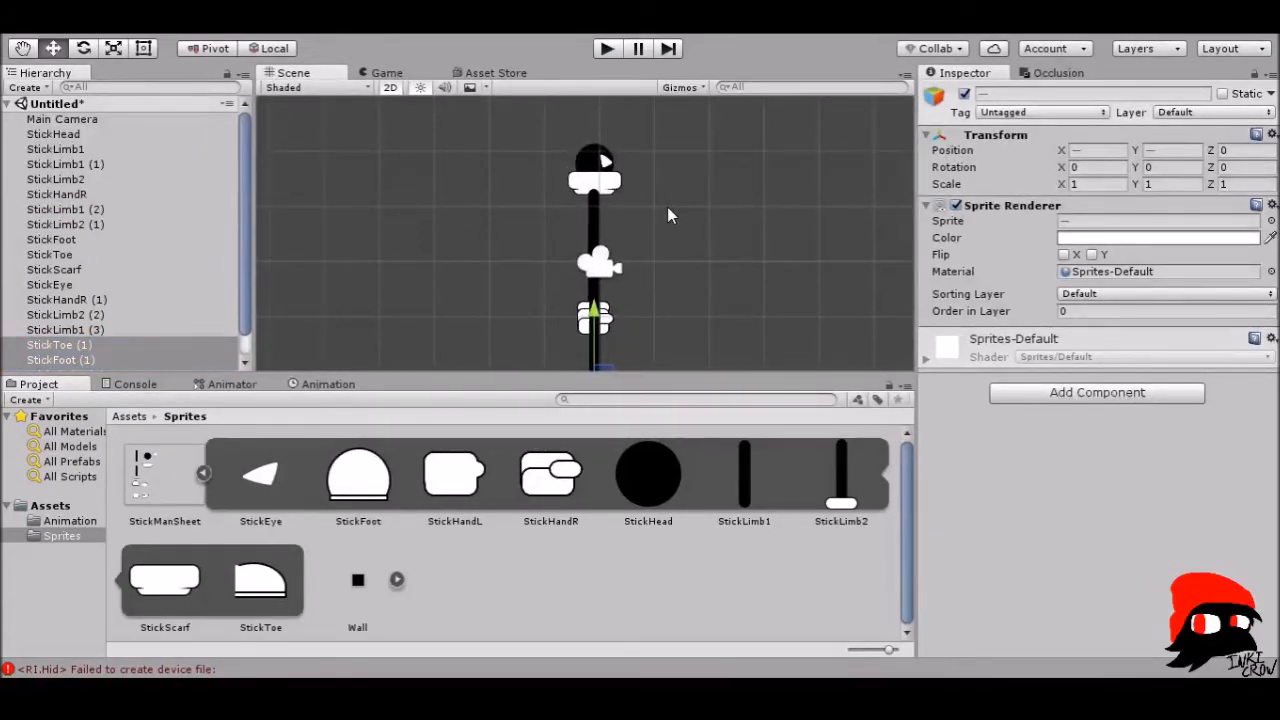
scroll(94, 269, down, 1)
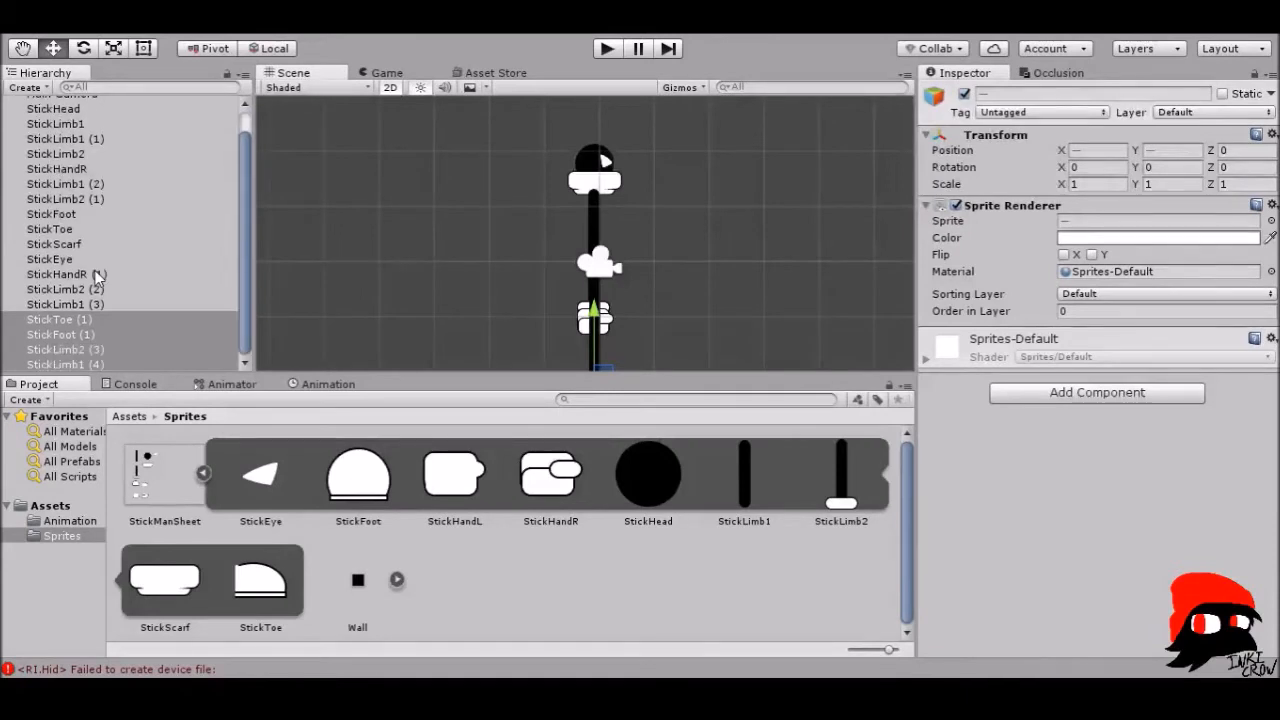
scroll(97, 277, up, 1)
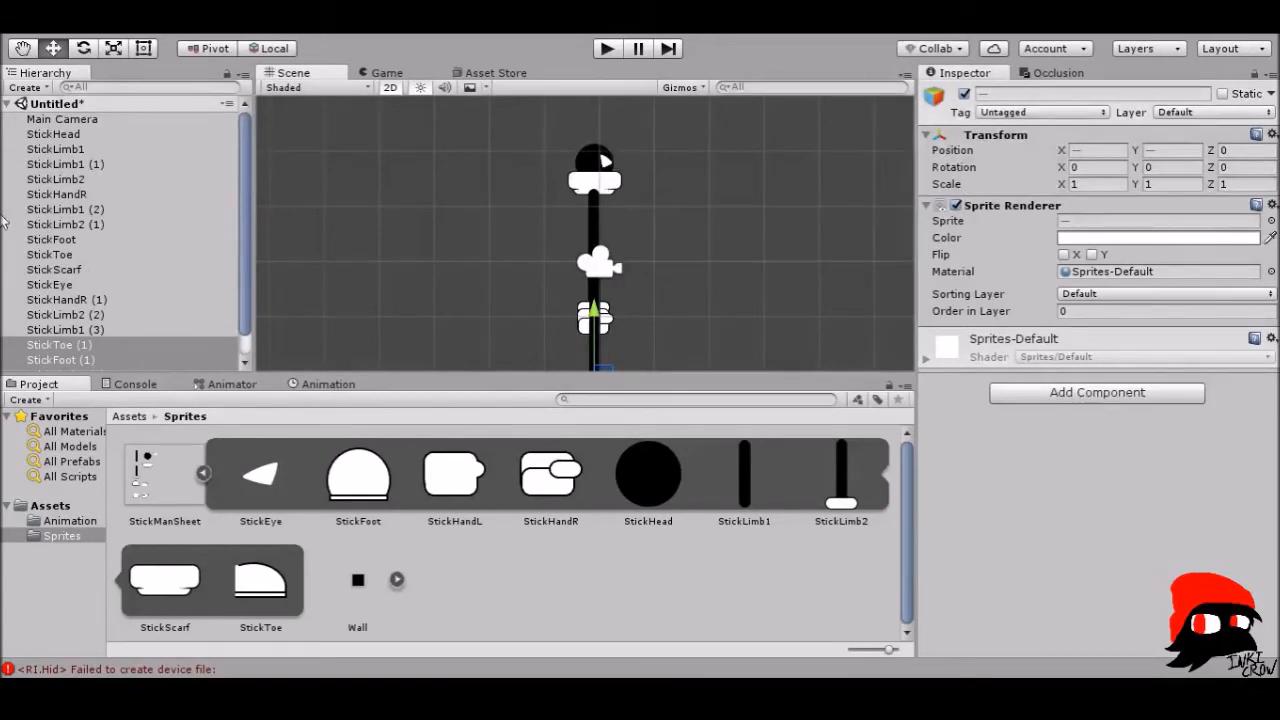
click(84, 150)
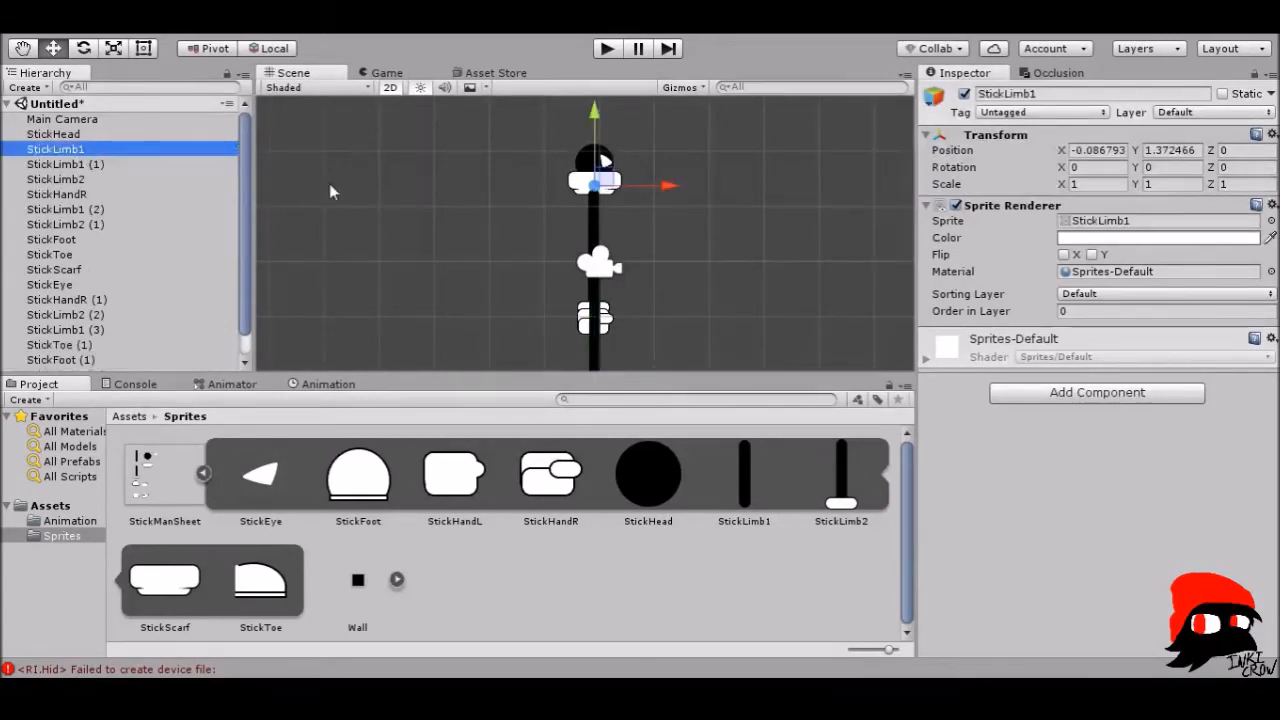
drag(605, 165, 673, 159)
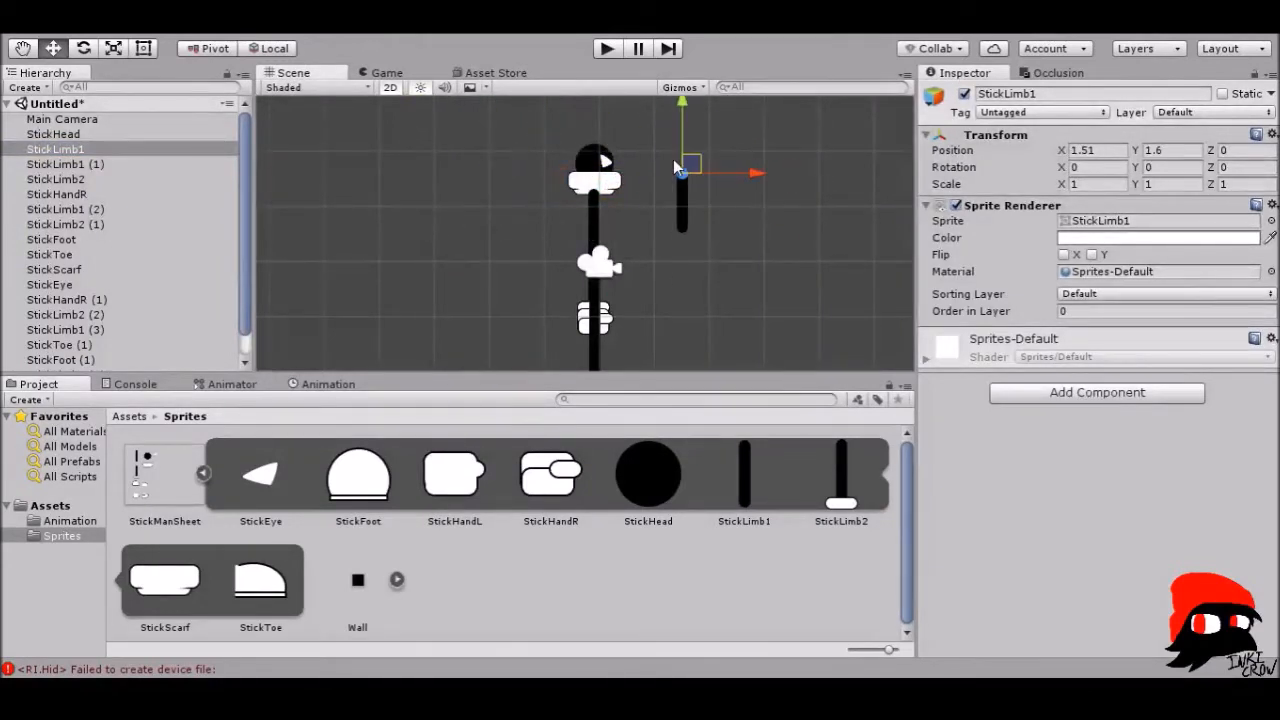
key(ctrl+z)
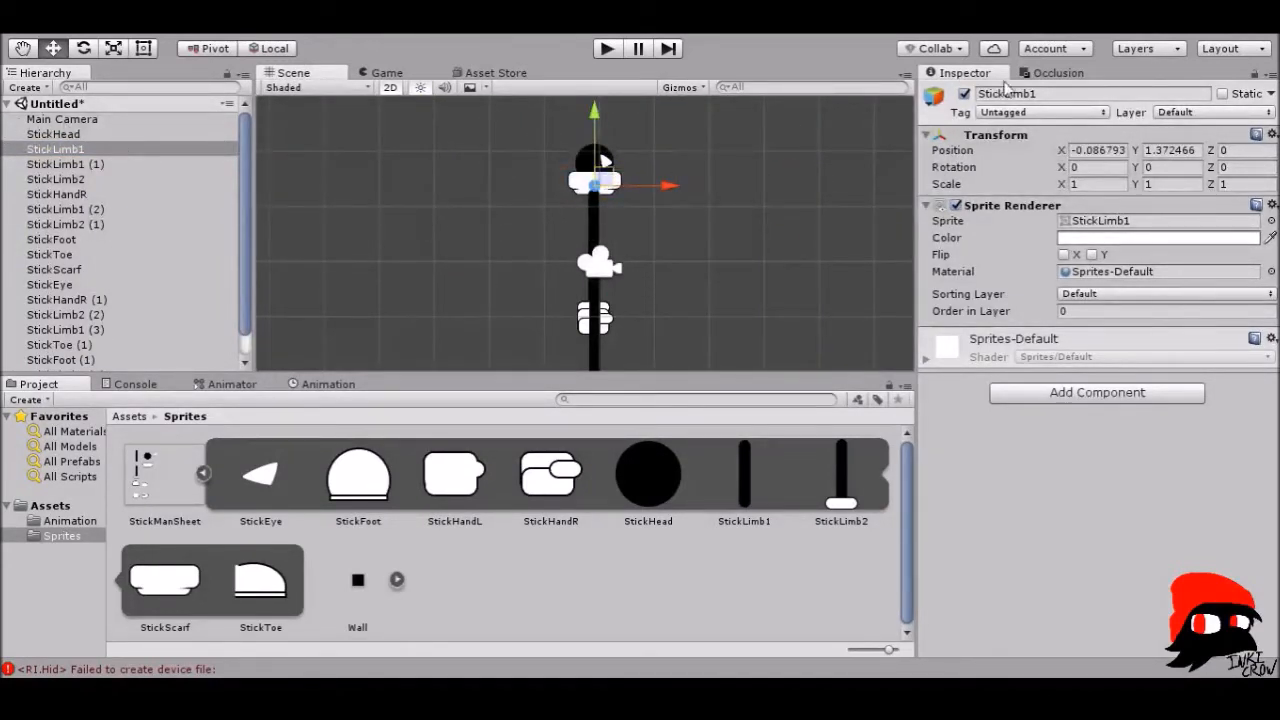
drag(612, 180, 509, 147)
key(ctrl+z)
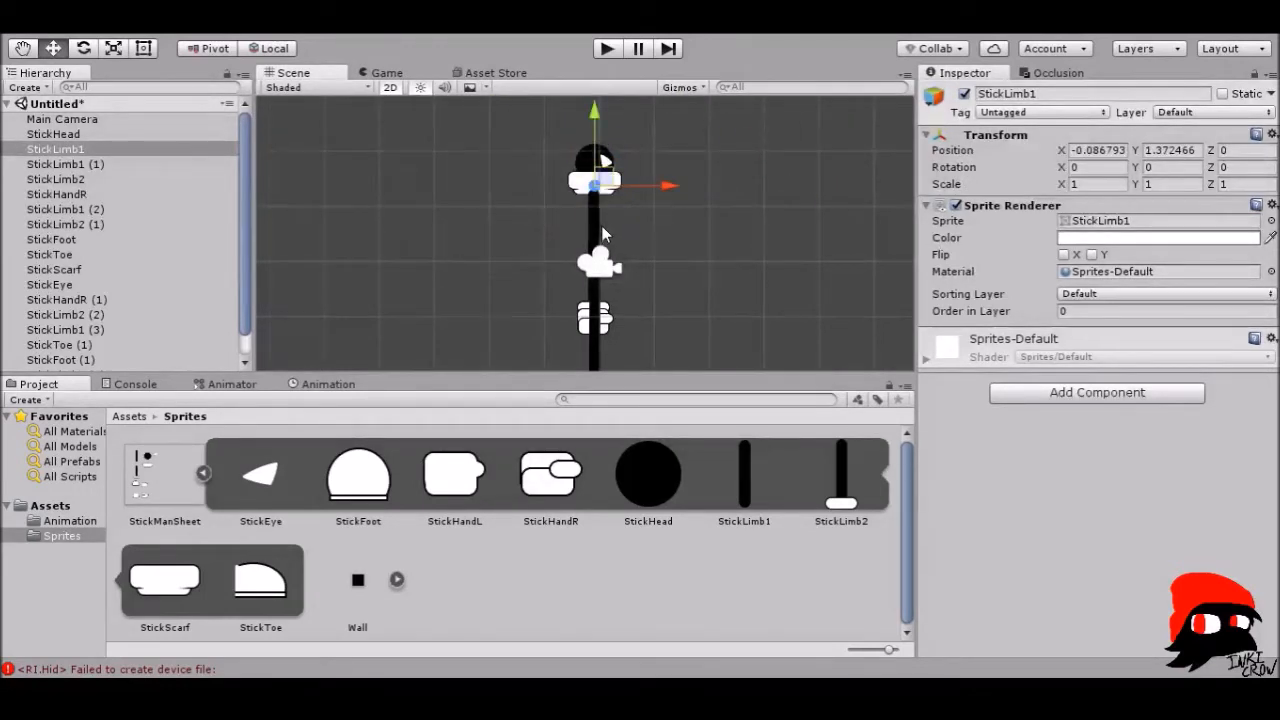
- Rename the torso object StickLimb1 as StickTorso
scroll(565, 238, up, 3)
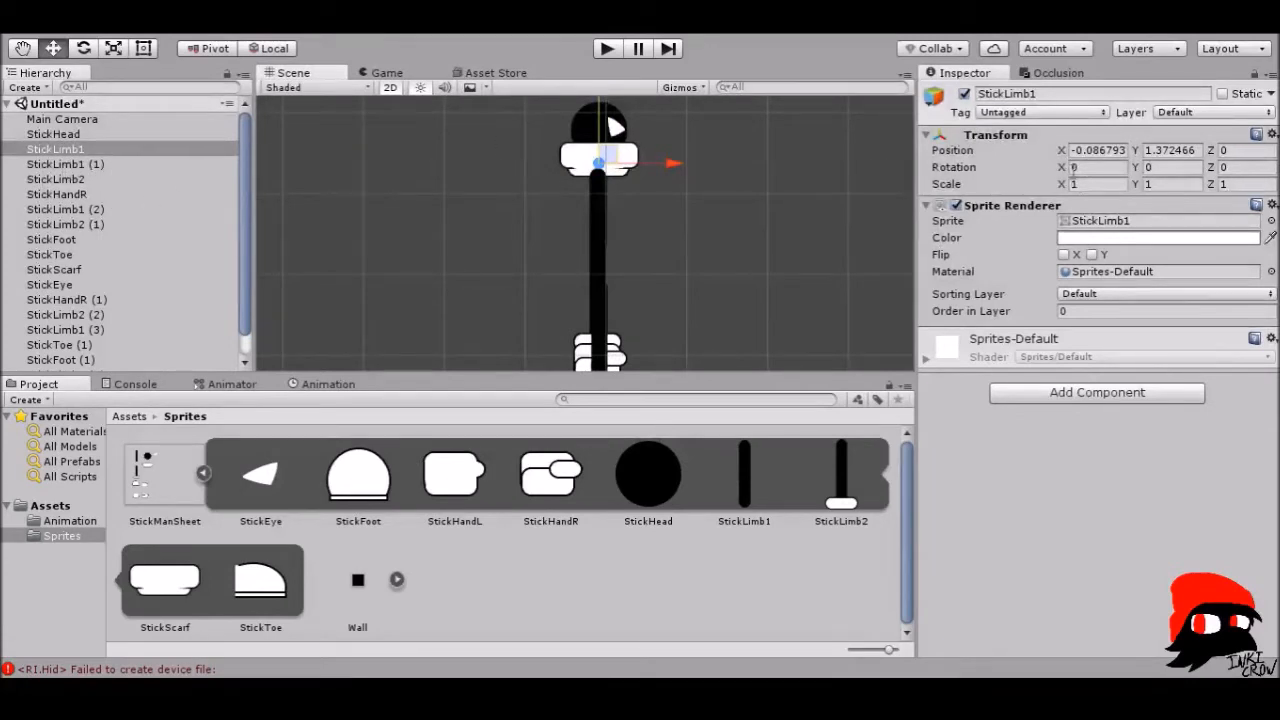
click(1046, 93)
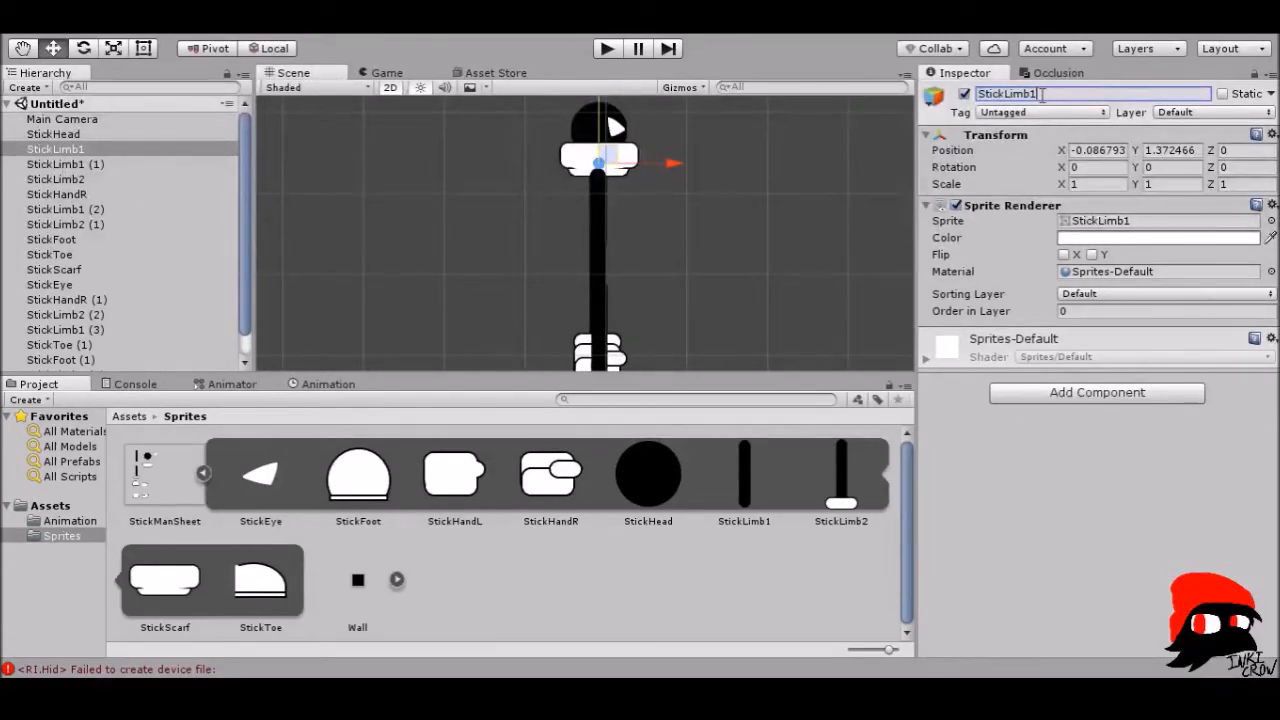
key(BackSpace)
key(BackSpace)
text(Tor)
- Rename the upper arm object StickLimb1 (1) as StickUpArm1
click(50, 166)
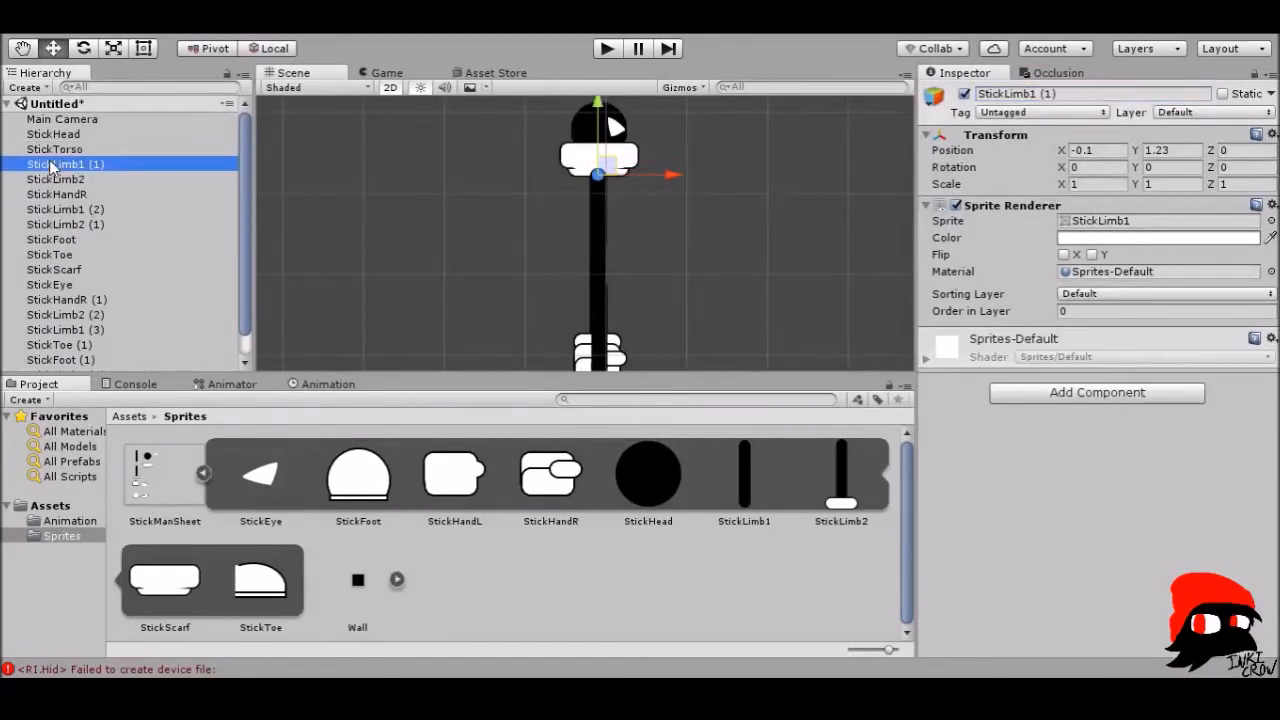
drag(592, 220, 716, 218)
key(ctrl+z)
click(1045, 94)
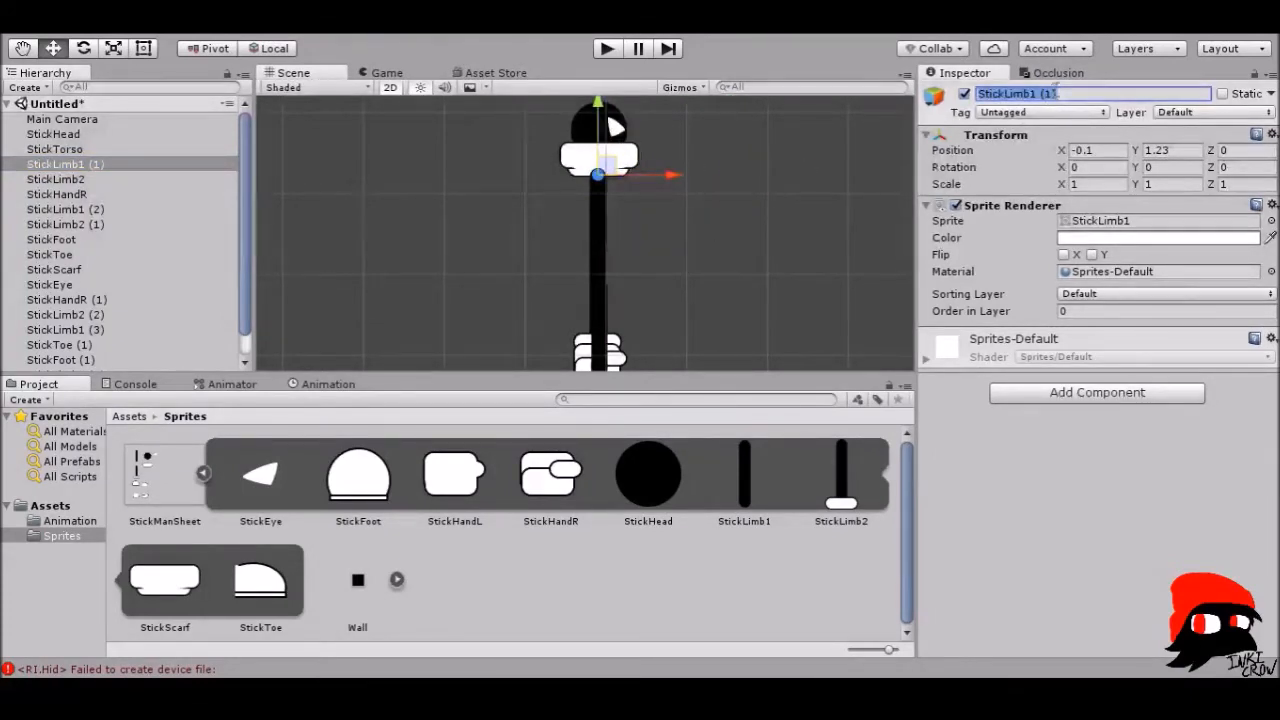
key(BackSpace)
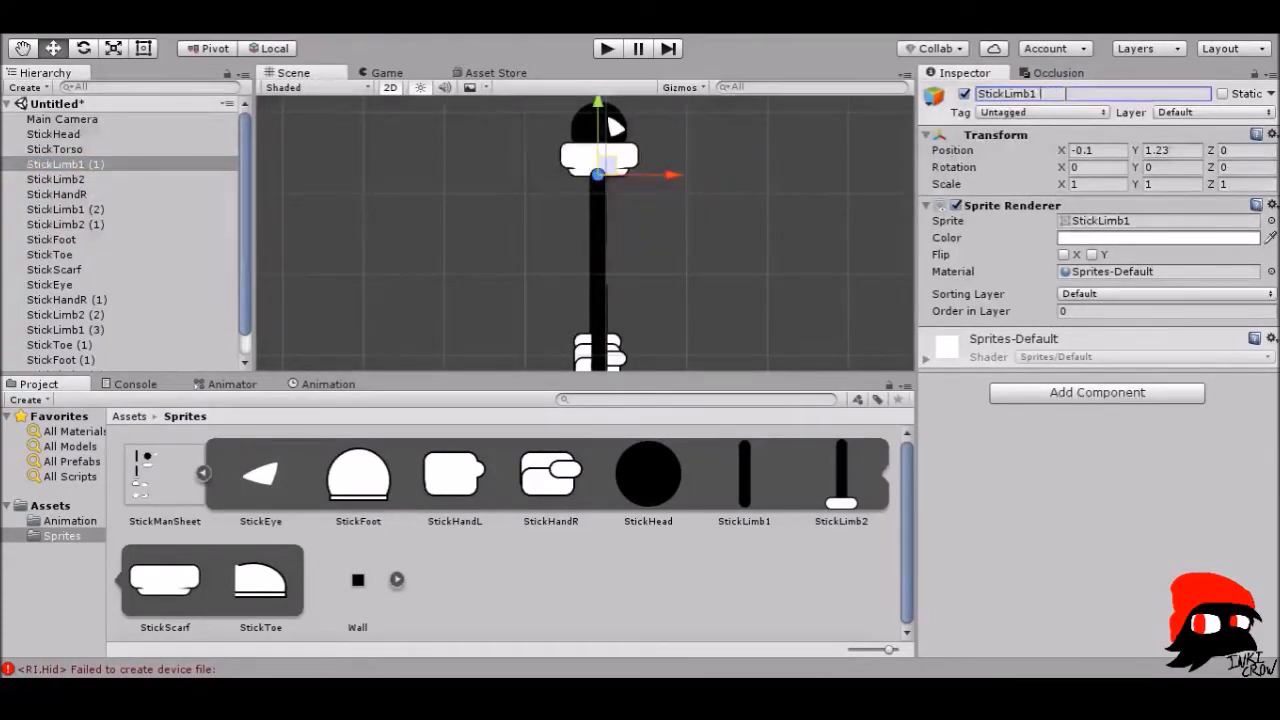
text(UpArm)
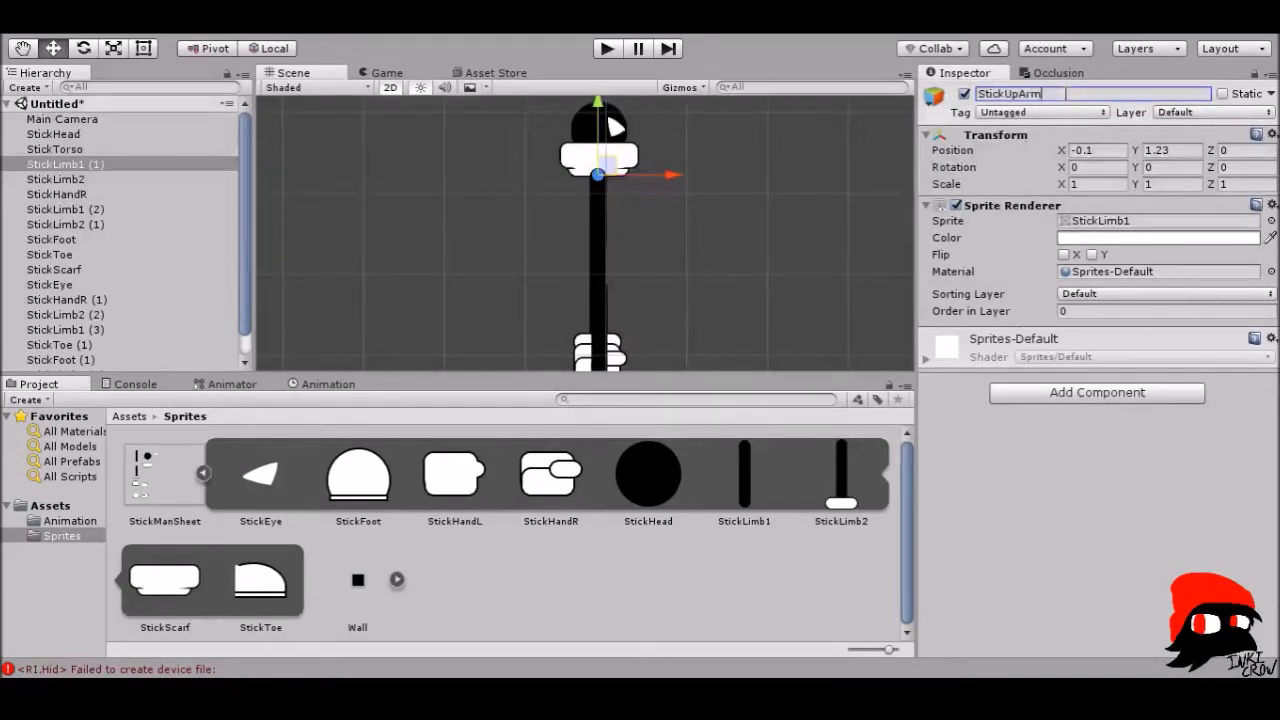
text(1)
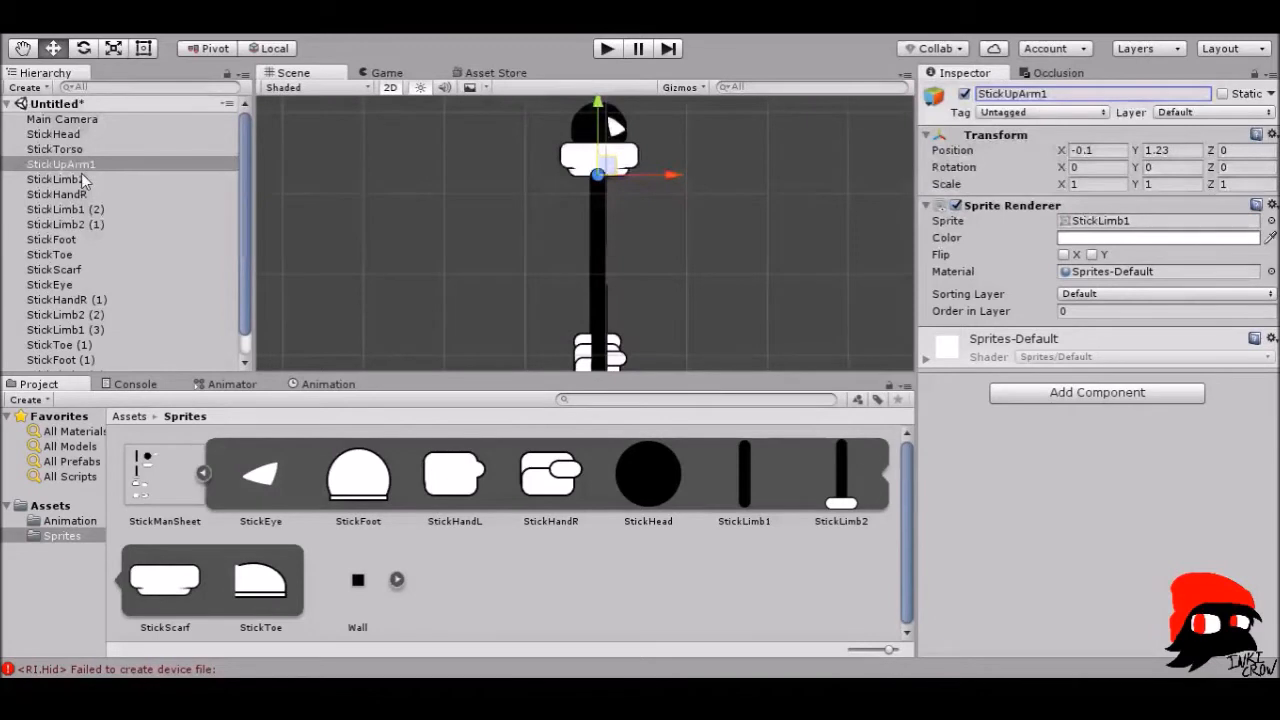
- Rename the lower arm object StickLimb2 as StickLowArm1
click(82, 176)
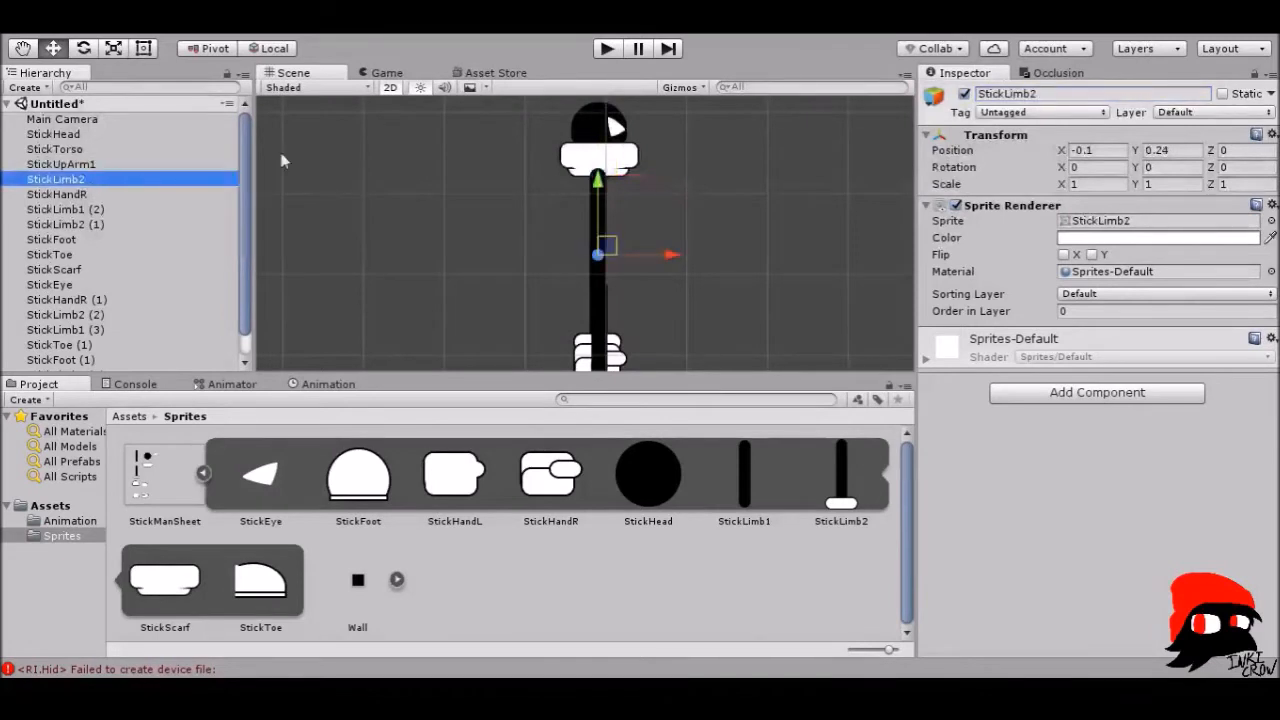
click(1083, 93)
click(1083, 93)
key(BackSpace)
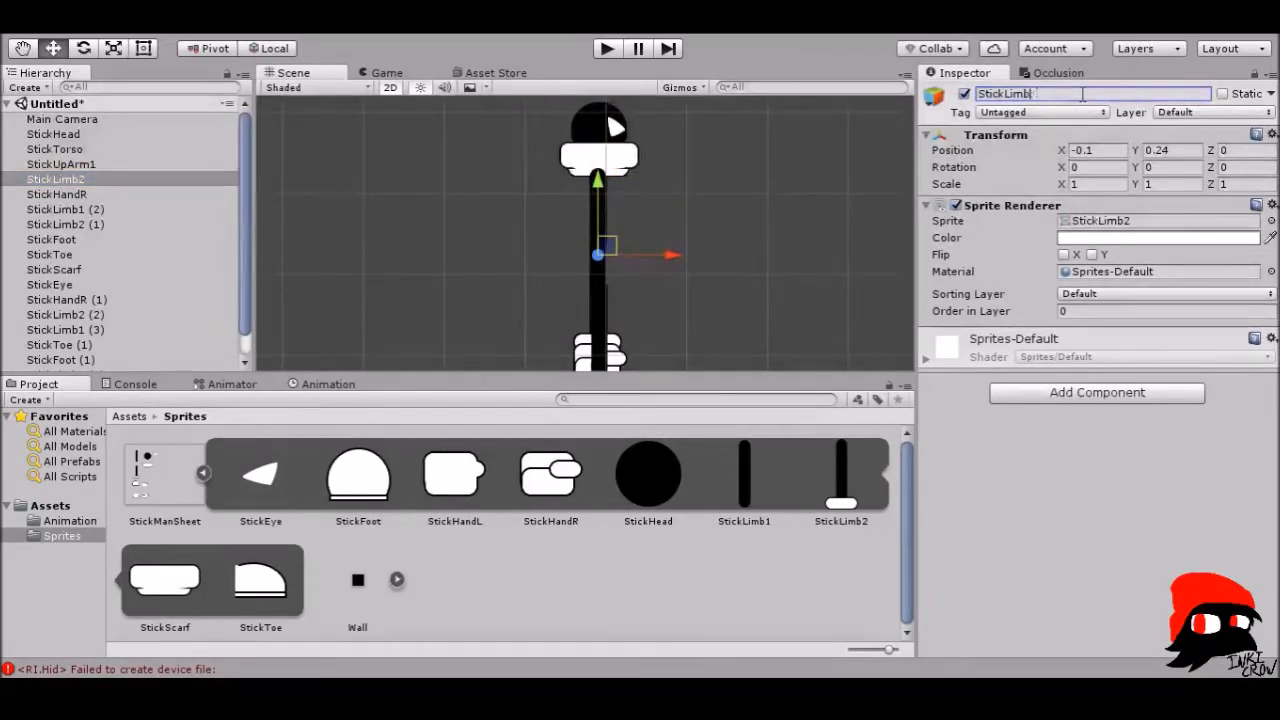
text(LowArm1)
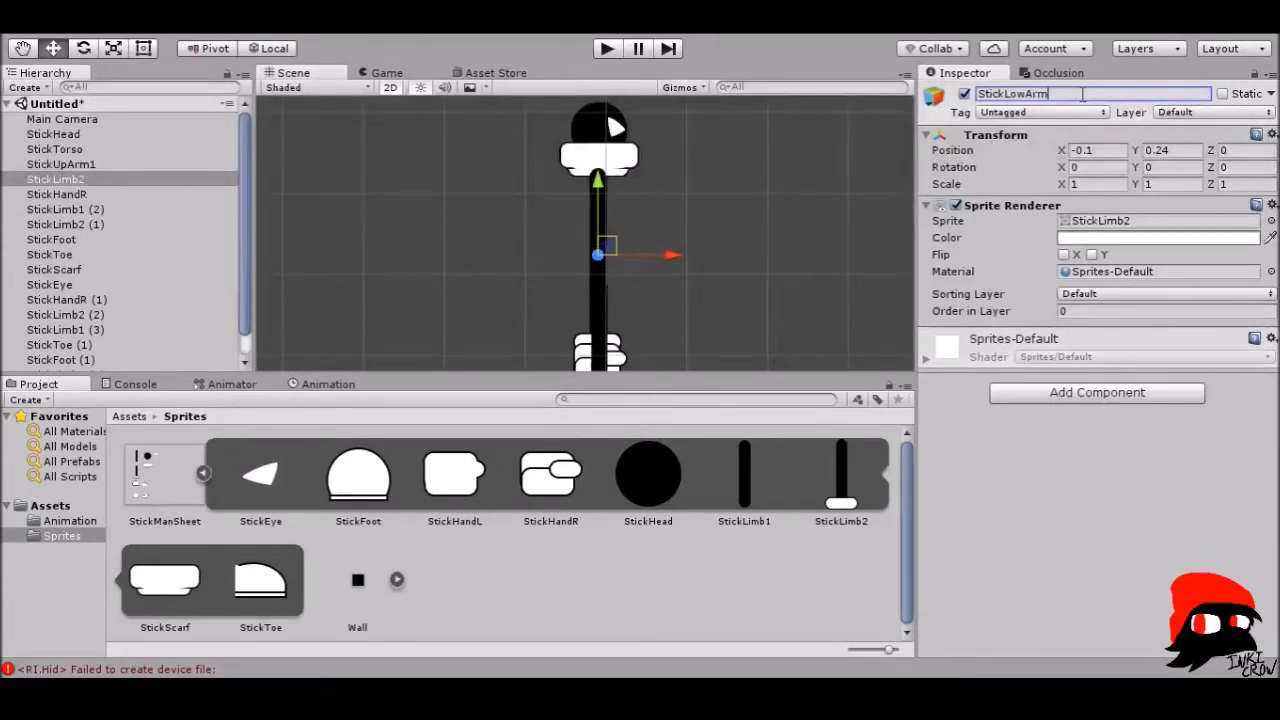
- Rename the hand object StickHandR as StickHand1
click(88, 193)
click(1085, 93)
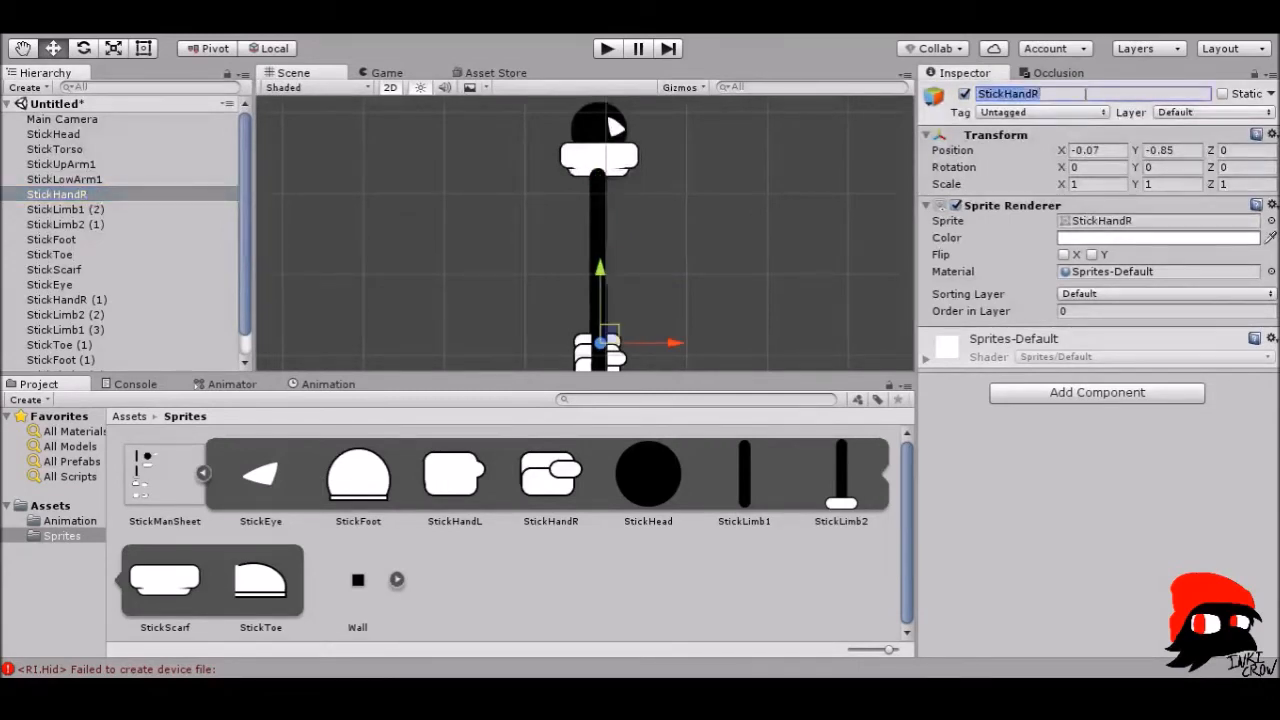
click(1085, 93)
key(BackSpace)
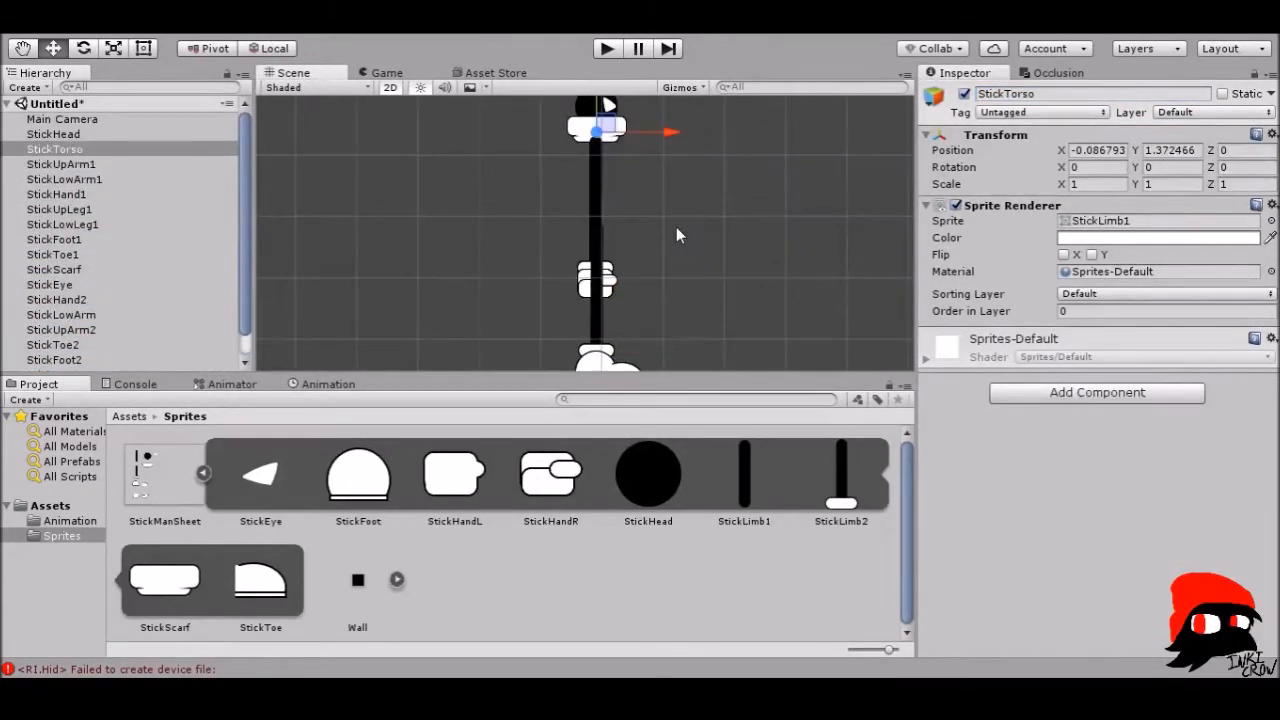
scroll(671, 227, down, 2)
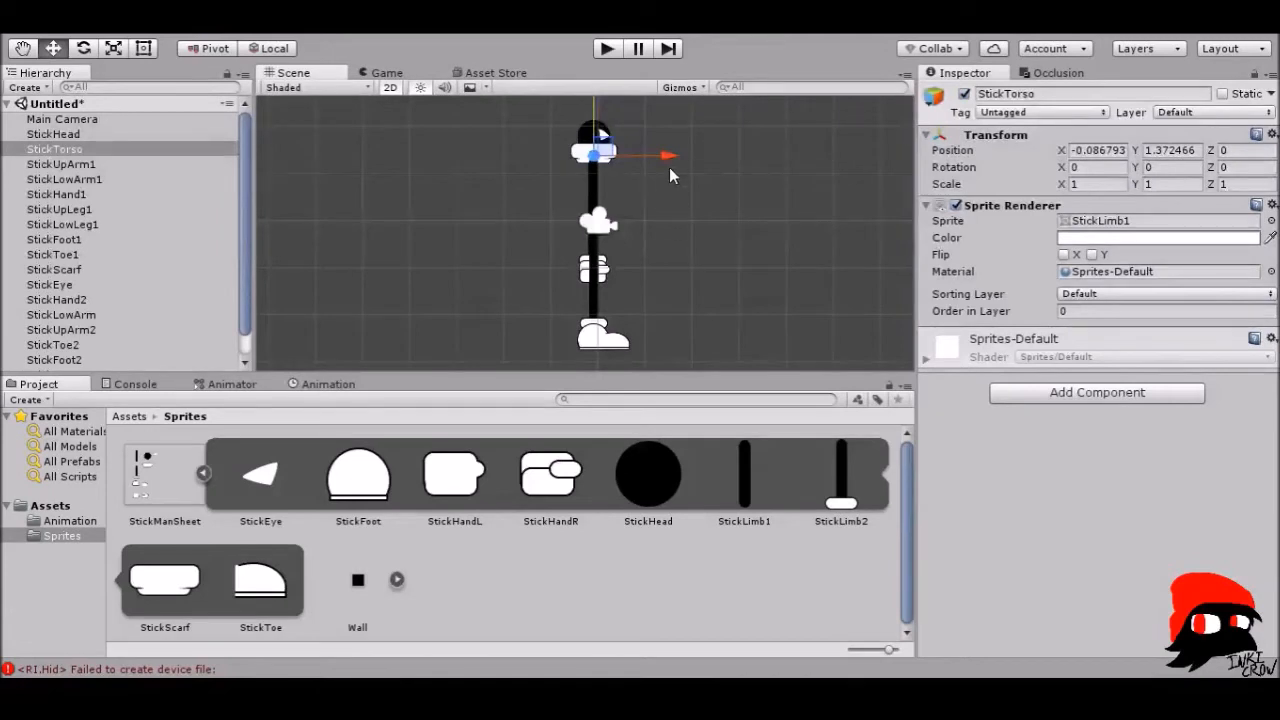
scroll(461, 237, down, 1)
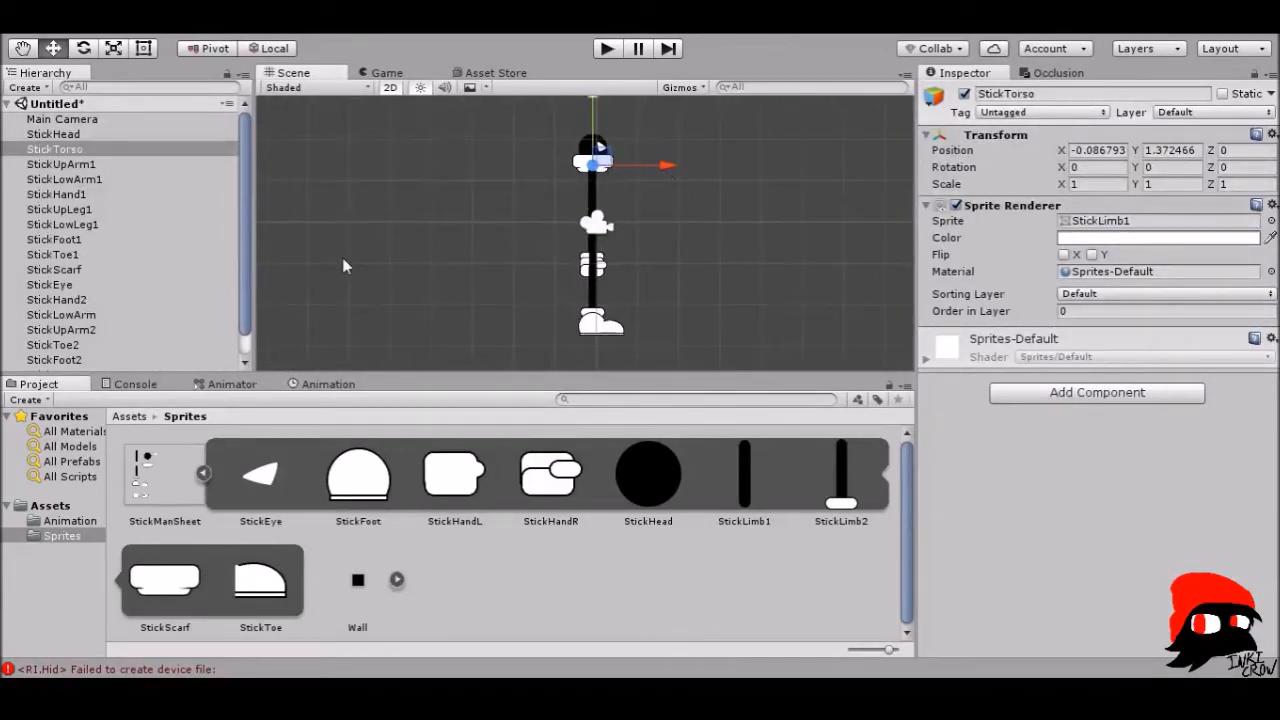
scroll(106, 227, down, 1)
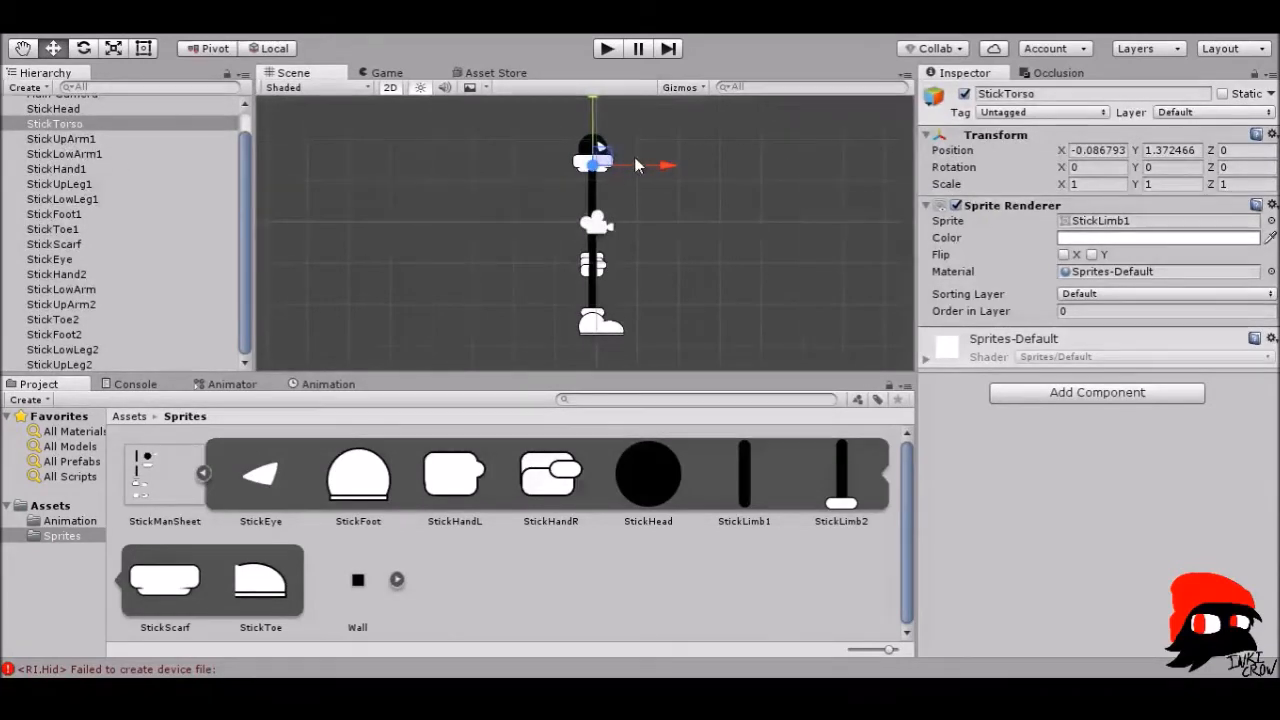
drag(616, 162, 775, 172)
key(ctrl+z)
drag(605, 155, 776, 157)
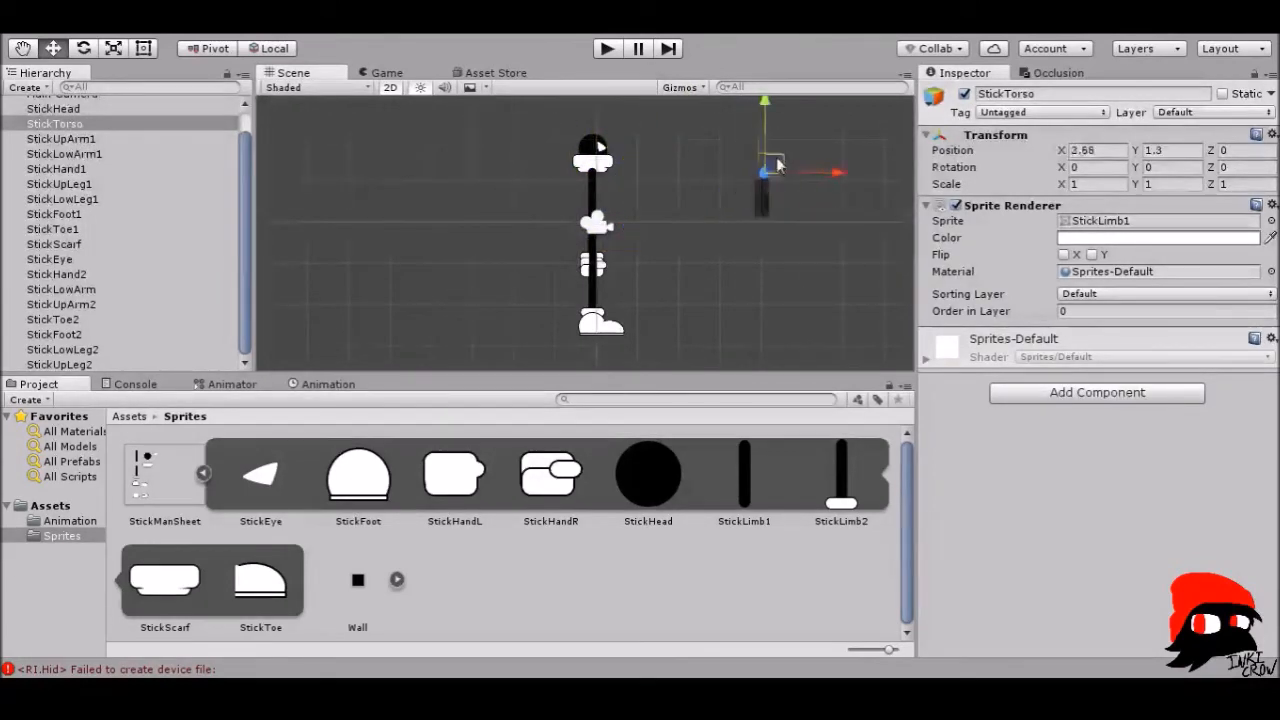
key(ctrl+z)
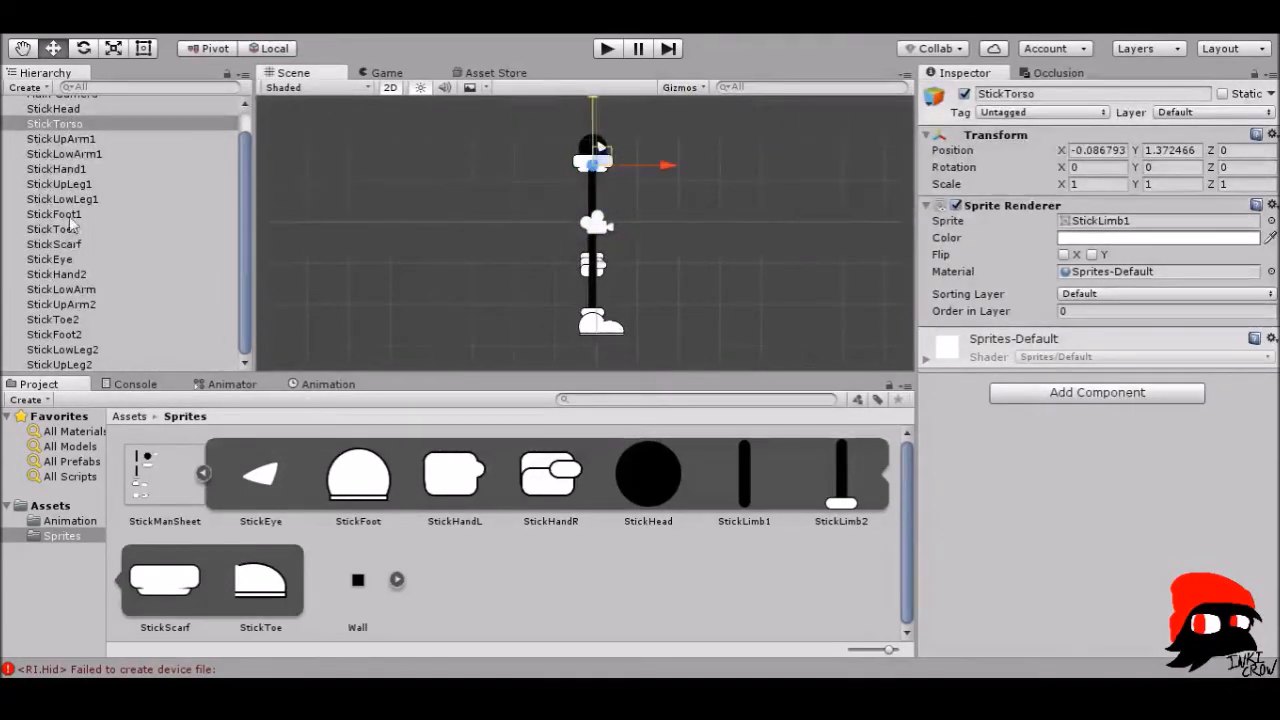
scroll(143, 190, up, 1)
scroll(143, 190, down, 1)
scroll(143, 196, up, 1)
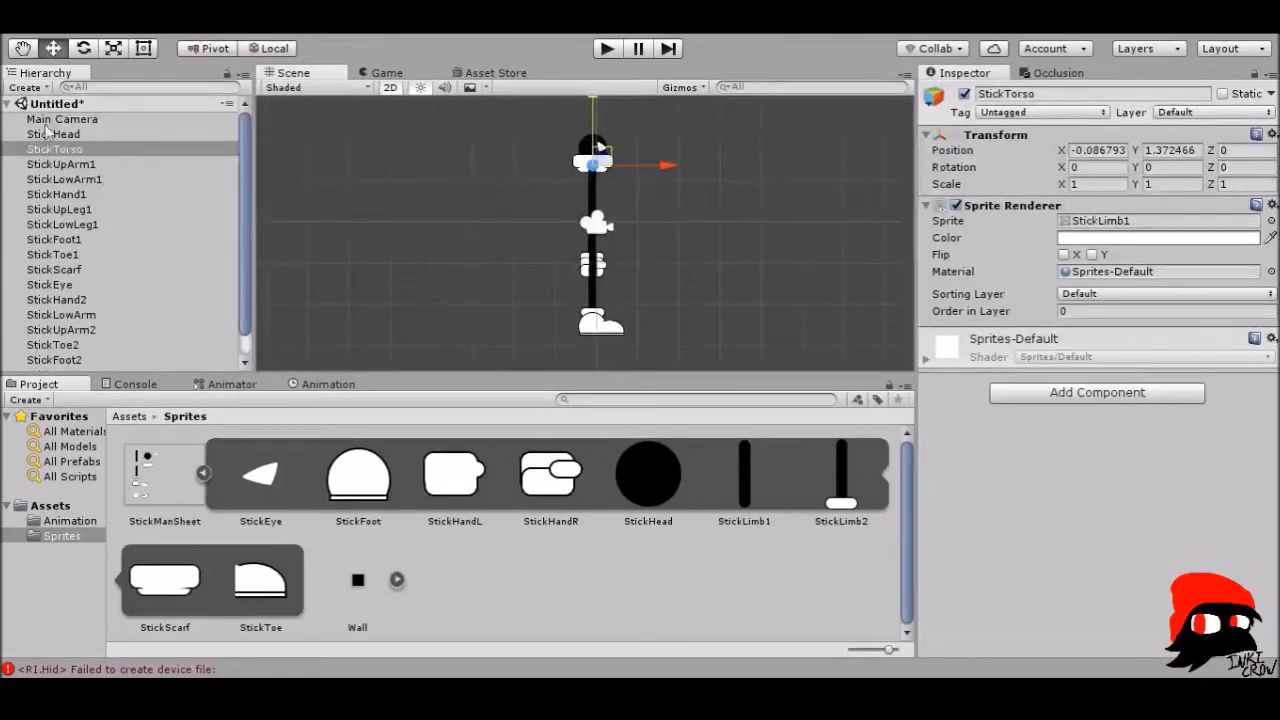
- Look over the list of renamed body-part objects in the scene hierarchy, from StickHead down to StickUpLeg2
click(82, 164)
click(80, 137)
click(82, 151)
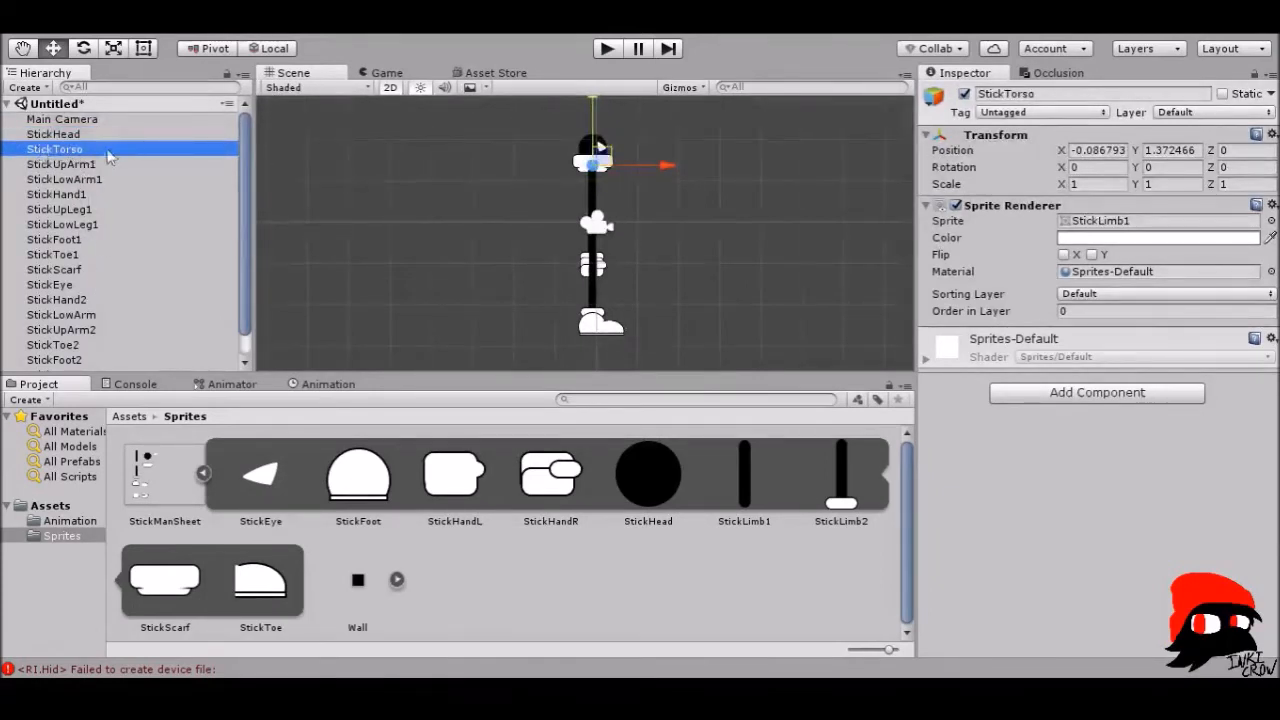
scroll(114, 267, down, 1)
scroll(120, 170, up, 1)
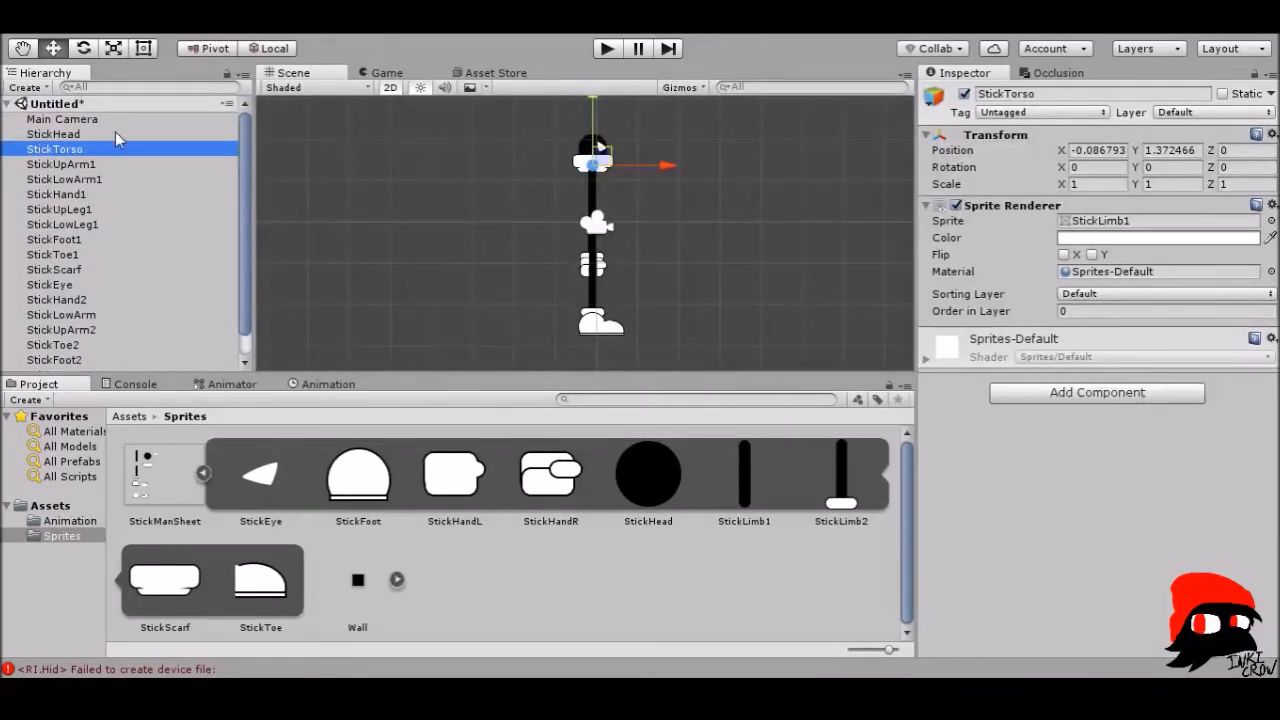
click(226, 256)
scroll(209, 355, down, 1)
click(60, 350)
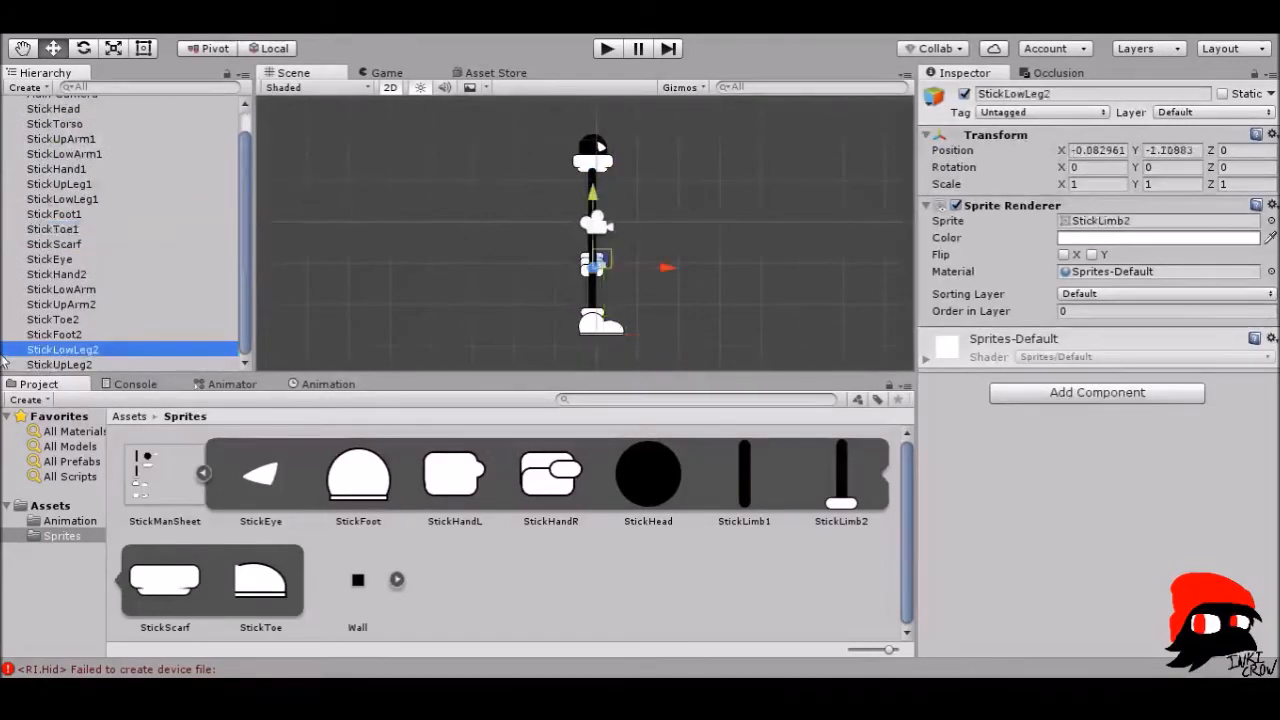
- Create an empty game object named Root and place it directly below Main Camera in the scene hierarchy
click(424, 284)
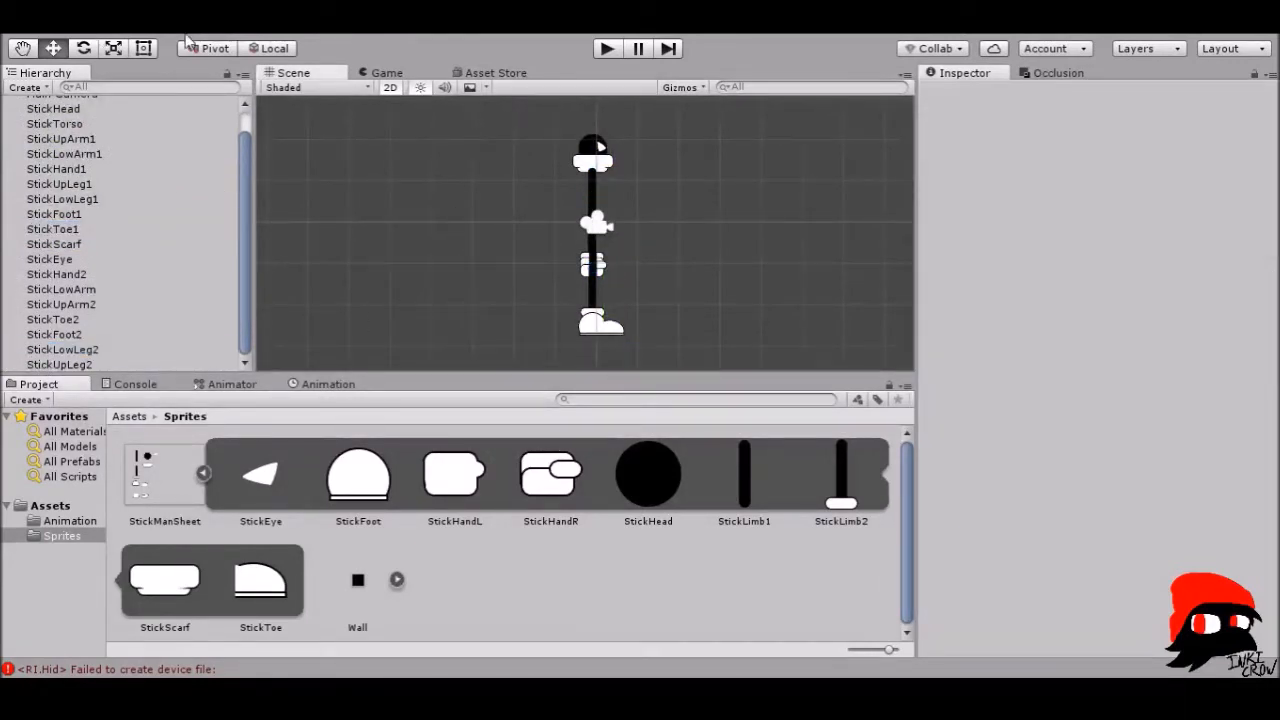
key(ctrl+shift+n)
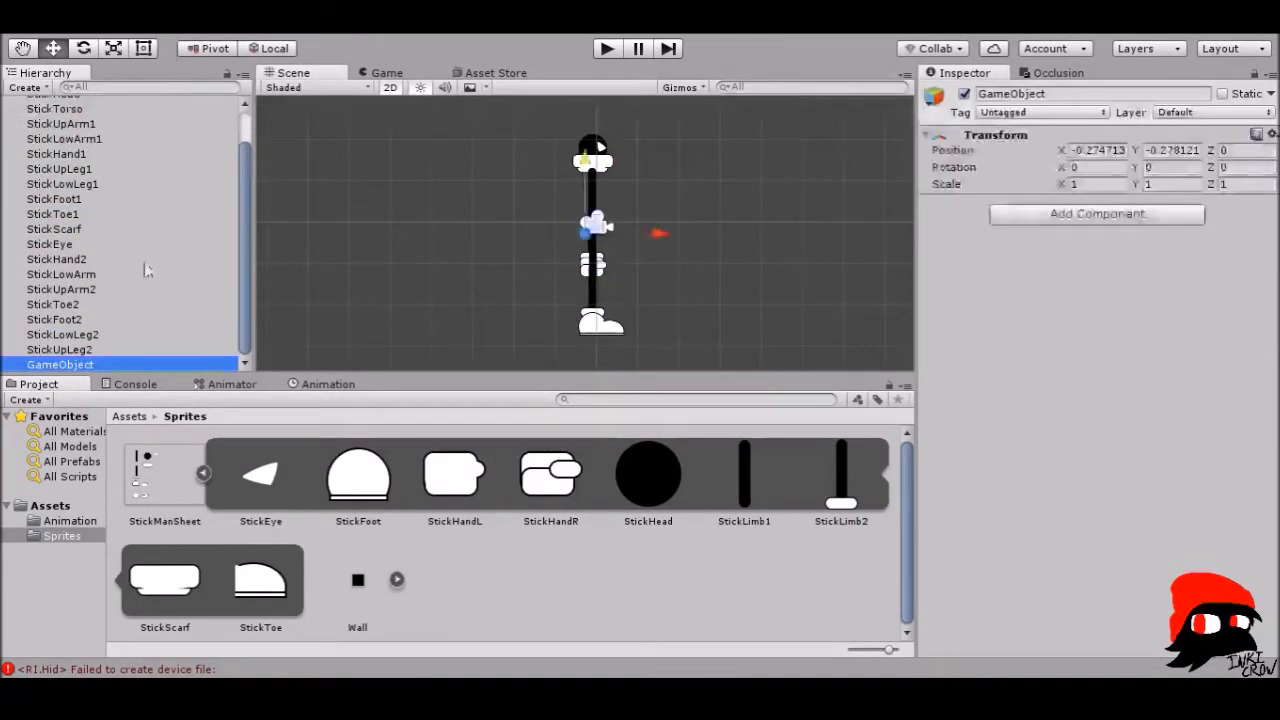
click(1056, 94)
text(Root)
key(Return)
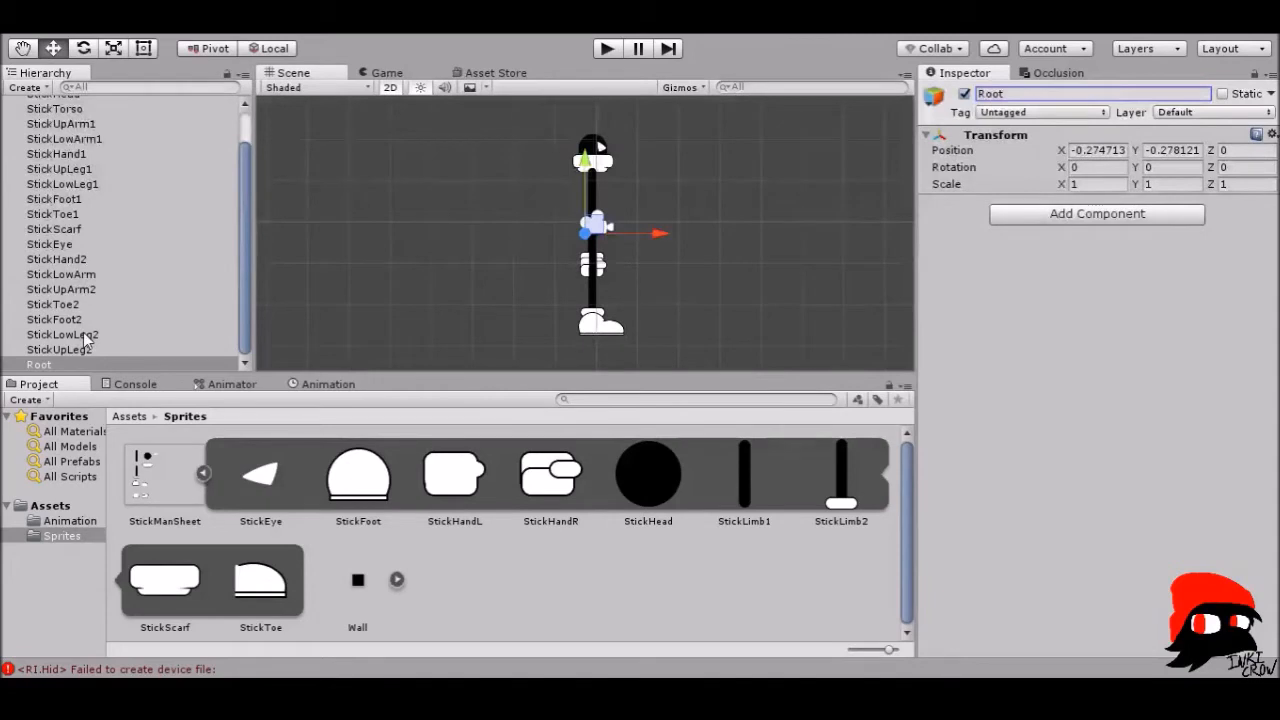
drag(61, 368, 105, 125)
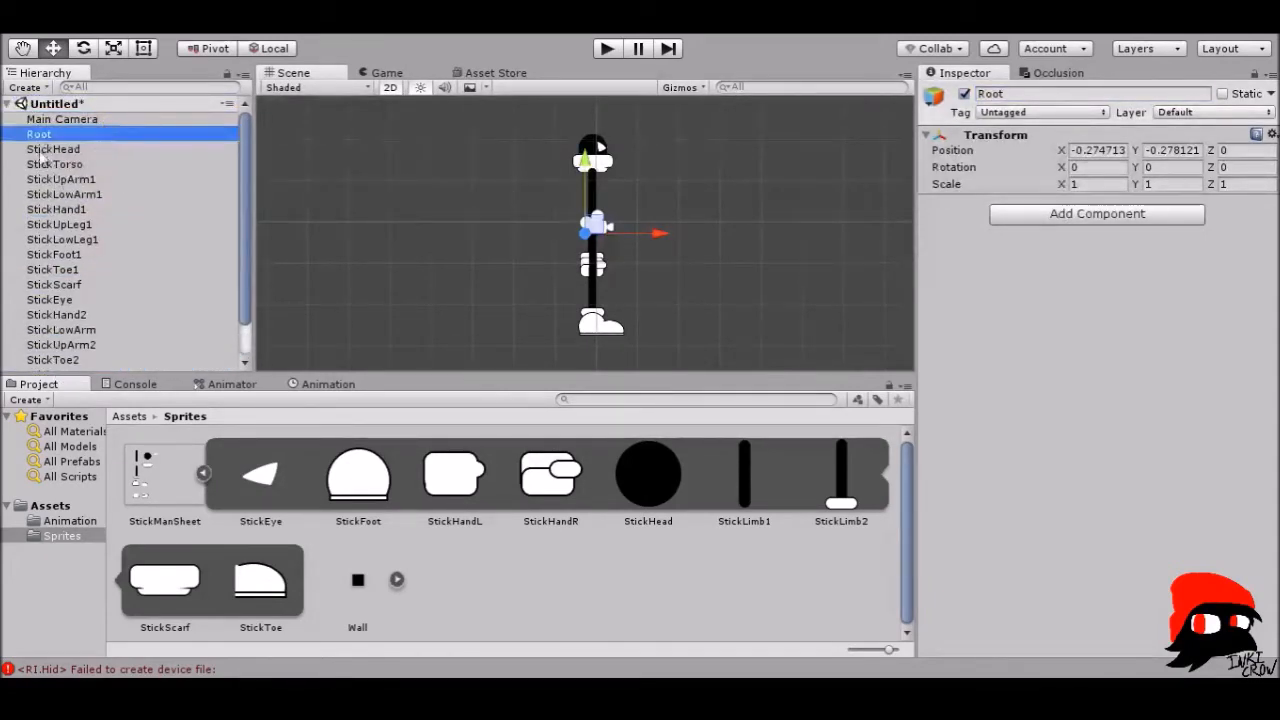
- Make StickTorso a child of Root and StickHead a child of StickTorso
drag(56, 166, 85, 137)
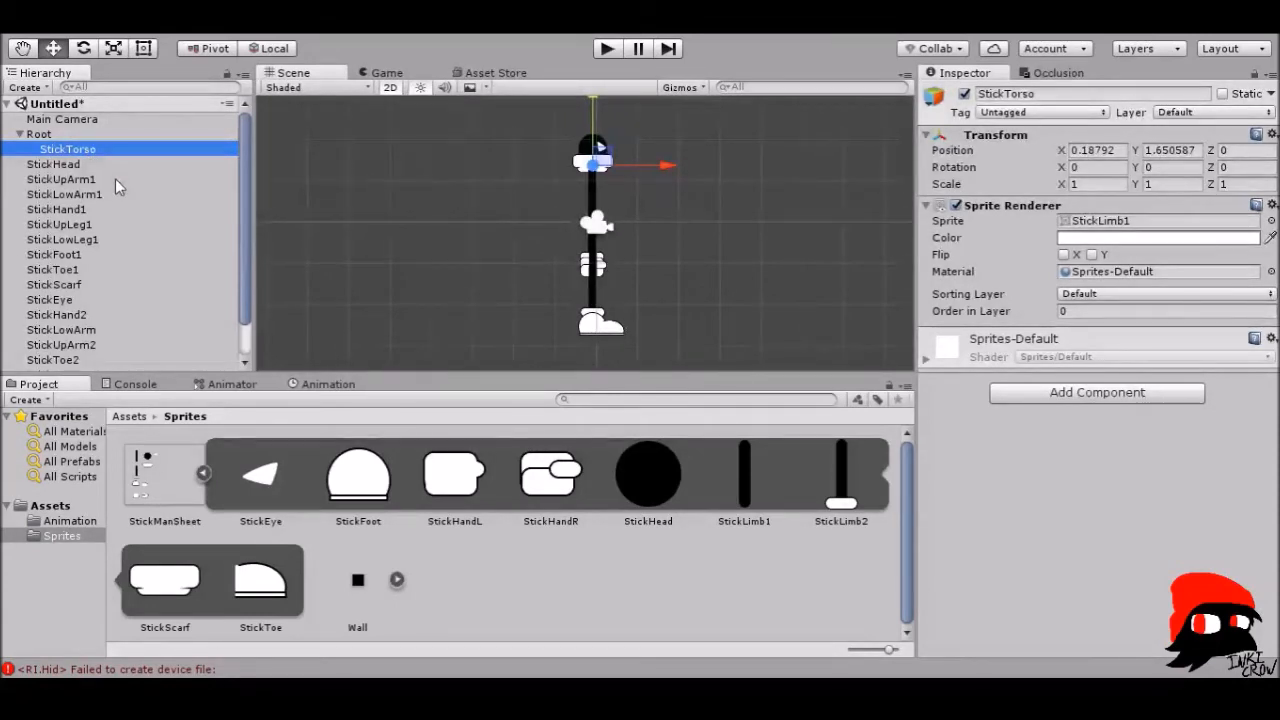
drag(81, 158, 97, 146)
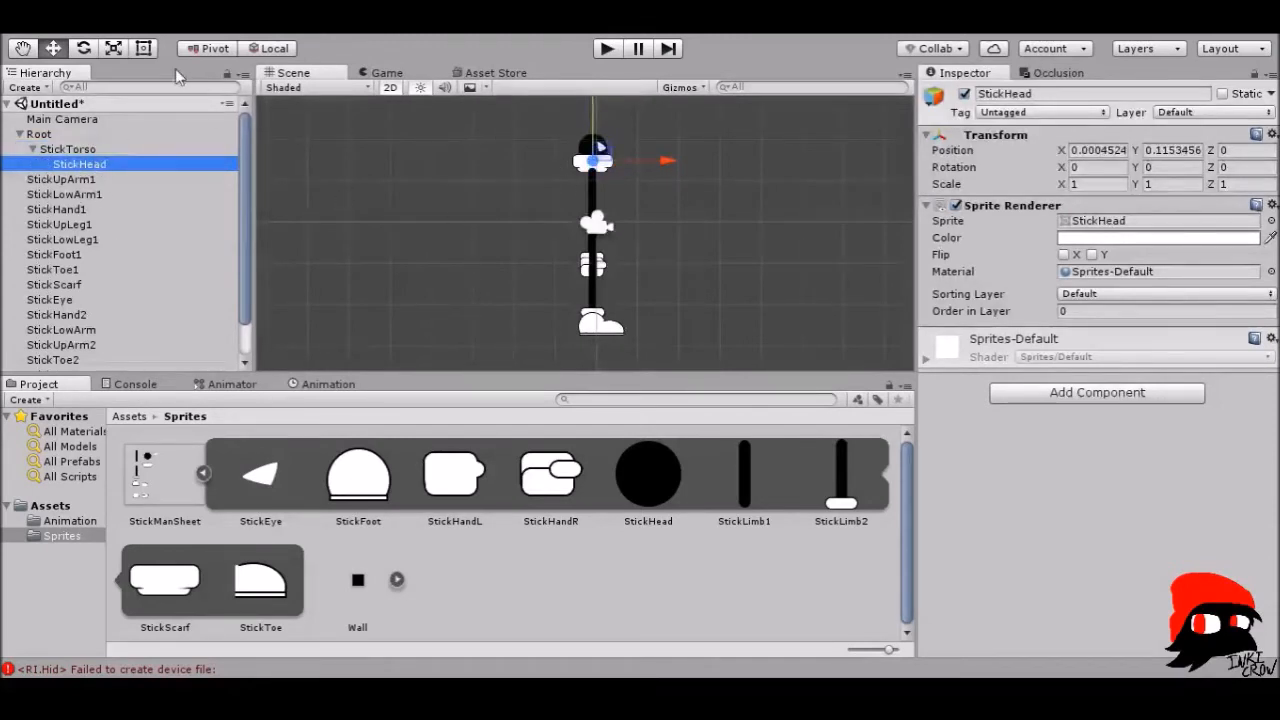
- Move StickTorso away from the figure to test that StickHead follows it, and undo the move
click(90, 150)
drag(604, 163, 747, 224)
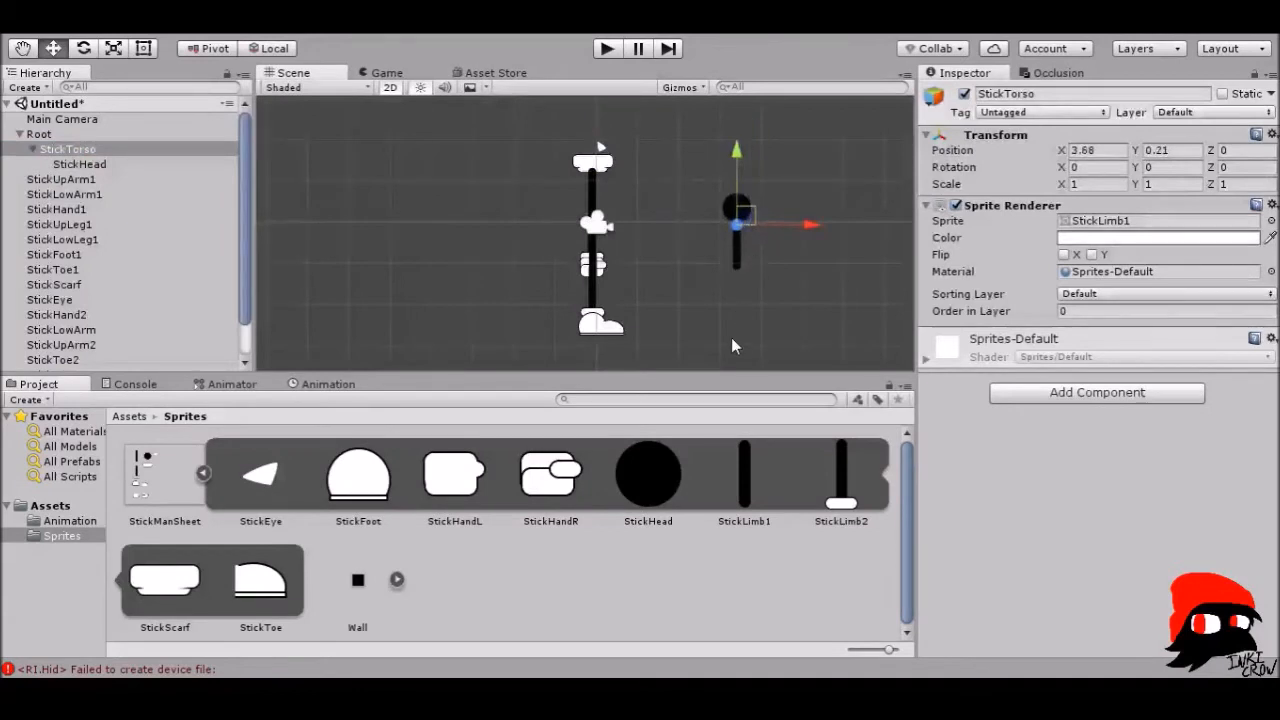
key(ctrl+z)
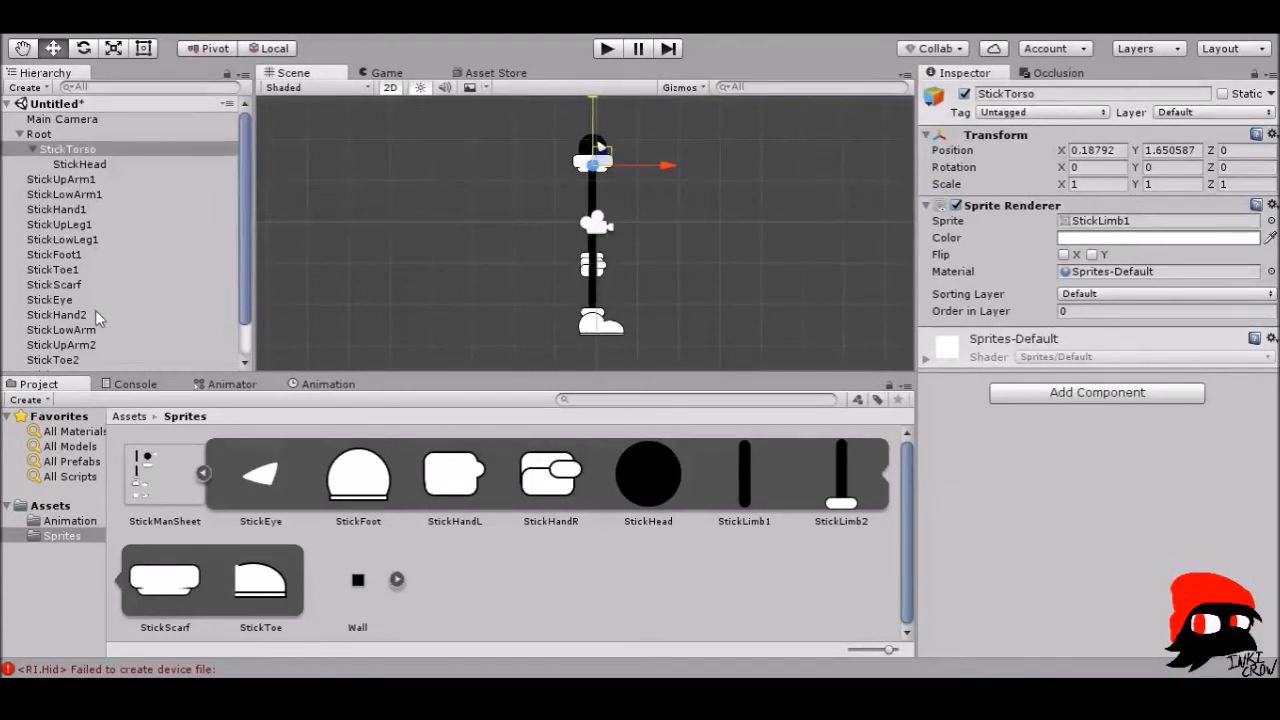
- Make StickScarf, StickUpArm1, StickUpLeg1, StickUpArm2 and StickUpLeg2 children of StickTorso
drag(71, 286, 83, 157)
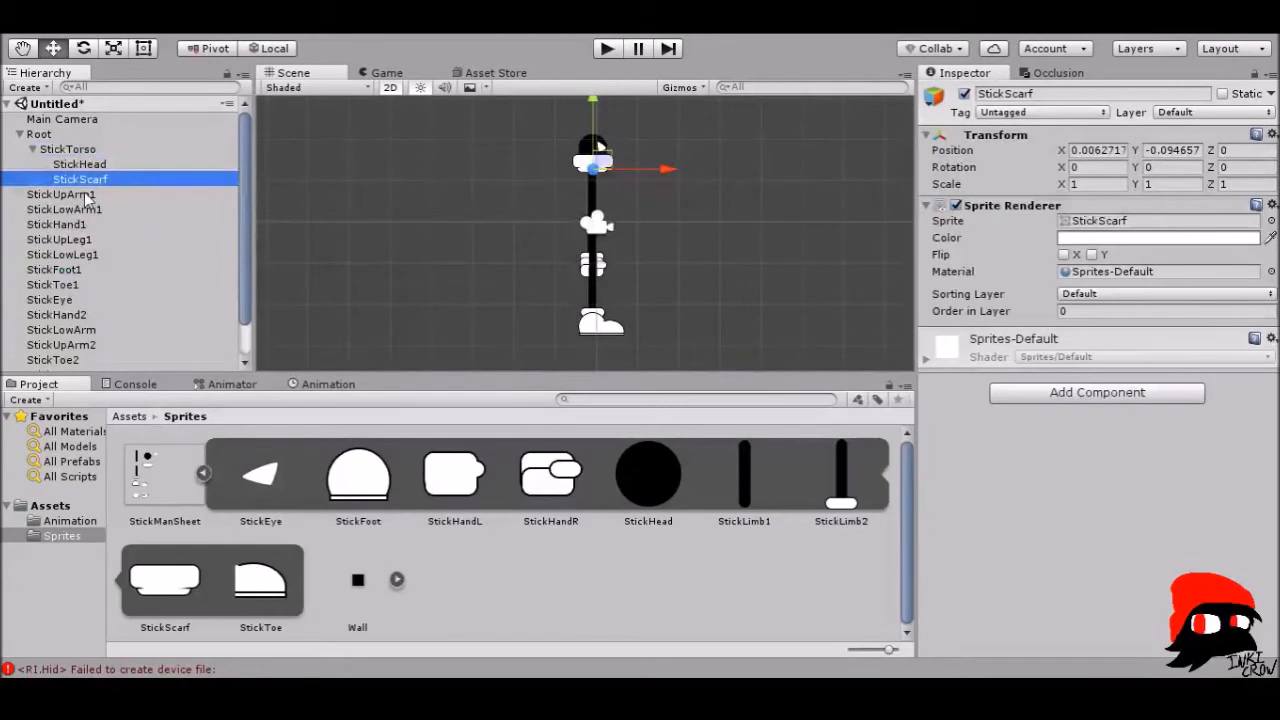
drag(84, 192, 90, 150)
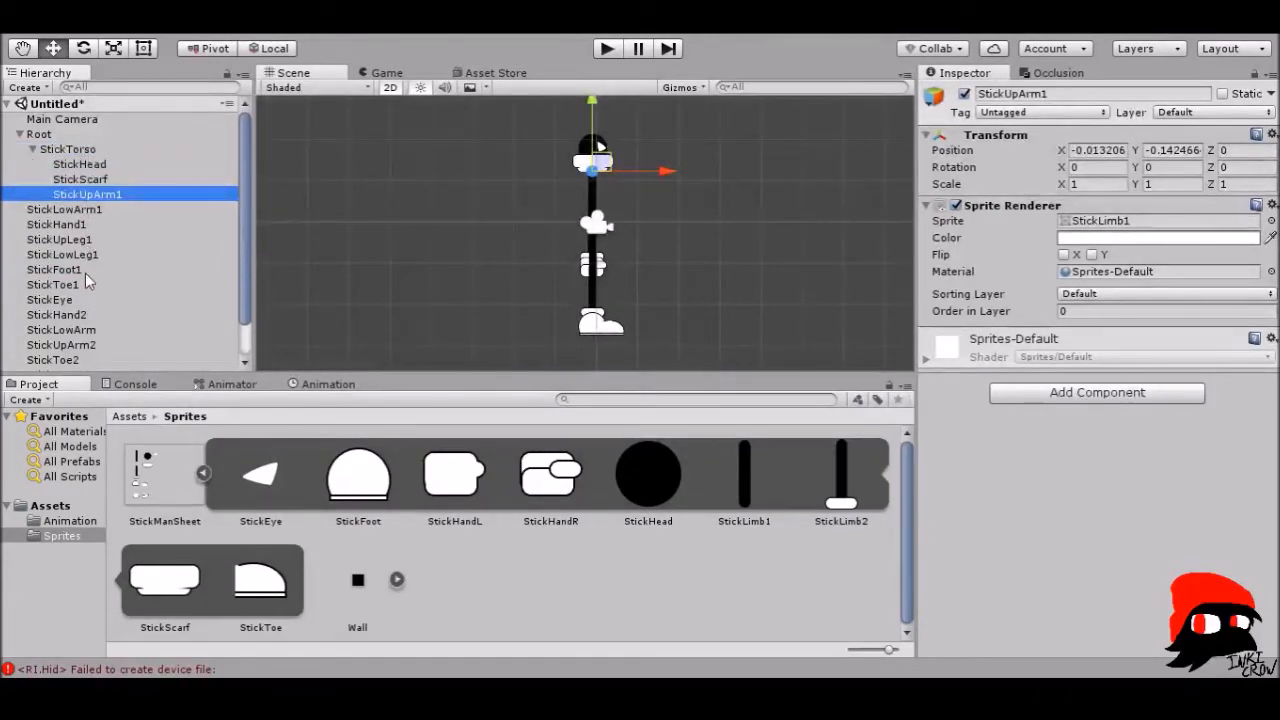
drag(82, 239, 96, 158)
scroll(92, 304, down, 1)
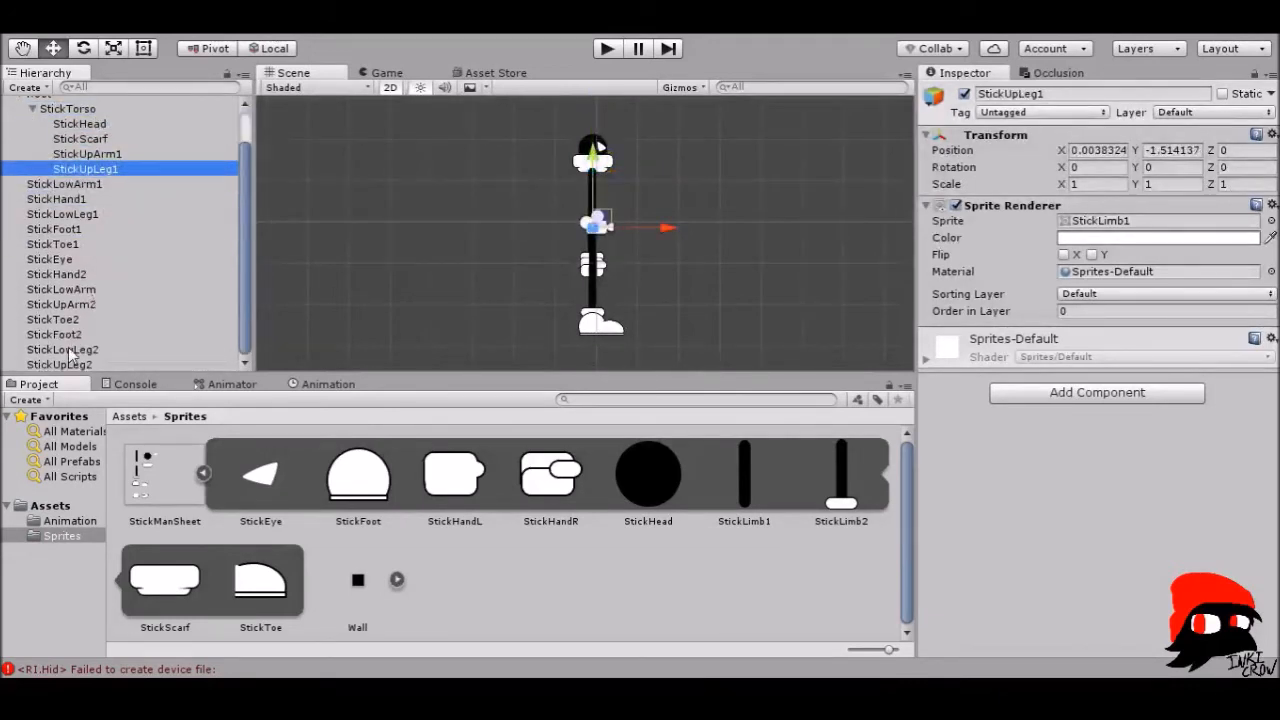
drag(81, 303, 110, 112)
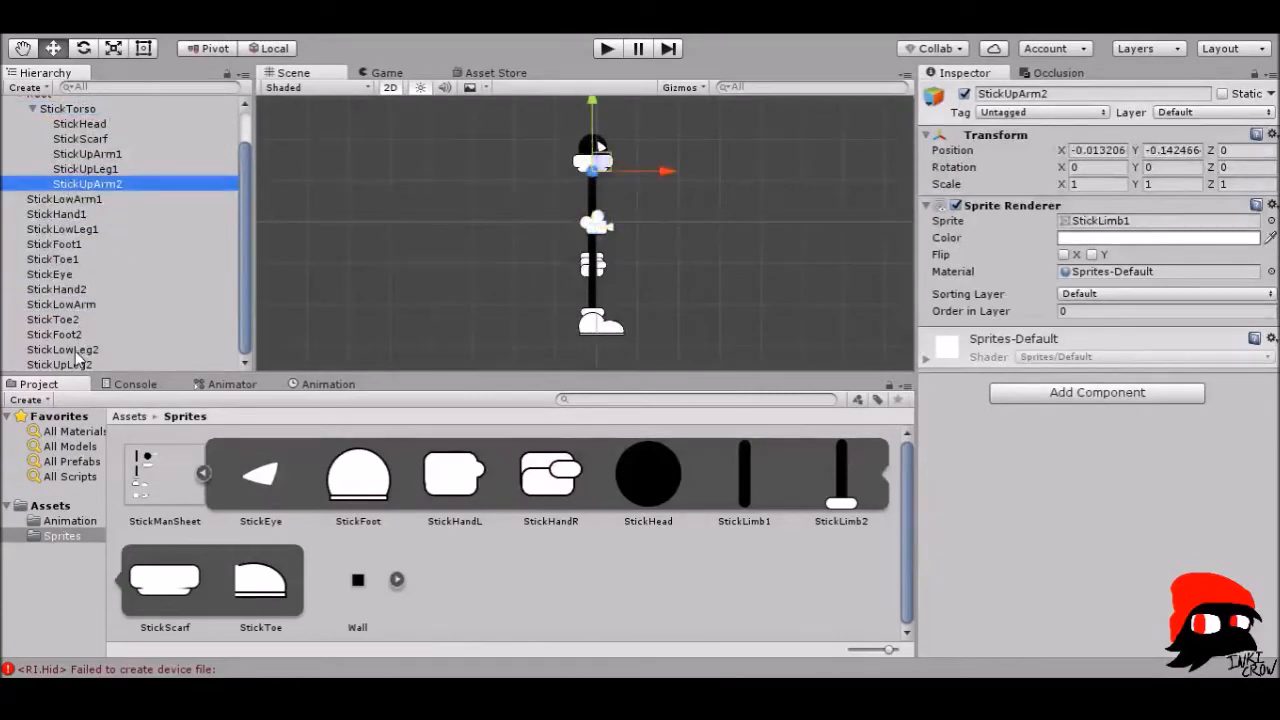
drag(78, 377, 109, 120)
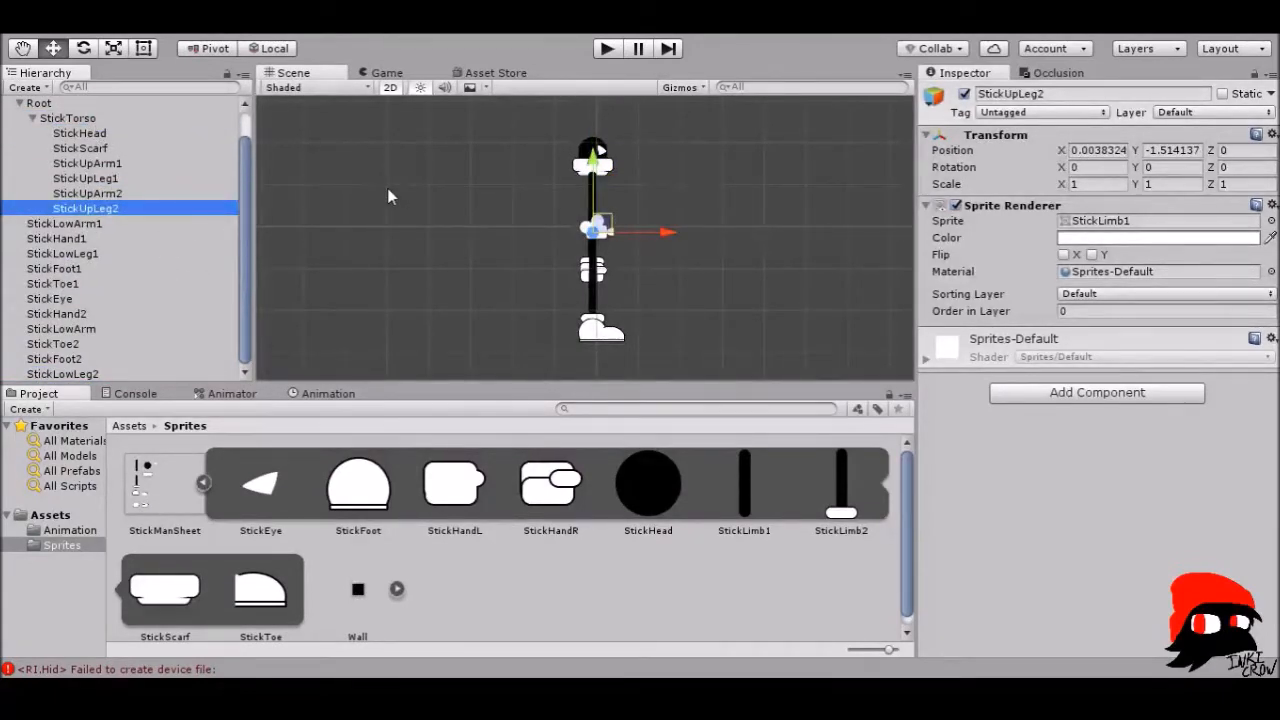
- Move StickTorso aside to test that the scarf, upper arms and upper legs follow it, and undo the move
click(98, 118)
drag(594, 143, 740, 176)
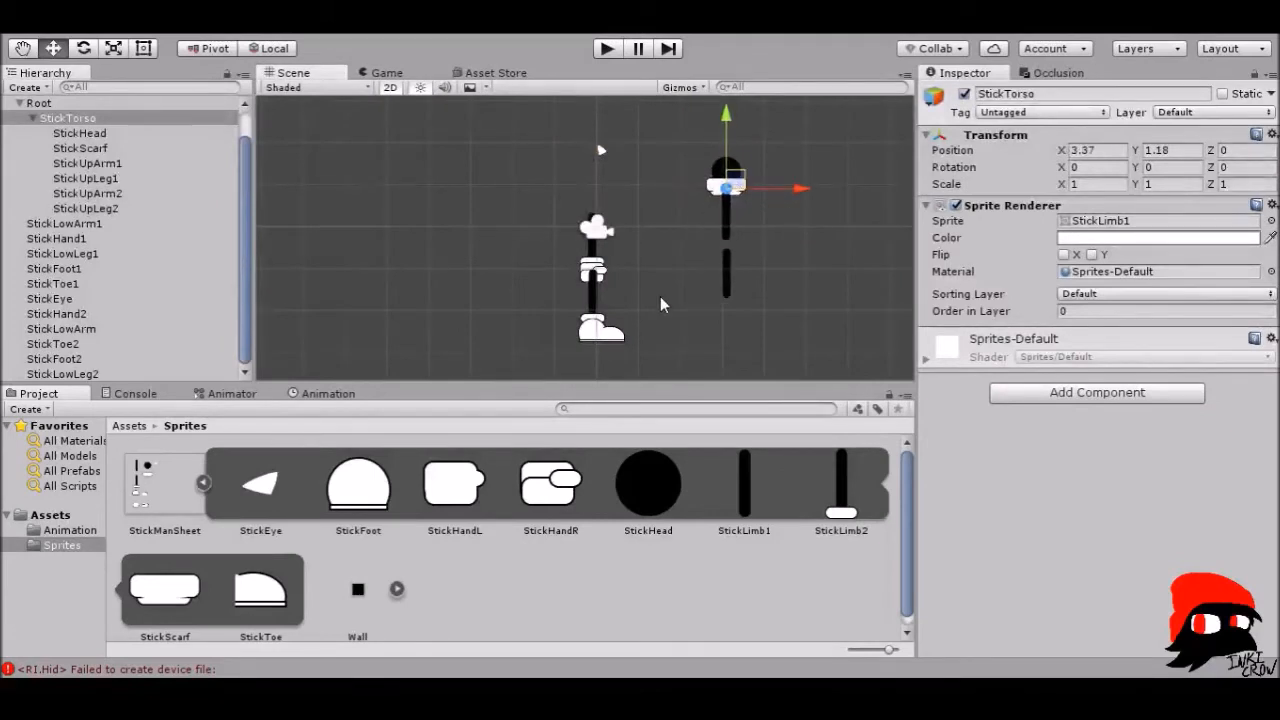
key(ctrl+z)
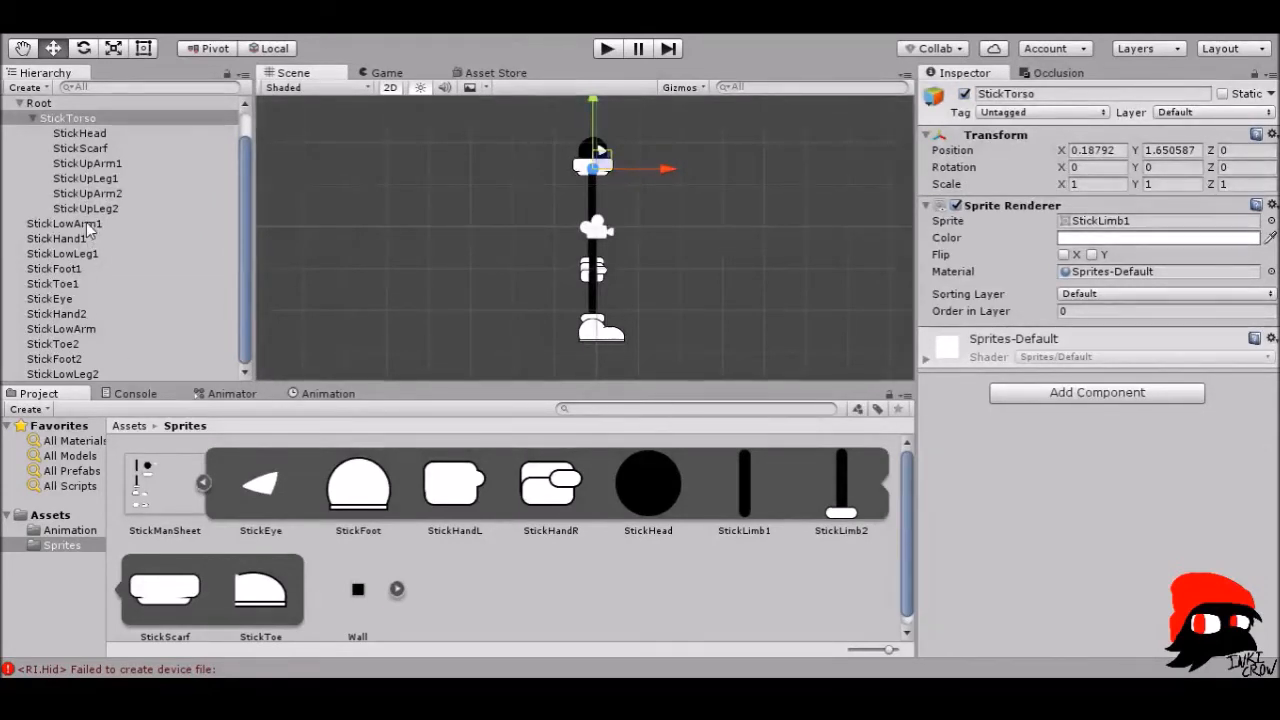
- Nest StickLowArm1 and StickHand1 in a chain under StickUpArm1, and StickLowLeg1, StickFoot1 and StickToe1 in a chain under StickUpLeg1
drag(86, 222, 109, 163)
drag(72, 239, 102, 180)
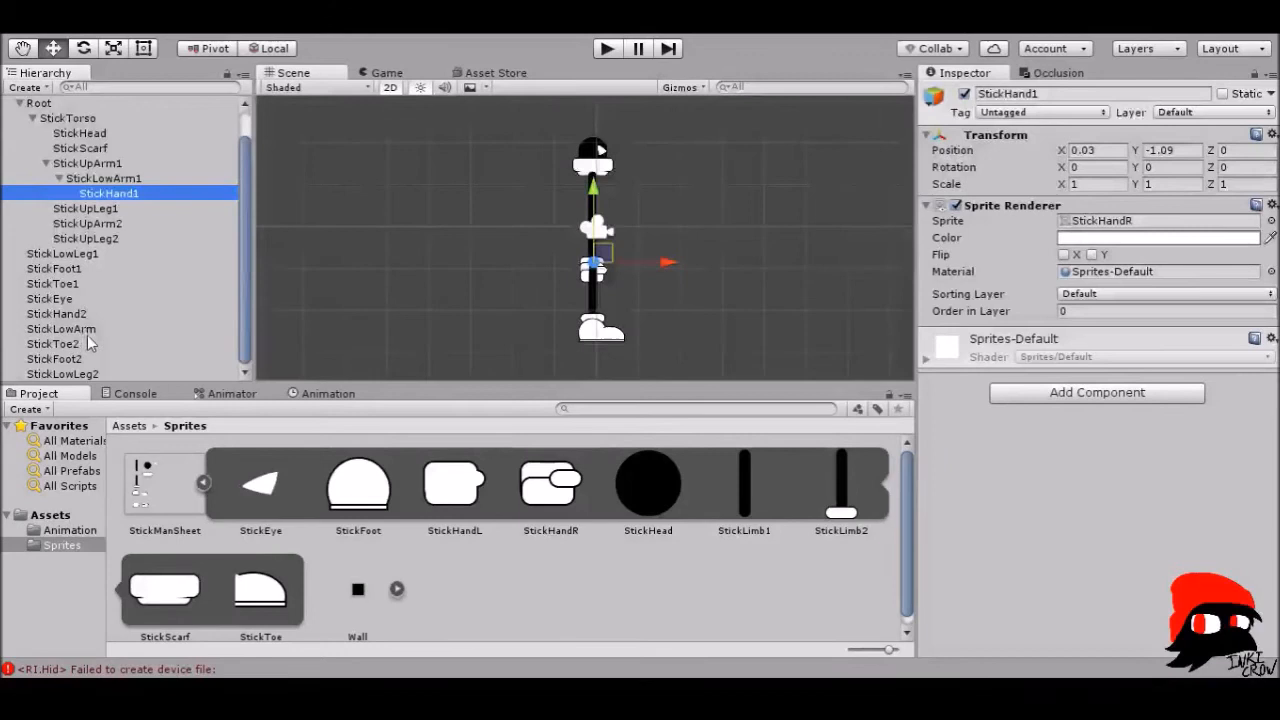
drag(89, 256, 90, 209)
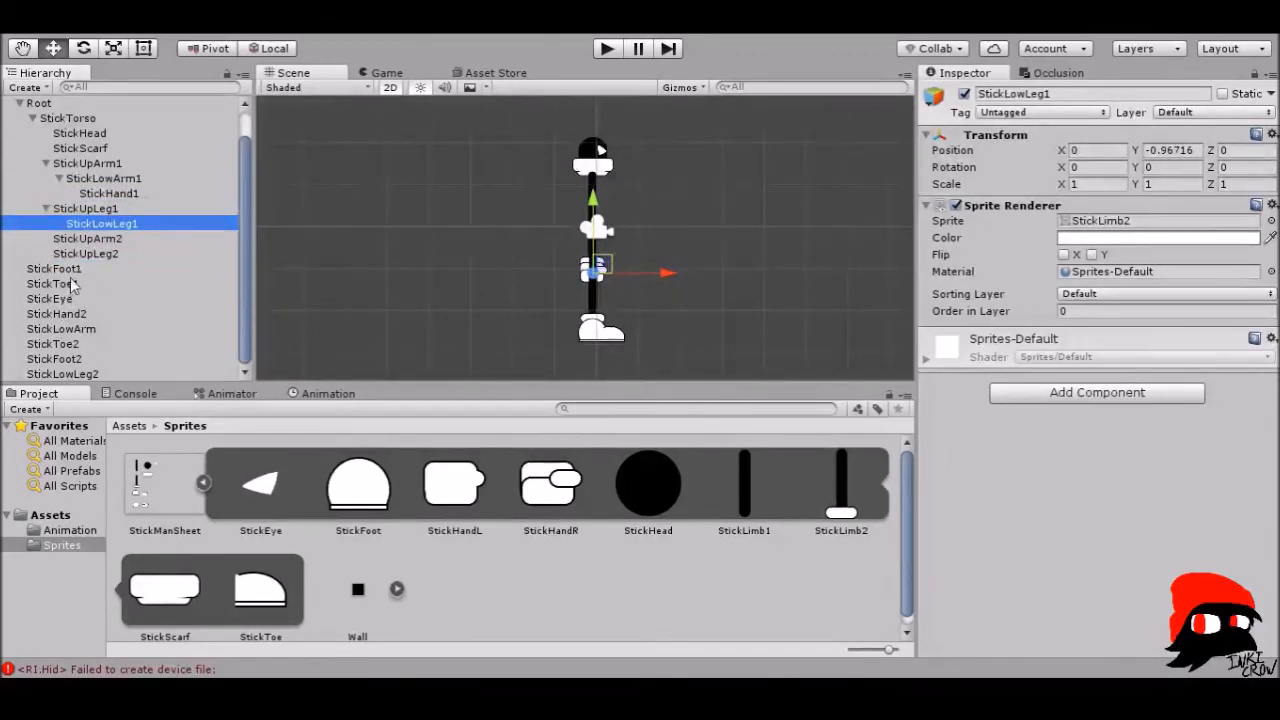
drag(70, 270, 98, 230)
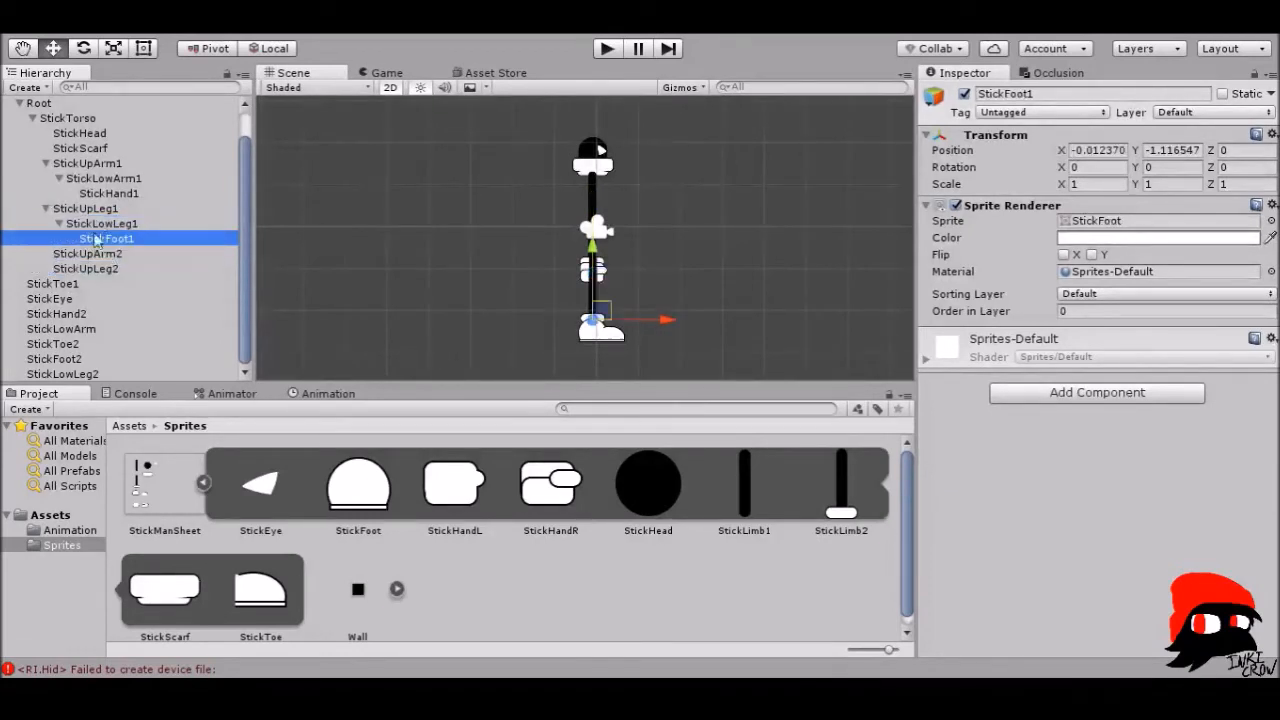
click(60, 285)
drag(62, 287, 100, 239)
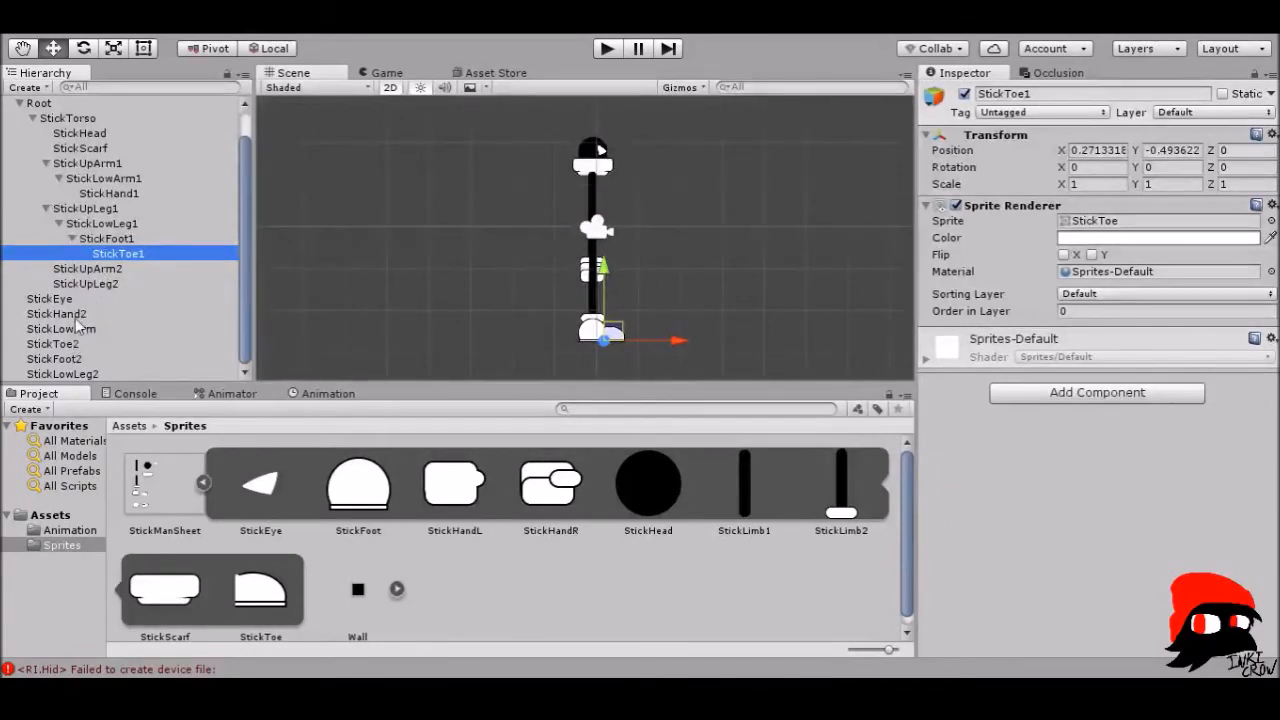
- Chain StickLowArm and StickHand2 under StickUpArm2, chain StickLowLeg2, StickFoot2 and StickToe2 under StickUpLeg2, and put StickEye under StickHead
drag(82, 335, 101, 277)
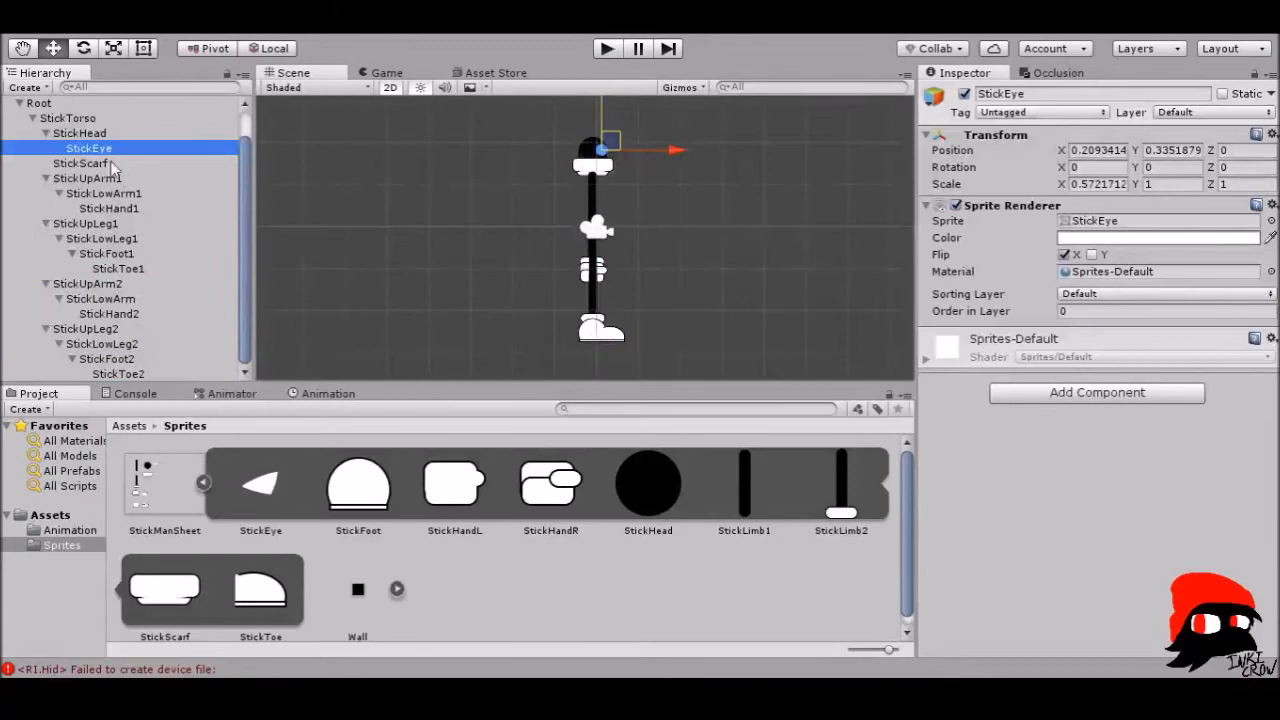
- Shift StickTorso slightly to test that the entire figure moves with it, and undo the shift
click(70, 118)
mouse_move(598, 165)
mouse_down()
mouse_move(646, 158)
mouse_move(590, 152)
mouse_up()
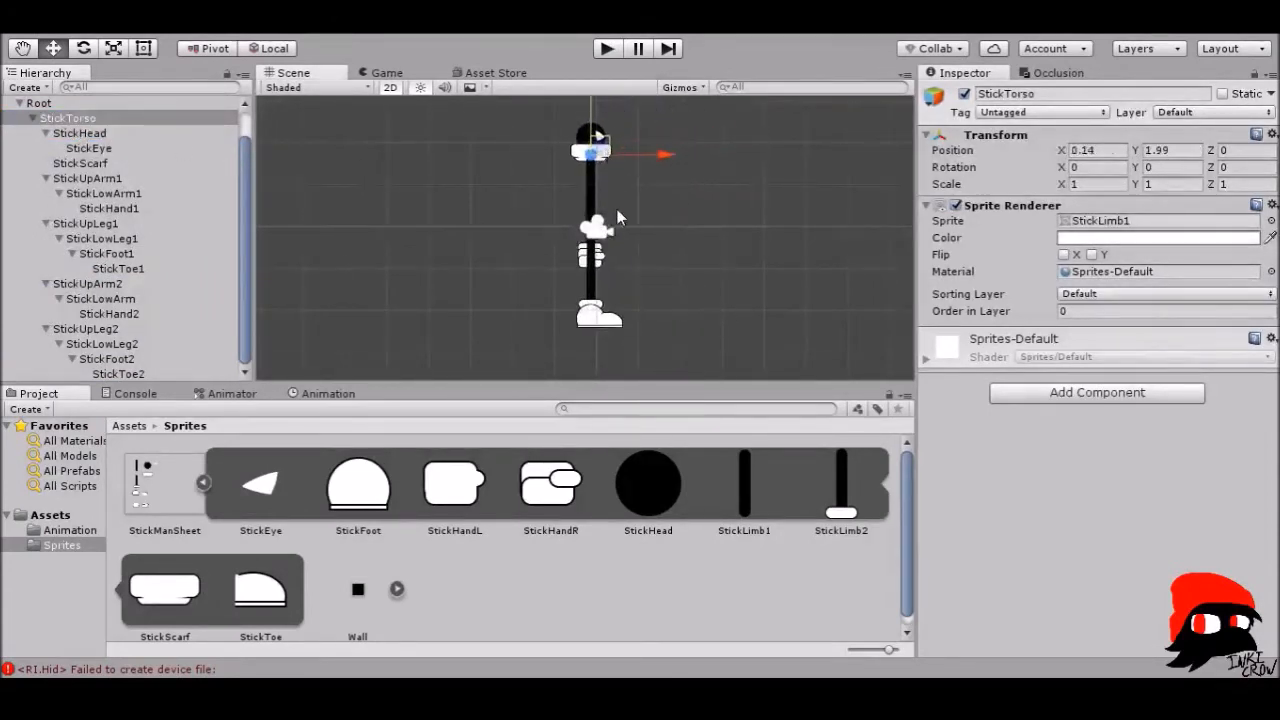
key(ctrl+z)
- Rotate StickHead with the Rotate tool to test its joint, and undo the rotation
click(118, 134)
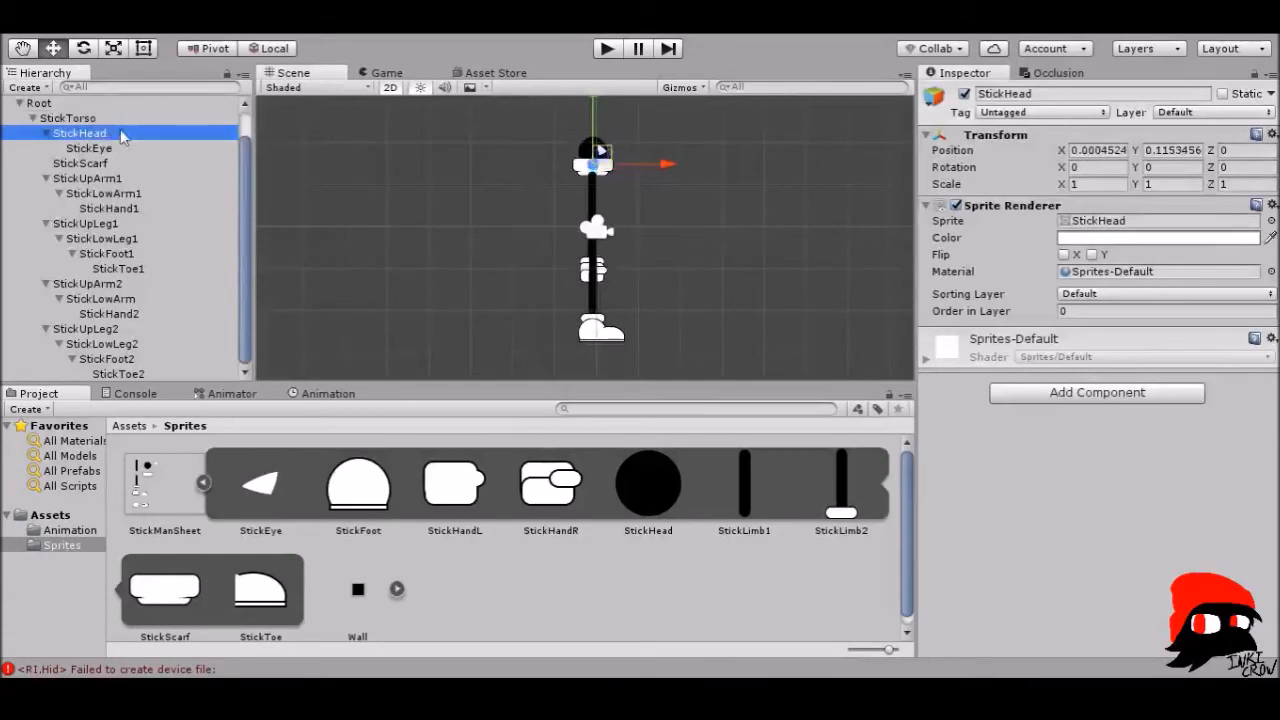
click(83, 48)
drag(652, 199, 661, 262)
key(ctrl+z)
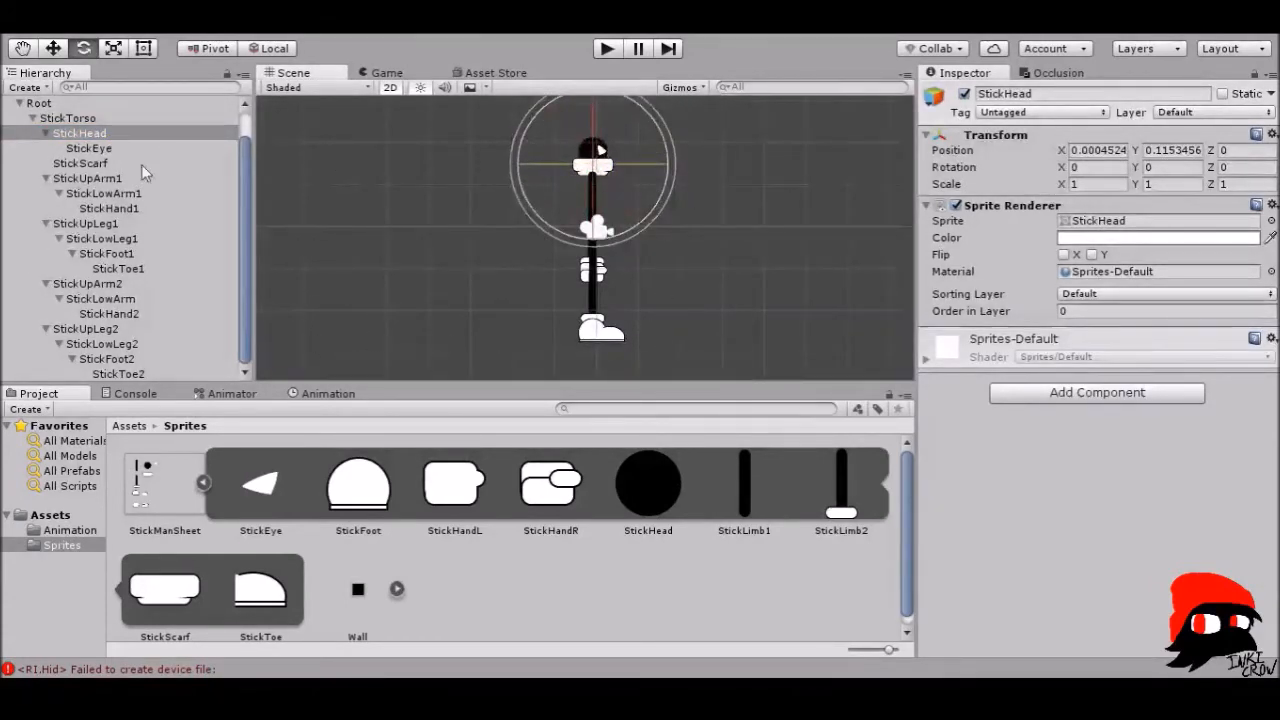
- Swing StickUpArm1 upward around the shoulder to test that the arm rotates as one chain, and undo it
click(117, 180)
drag(612, 252, 763, 84)
key(ctrl+z)
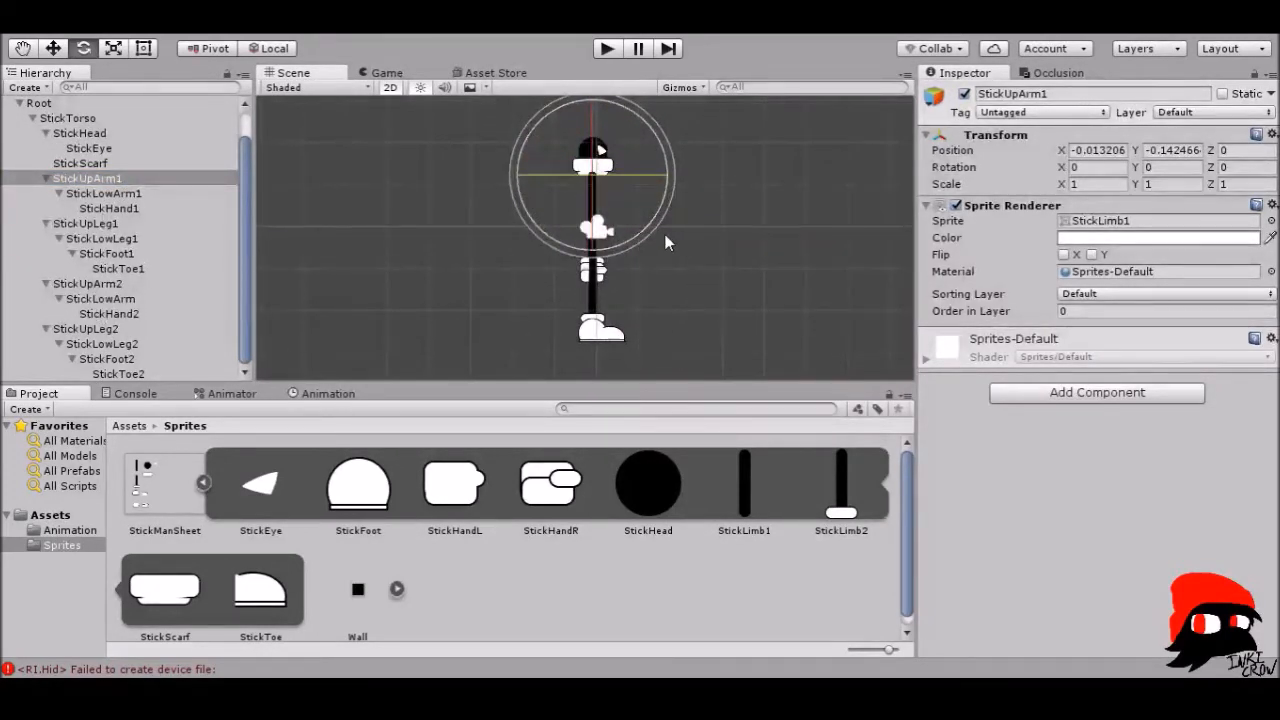
- Rotate StickUpArm1 about 39 degrees and StickLowArm1 about 79 degrees to test the elbow bend, and undo both rotations
drag(668, 243, 686, 155)
click(83, 195)
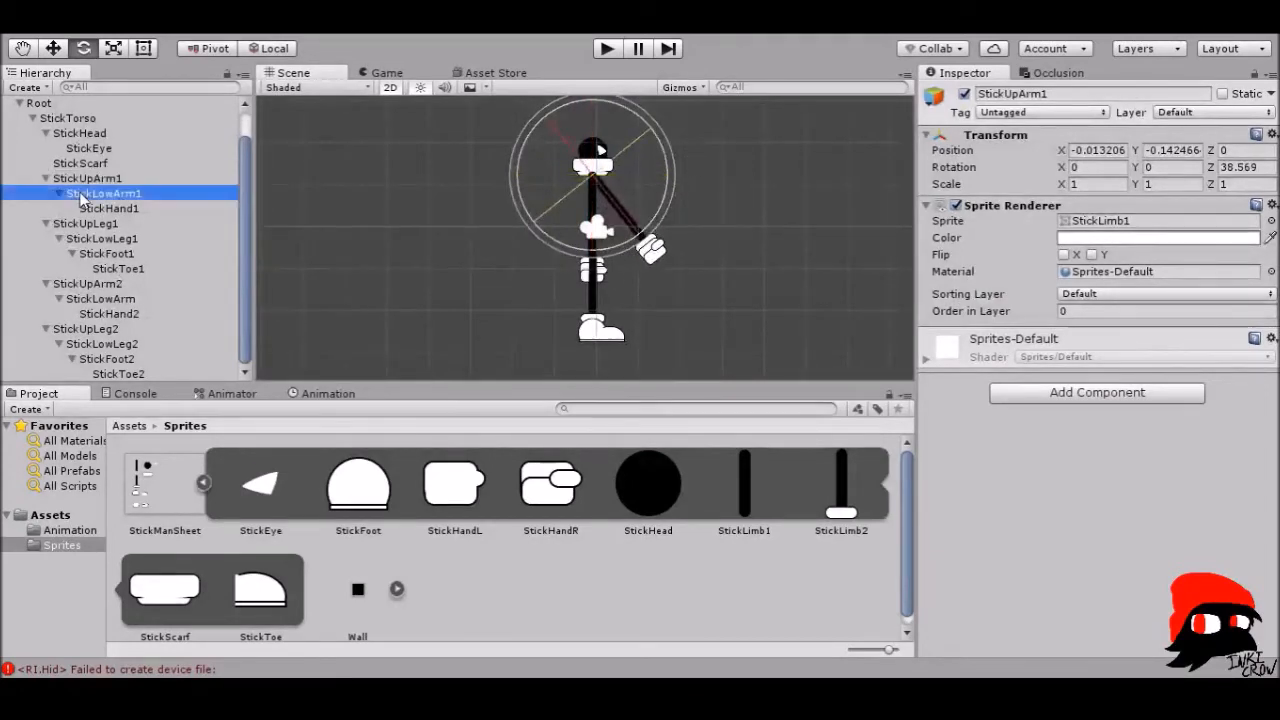
drag(656, 272, 830, 179)
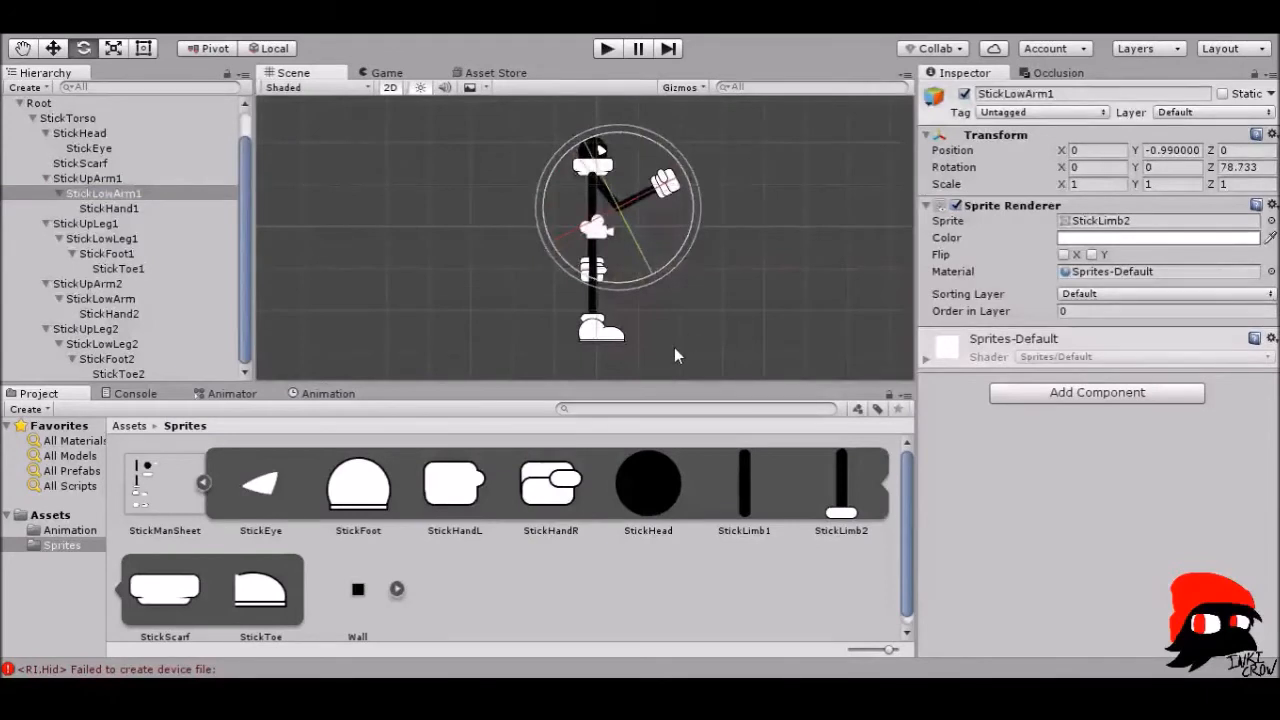
key(ctrl+z)
key(ctrl+z)
key(ctrl+z)
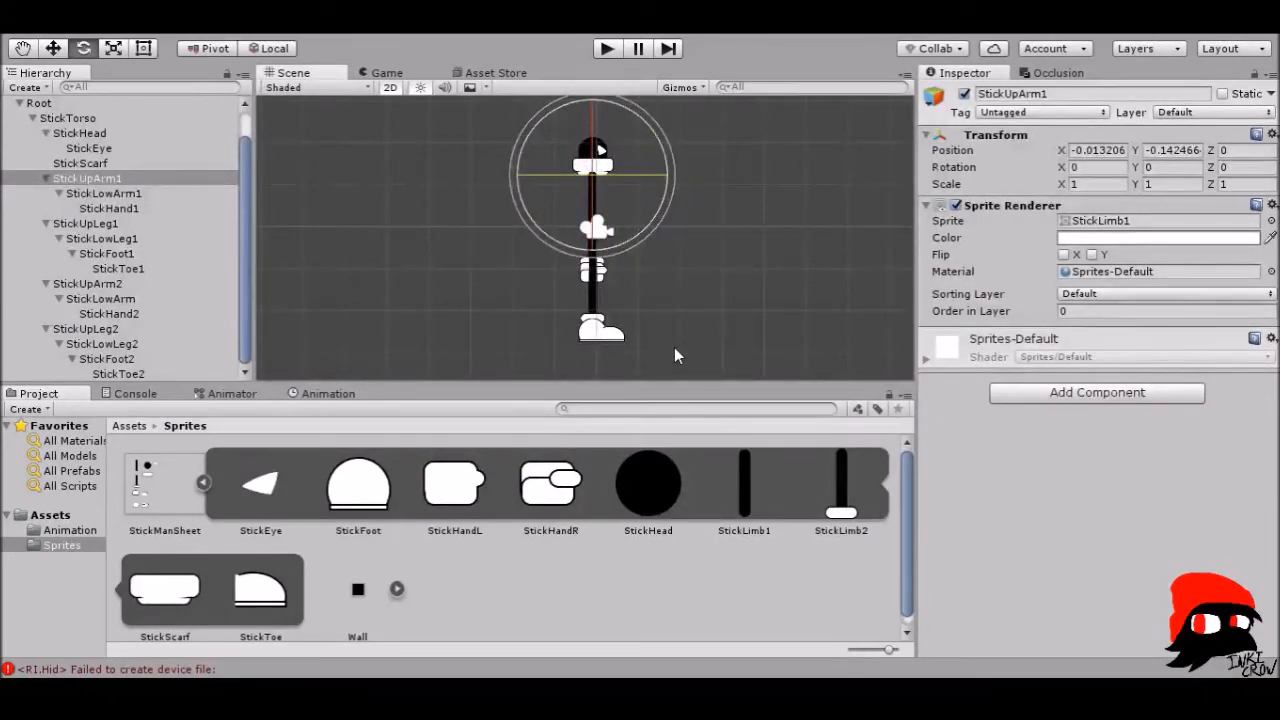
- Rotate StickUpArm1 outward about 61 degrees to inspect the arm and hand, swing it back down, and undo both rotations
scroll(672, 295, up, 10)
scroll(671, 295, down, 10)
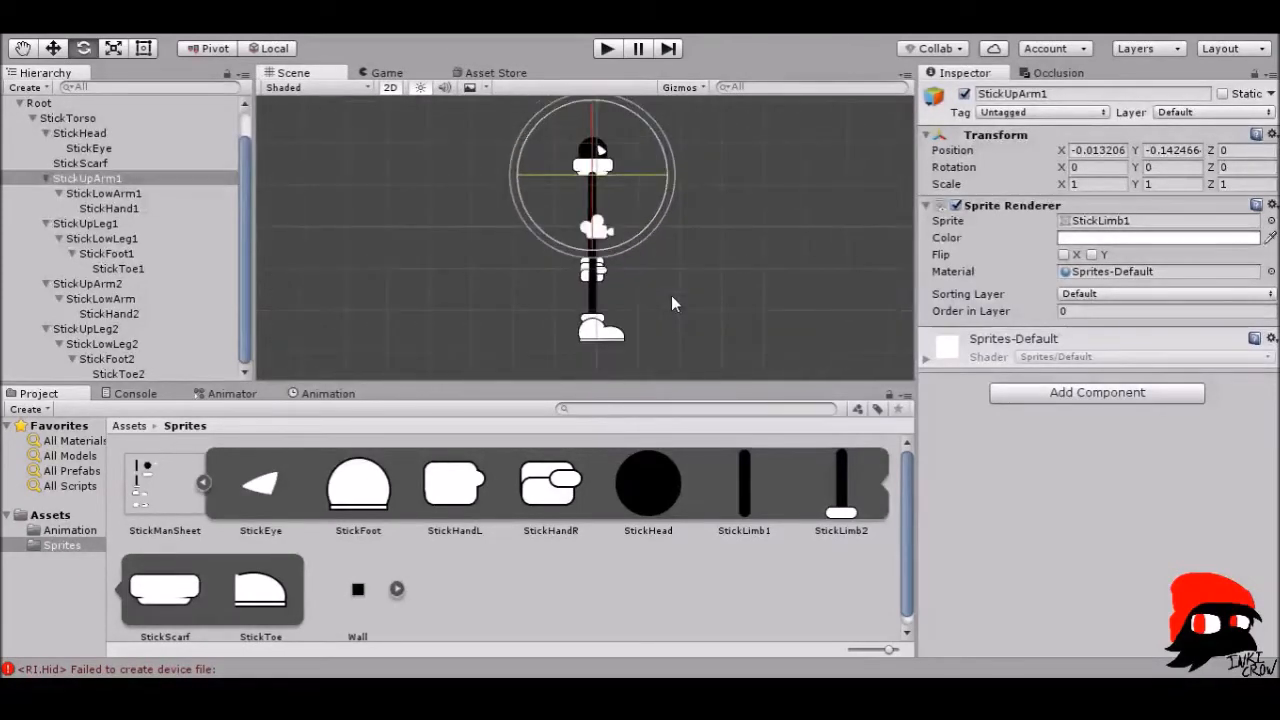
drag(641, 232, 687, 215)
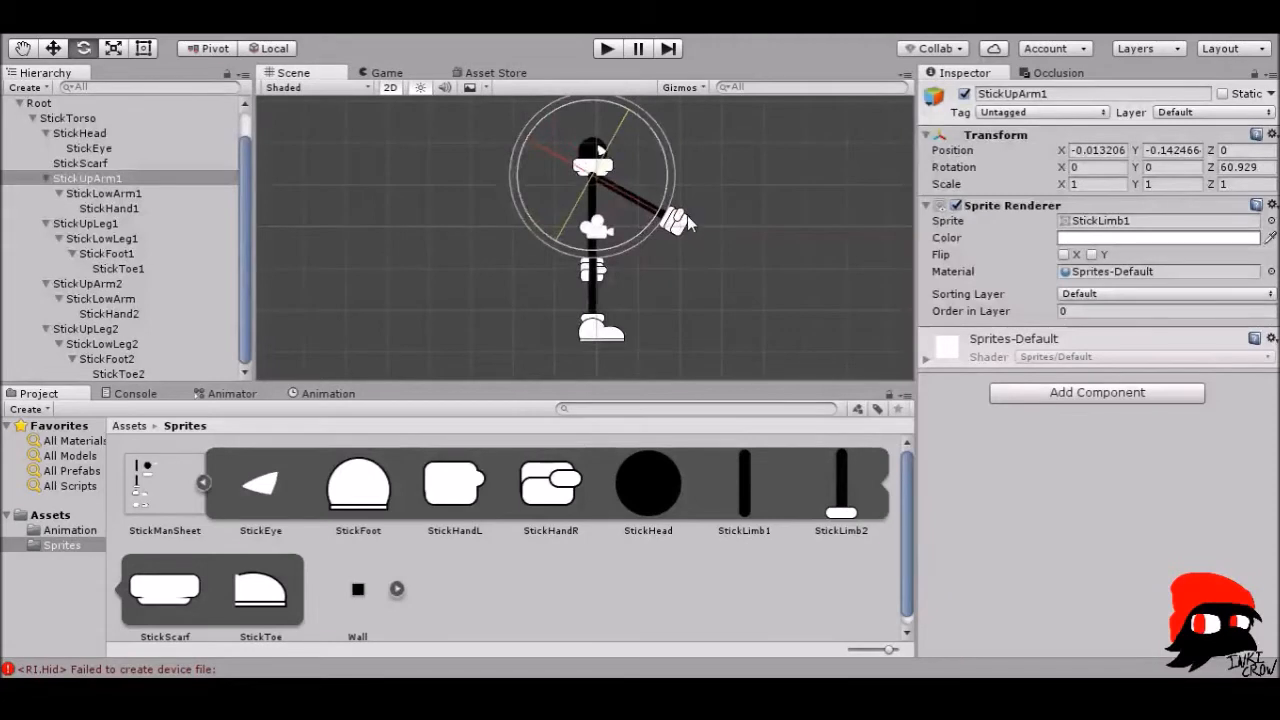
scroll(687, 215, up, 5)
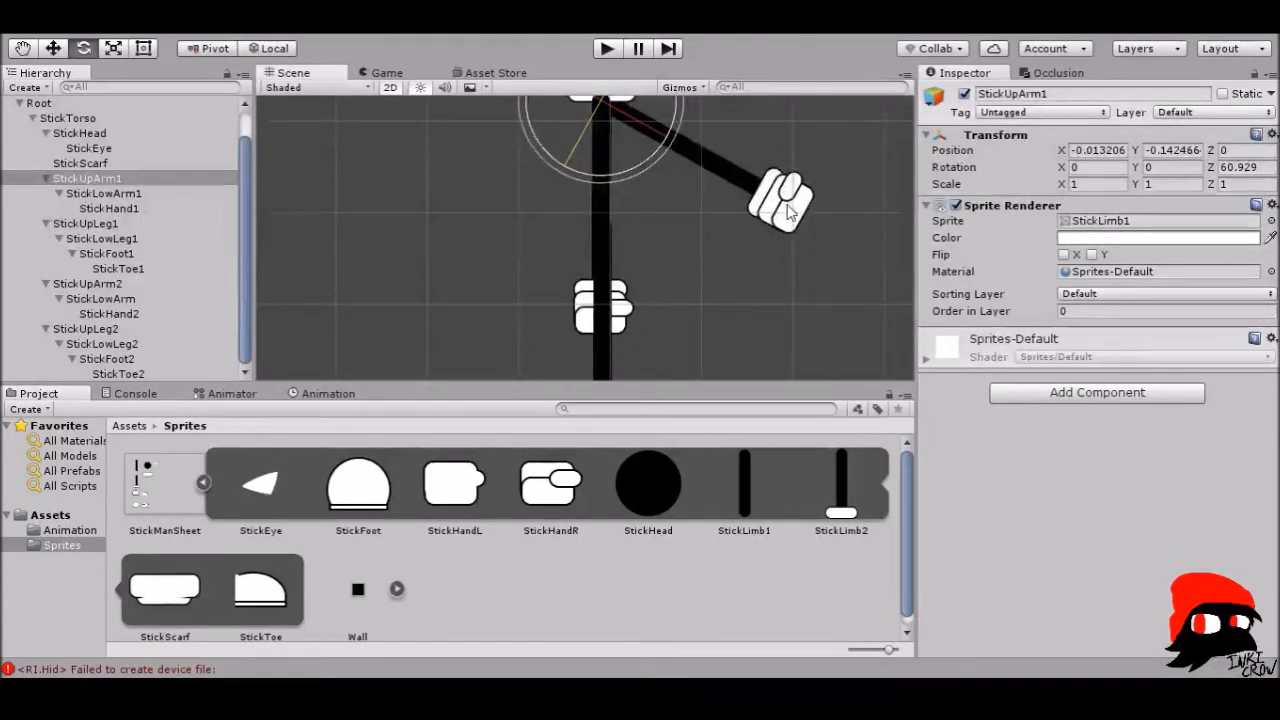
drag(672, 146, 552, 281)
scroll(552, 281, down, 3)
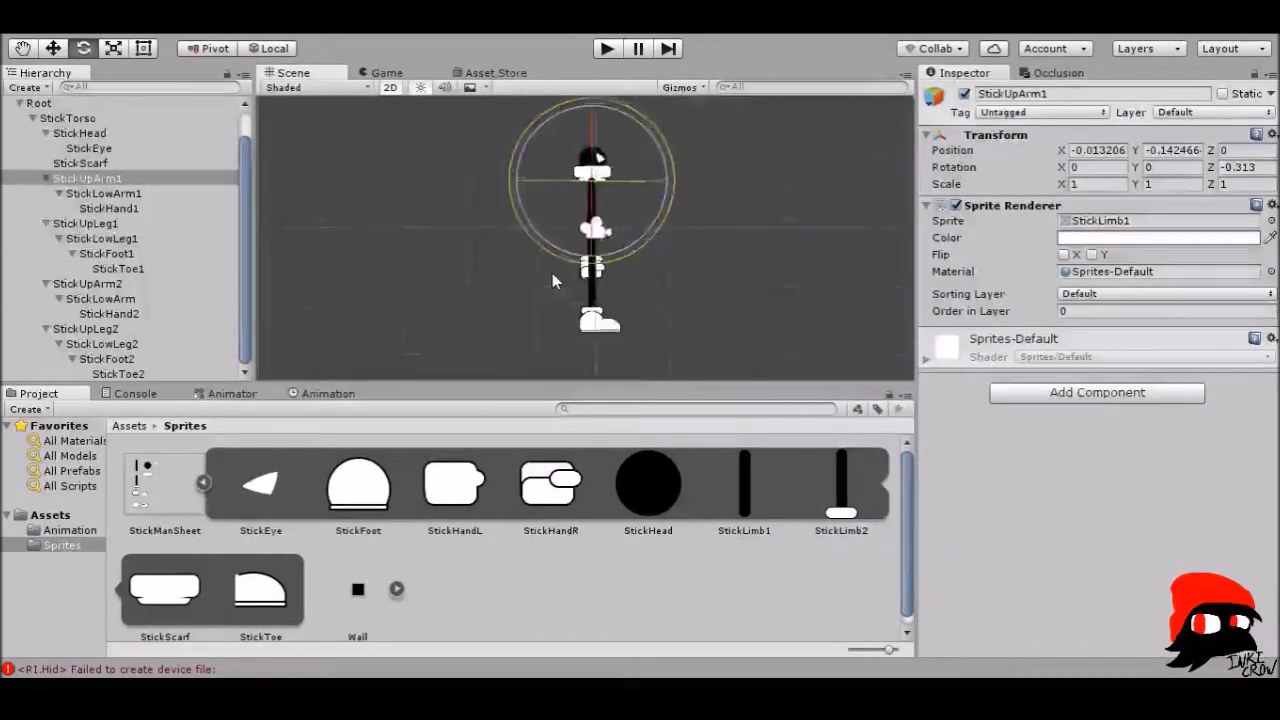
key(ctrl+z)
key(ctrl+z)
scroll(553, 273, up, 3)
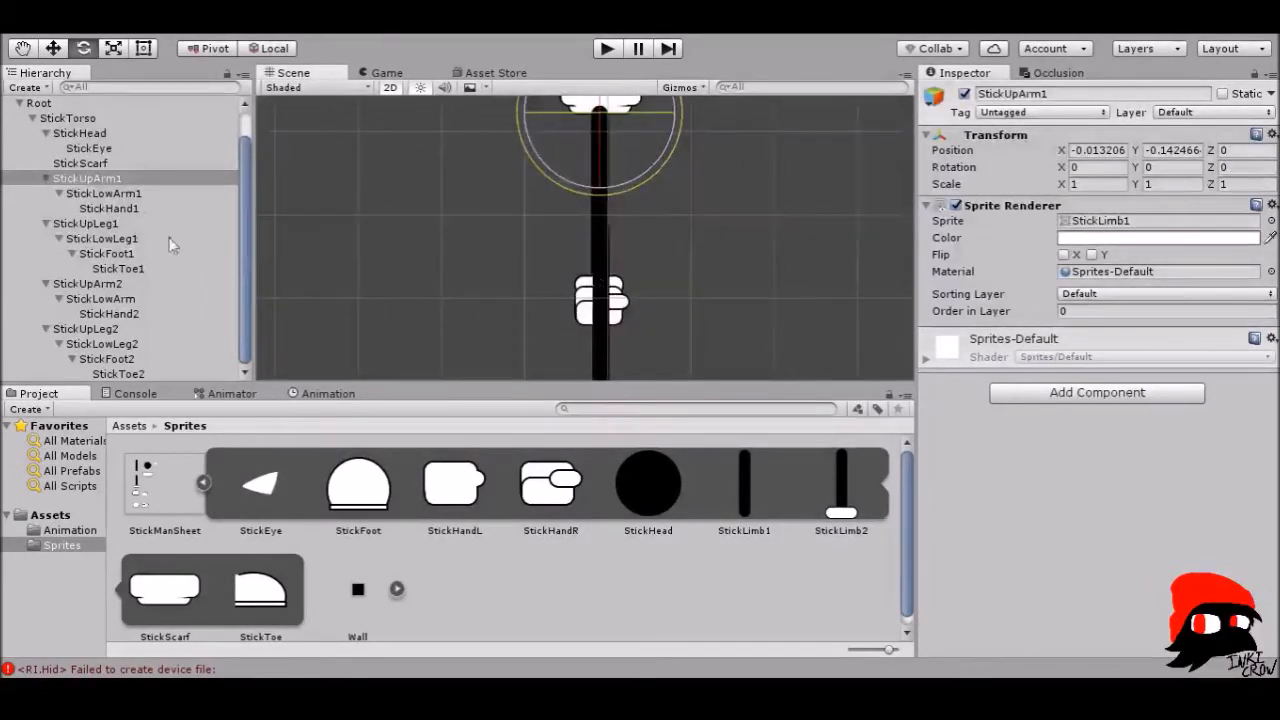
- Select StickTorso and open its Order in Layer value in the Sprite Renderer
scroll(636, 180, down, 3)
scroll(628, 191, up, 4)
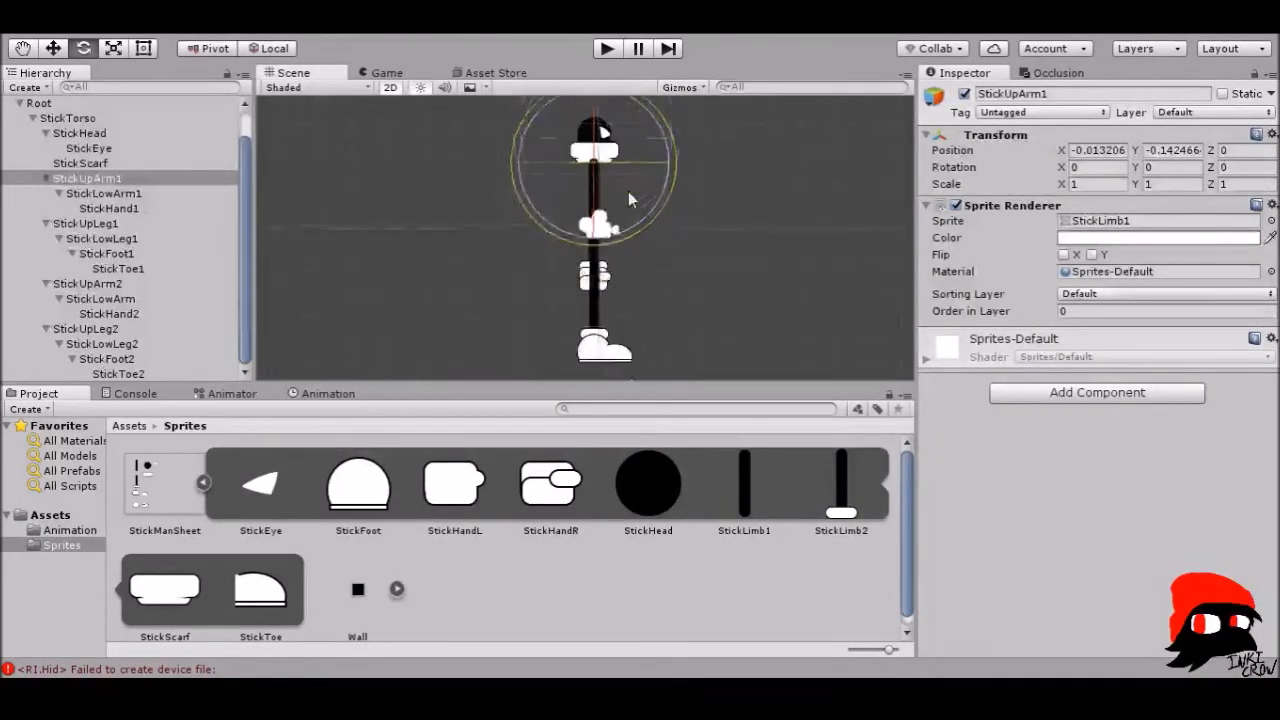
middle_drag(666, 165, 639, 256)
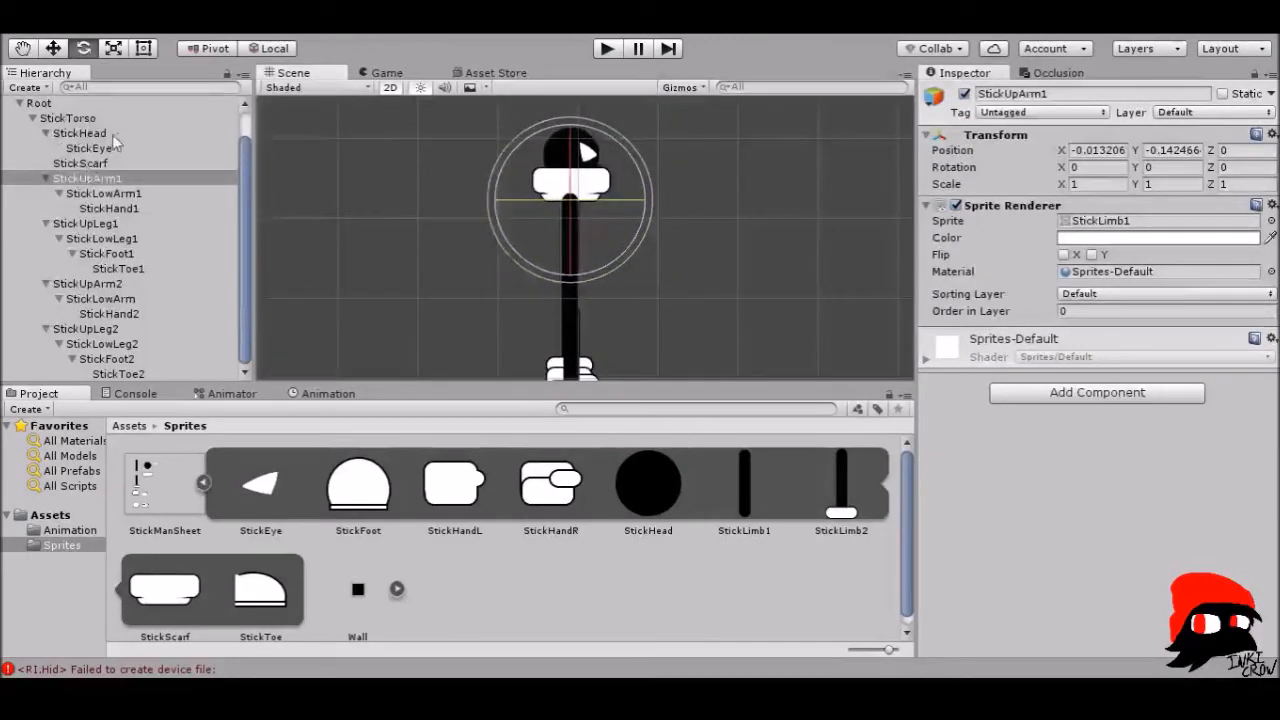
click(105, 134)
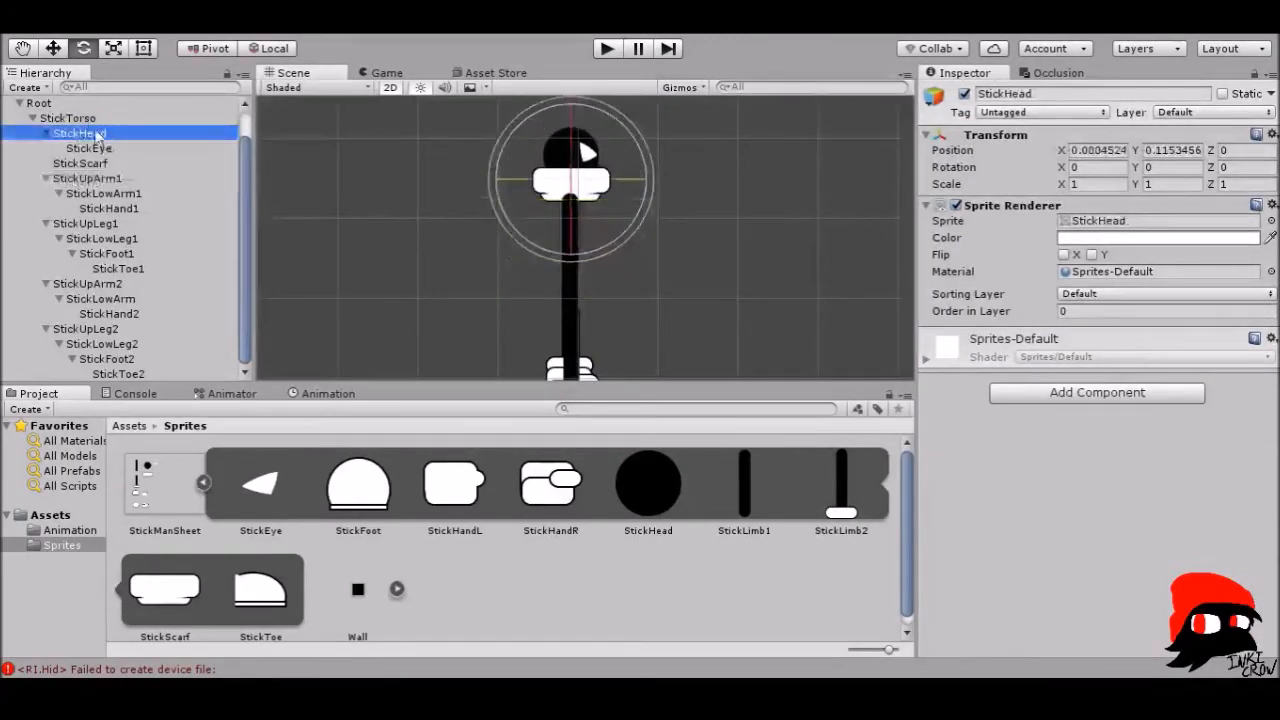
click(88, 120)
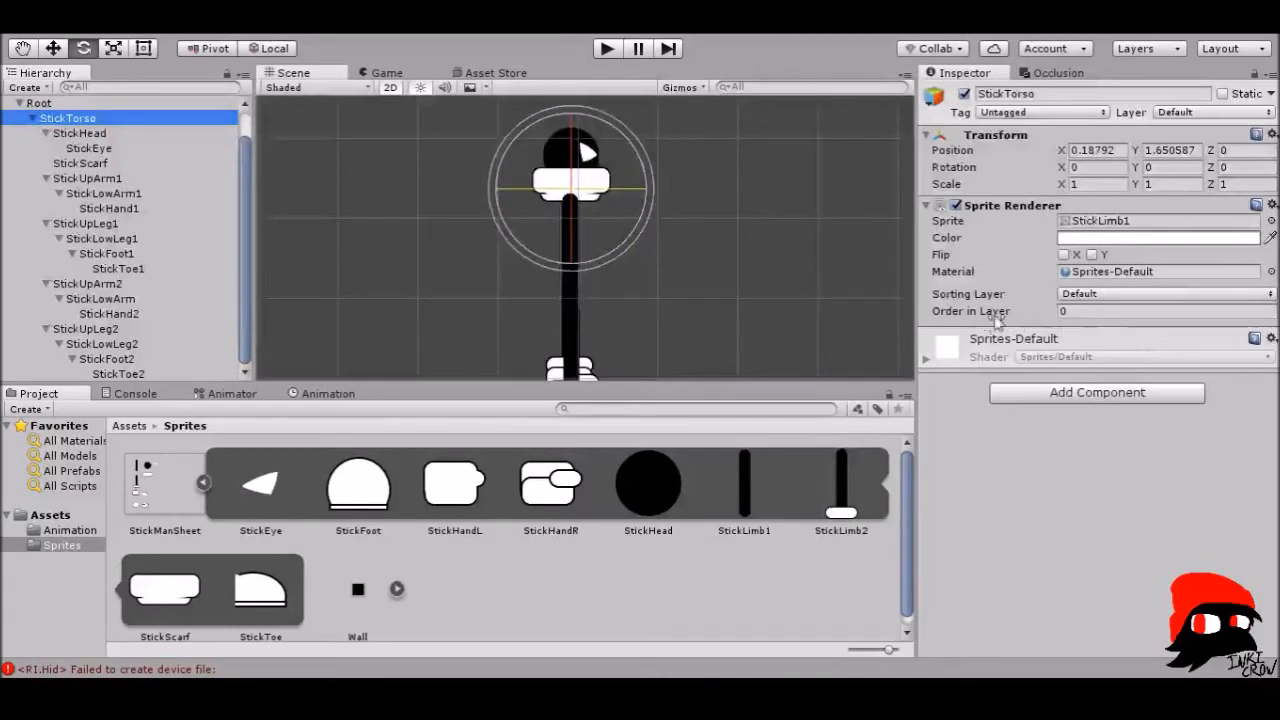
click(1082, 312)
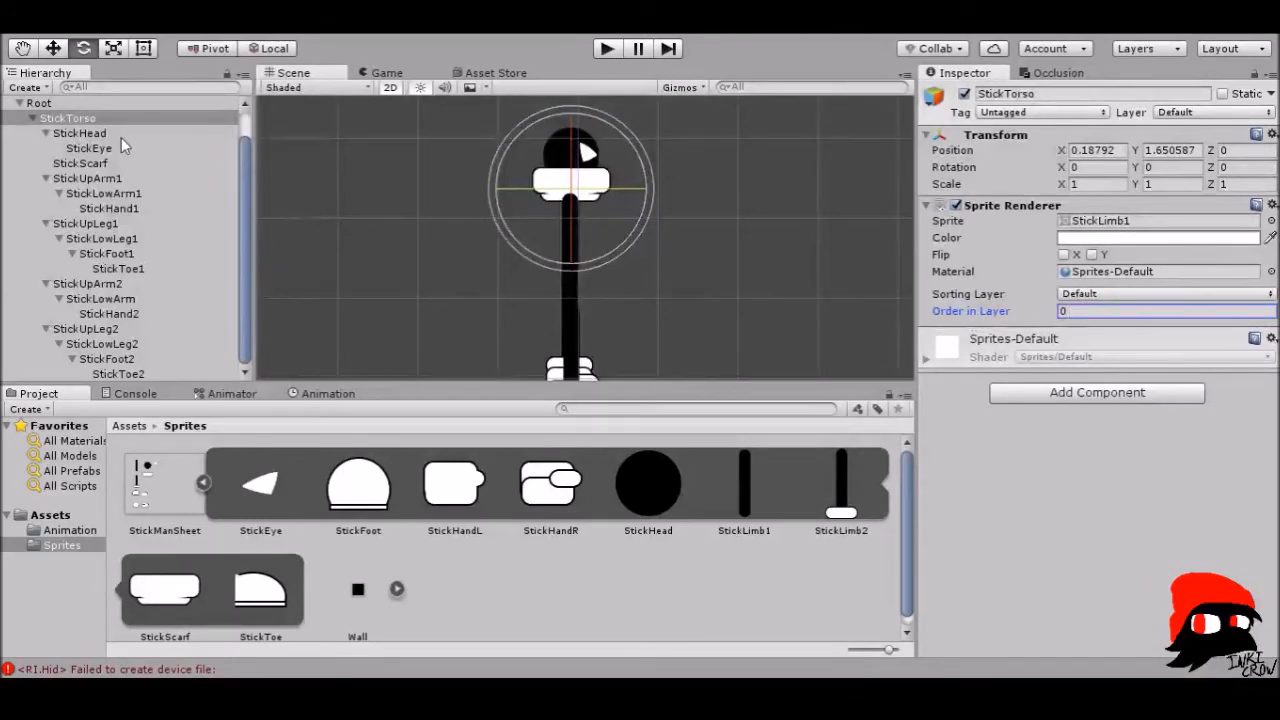
- Set StickScarf's Order in Layer to 1 and inspect how it overlaps the arm and head
click(95, 163)
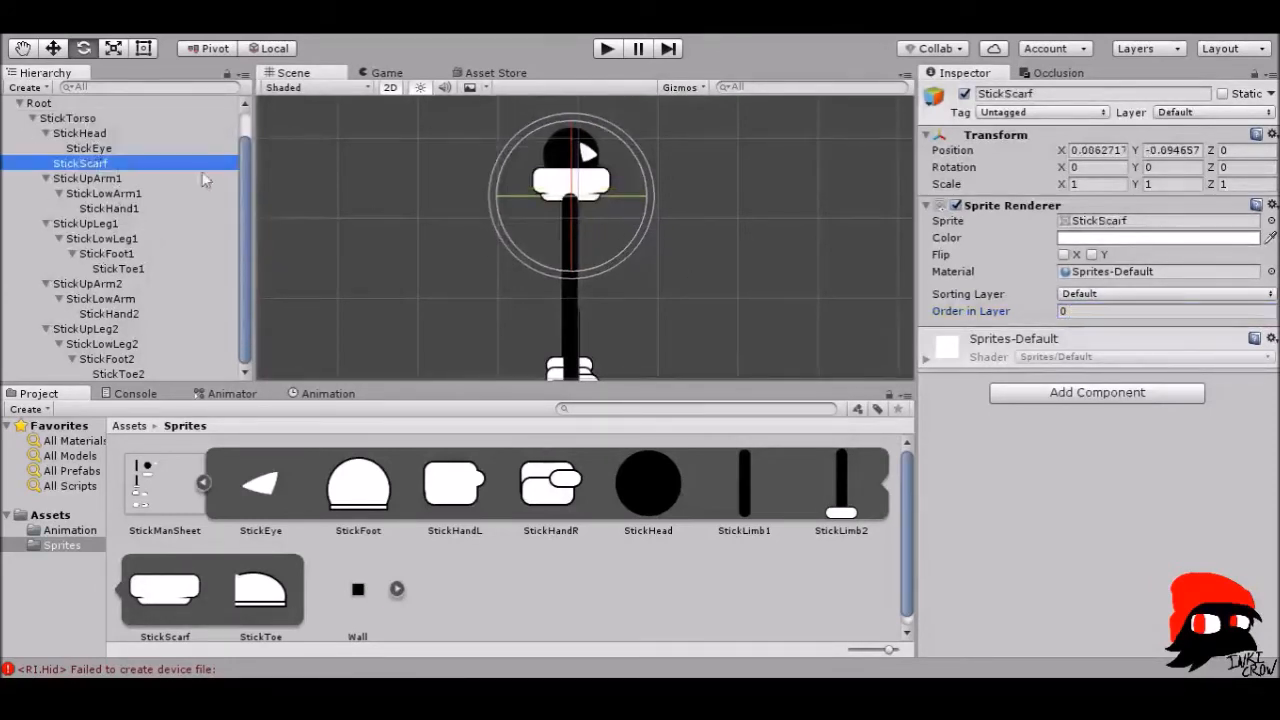
click(1066, 311)
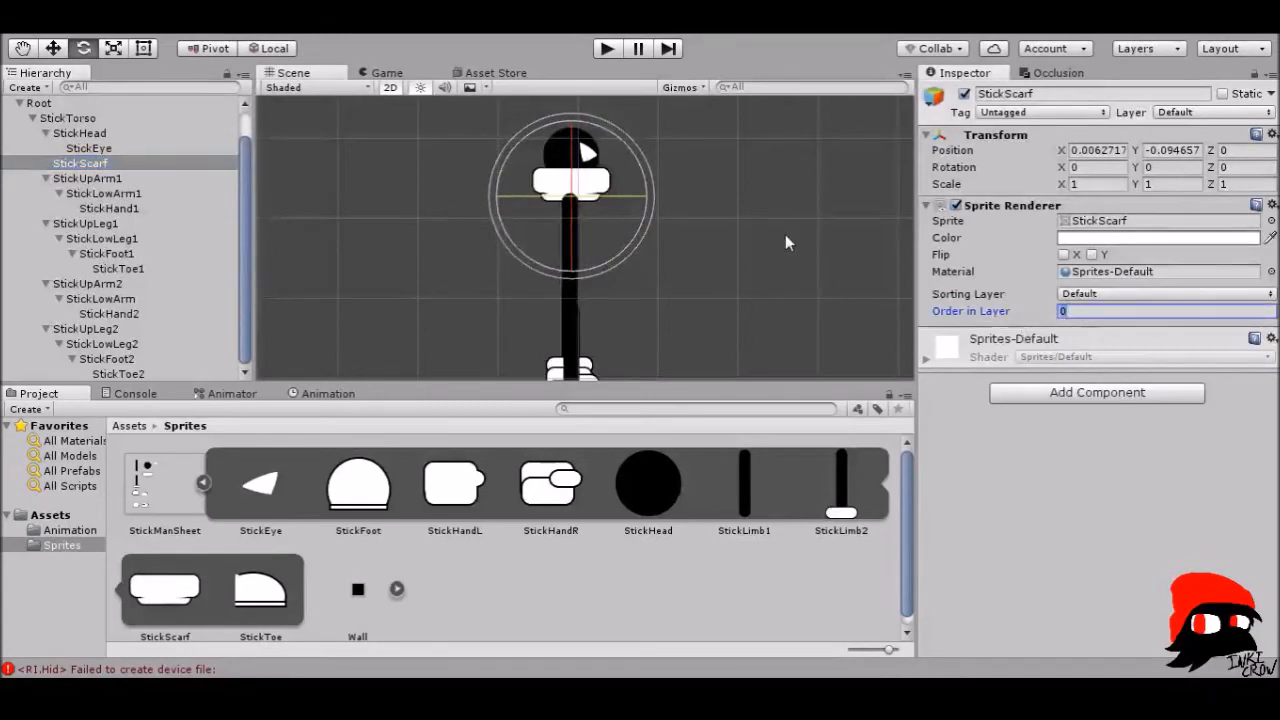
text(1)
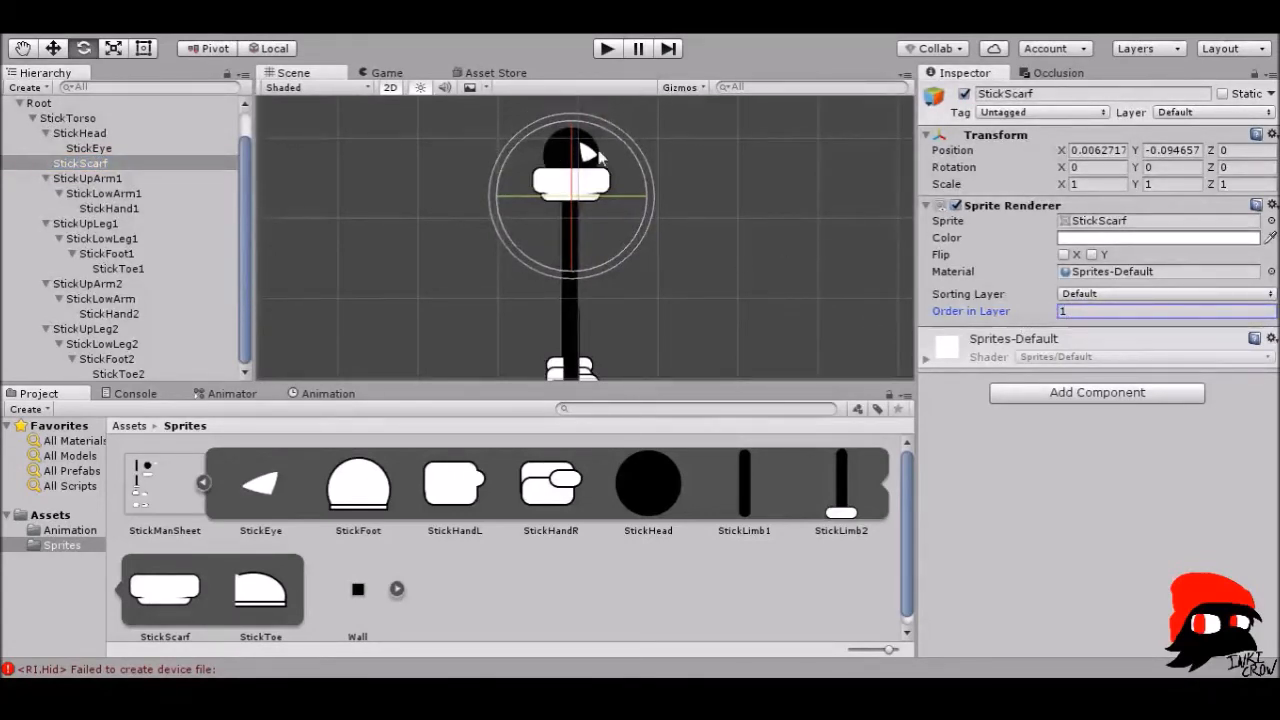
scroll(566, 223, up, 4)
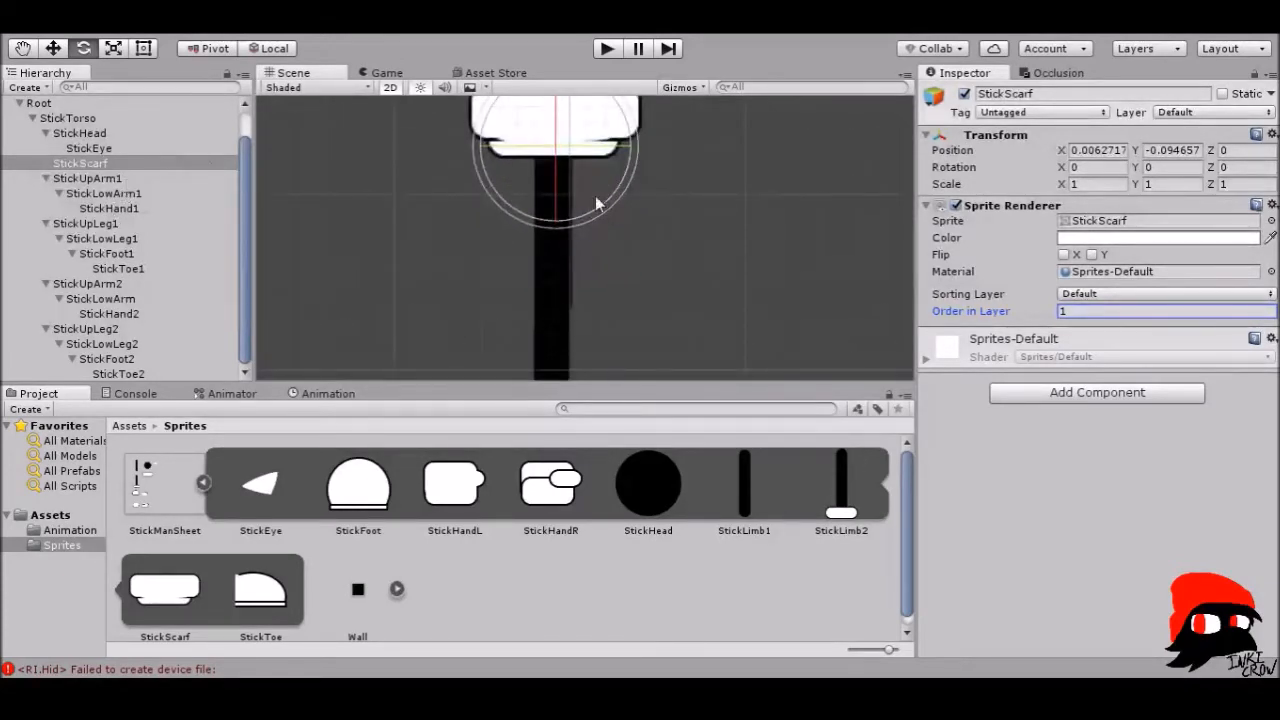
scroll(610, 196, down, 3)
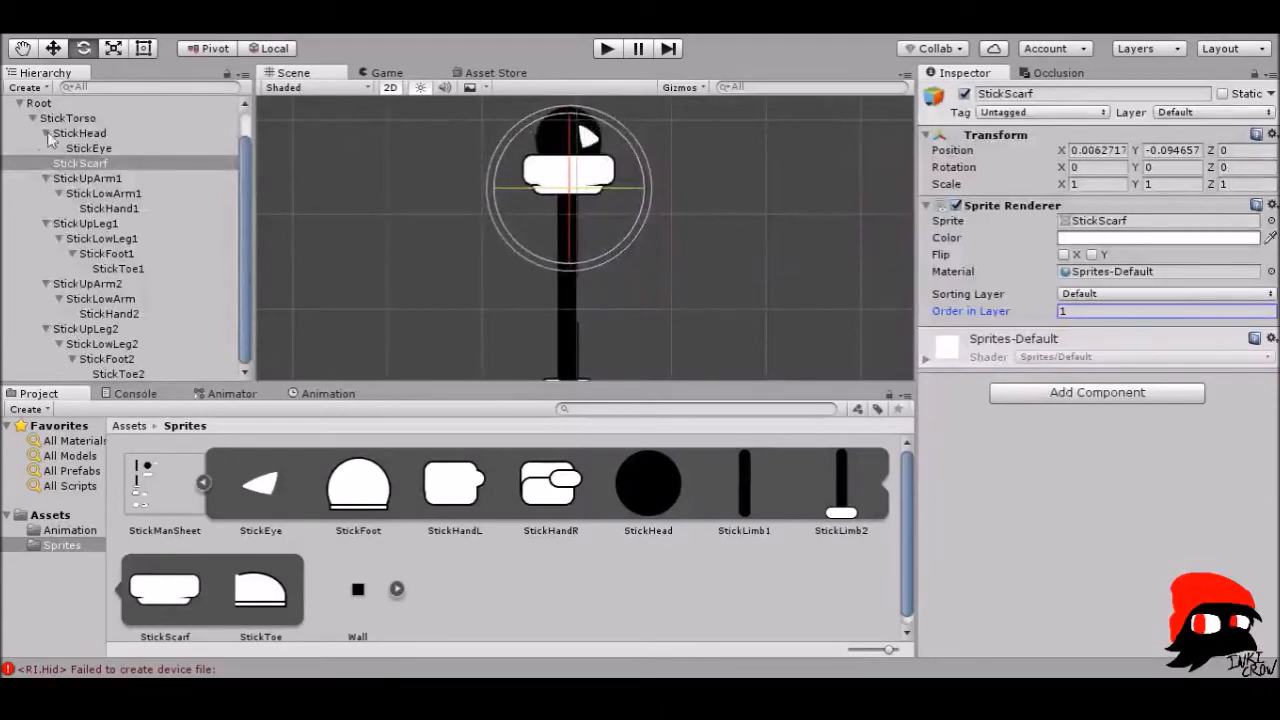
- Set the Order in Layer to 1 for StickEye and to 2 for StickScarf
click(104, 148)
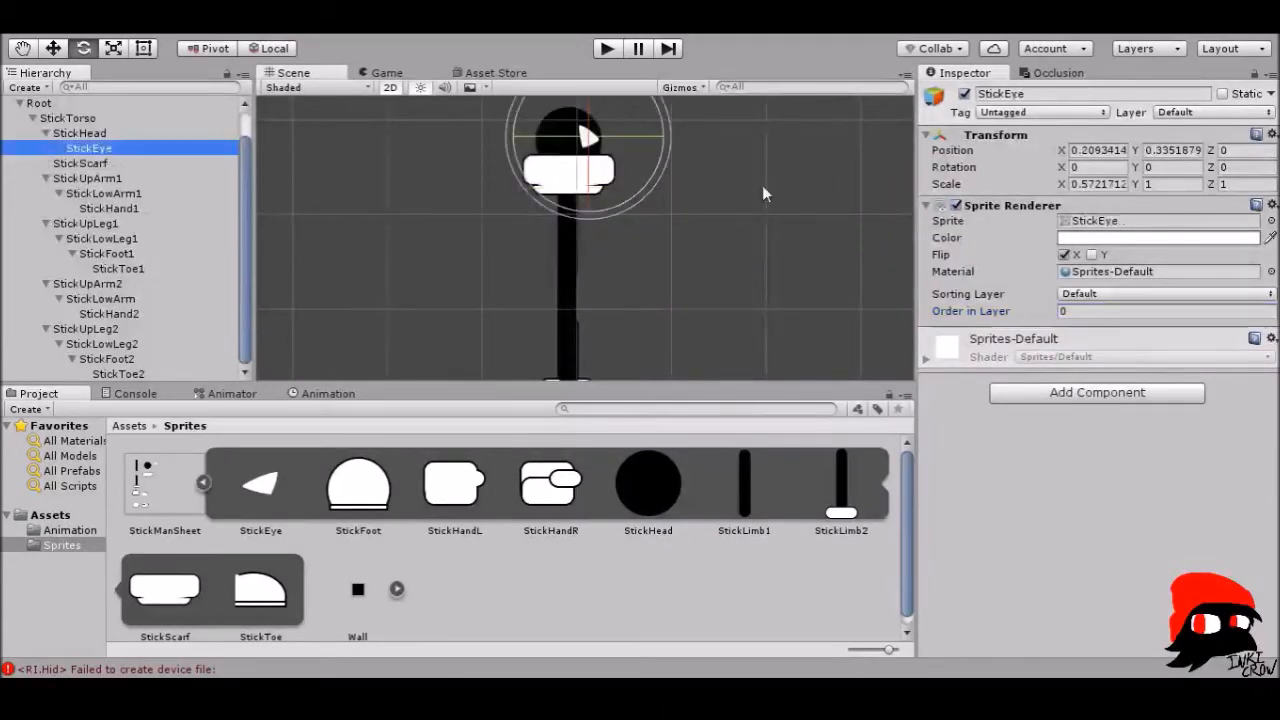
click(1080, 311)
text(1)
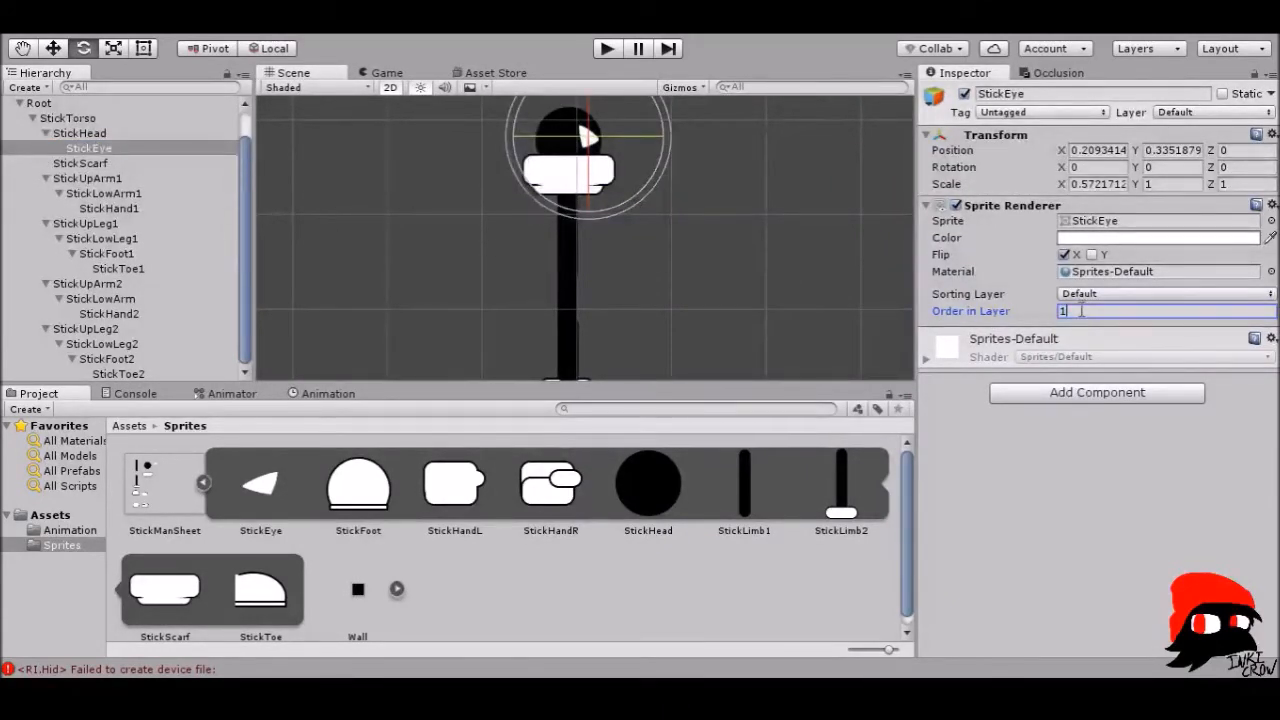
click(70, 163)
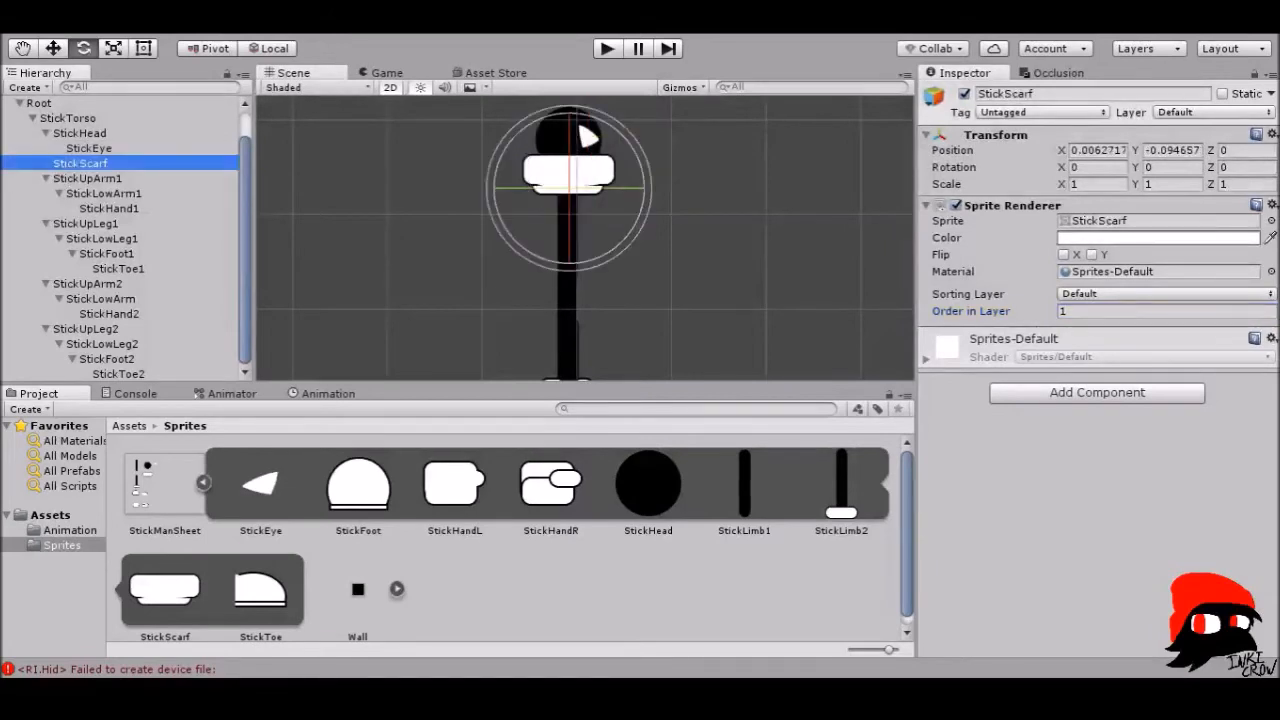
click(1102, 310)
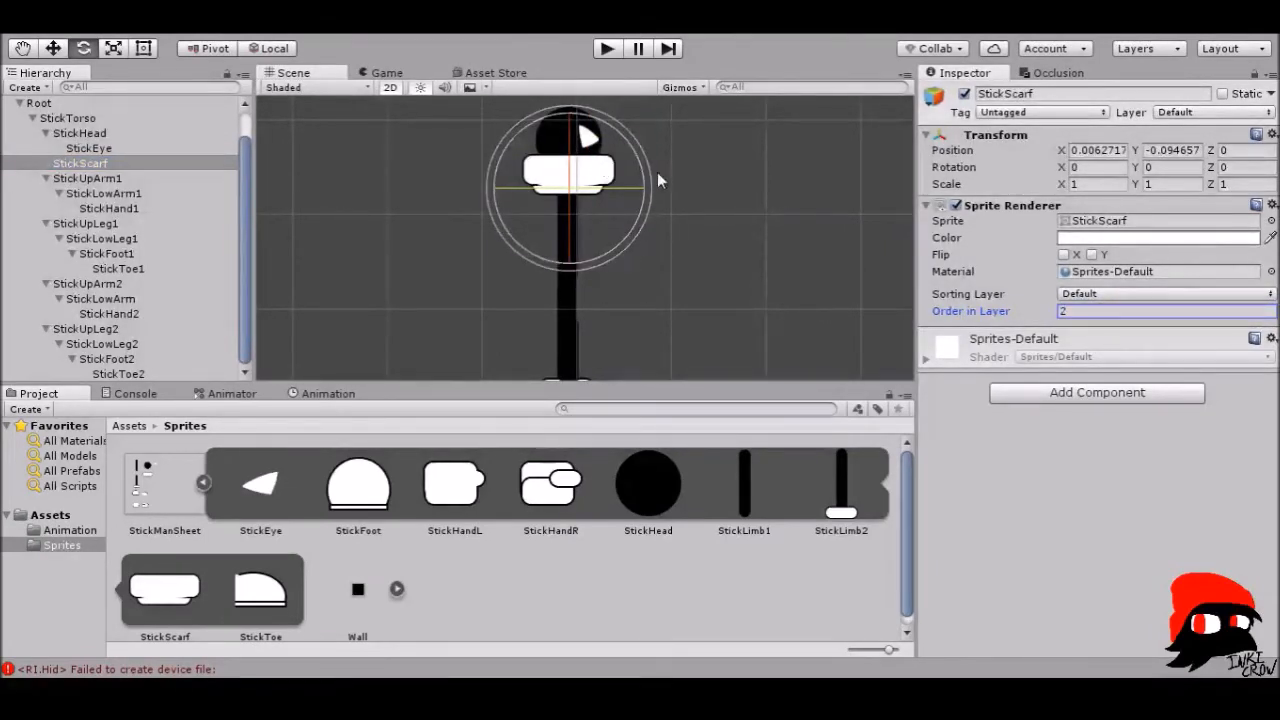
- Collapse StickHead in the hierarchy and set the Order in Layer of StickUpArm1 and StickLowArm1 to 3
click(70, 133)
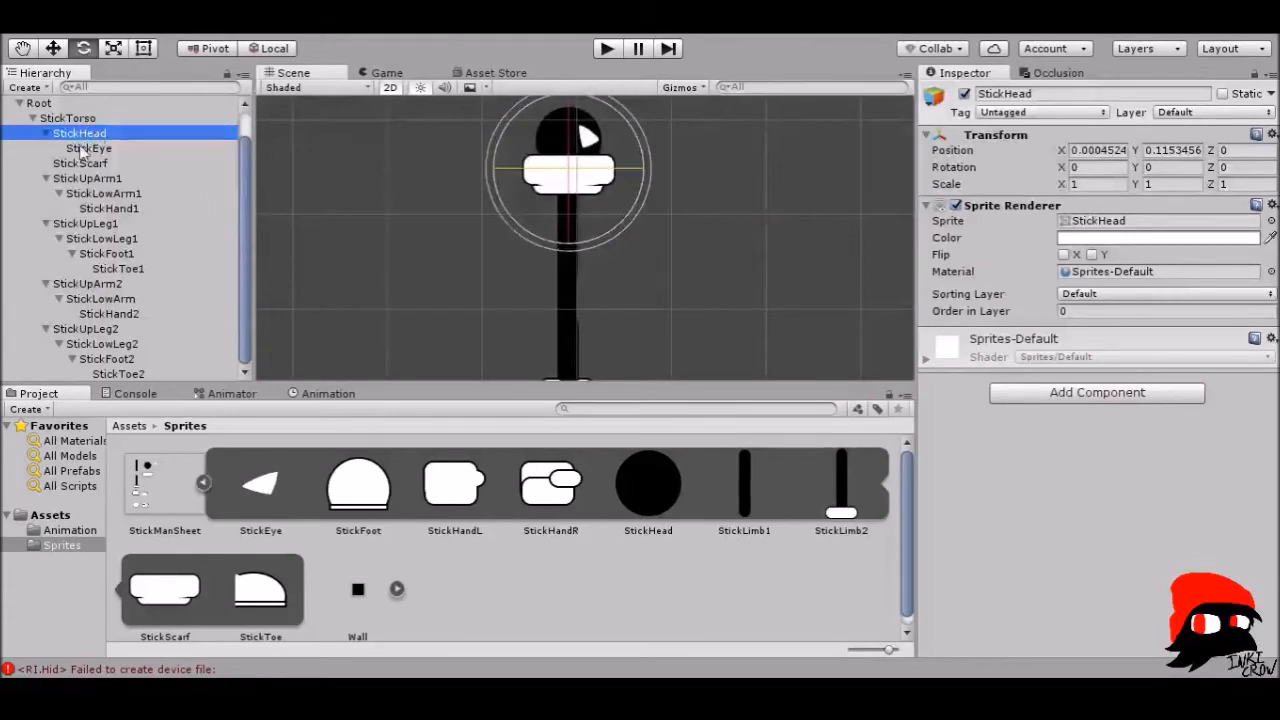
click(47, 134)
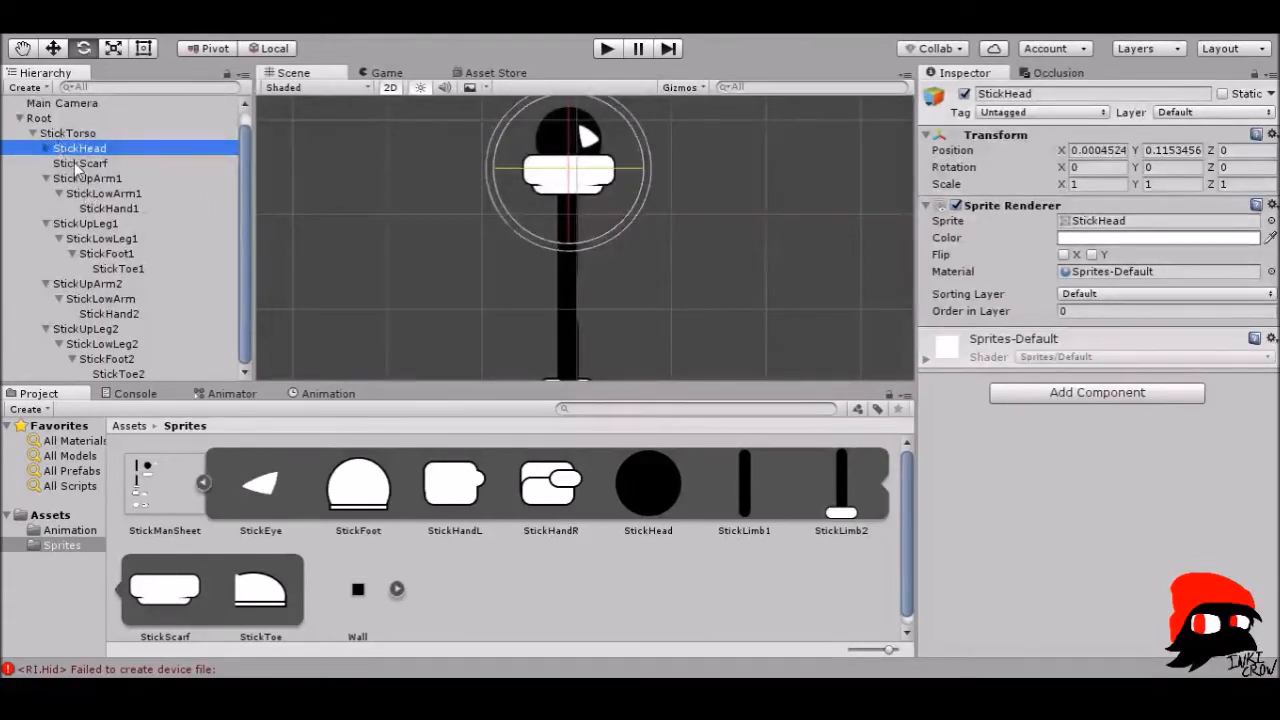
click(100, 178)
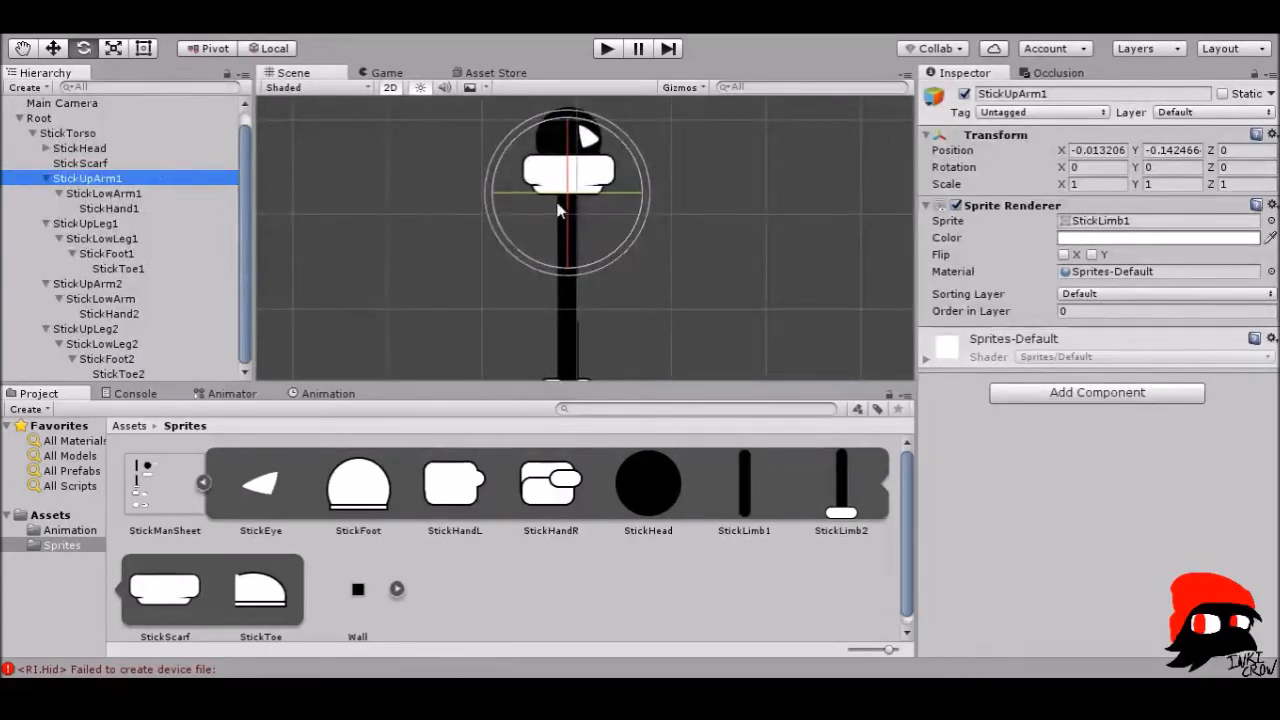
click(1103, 311)
text(3)
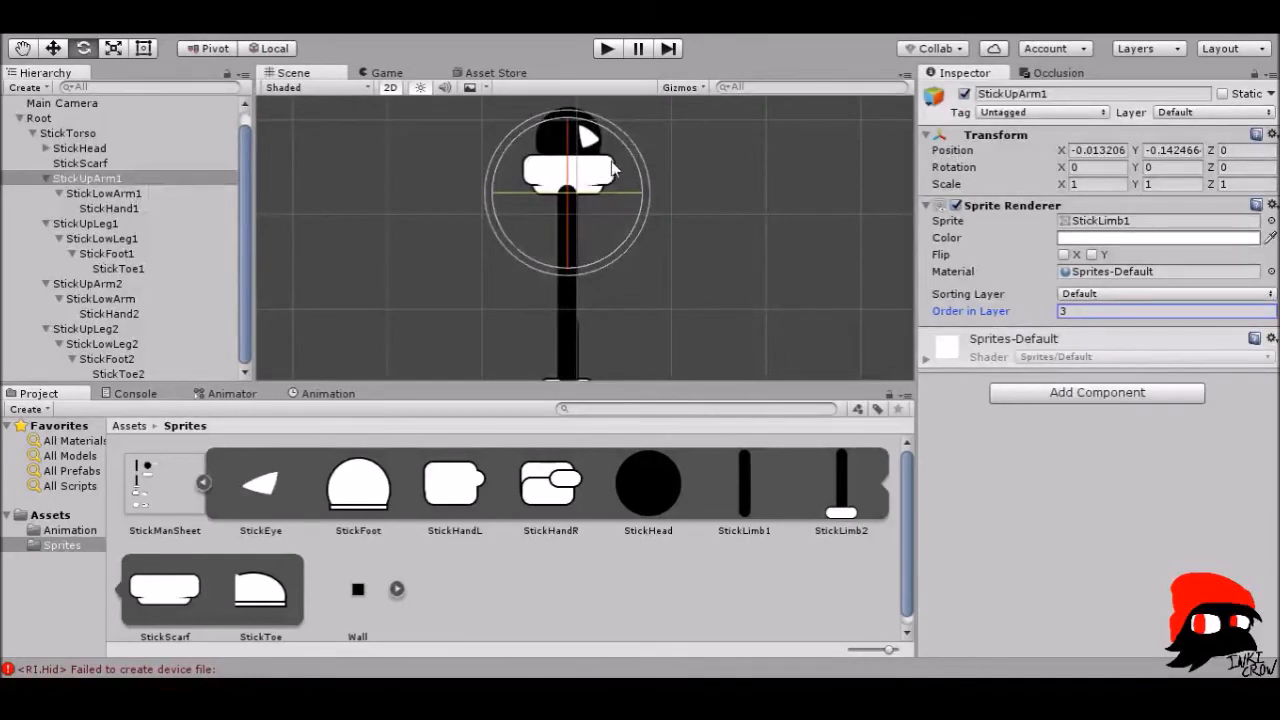
click(121, 193)
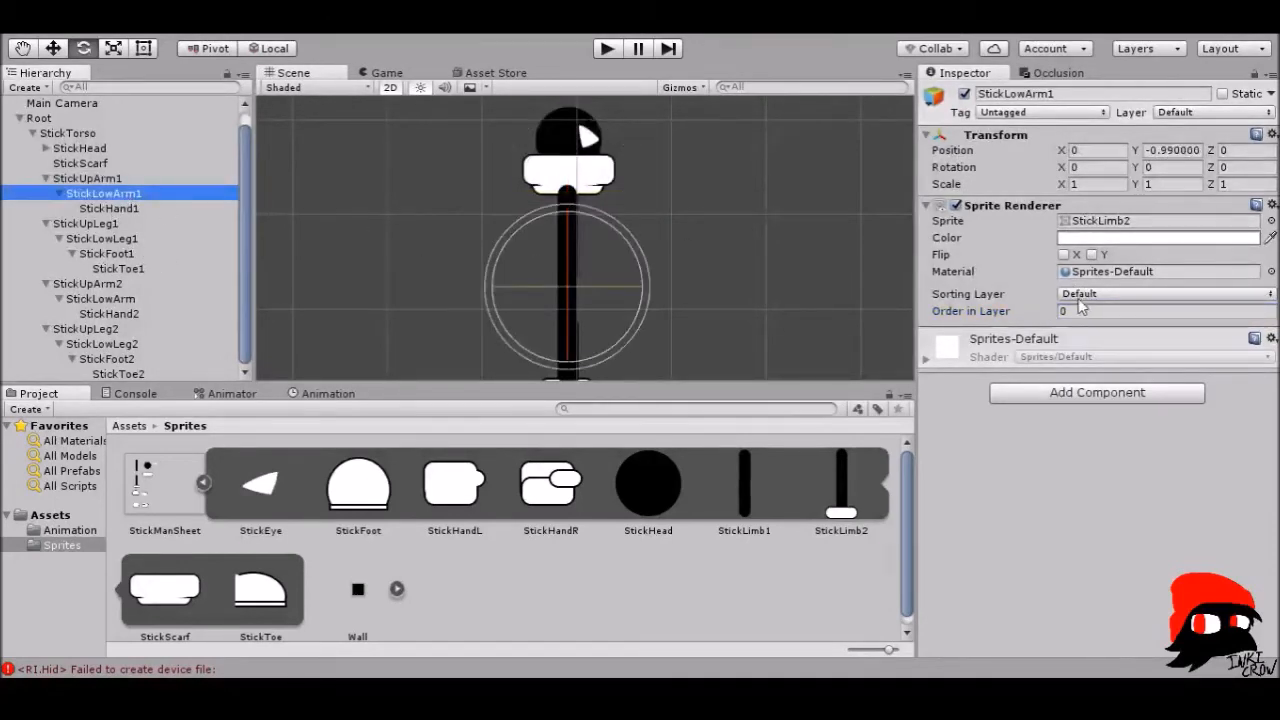
key(Return)
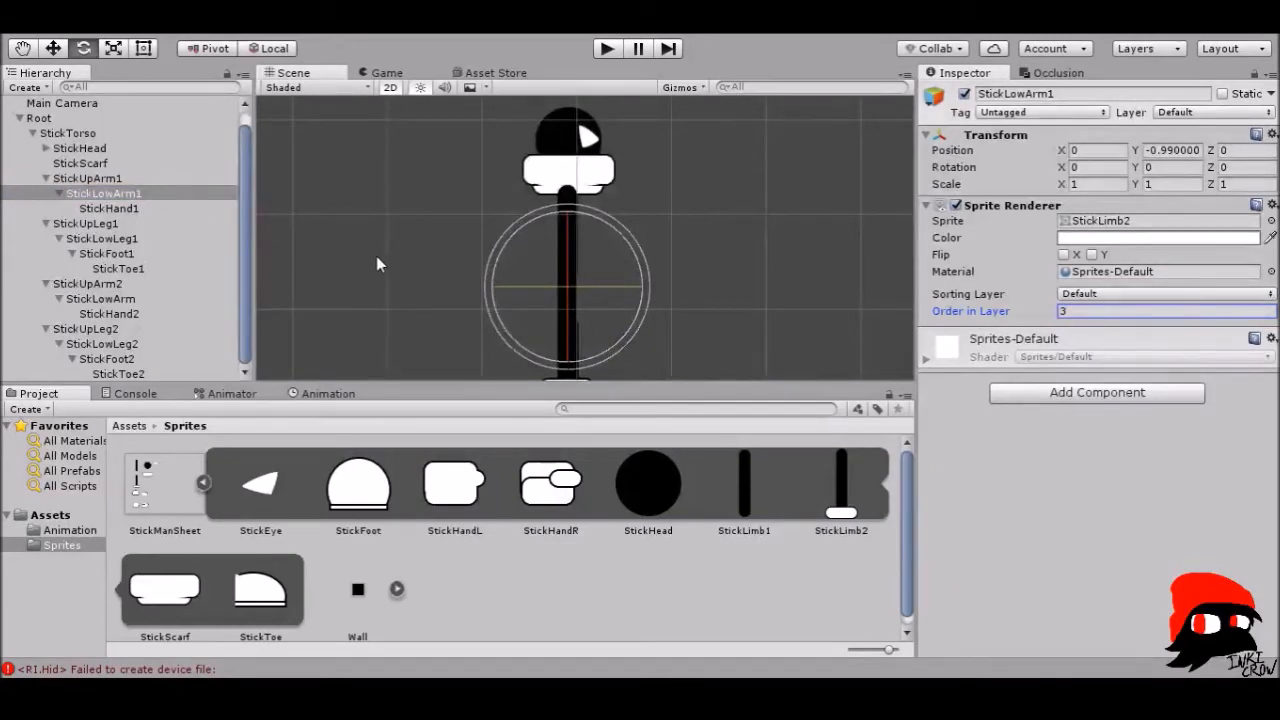
- Set StickHand1's Order in Layer to 2 and change its sprite to StickHandL
scroll(376, 264, down, 2)
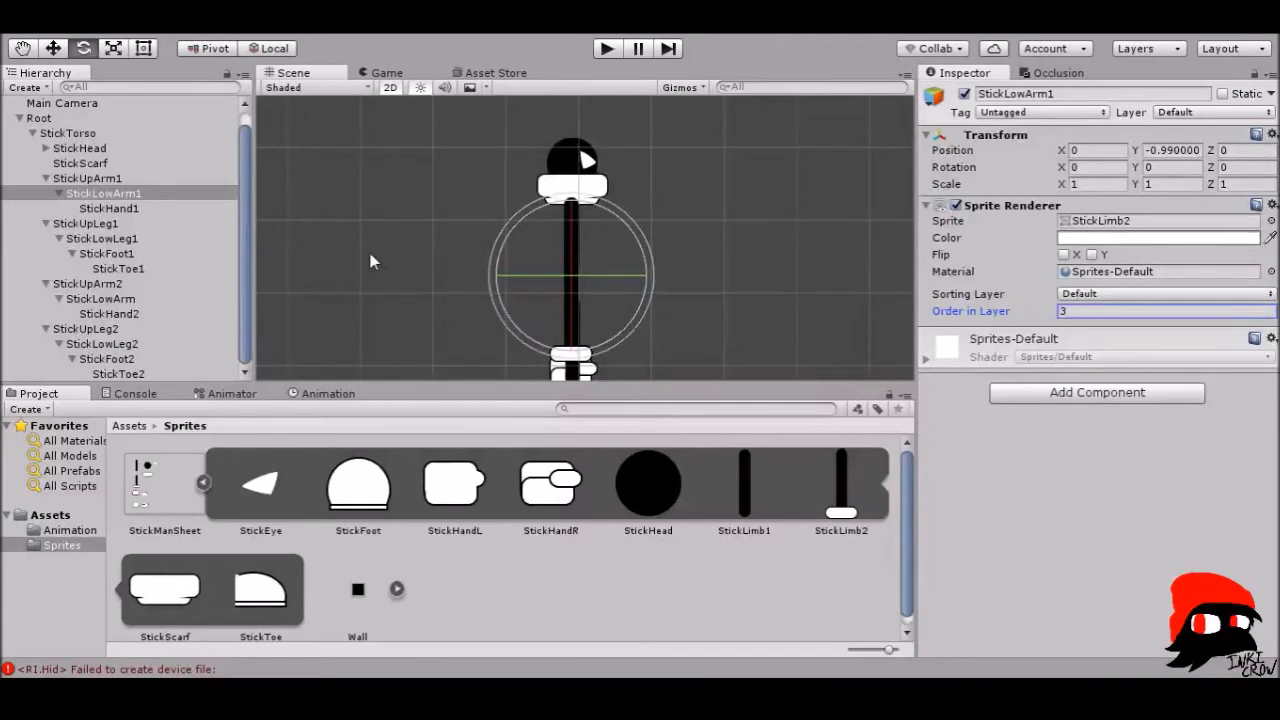
middle_drag(636, 320, 595, 207)
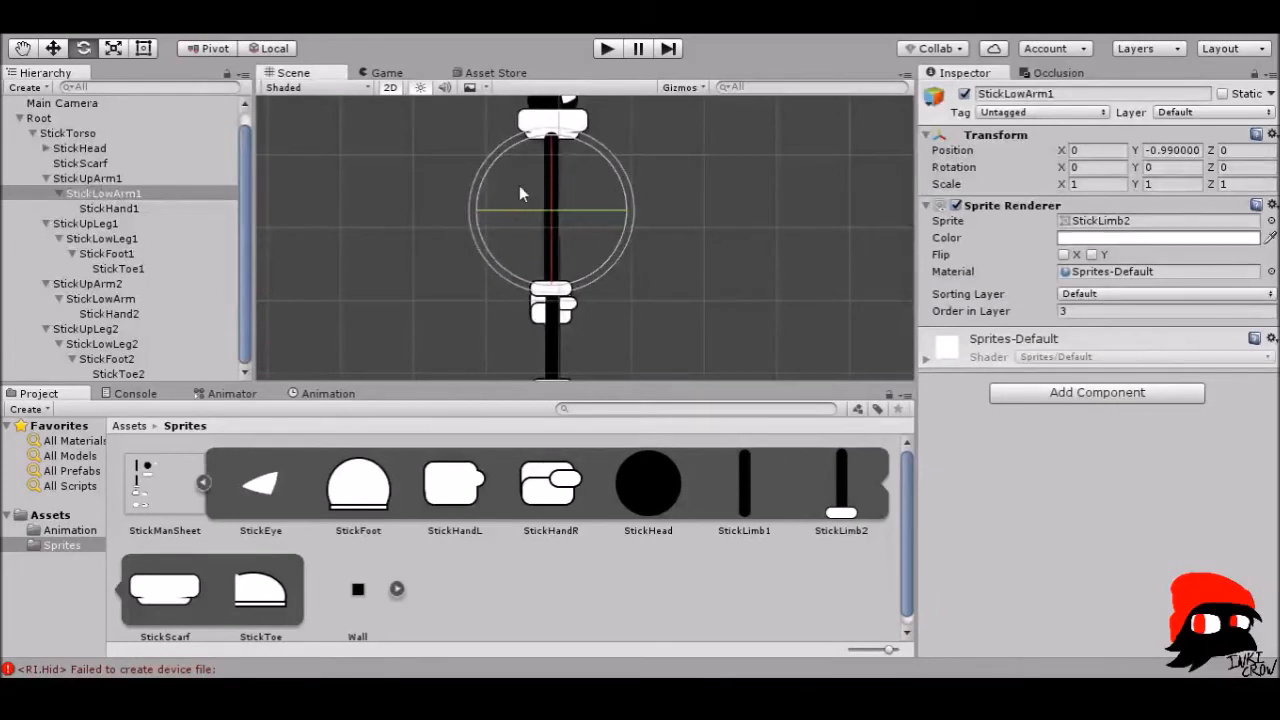
click(109, 209)
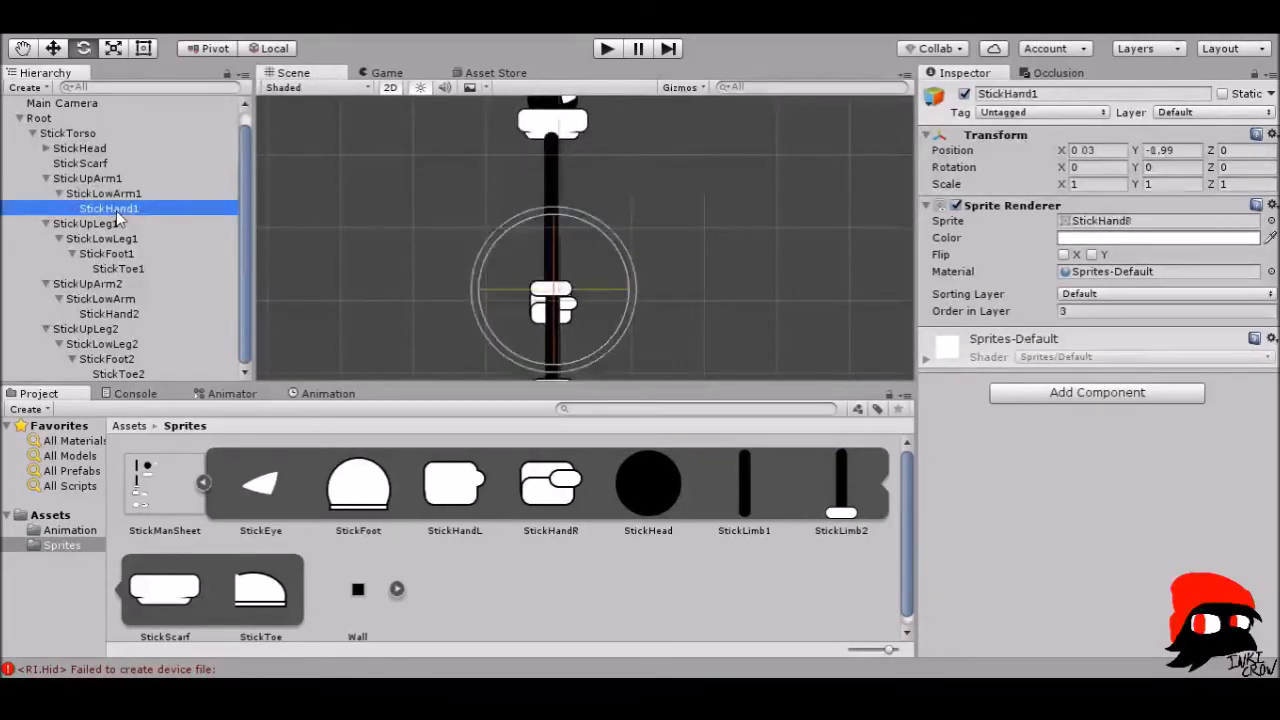
click(1103, 310)
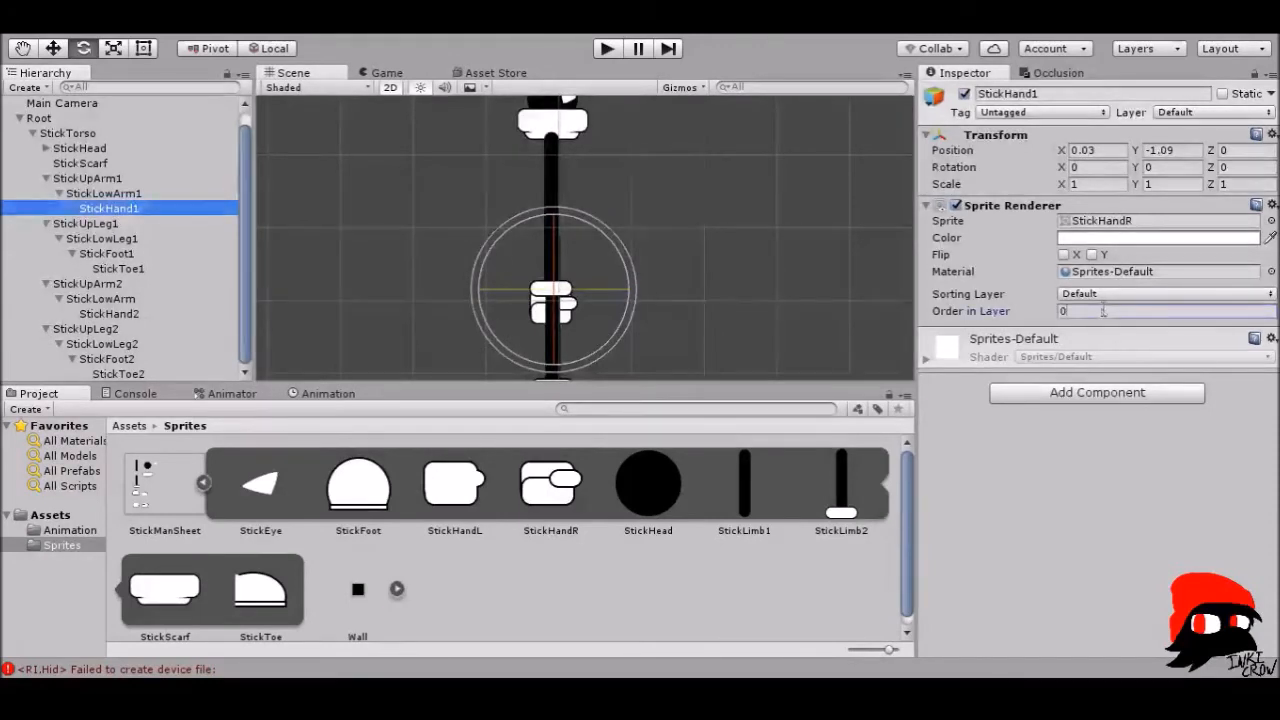
text(2)
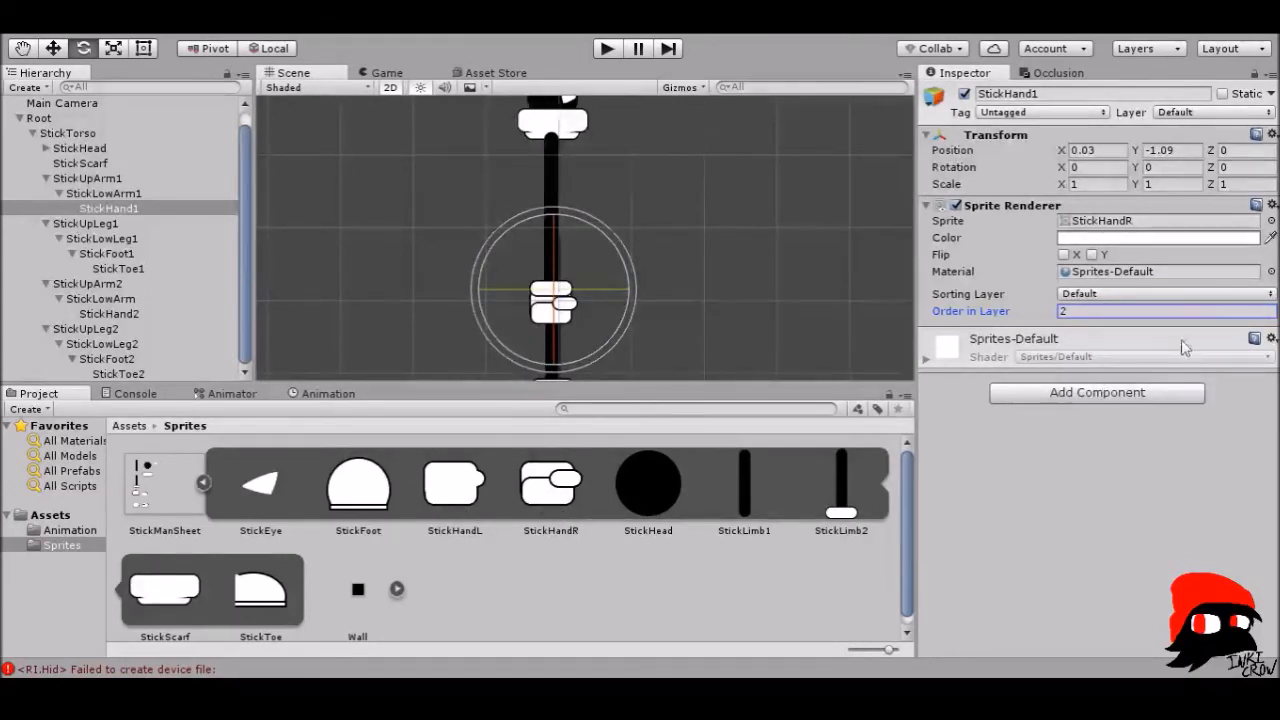
drag(1270, 225, 1268, 222)
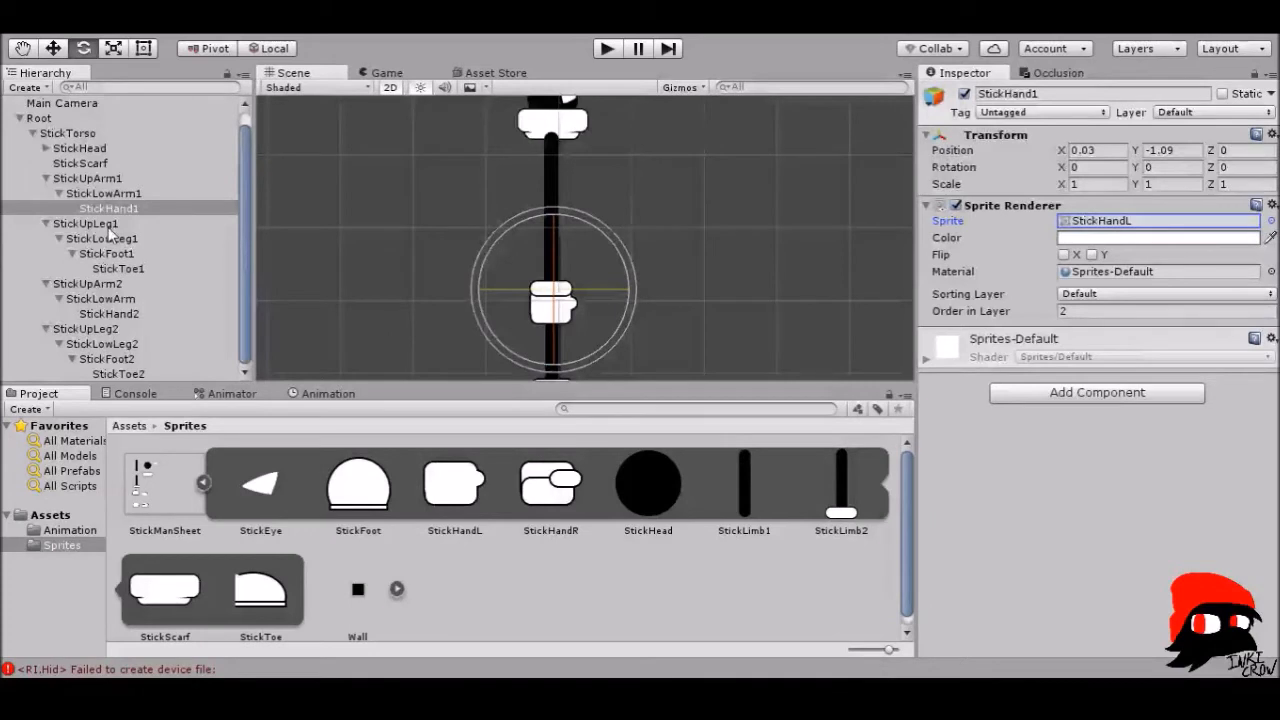
- Set StickUpLeg1's Order in Layer to 1
click(75, 224)
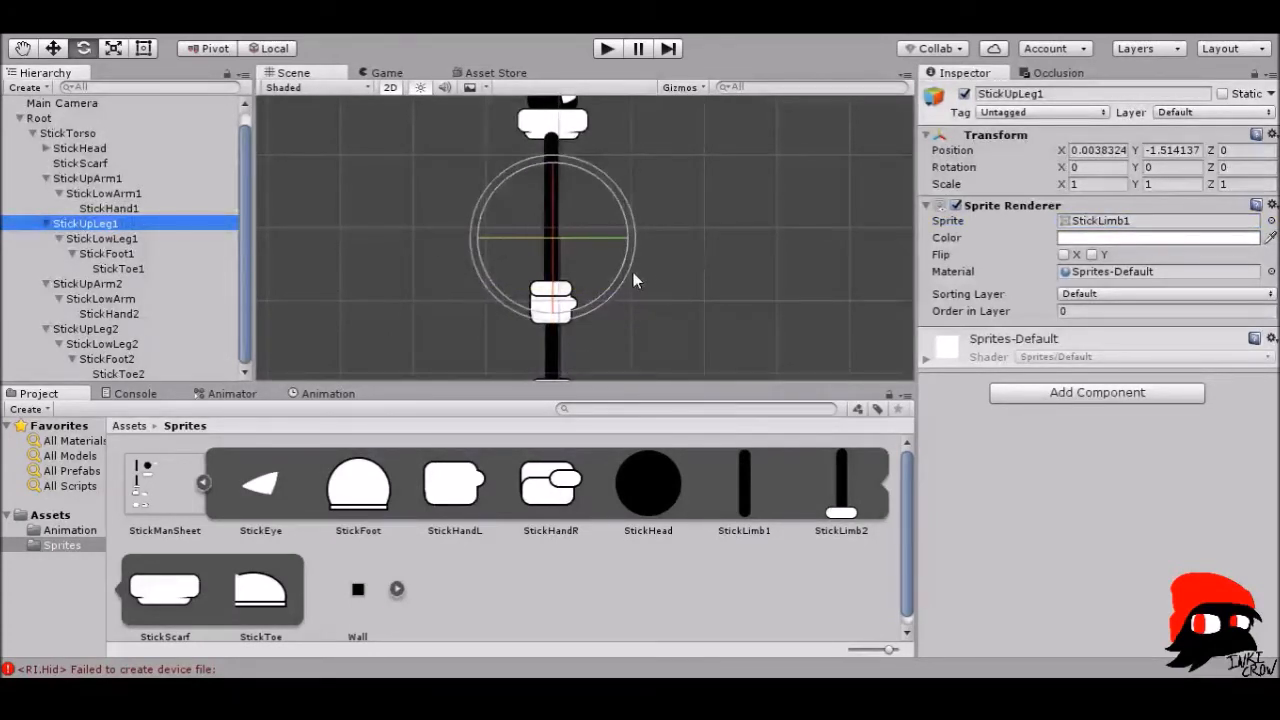
click(1105, 311)
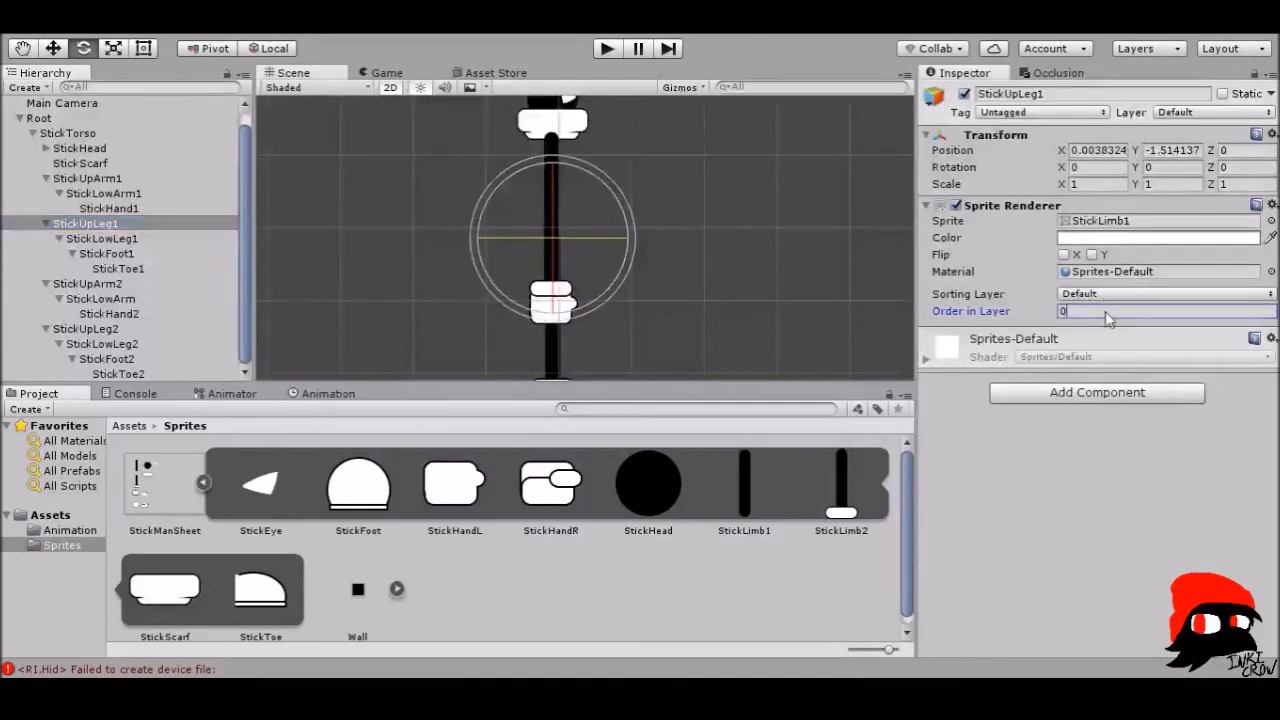
key(Return)
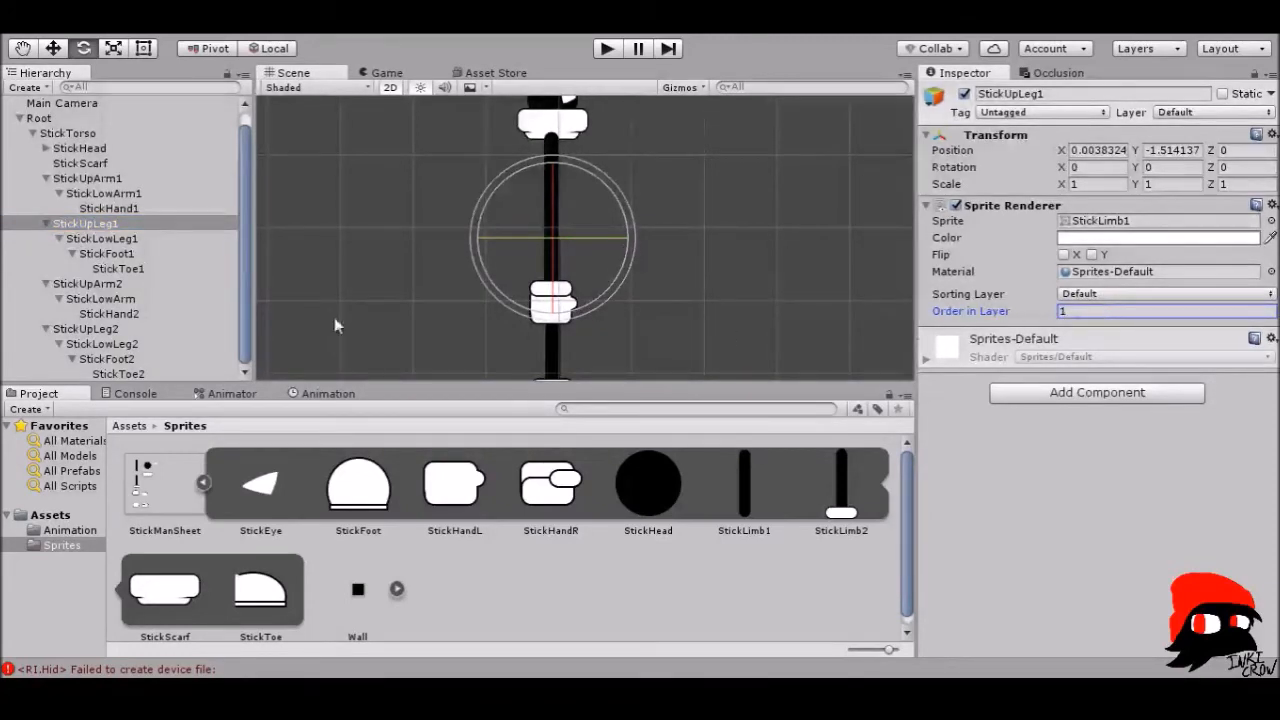
- Try Order in Layer 2 on StickUpLeg1 to compare its overlap with the hand, and set it back to 1
click(1066, 311)
text(2)
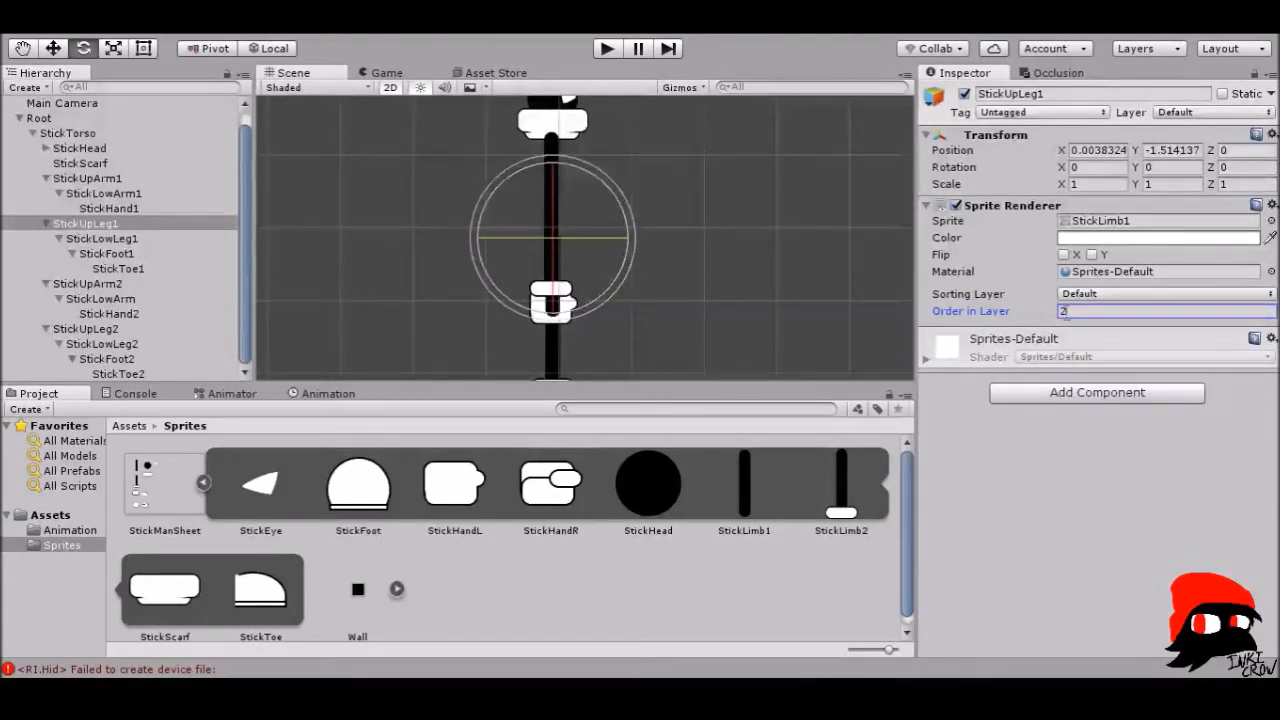
double_click(1087, 311)
text(1)
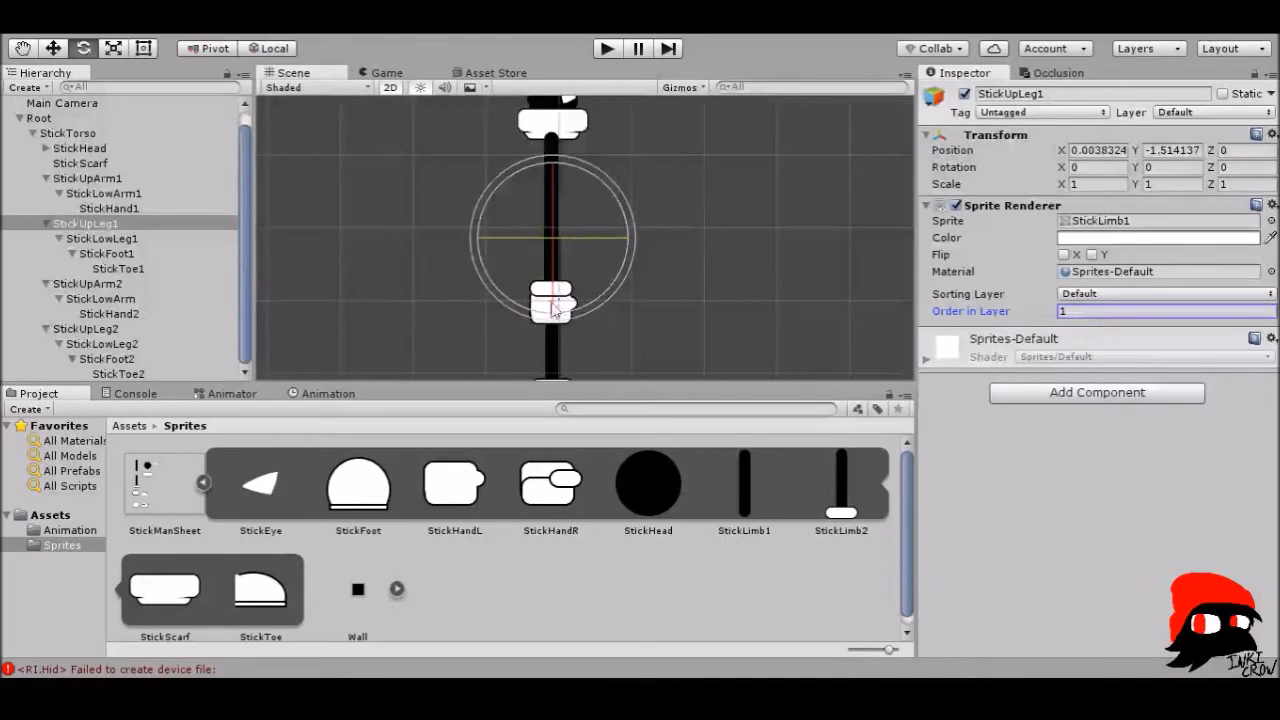
- Set StickLowLeg1's Order in Layer to 1
click(123, 238)
click(1072, 311)
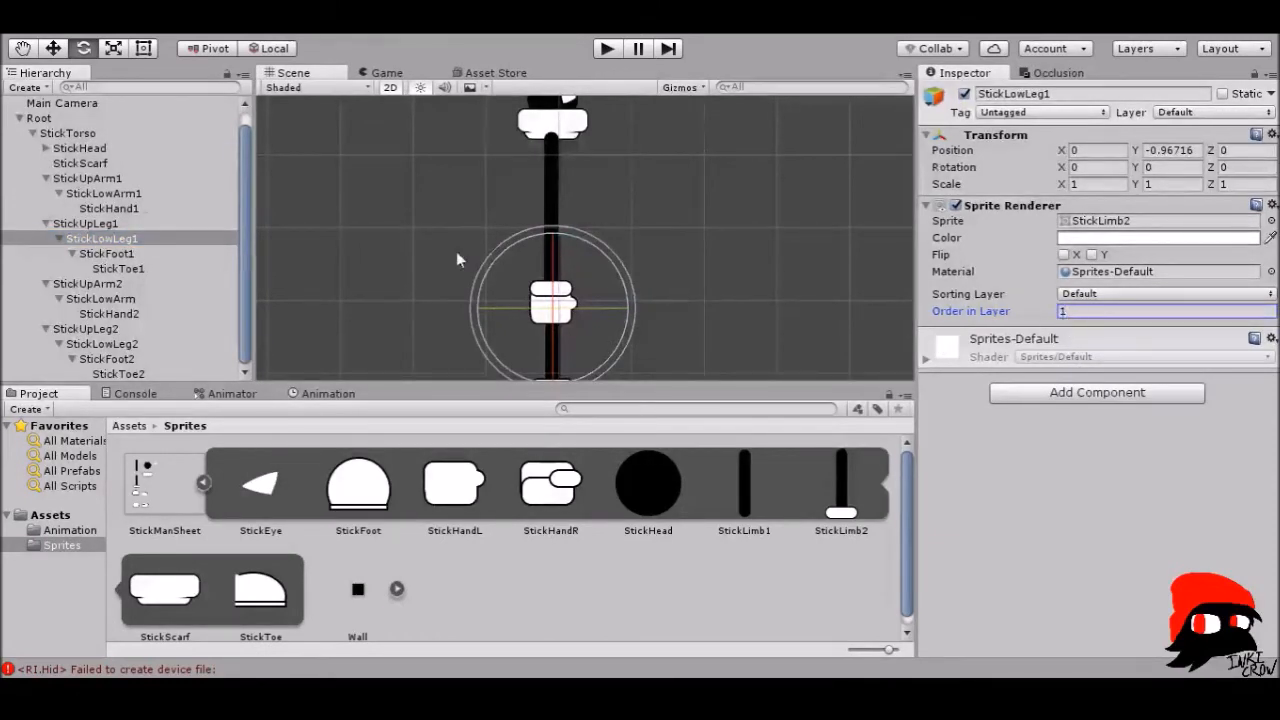
- Set StickToe1's Order in Layer to 1 and inspect how the toe overlaps the foot
click(107, 254)
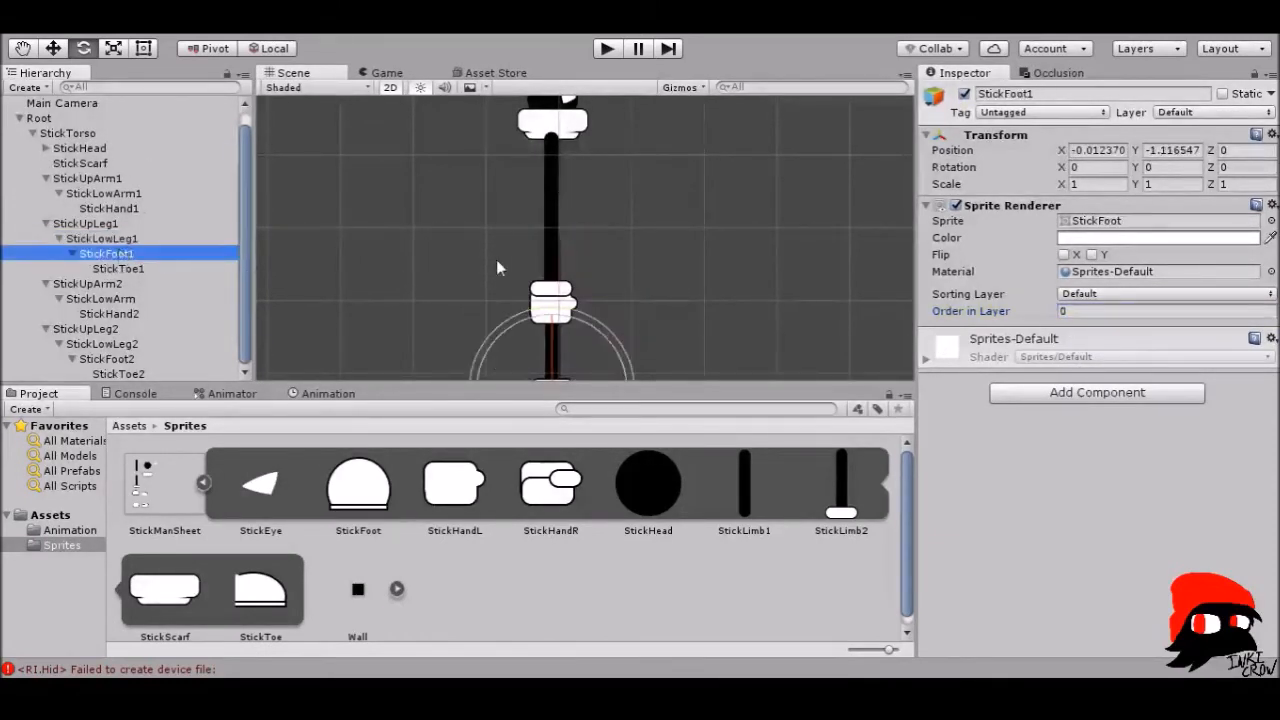
scroll(679, 271, down, 2)
middle_drag(606, 338, 605, 244)
scroll(605, 246, up, 8)
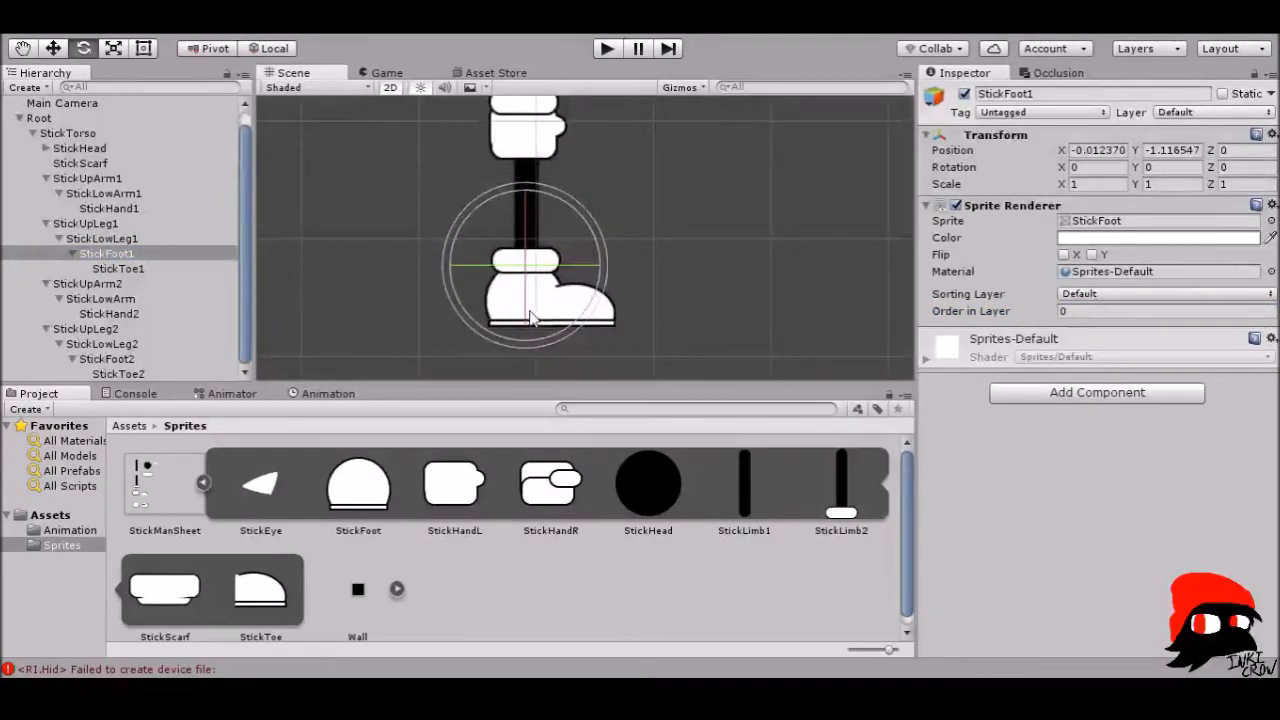
click(129, 268)
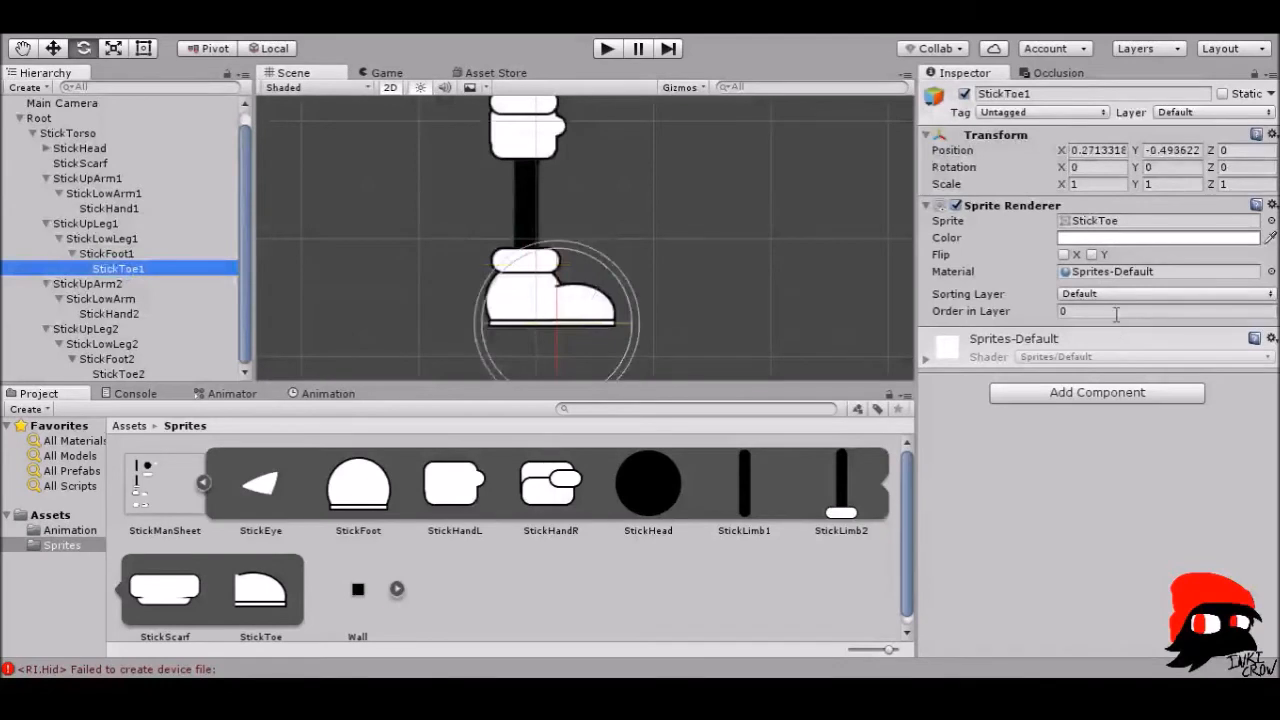
click(1116, 312)
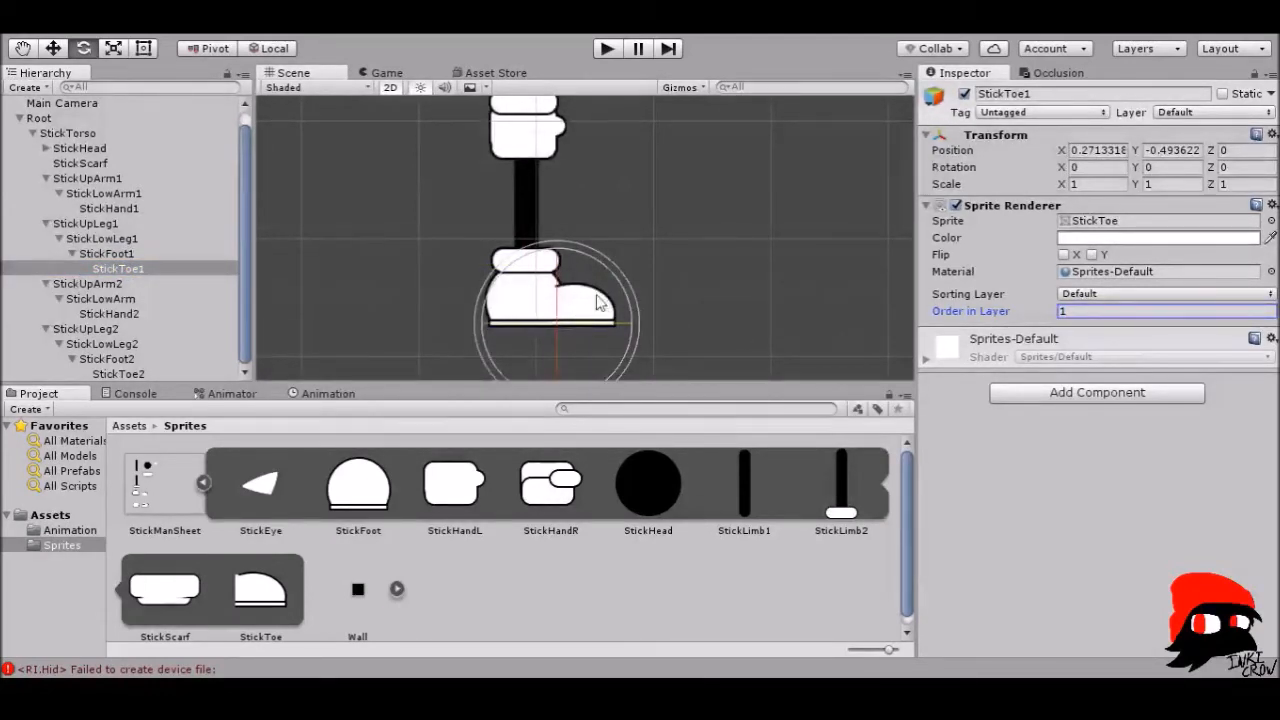
scroll(510, 310, up, 2)
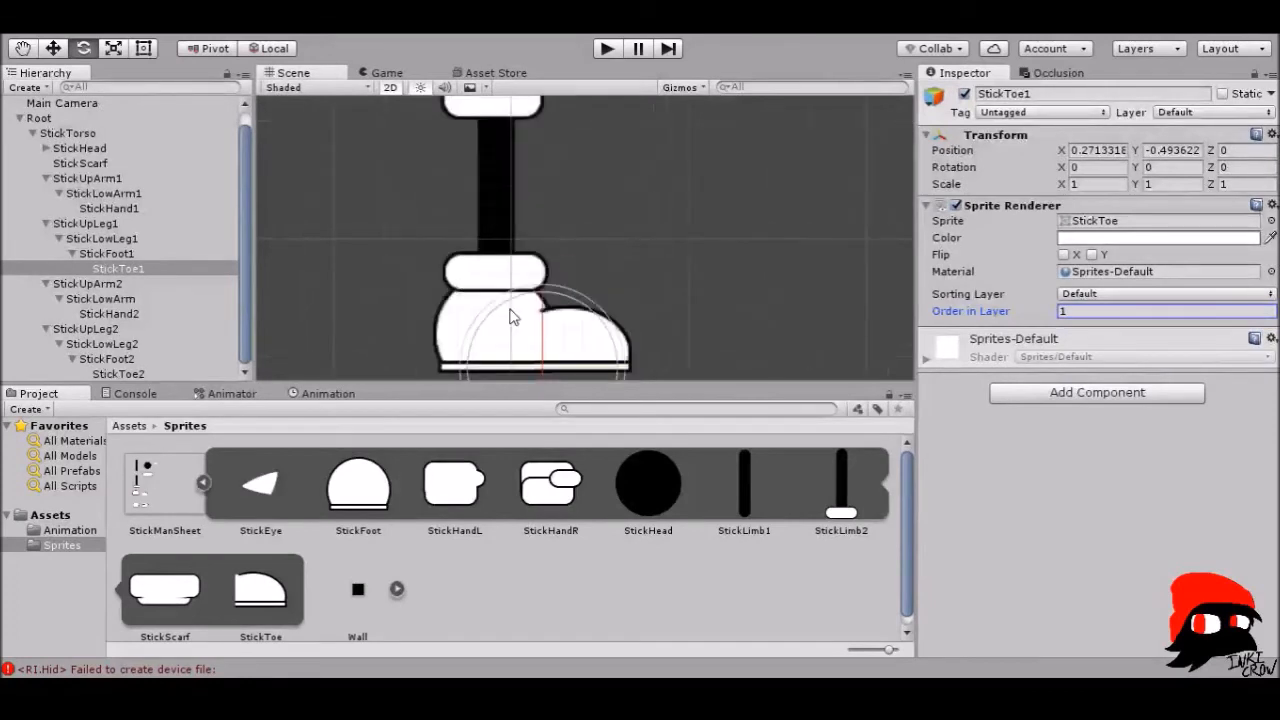
scroll(512, 317, up, 3)
middle_drag(539, 323, 680, 163)
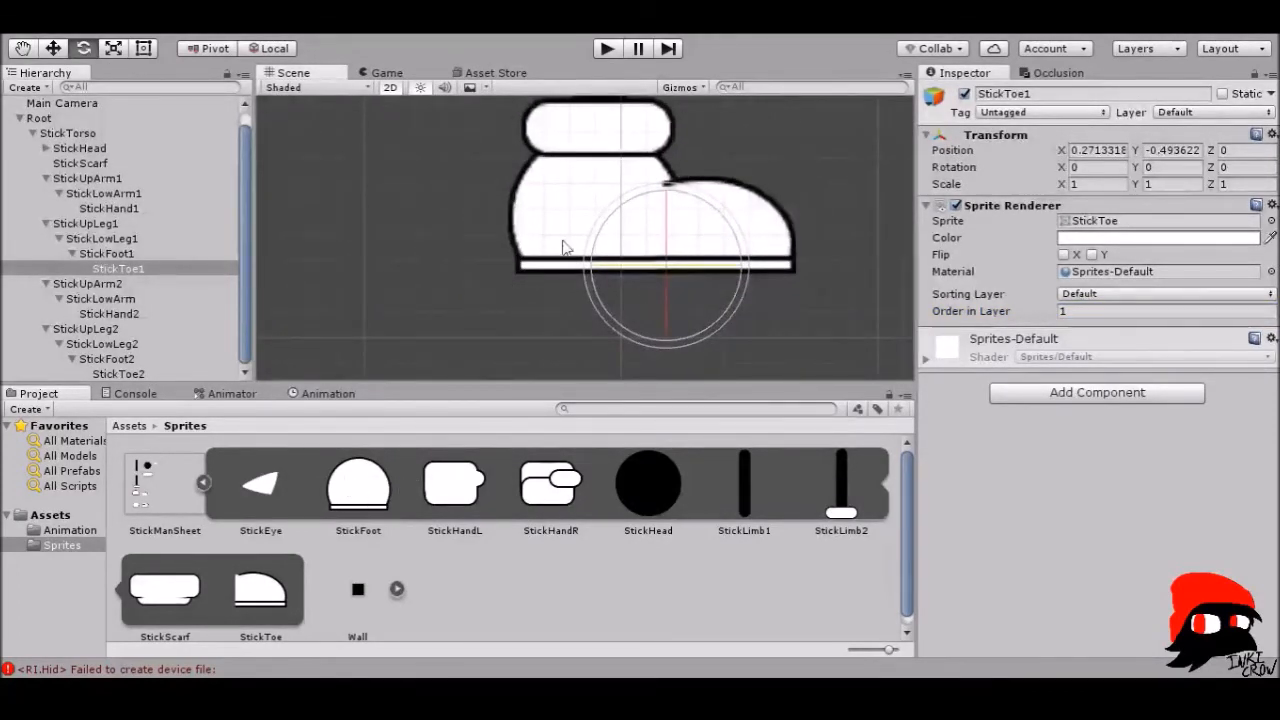
scroll(606, 190, down, 5)
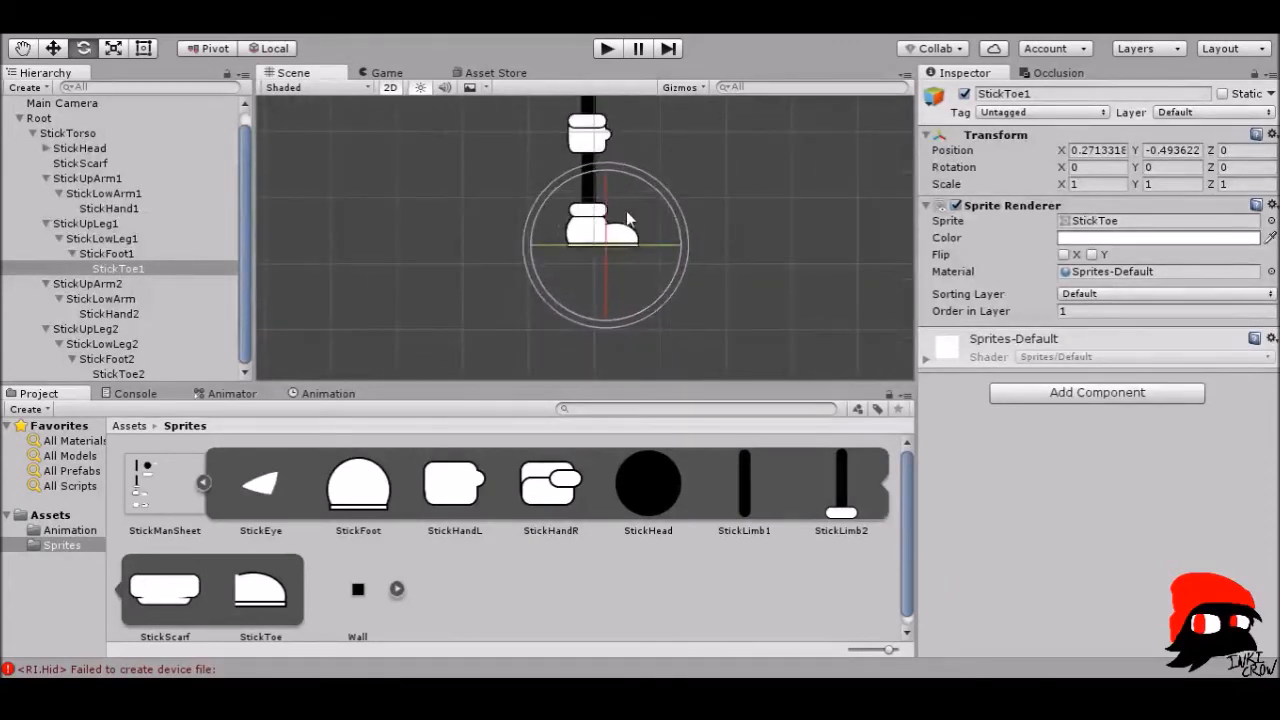
middle_drag(666, 159, 637, 236)
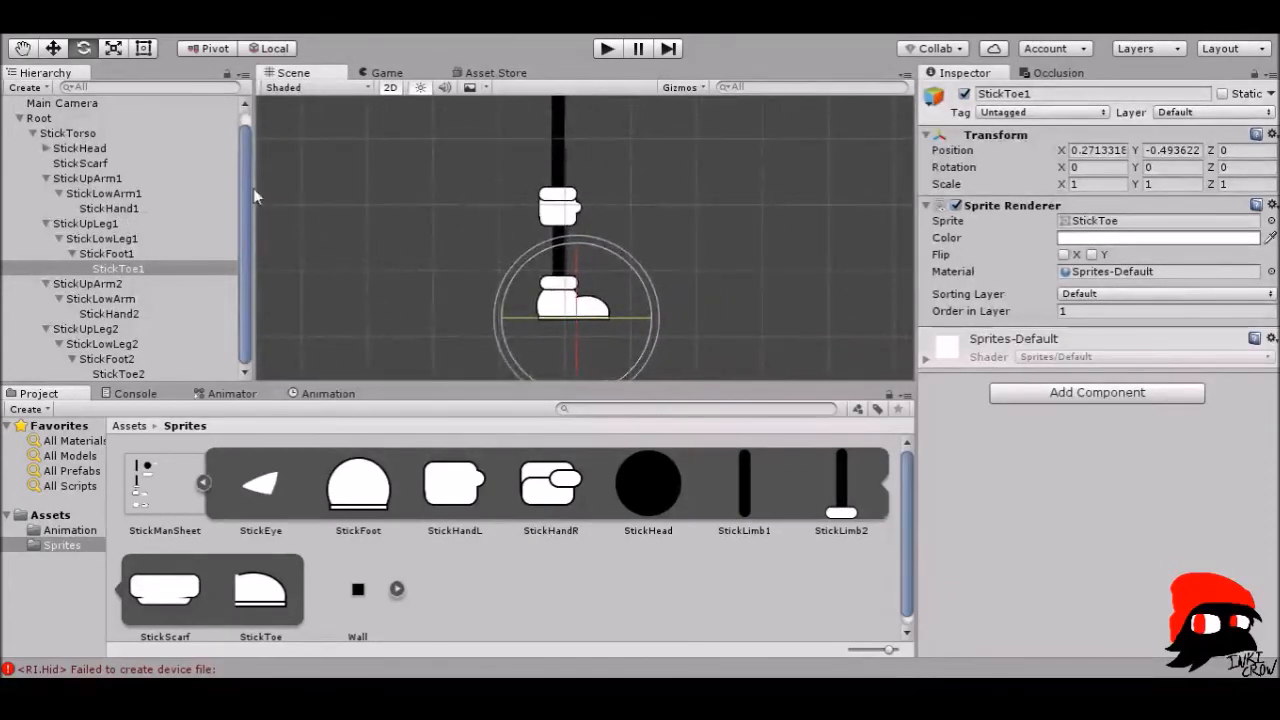
- Swing the first arm and leg away from the body by rotating StickUpArm1 to about -57.7 and StickUpLeg1 to about -59.4 degrees around Z
scroll(154, 208, up, 1)
scroll(615, 165, down, 7)
middle_drag(615, 172, 622, 214)
click(137, 197)
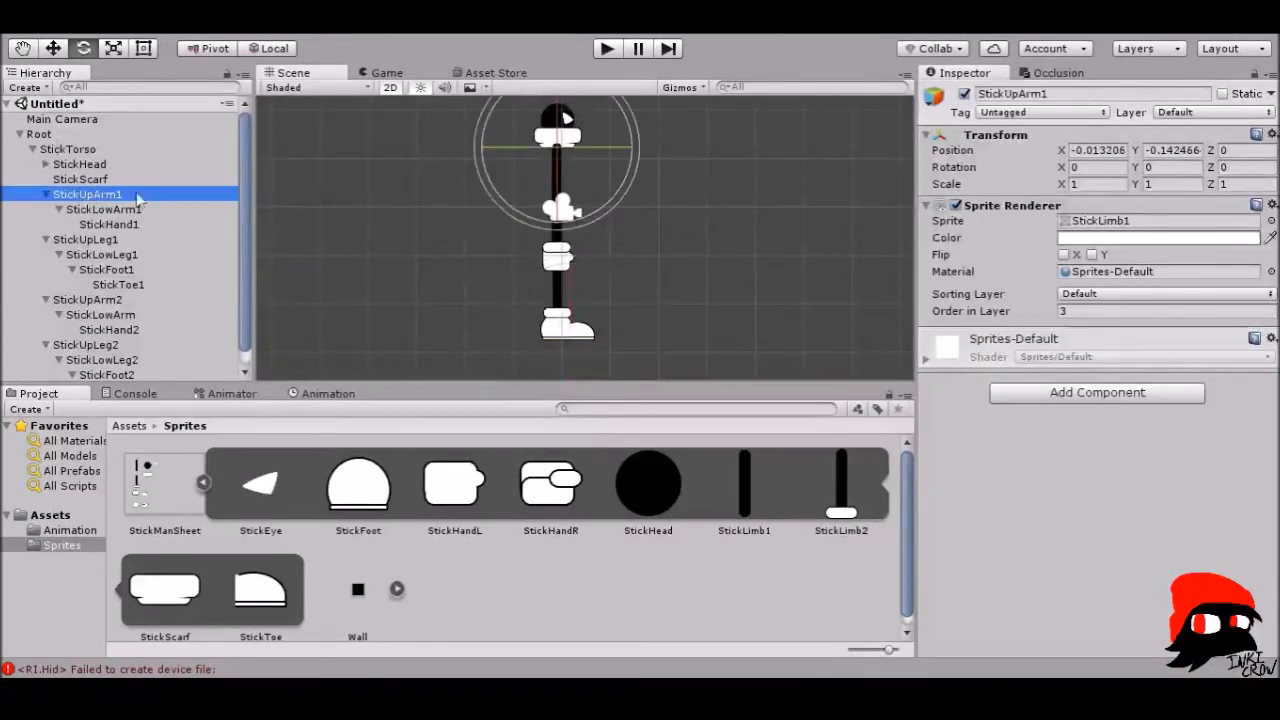
drag(619, 184, 416, 342)
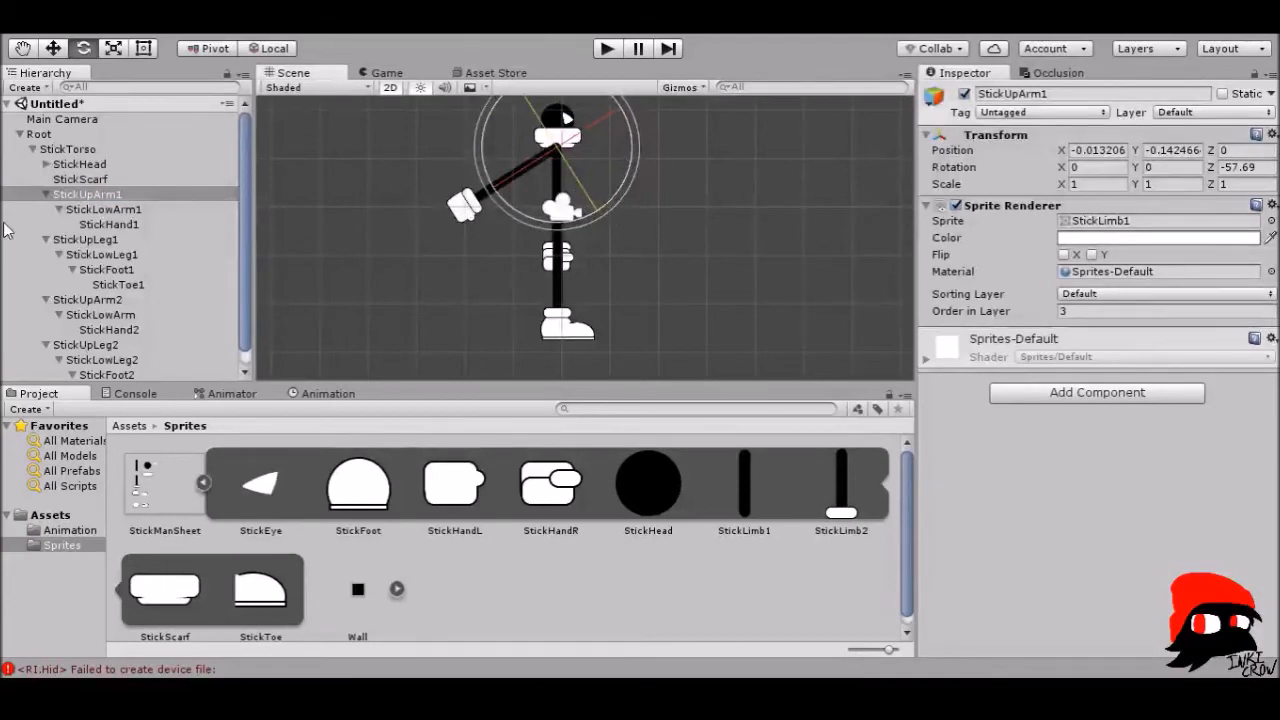
click(85, 240)
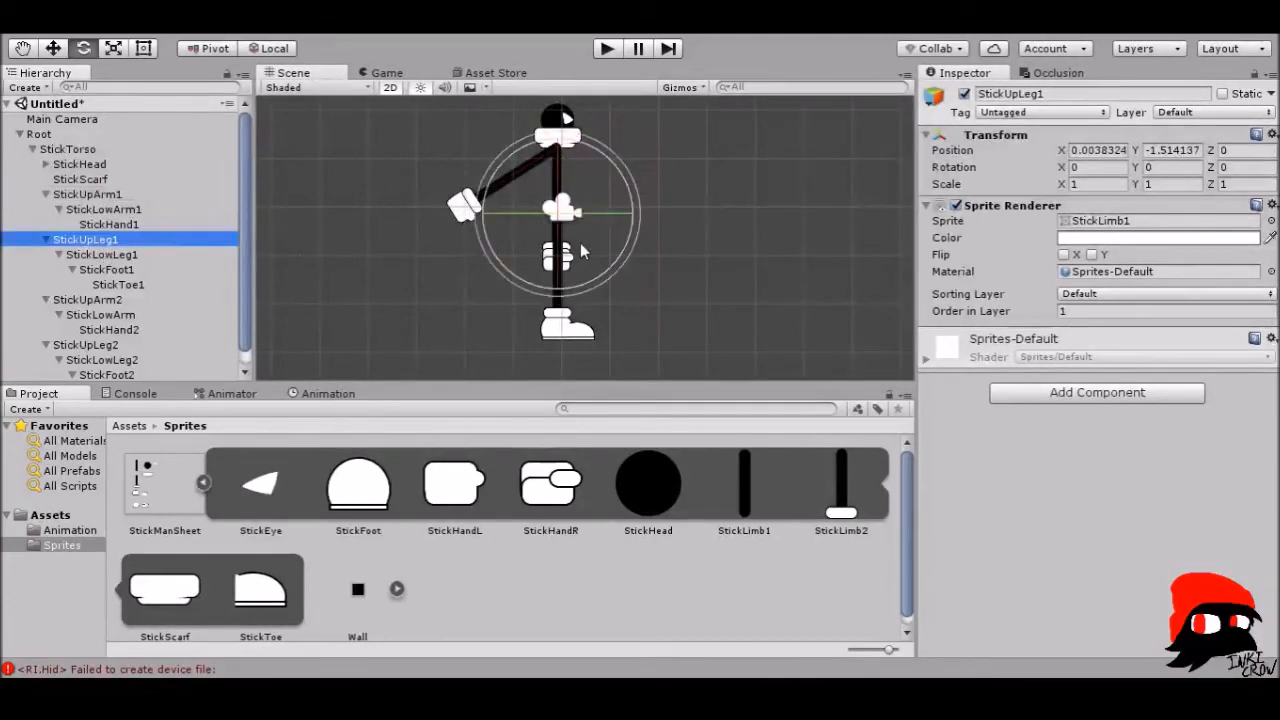
drag(607, 262, 433, 301)
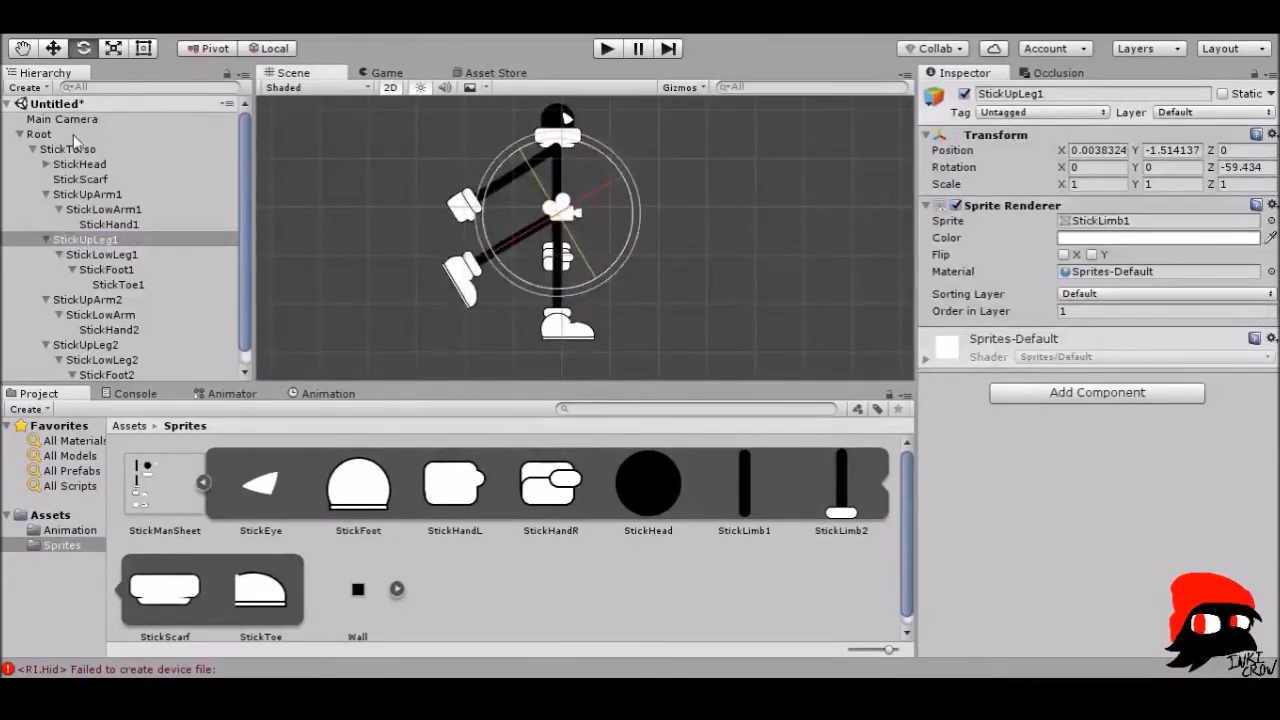
- Set the Order in Layer of StickUpArm2 and its child StickLowArm to -1
click(100, 300)
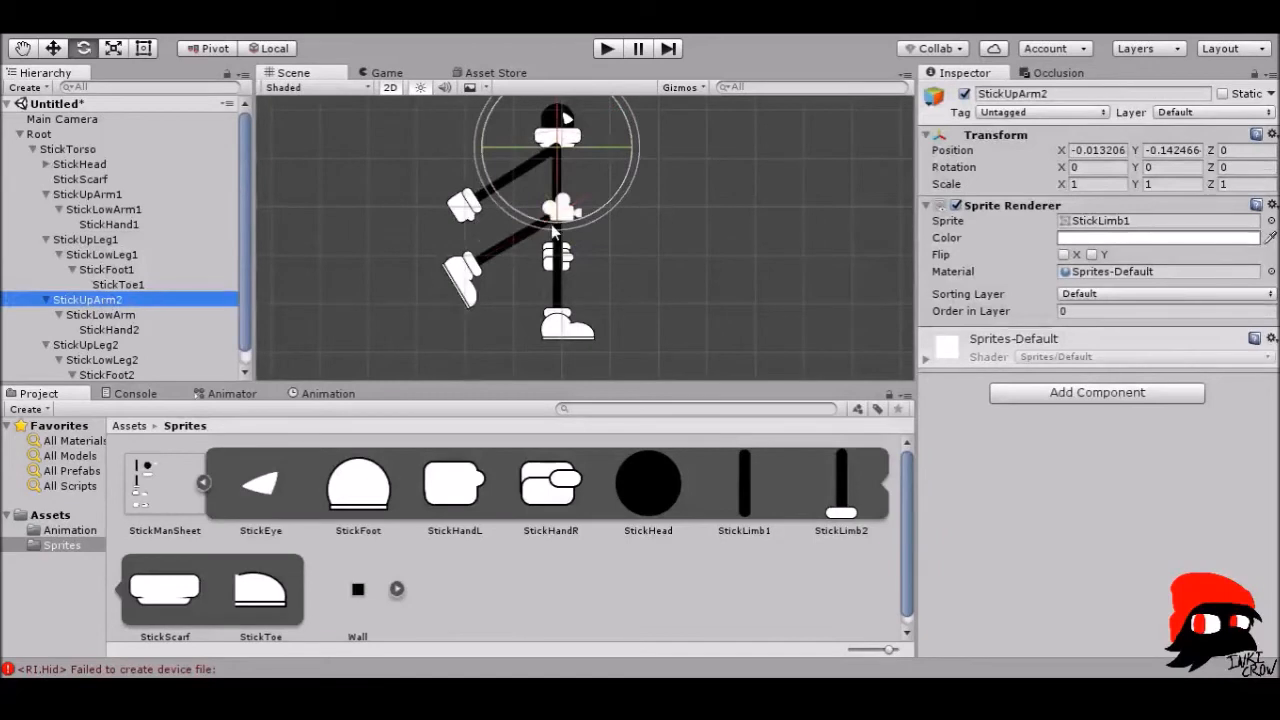
click(1081, 311)
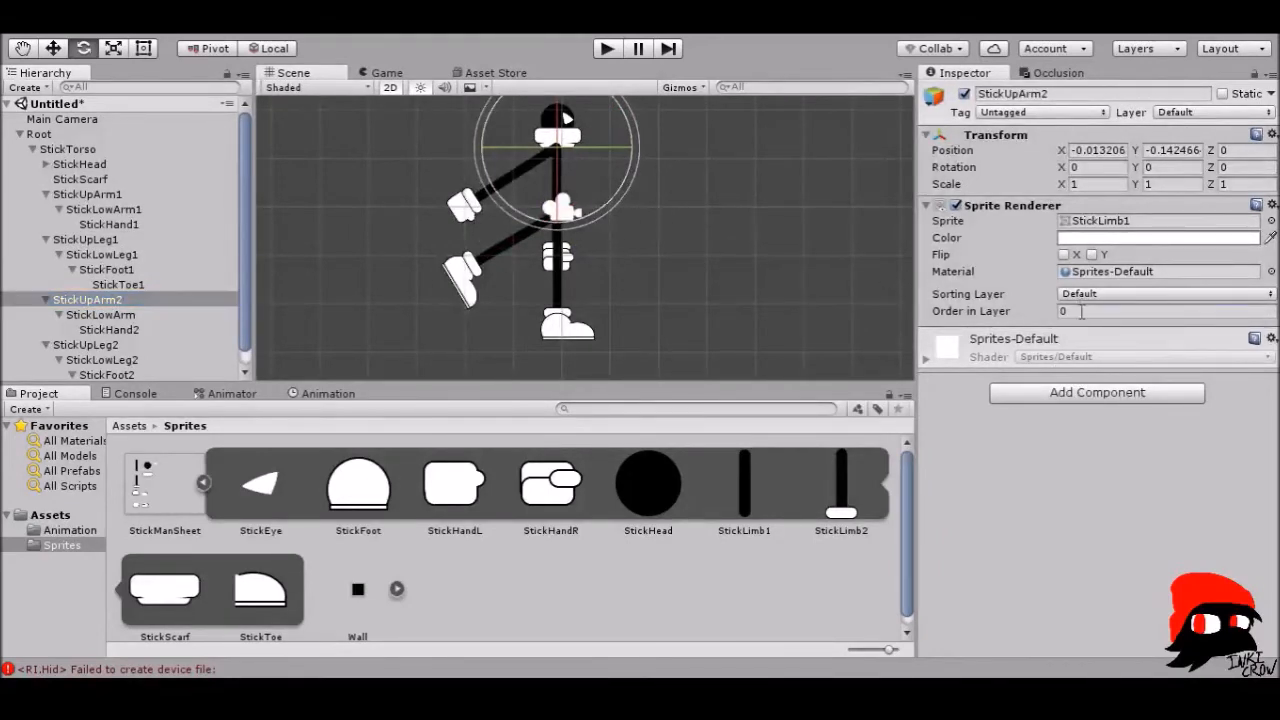
text(-1)
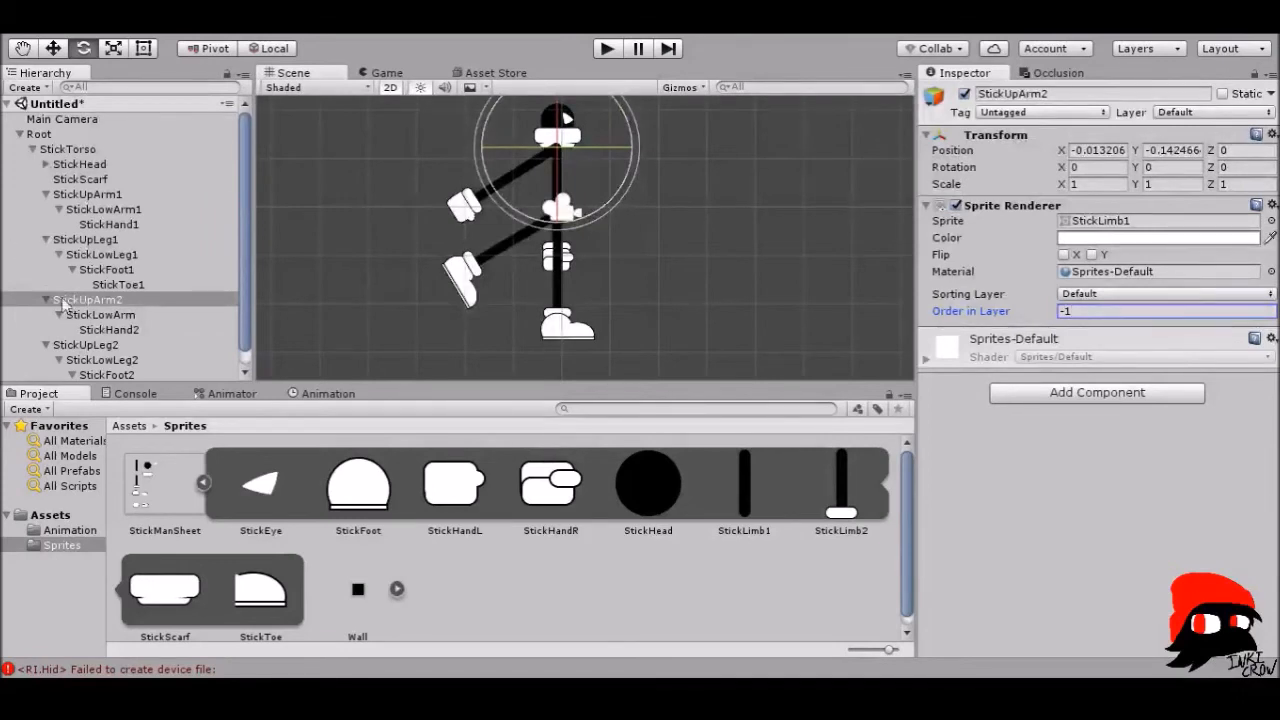
click(105, 316)
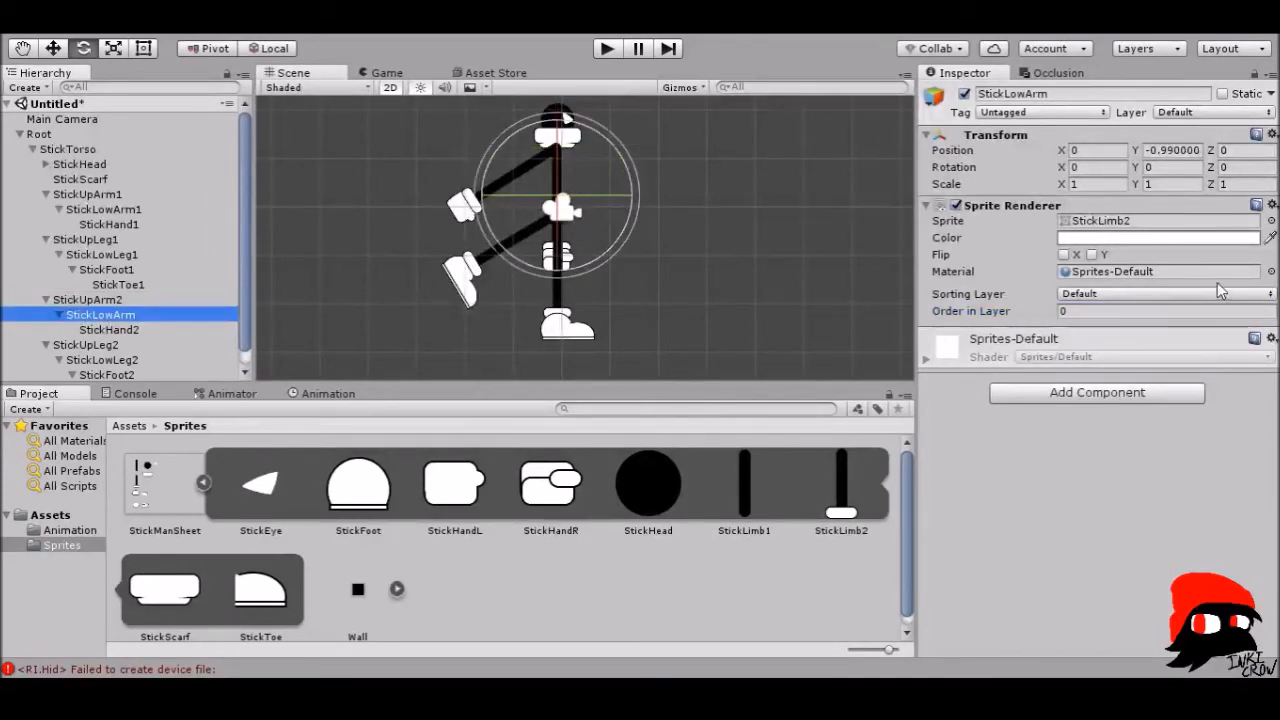
click(1072, 312)
text(-1)
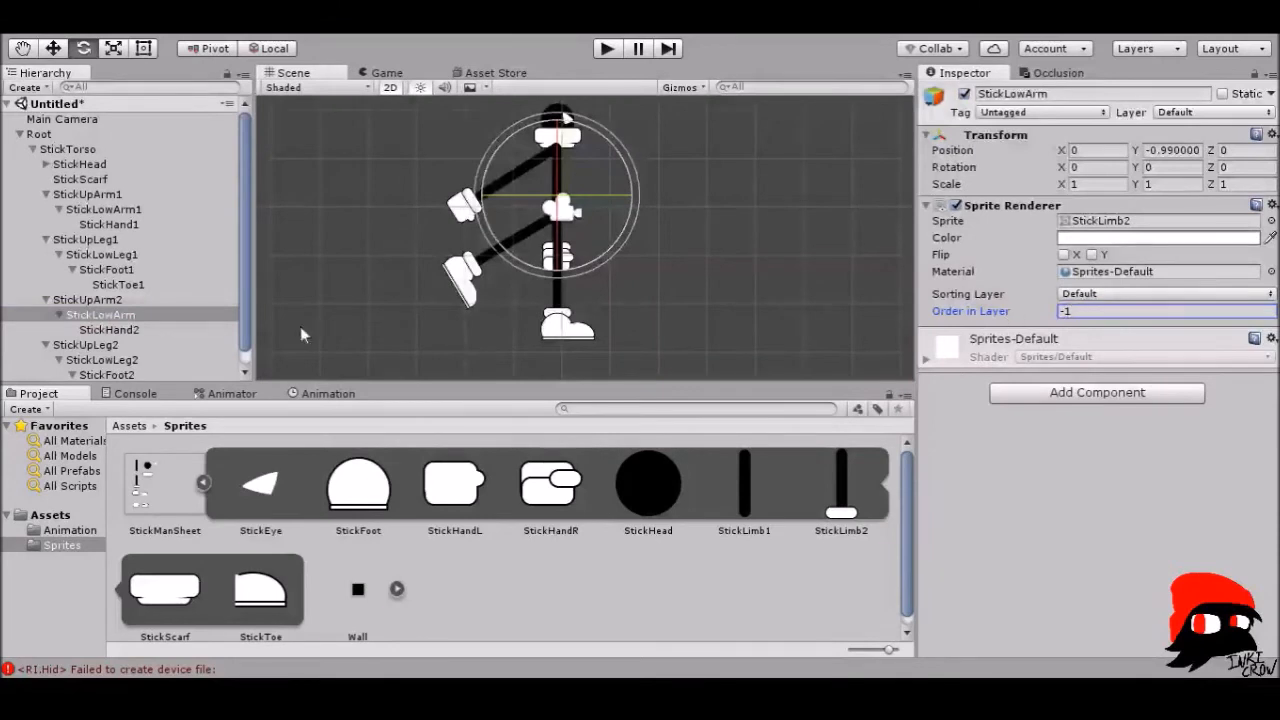
- Set StickHand2's Order in Layer to -2
click(120, 330)
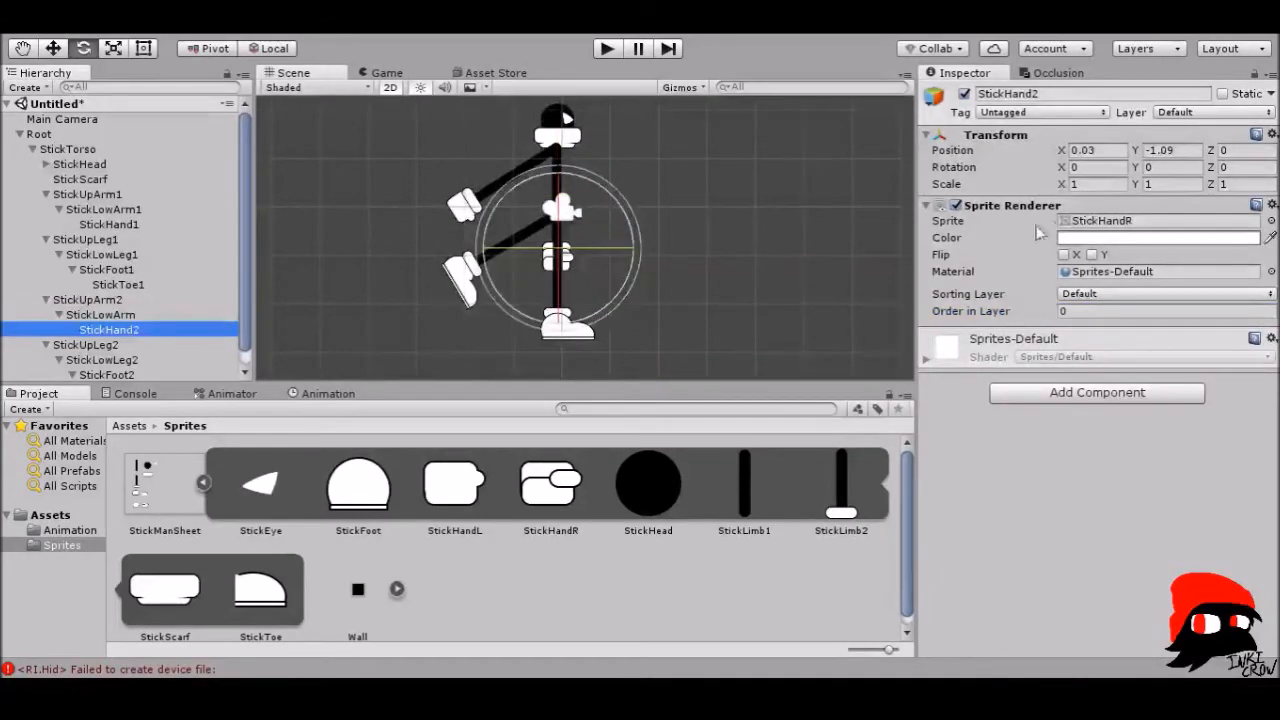
click(1075, 312)
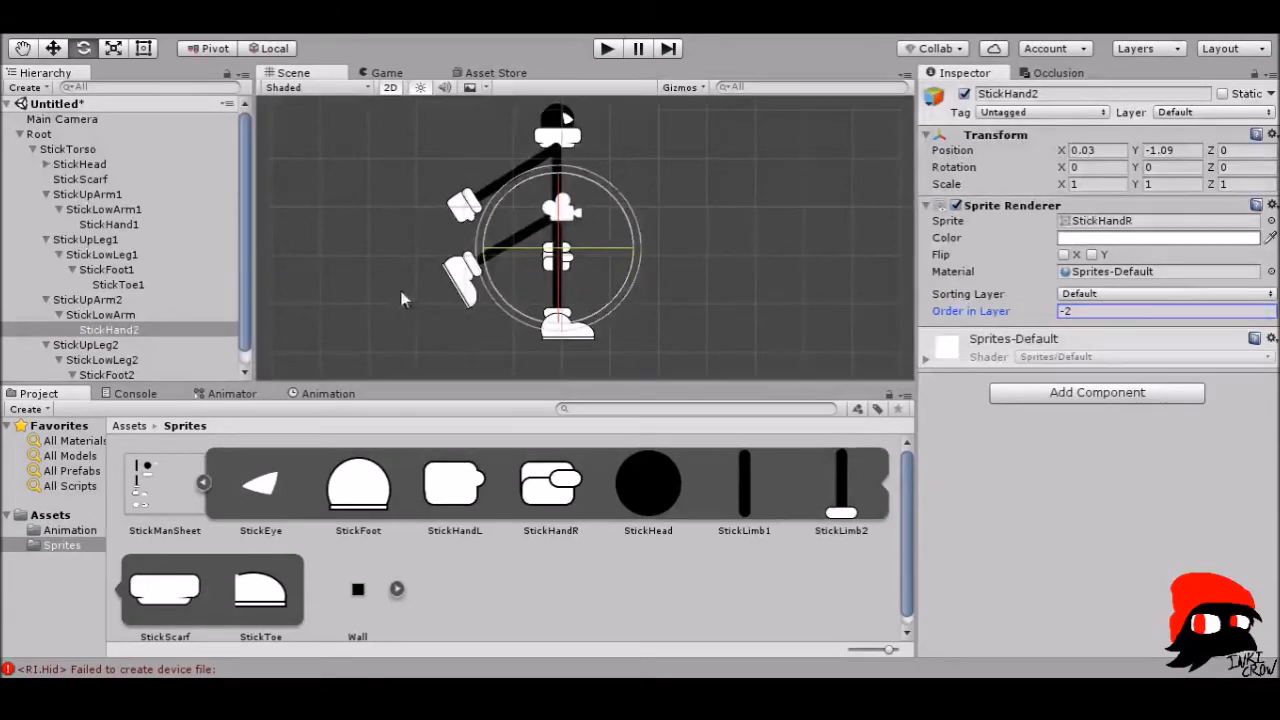
scroll(540, 275, up, 5)
scroll(535, 278, down, 5)
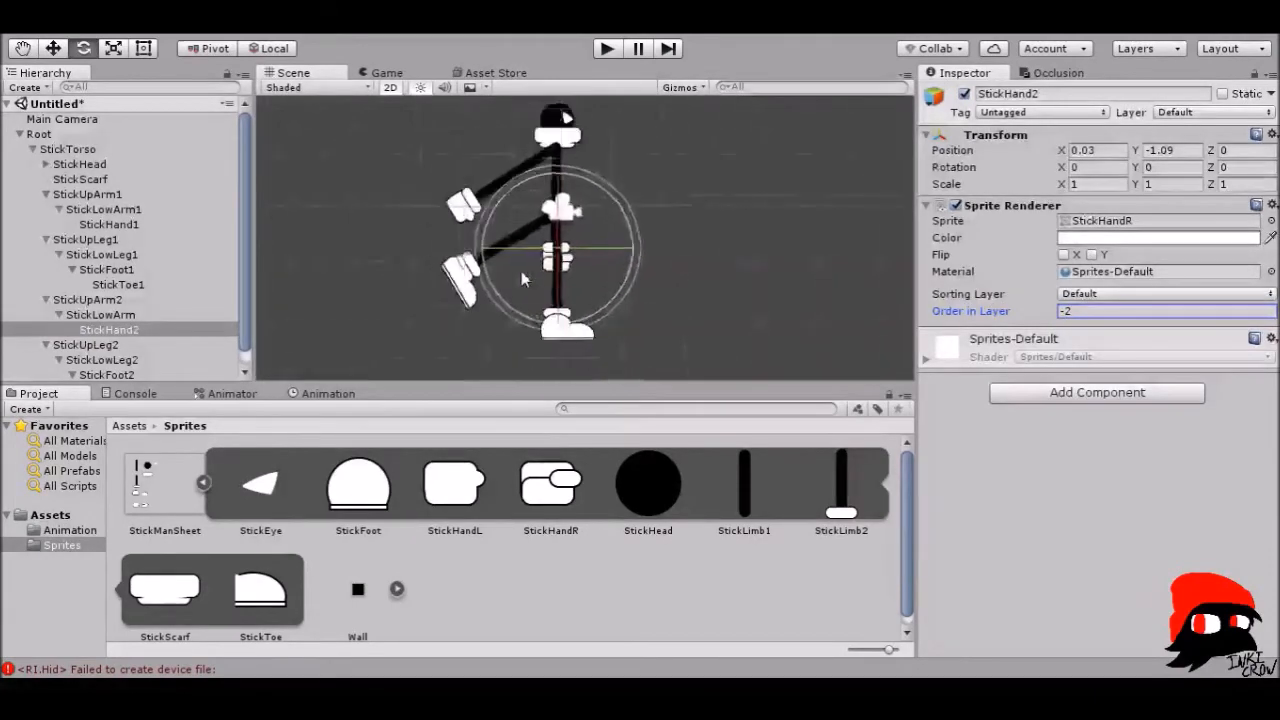
- Set the Order in Layer of StickUpLeg2 and StickLowLeg2 to -1
click(120, 344)
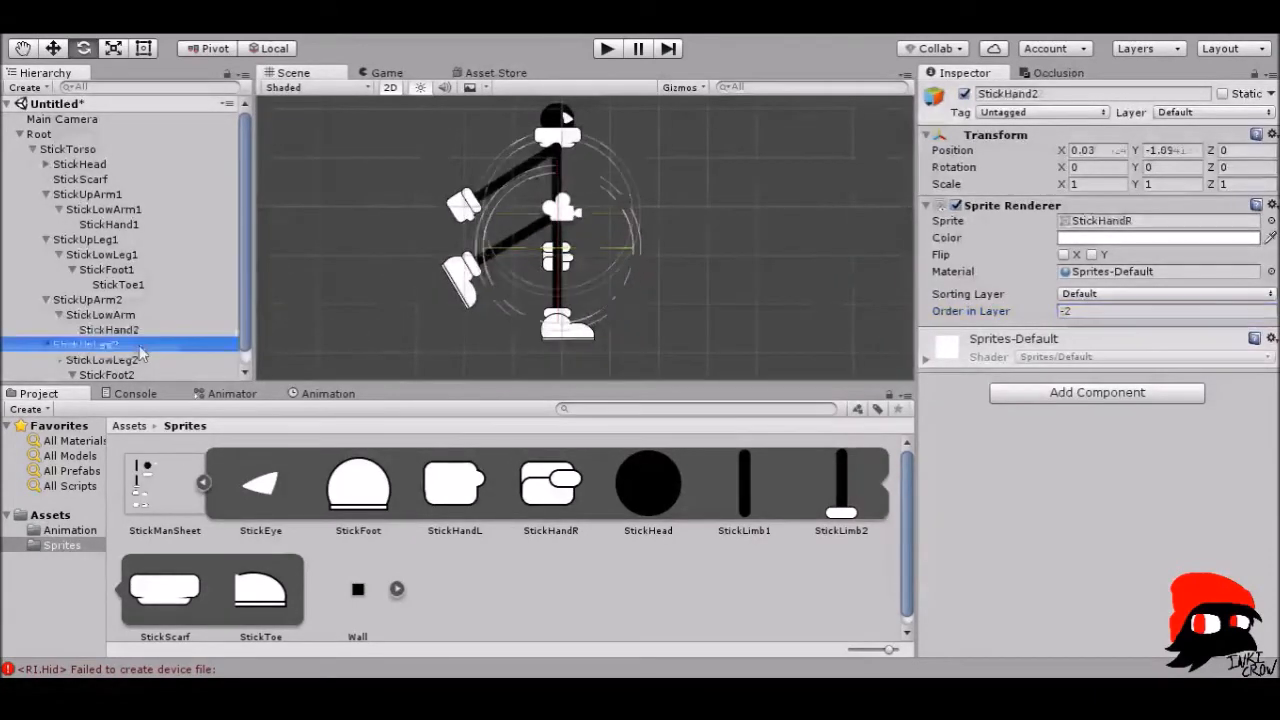
click(1075, 312)
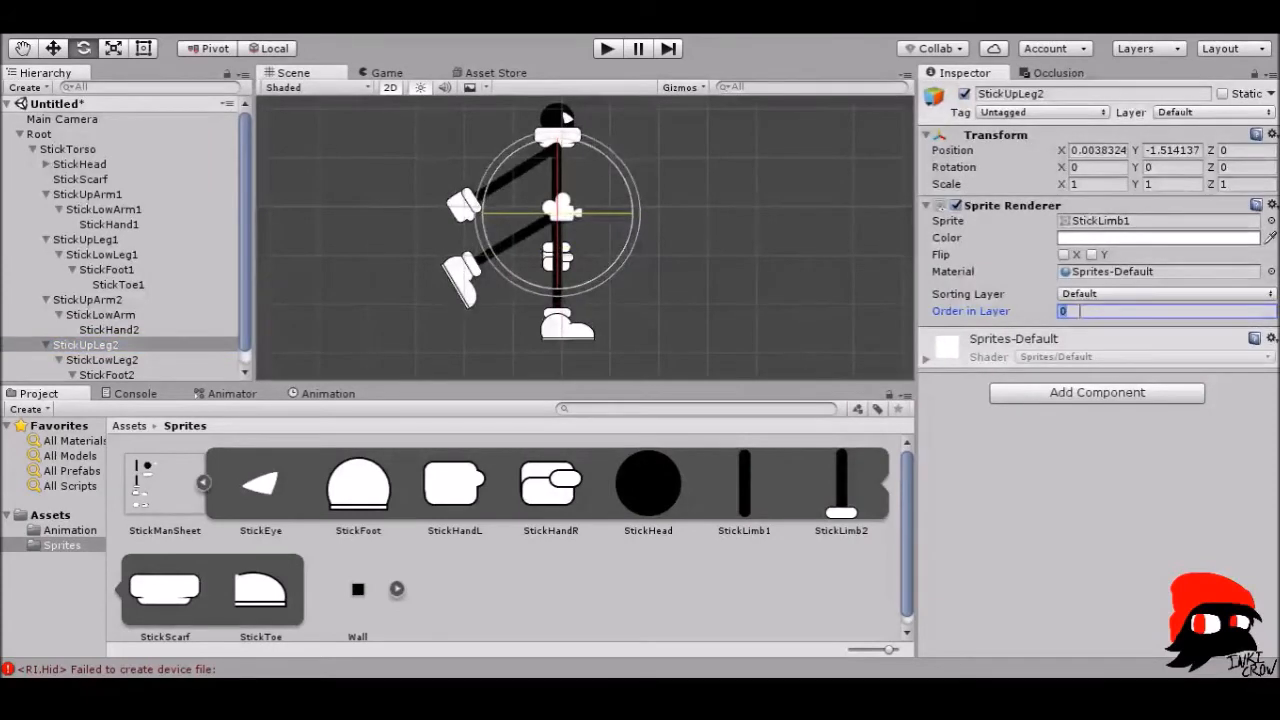
text(-1)
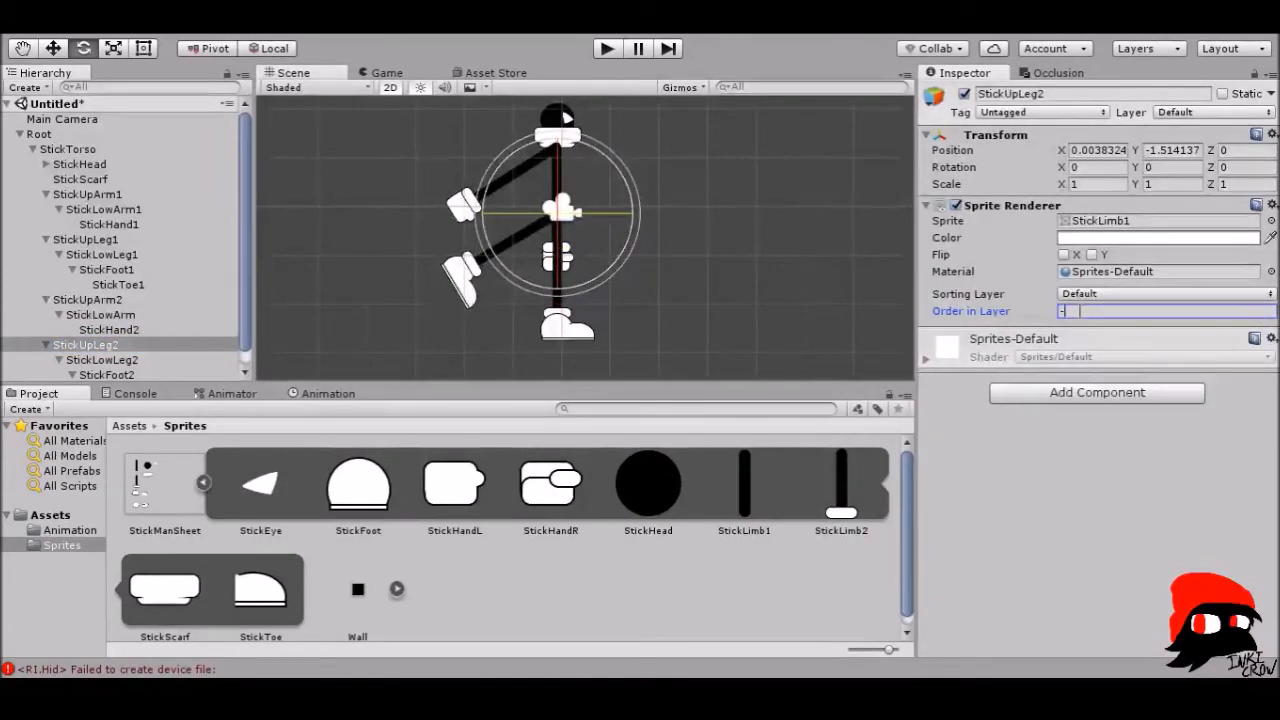
click(133, 365)
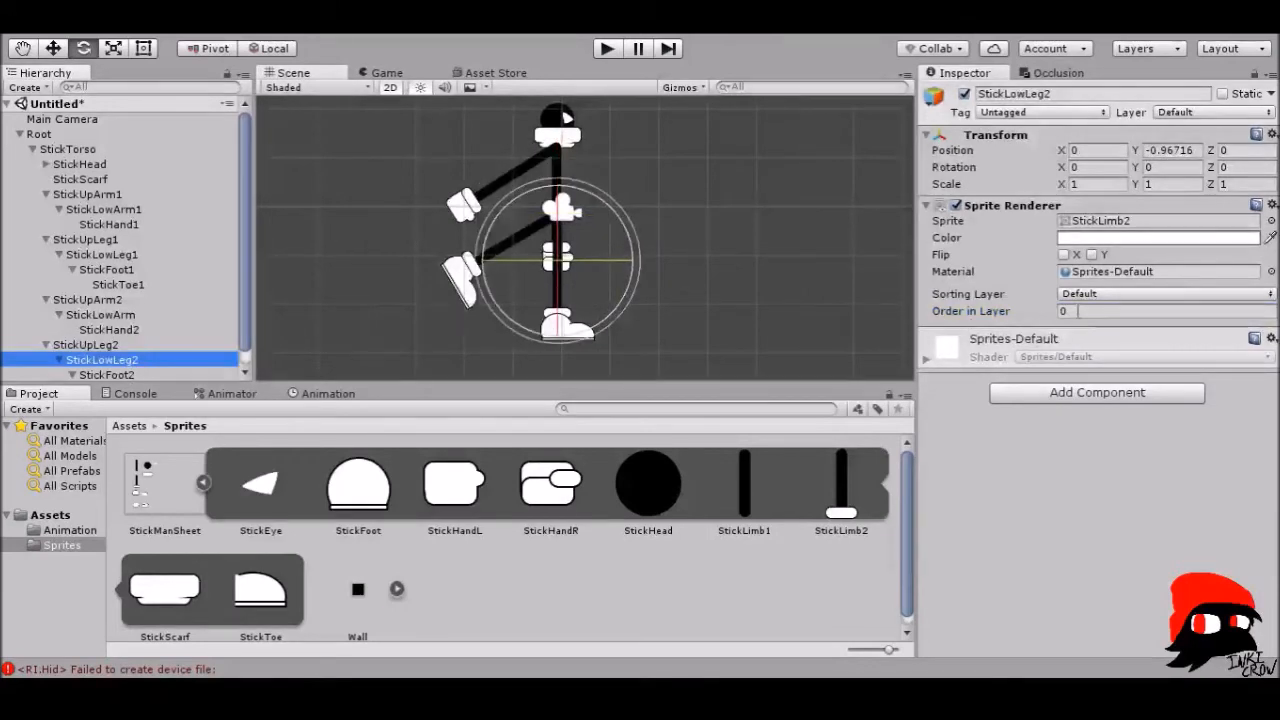
click(1075, 312)
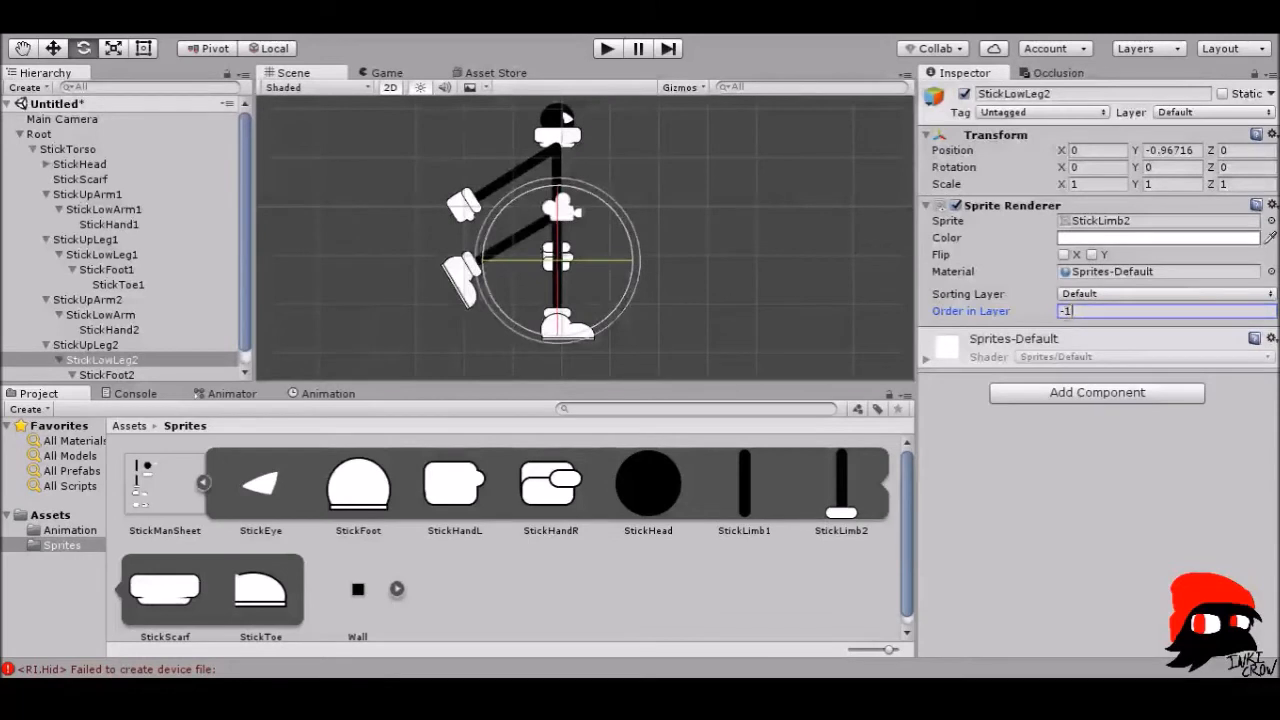
- Set StickFoot2's Order in Layer to -2
click(146, 376)
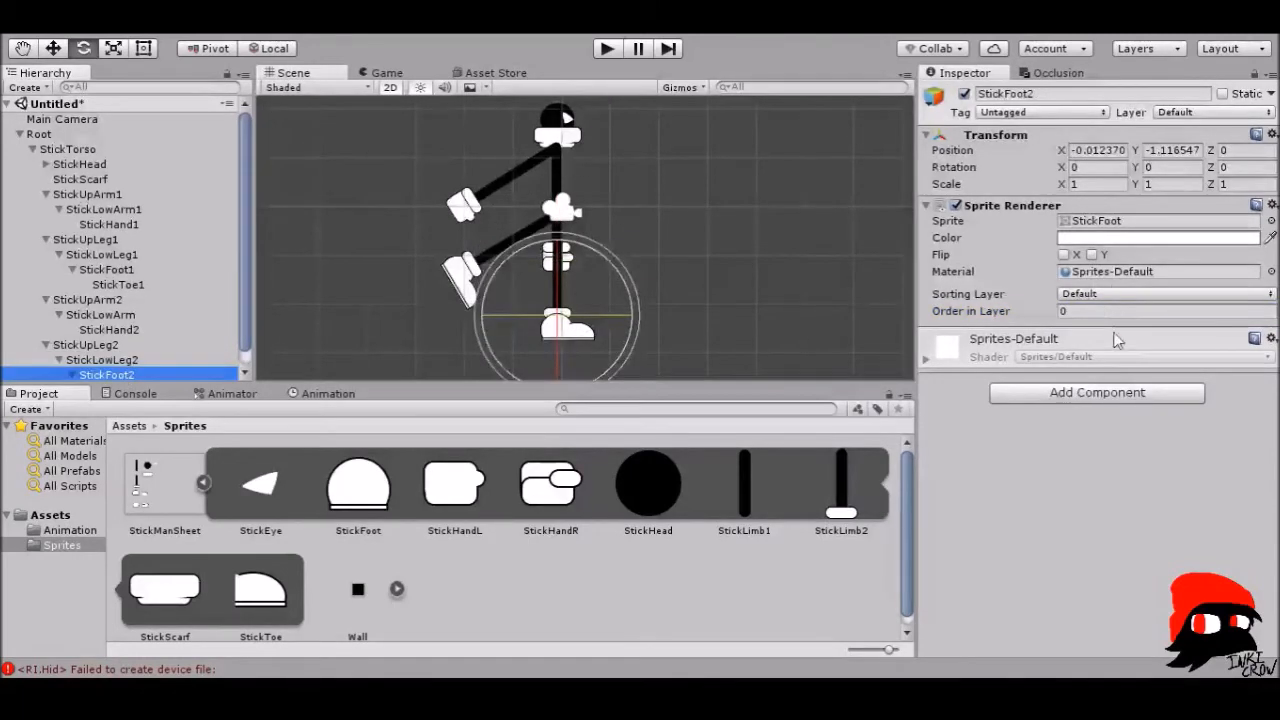
click(1090, 311)
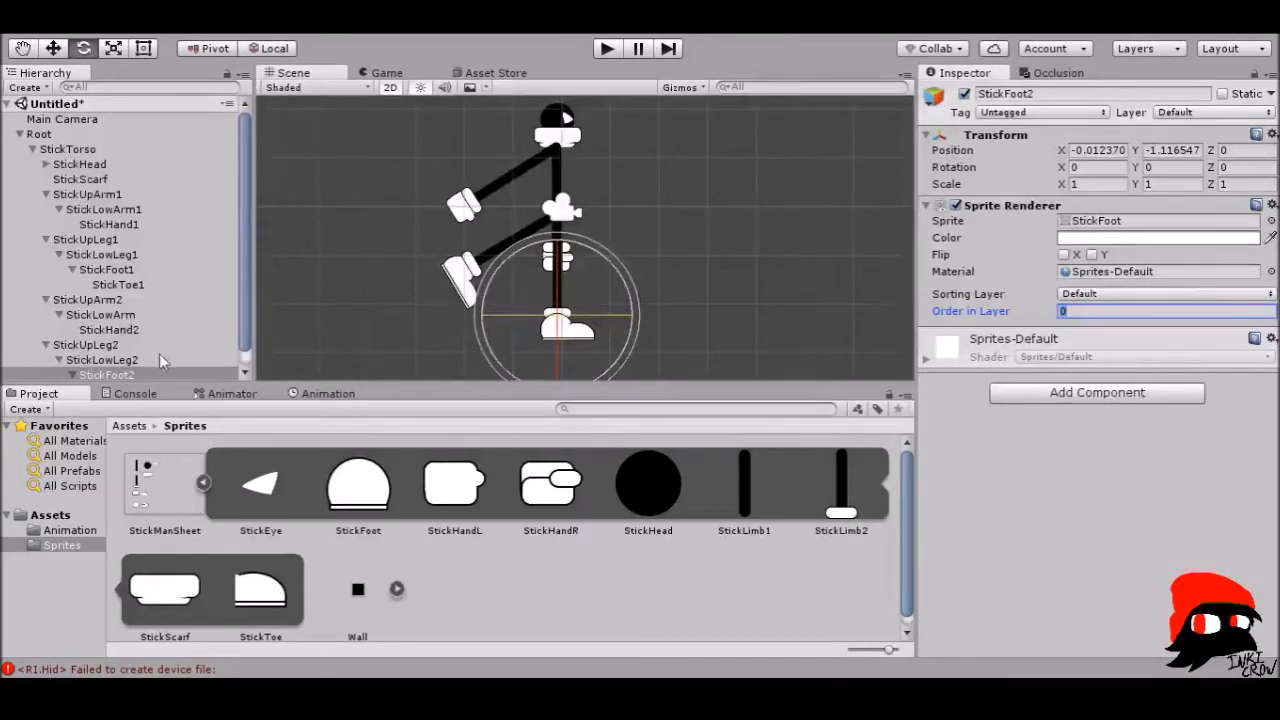
text(-2)
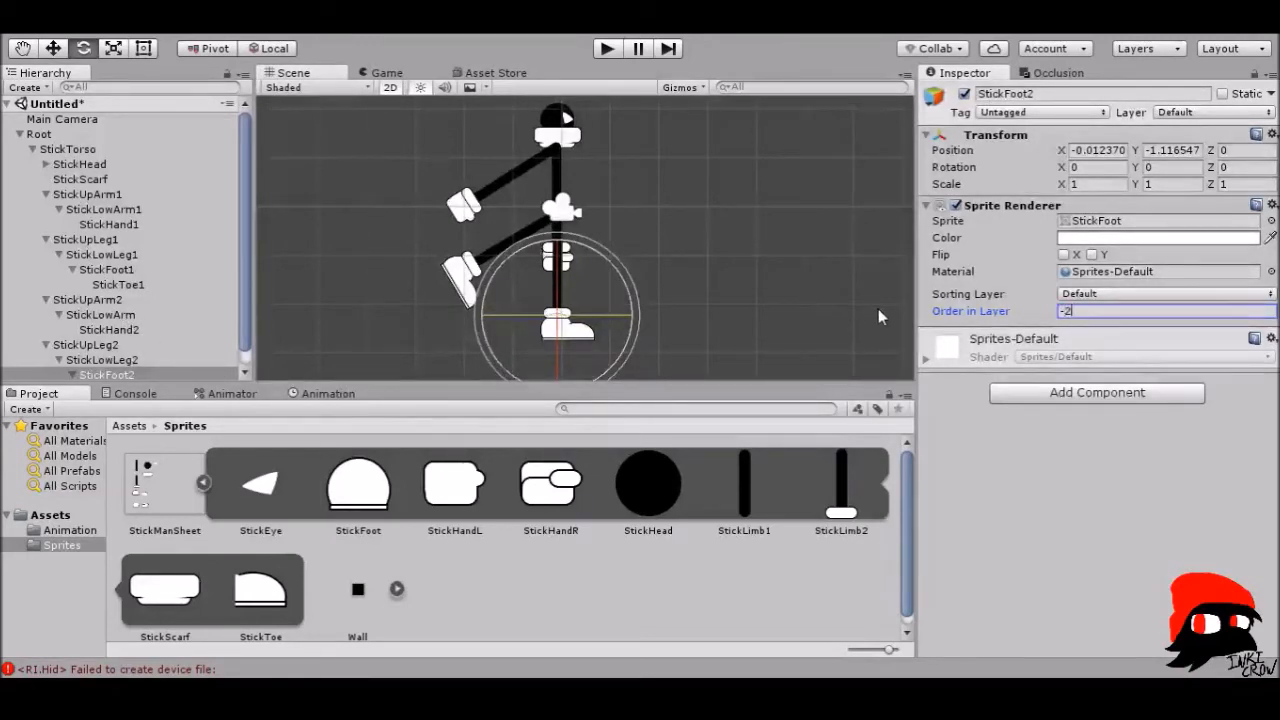
- Set StickToe2's Order in Layer to -1 and check the layering of the whole figure
scroll(147, 362, down, 1)
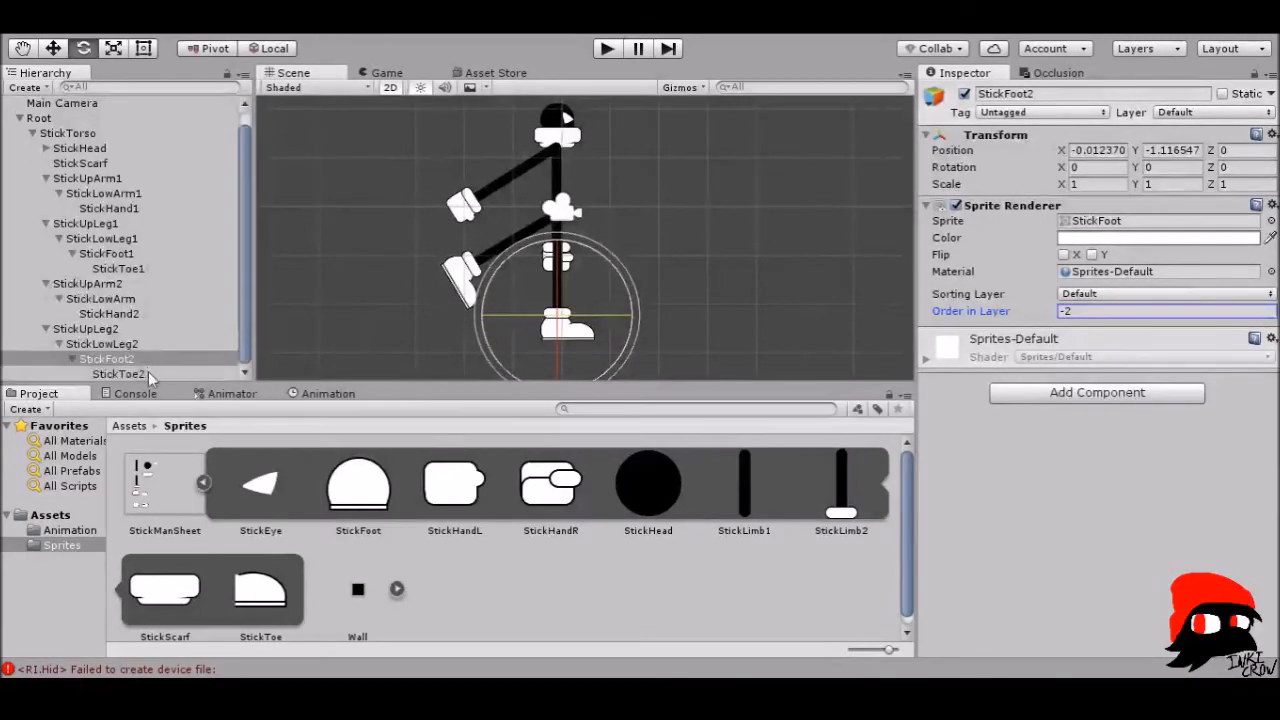
click(148, 371)
click(1114, 312)
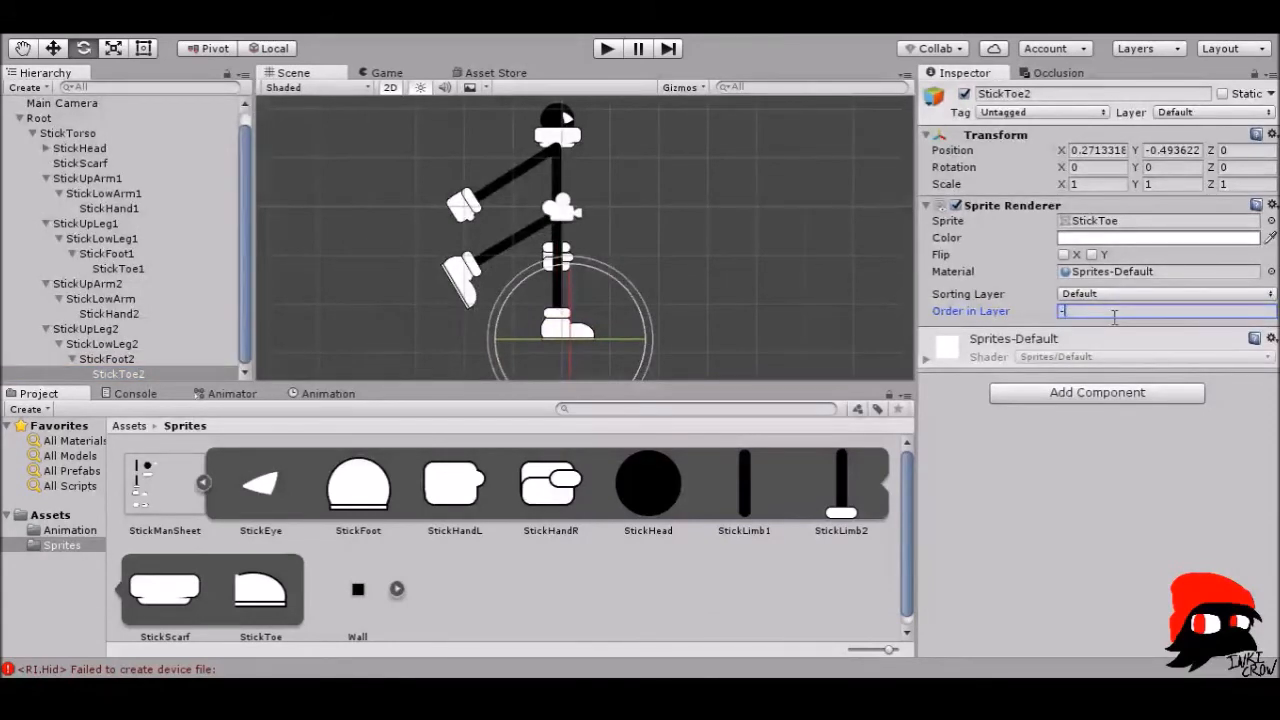
text(-1)
scroll(661, 287, up, 2)
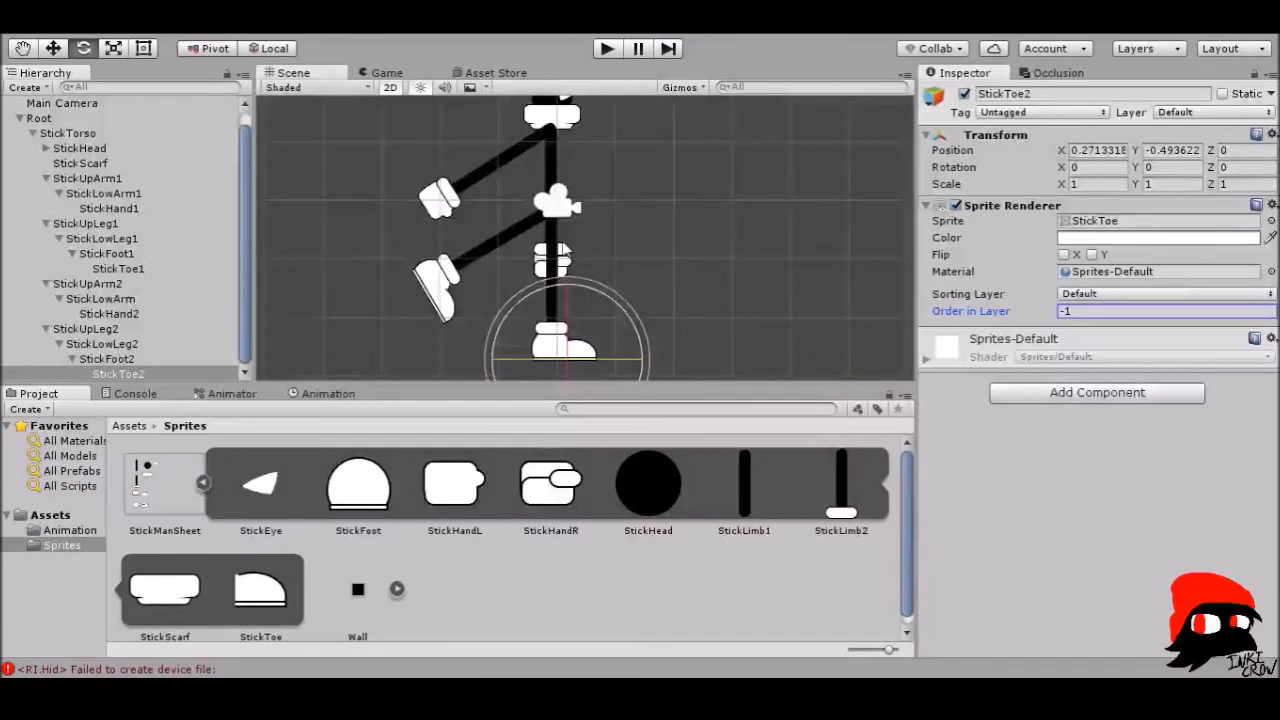
scroll(588, 238, down, 3)
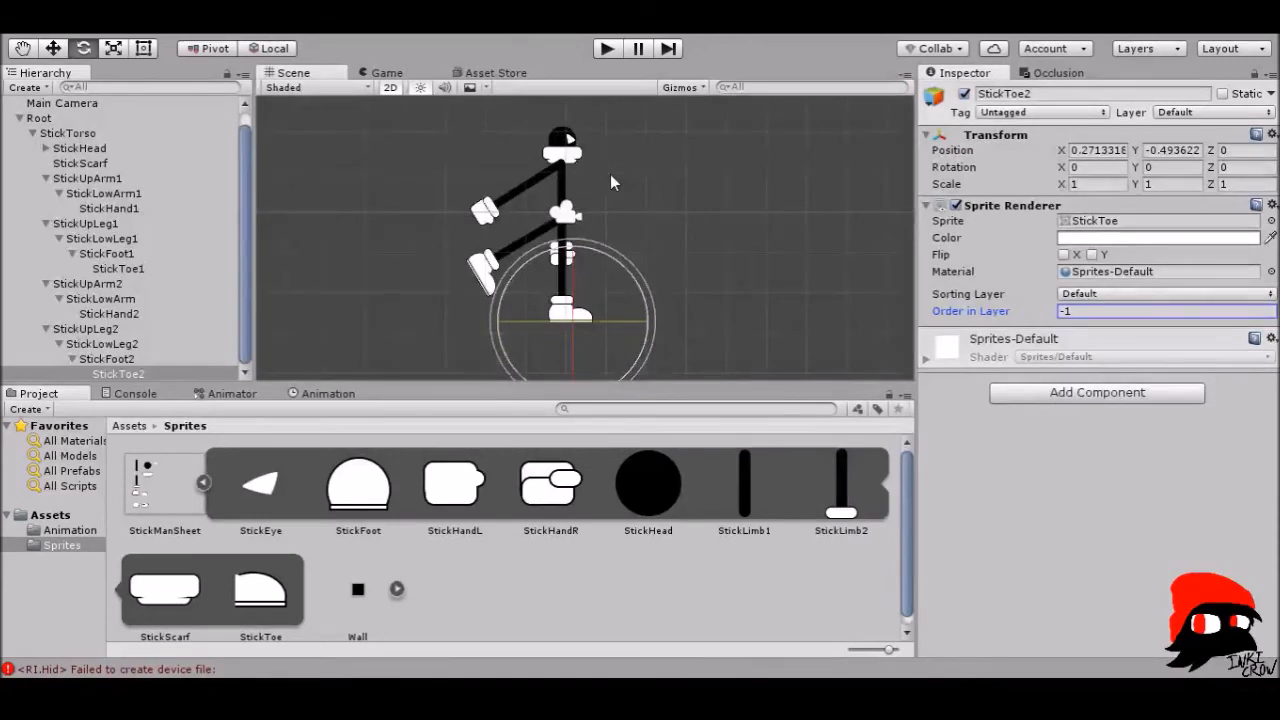
- Collapse the StickManSheet sprites and set StickUpLeg1's Z rotation to 0
click(203, 485)
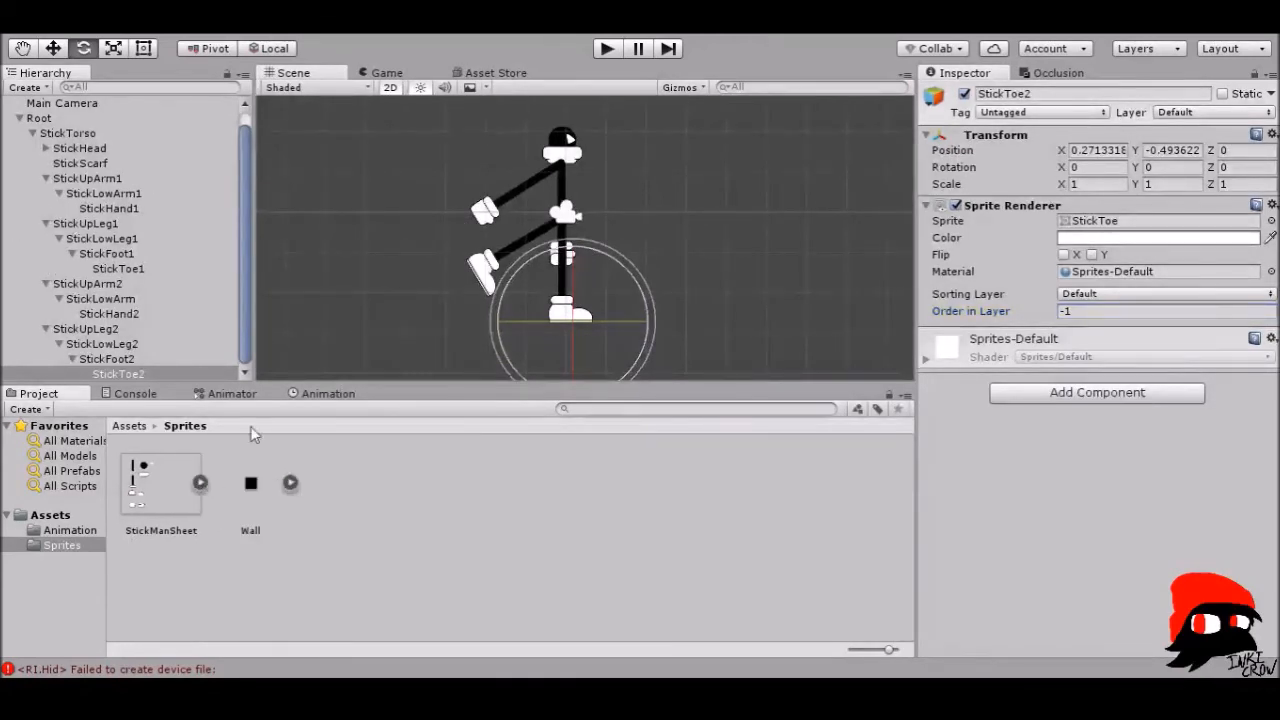
click(110, 331)
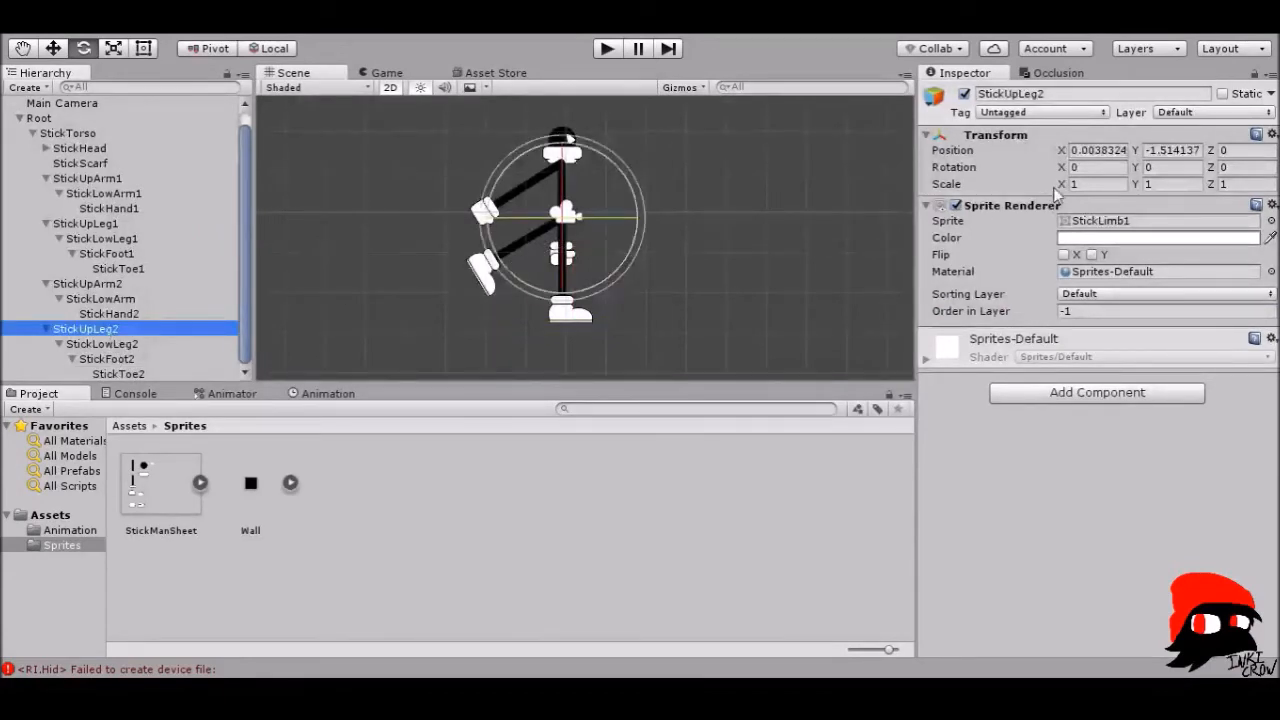
click(100, 224)
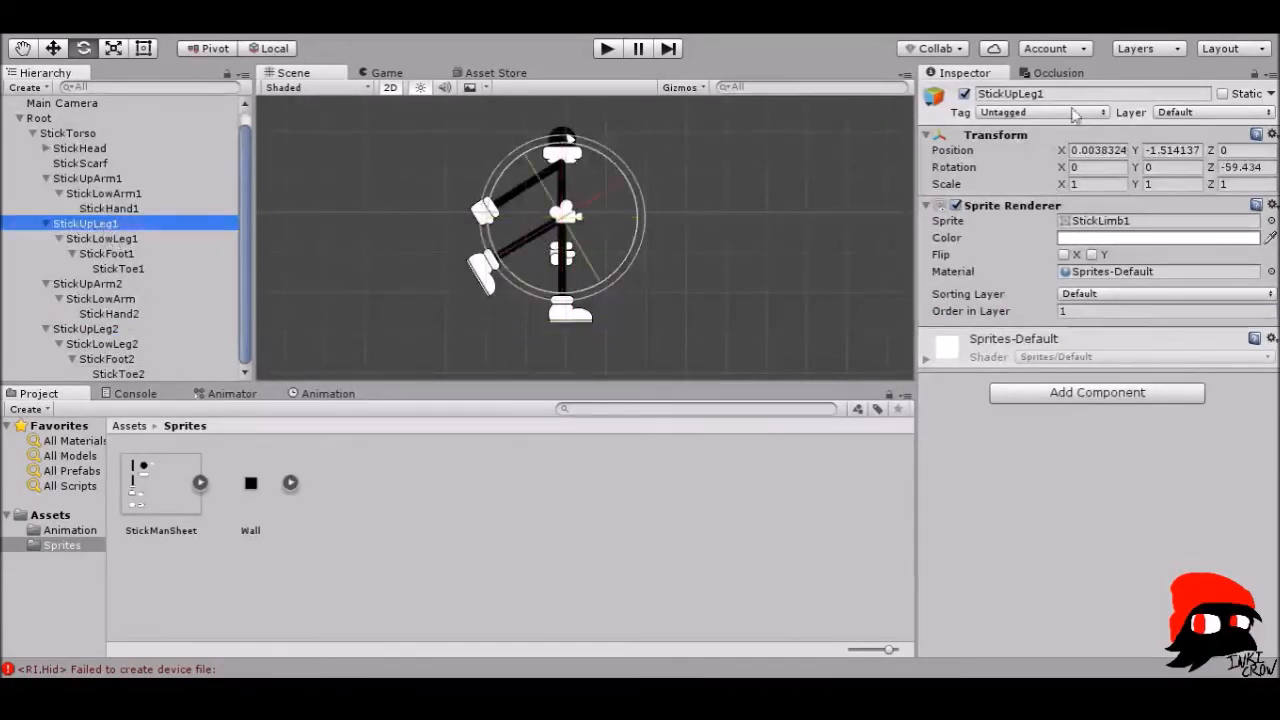
click(1255, 168)
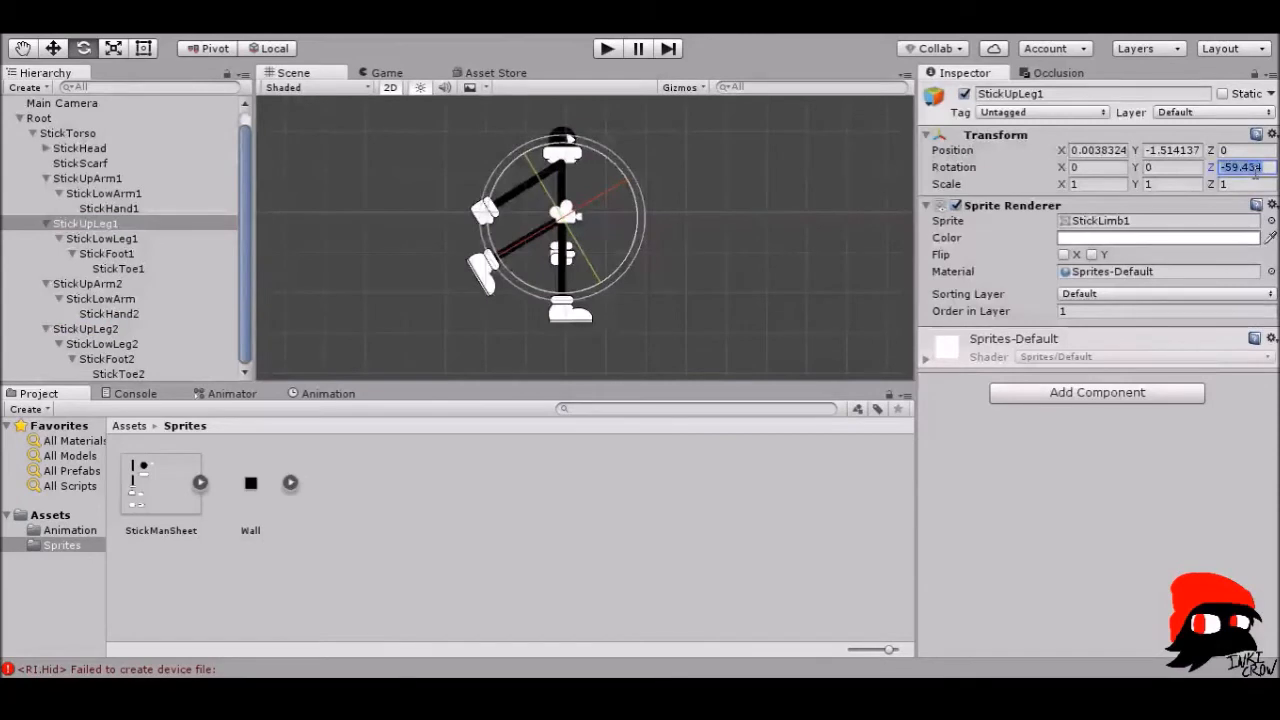
text(0)
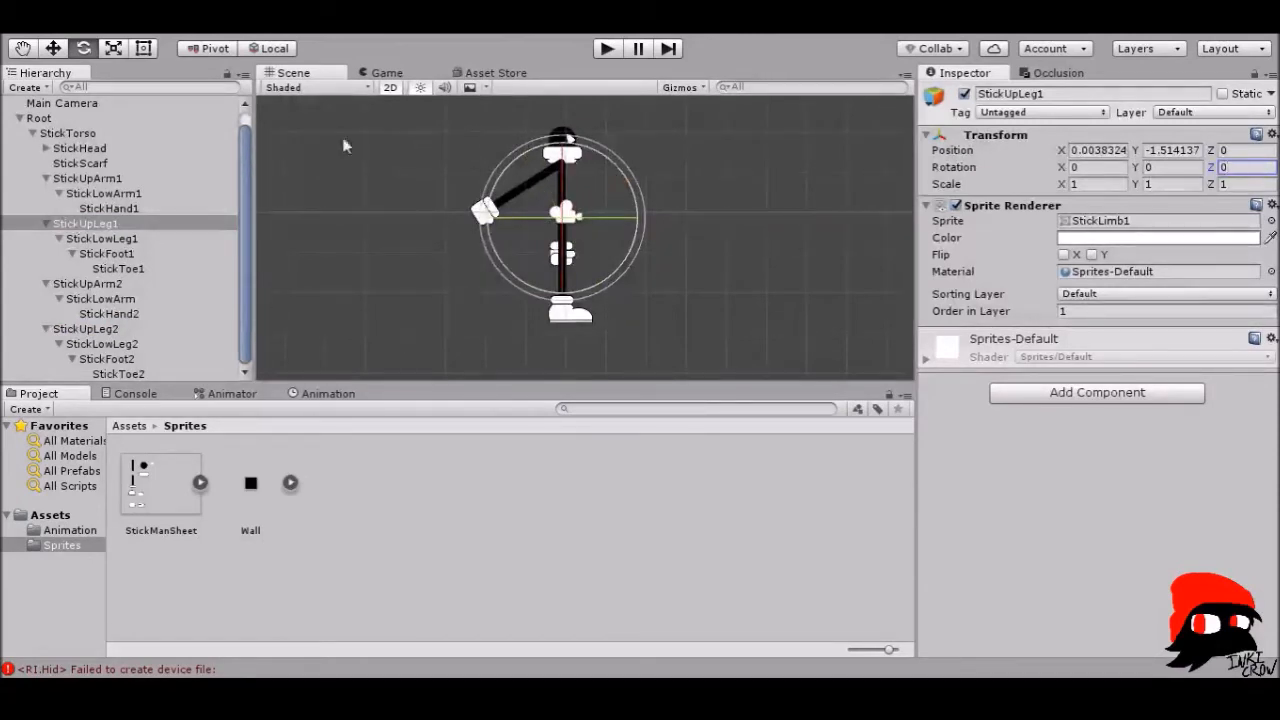
- Set StickUpArm1's Z rotation to 0 and check the straightened figure in the scene
click(90, 178)
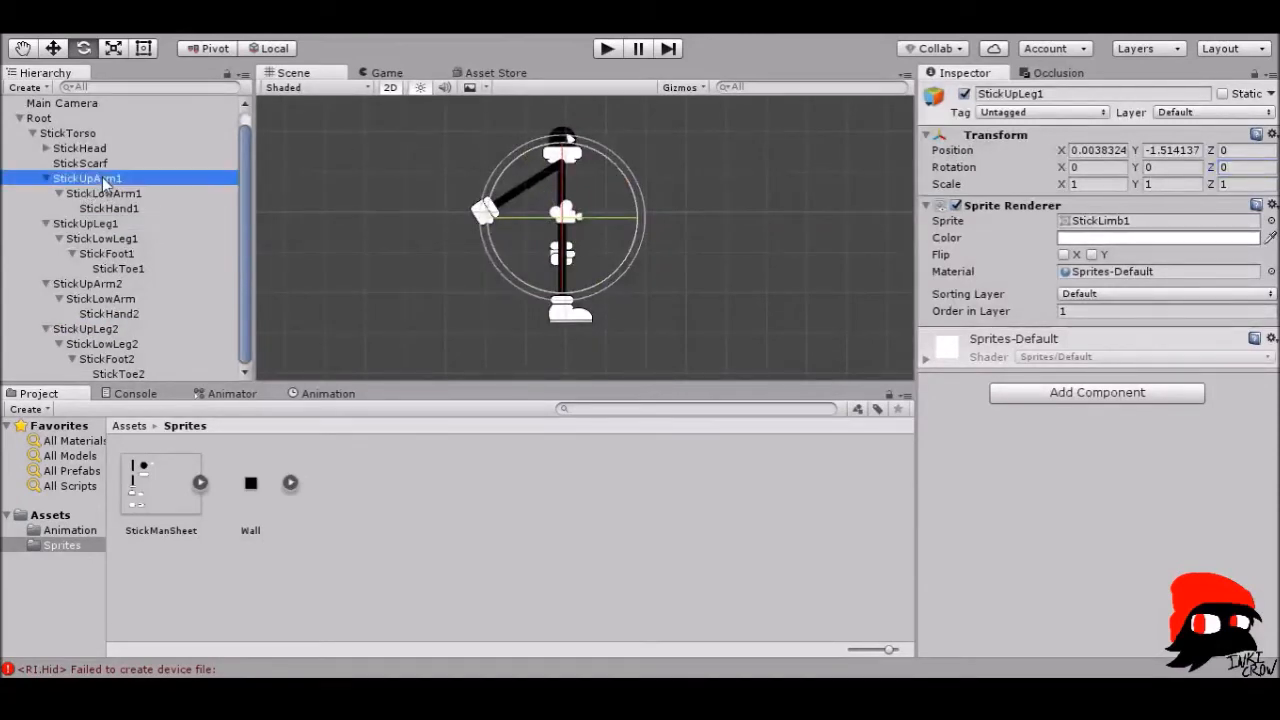
click(1255, 168)
text(0)
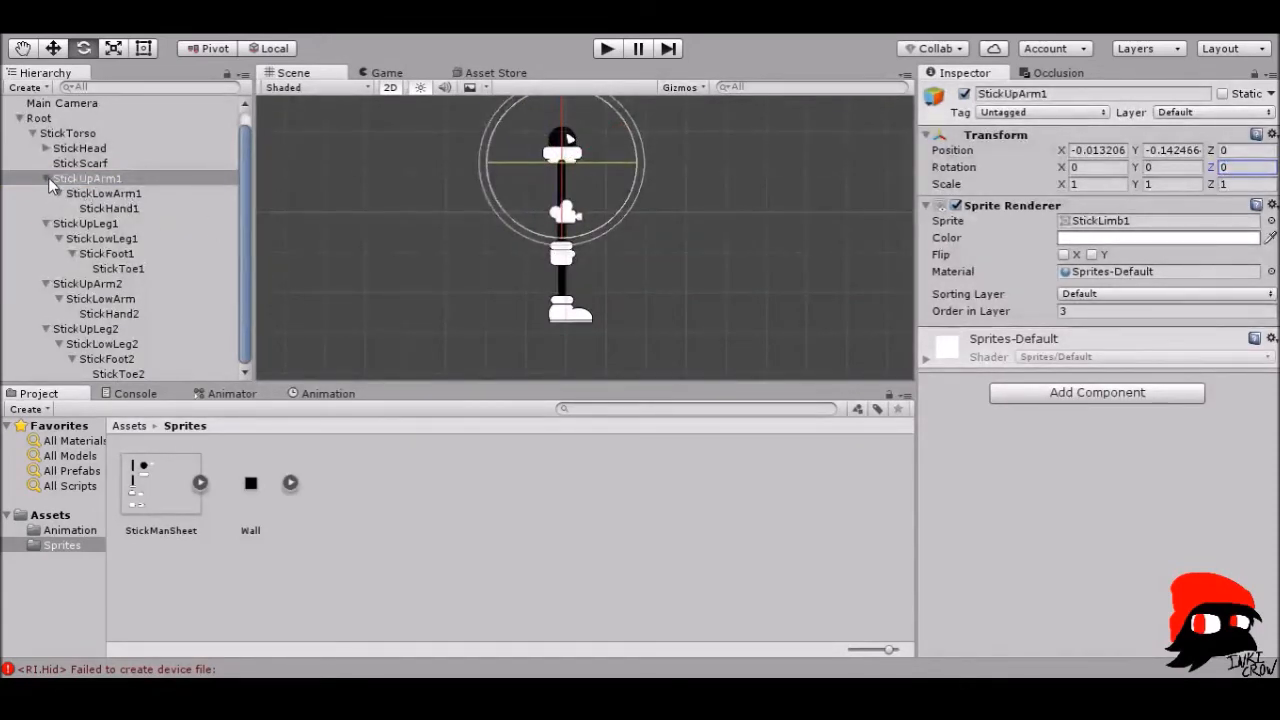
scroll(584, 190, up, 7)
middle_drag(582, 176, 622, 207)
scroll(622, 207, down, 8)
scroll(622, 207, up, 7)
scroll(622, 207, down, 4)
middle_drag(650, 305, 643, 299)
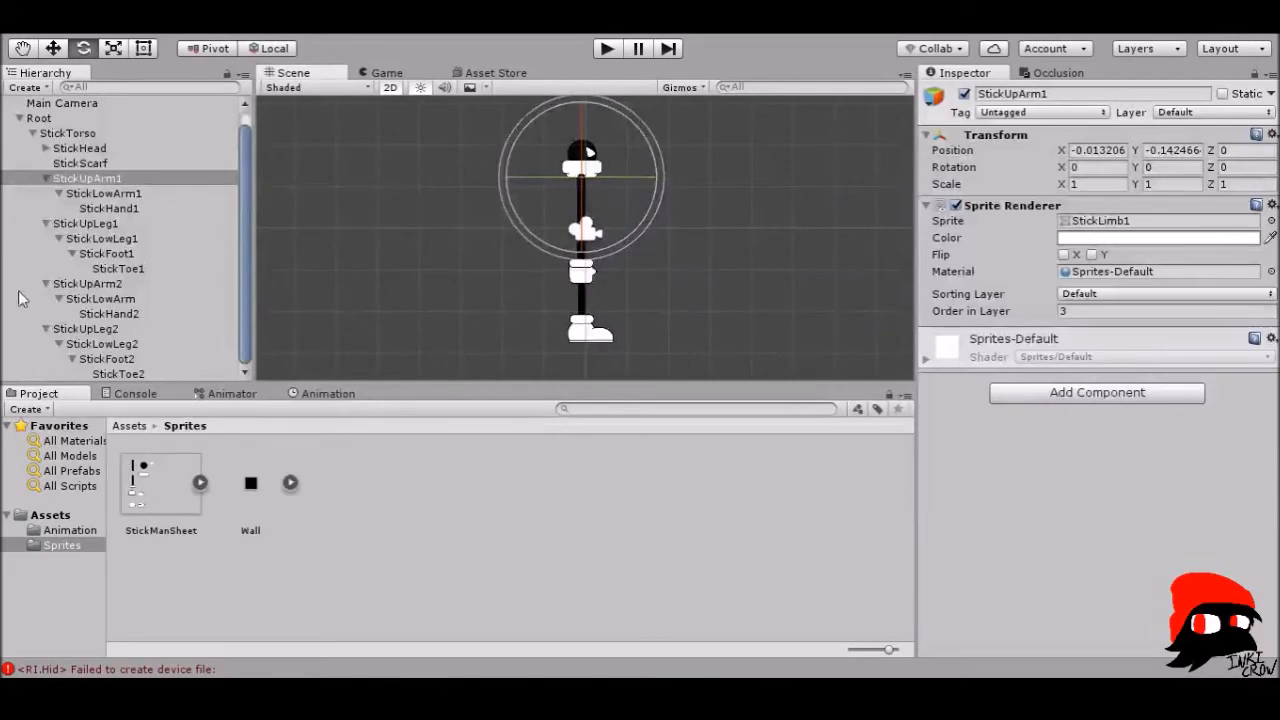
click(20, 119)
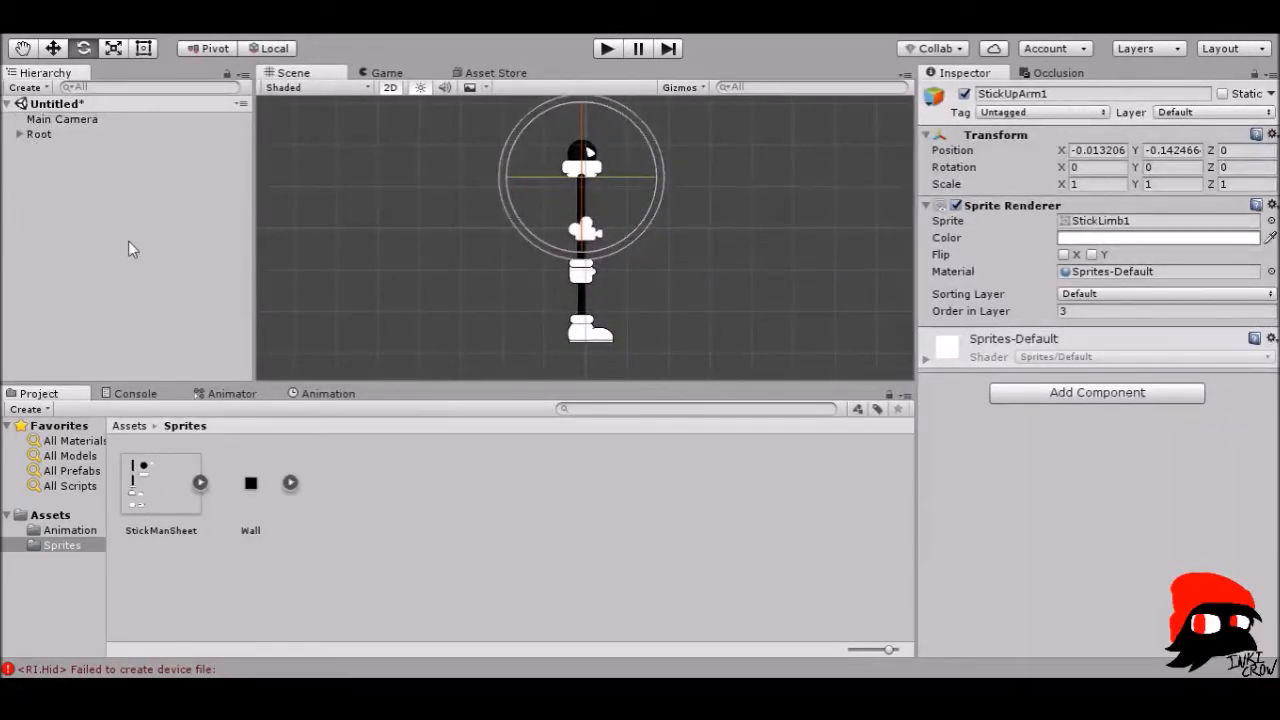
key(alt+shift+n)
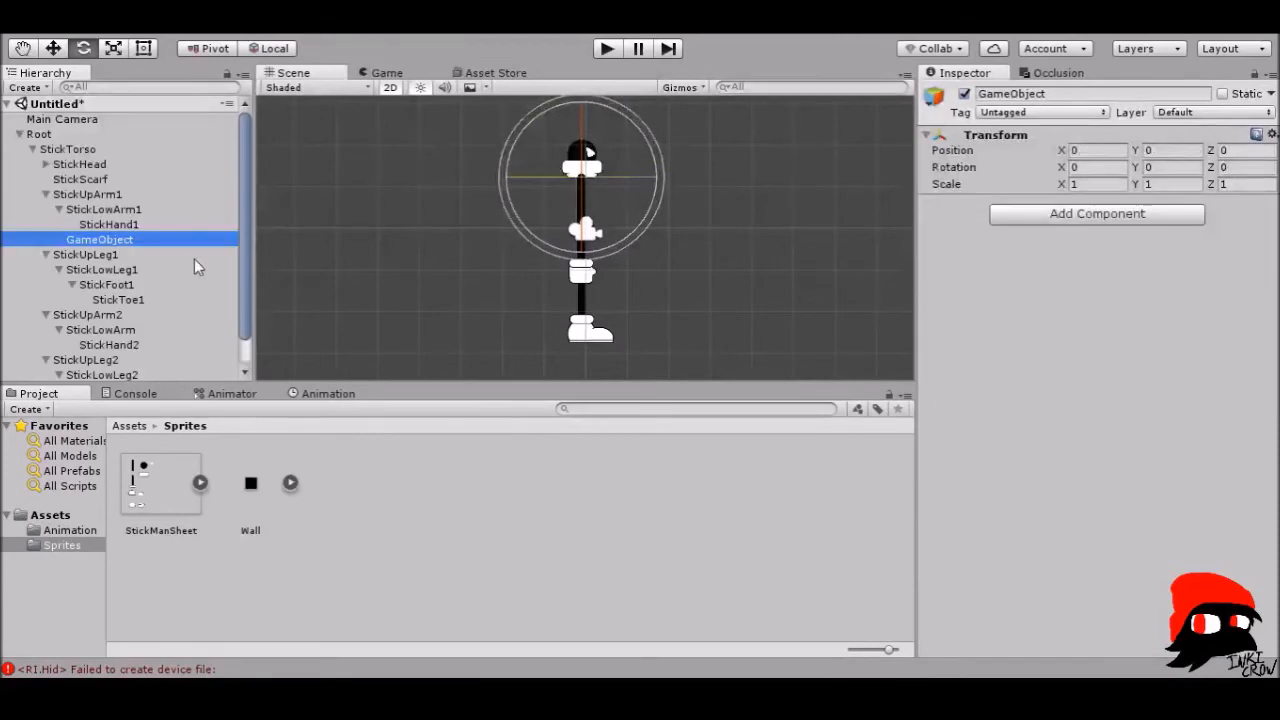
key(ctrl+z)
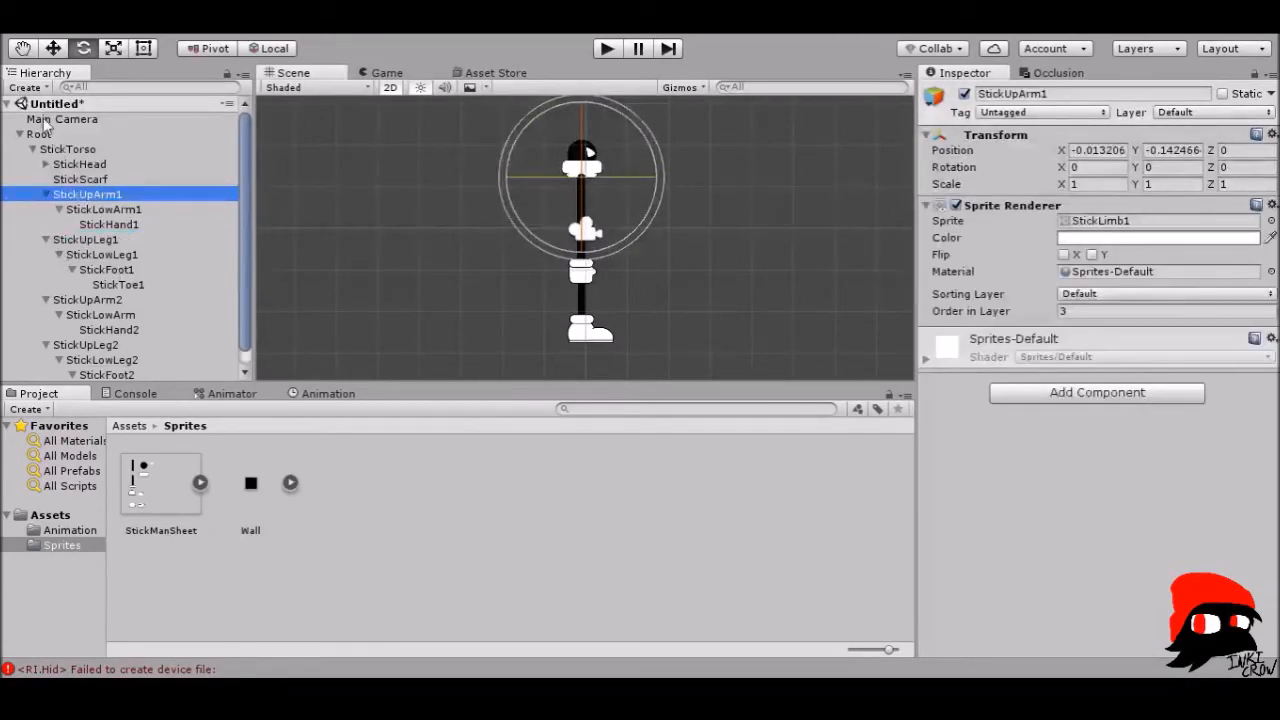
- Collapse Root, create an empty game object at the scene's top level and name it Player
click(20, 134)
click(92, 248)
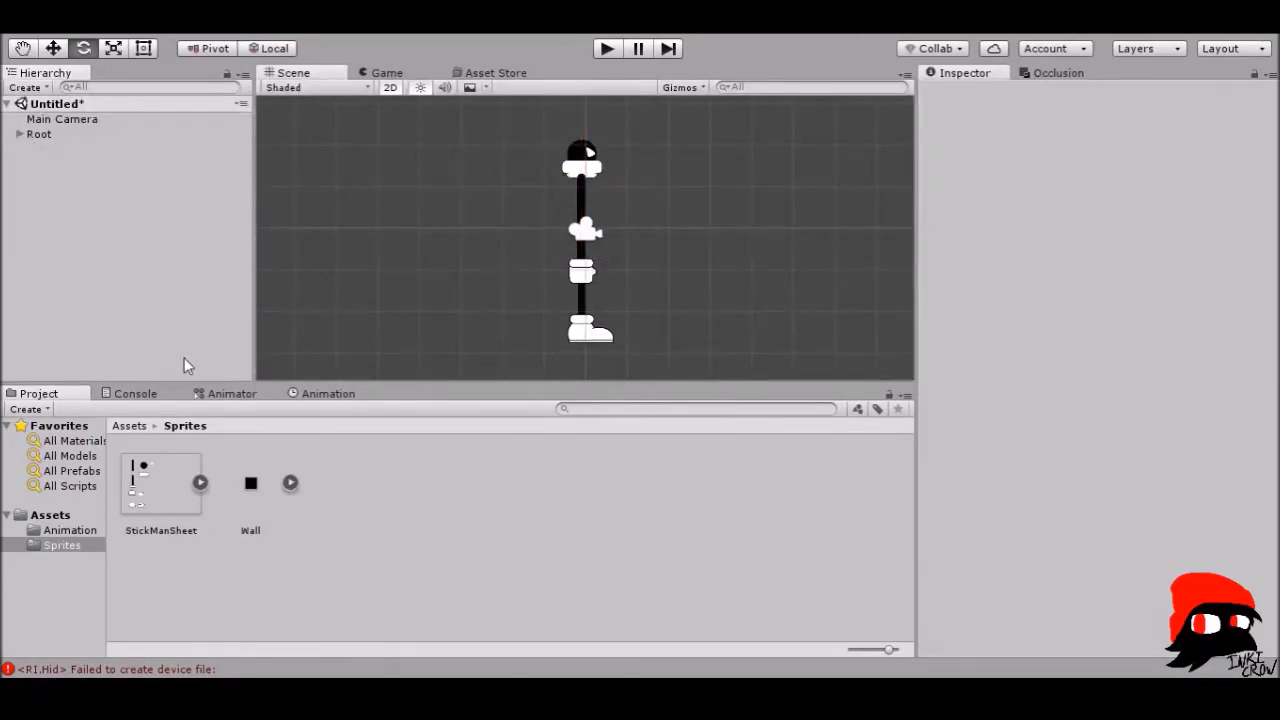
key(ctrl+shift+n)
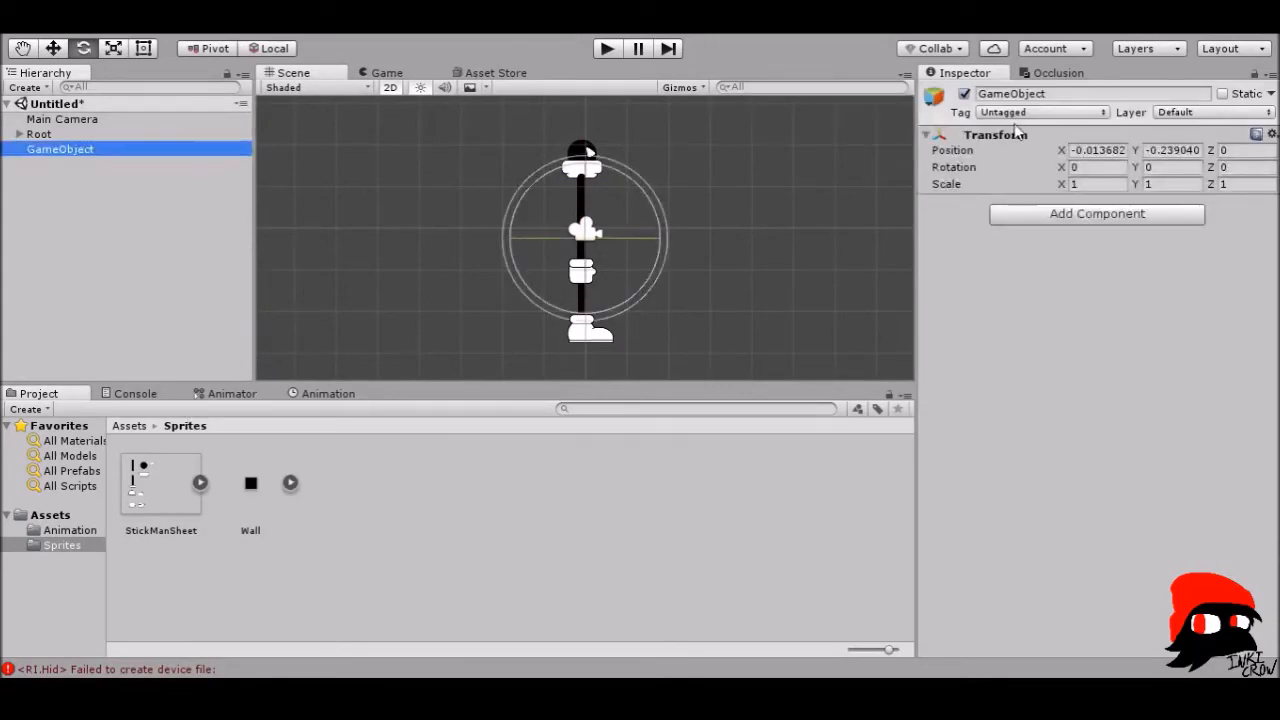
click(1038, 93)
text(Player)
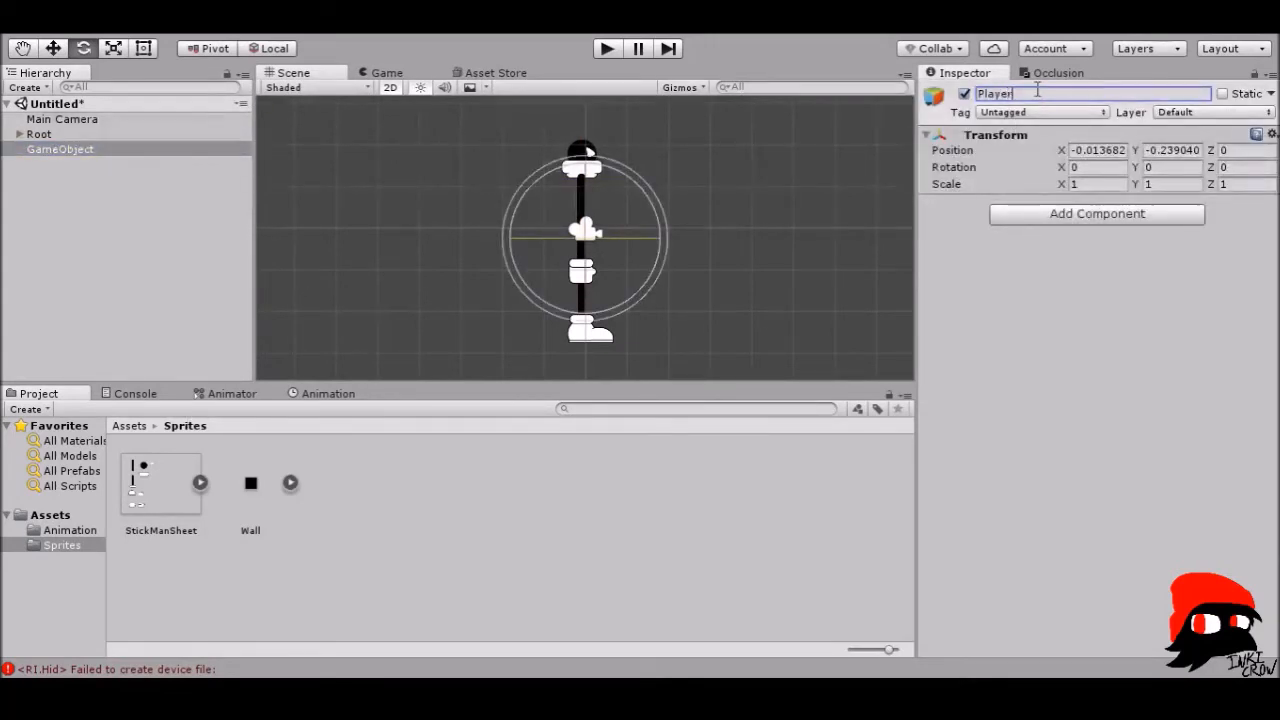
key(Return)
- Select all body parts from StickTorso through StickToe2 and move them up together until the feet rest at the scene origin
click(50, 135)
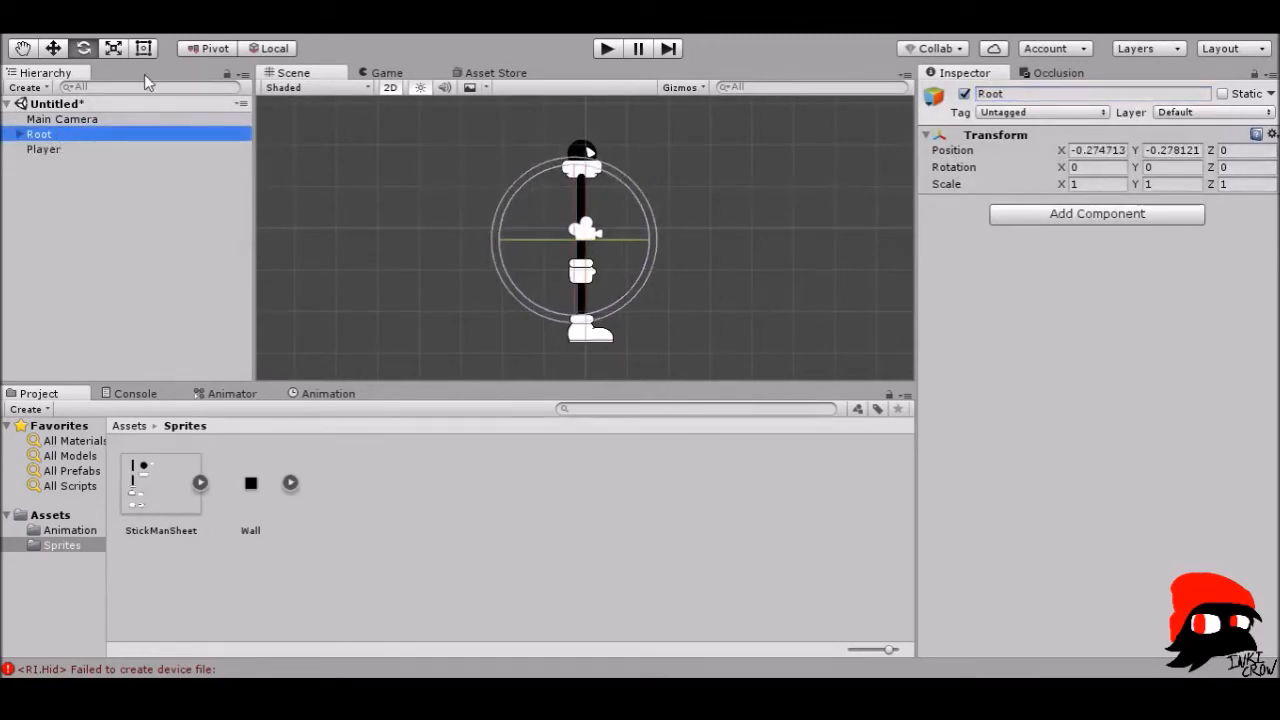
click(53, 48)
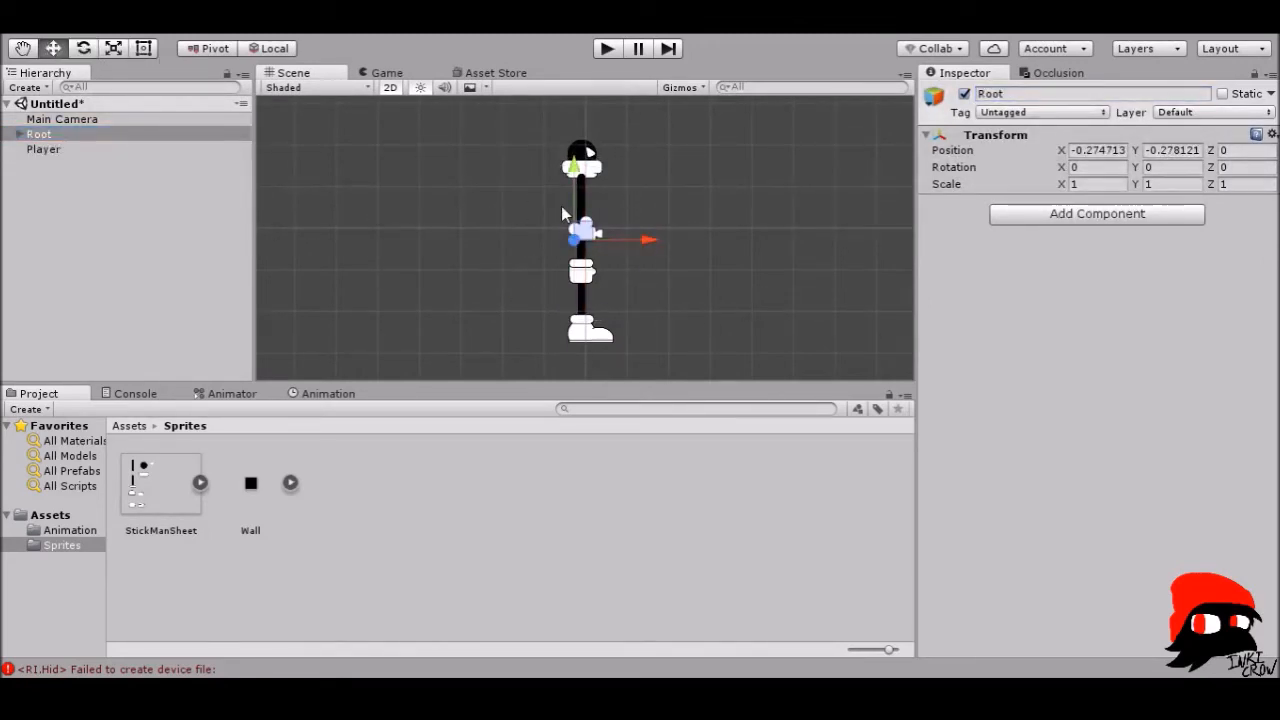
alt+click(19, 134)
click(95, 150)
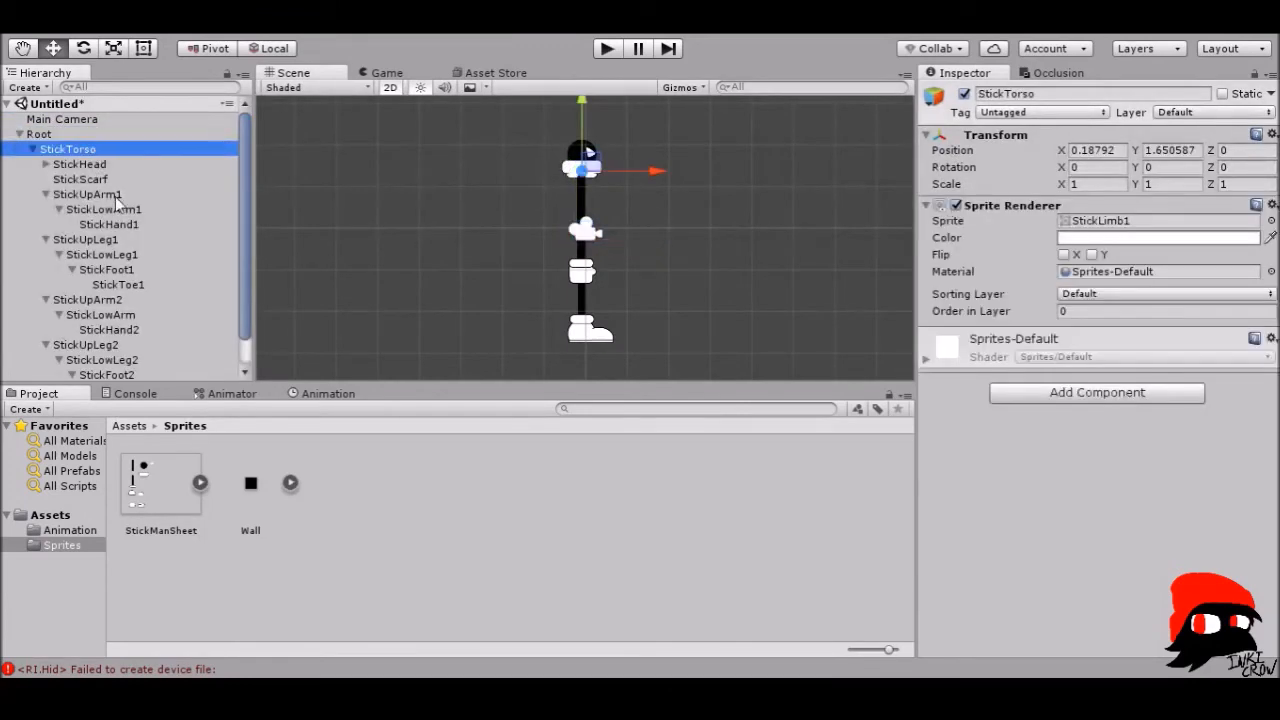
scroll(120, 360, down, 1)
shift+click(118, 359)
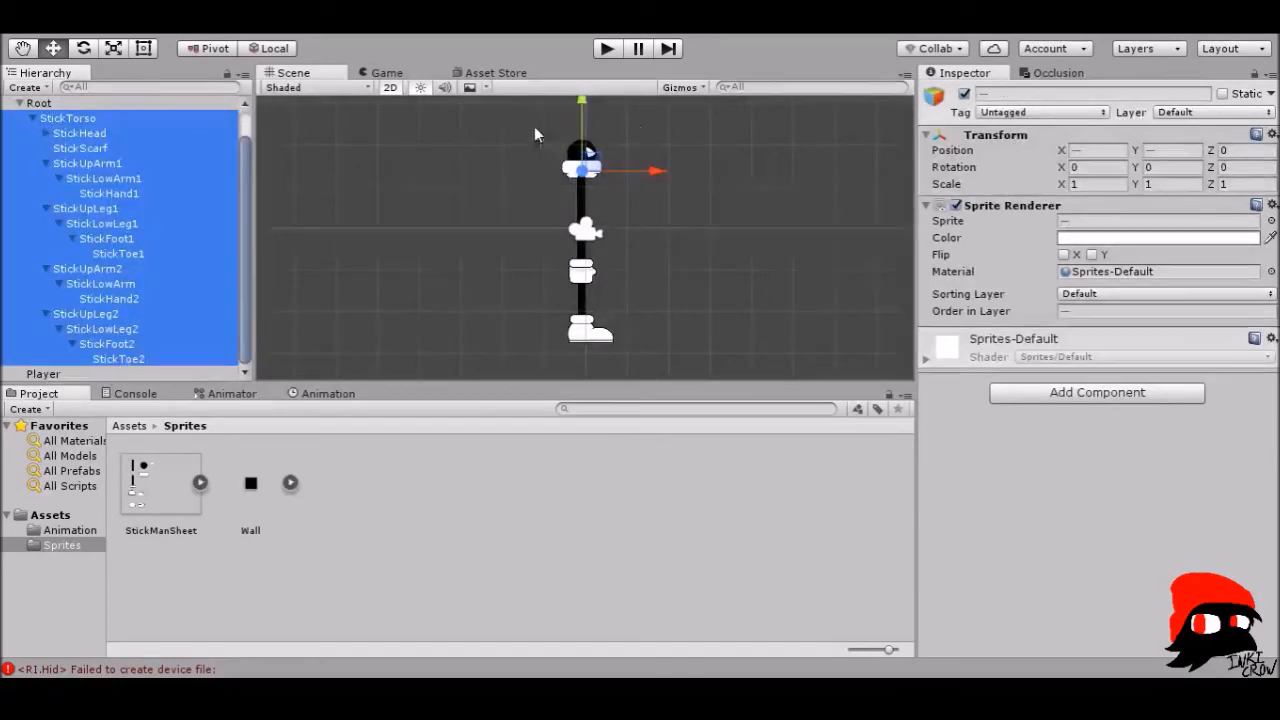
drag(581, 104, 581, 5)
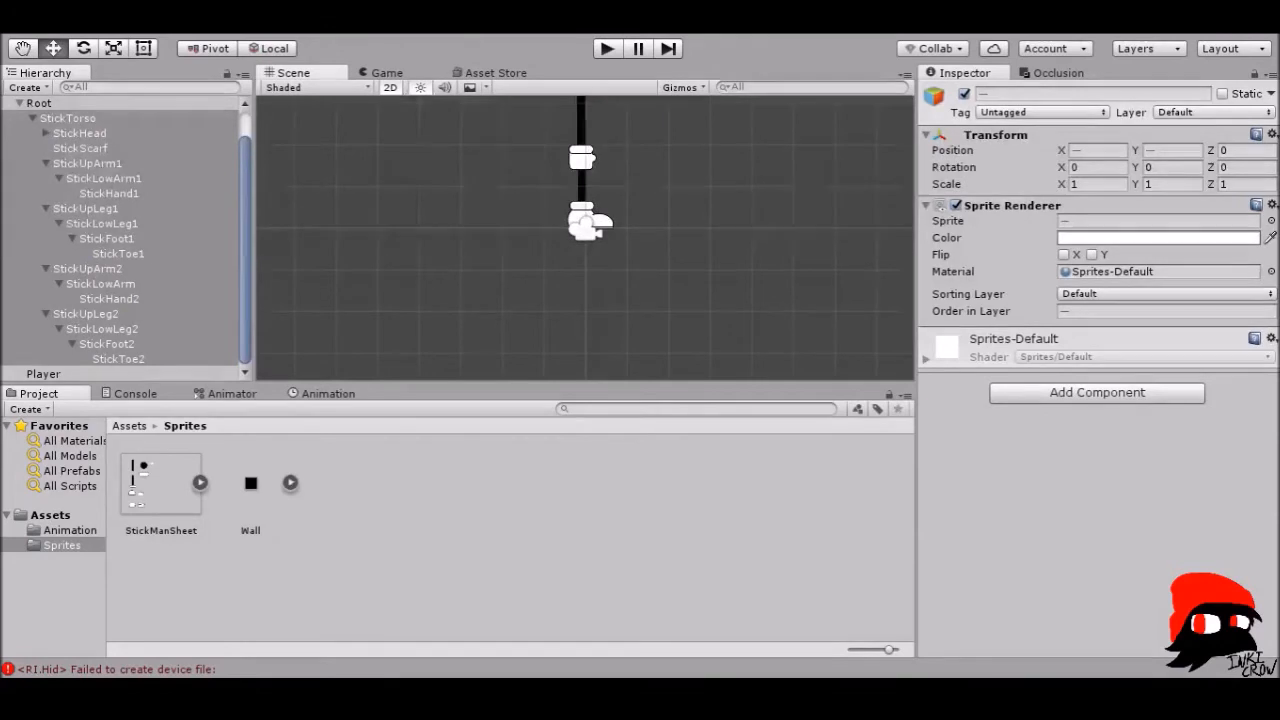
- Take StickTorso, with all its children, out of Root to the scene's top level
click(113, 101)
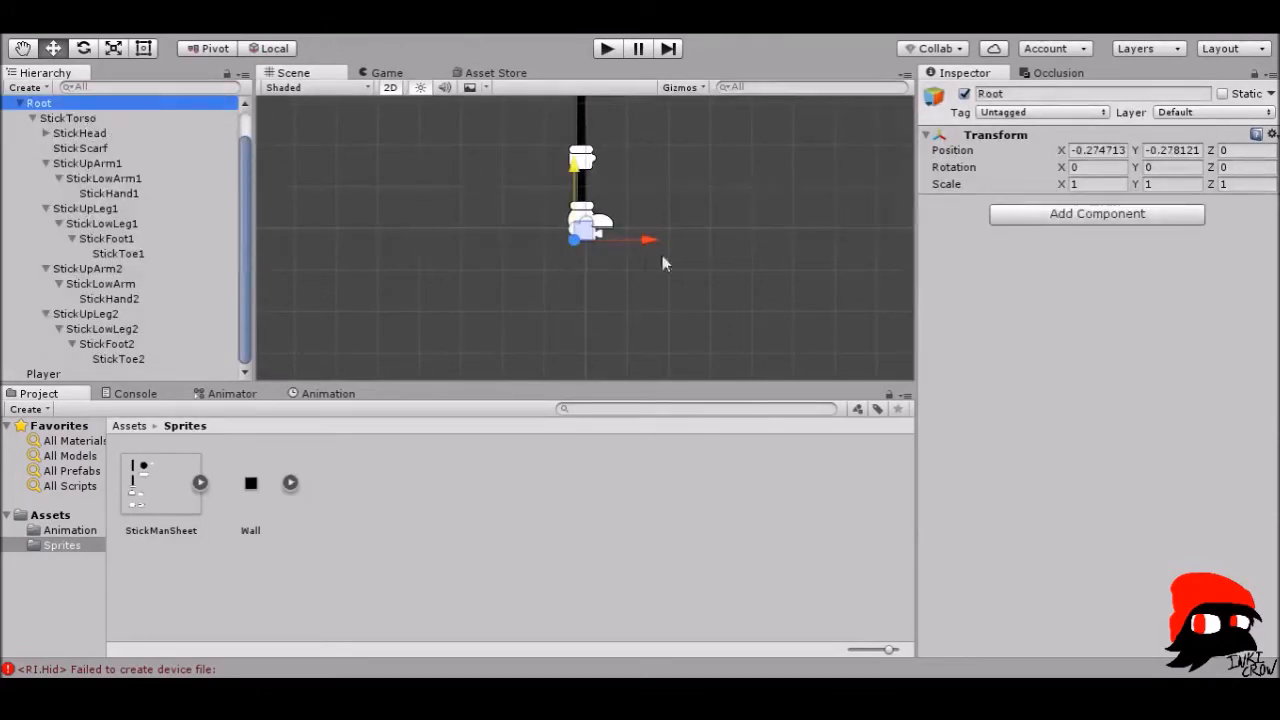
scroll(101, 152, up, 2)
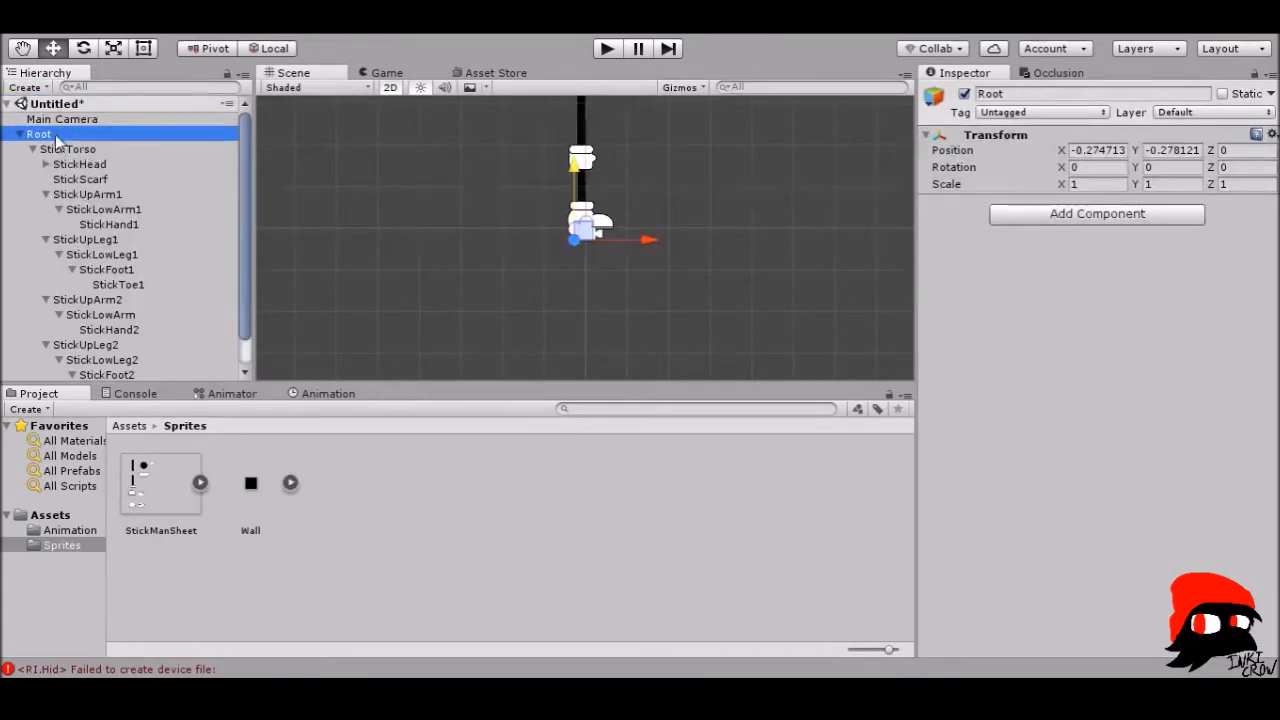
click(33, 149)
drag(55, 149, 54, 125)
- Move the empty Root to the sole of the feet, at about X 0.08, Y -0.019
click(42, 149)
scroll(580, 235, up, 3)
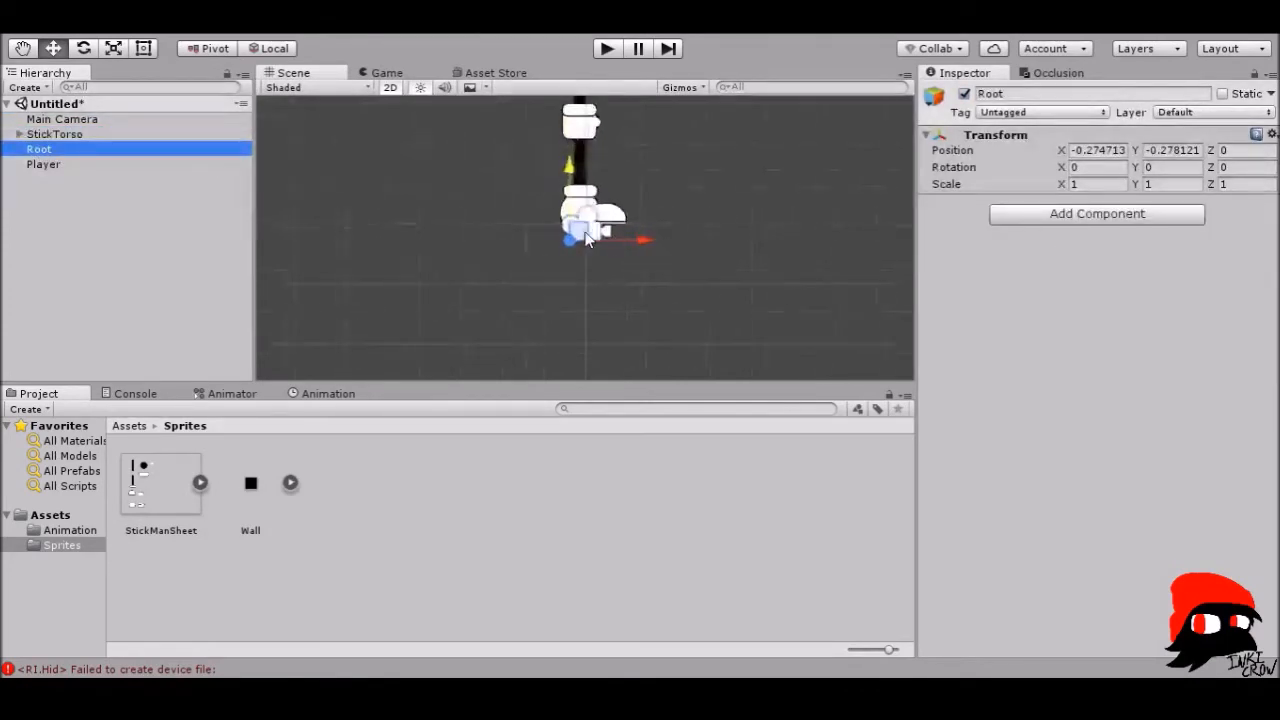
drag(577, 231, 608, 208)
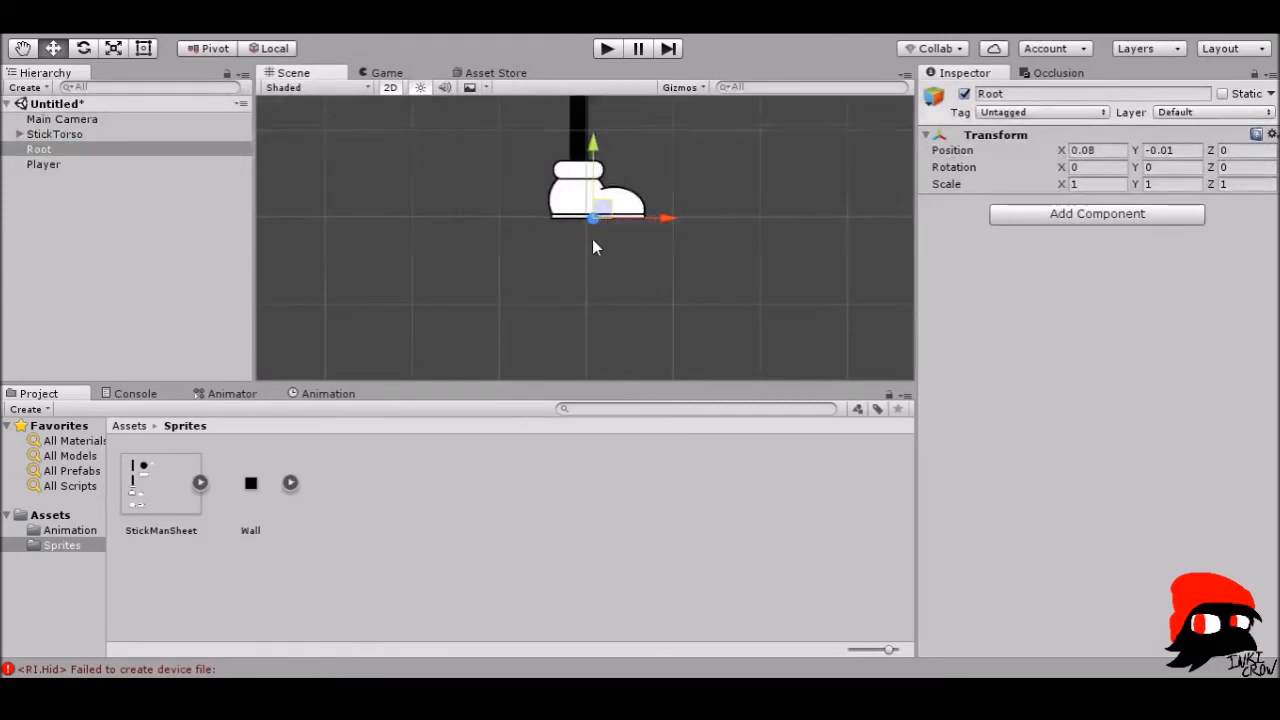
scroll(592, 246, up, 3)
drag(606, 120, 607, 124)
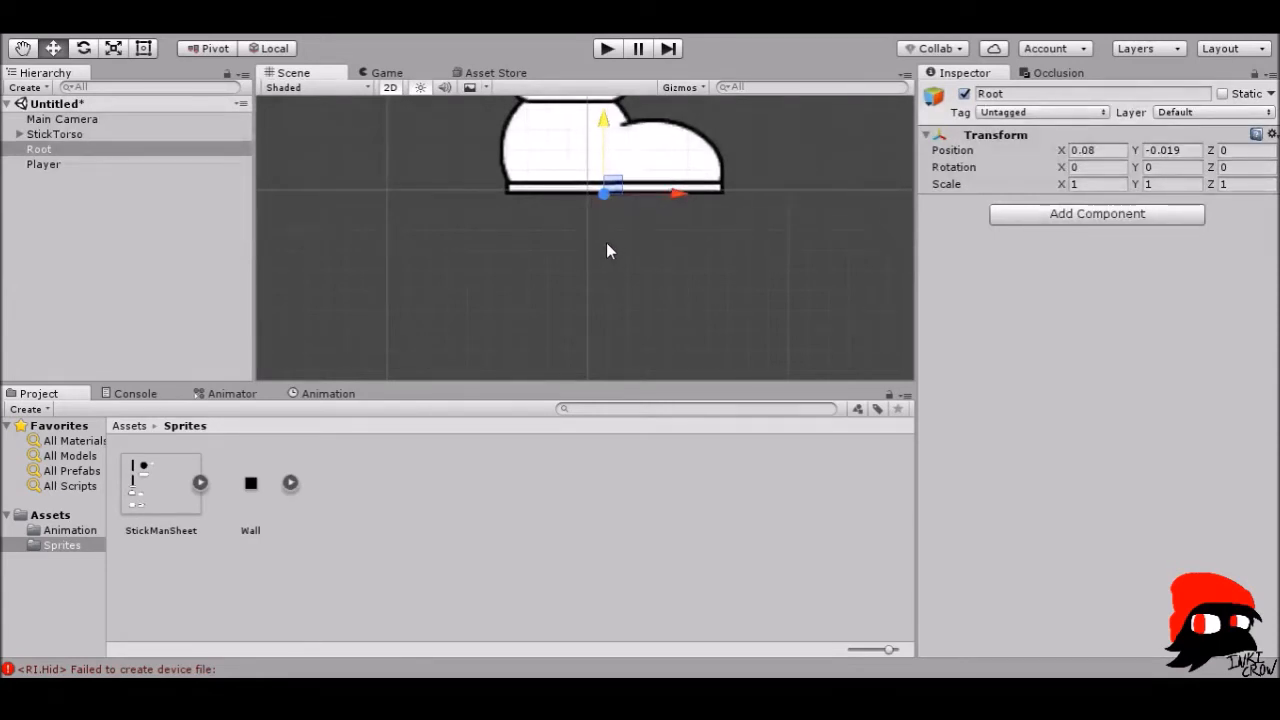
scroll(627, 195, down, 2)
scroll(627, 195, down, 3)
scroll(603, 182, up, 2)
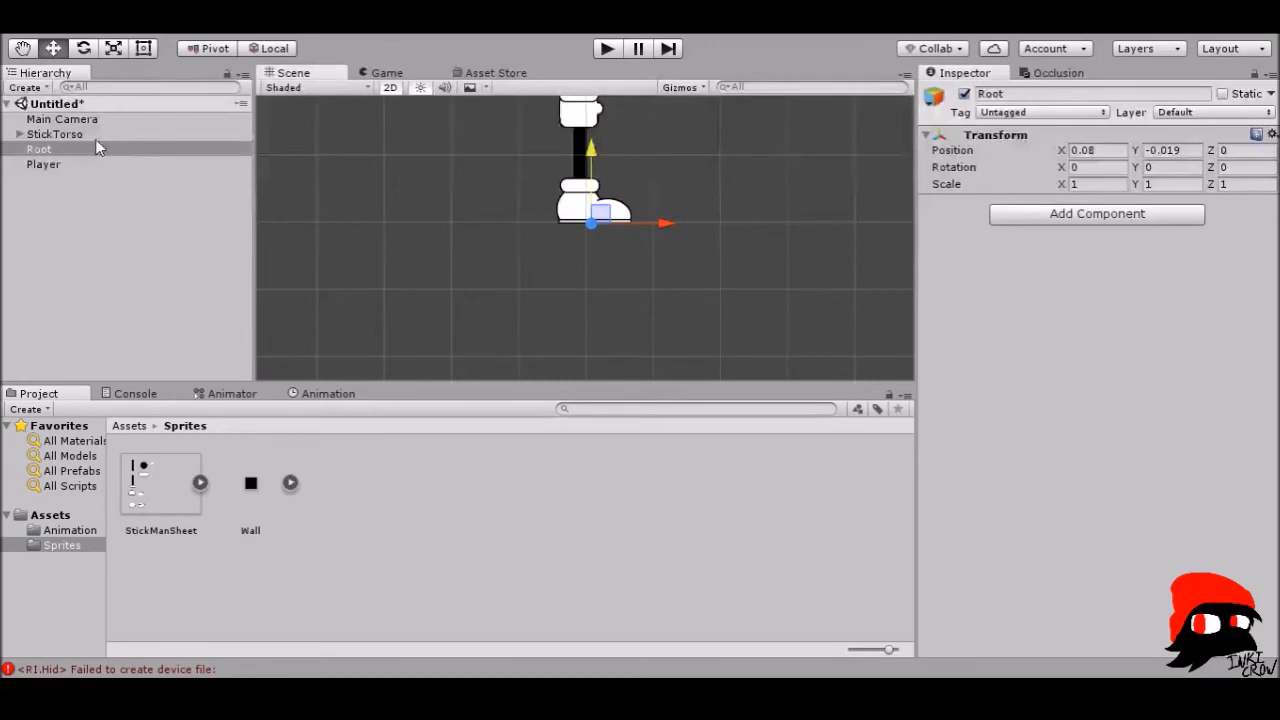
- Nest StickTorso under Root again and collapse Root
drag(97, 133, 68, 150)
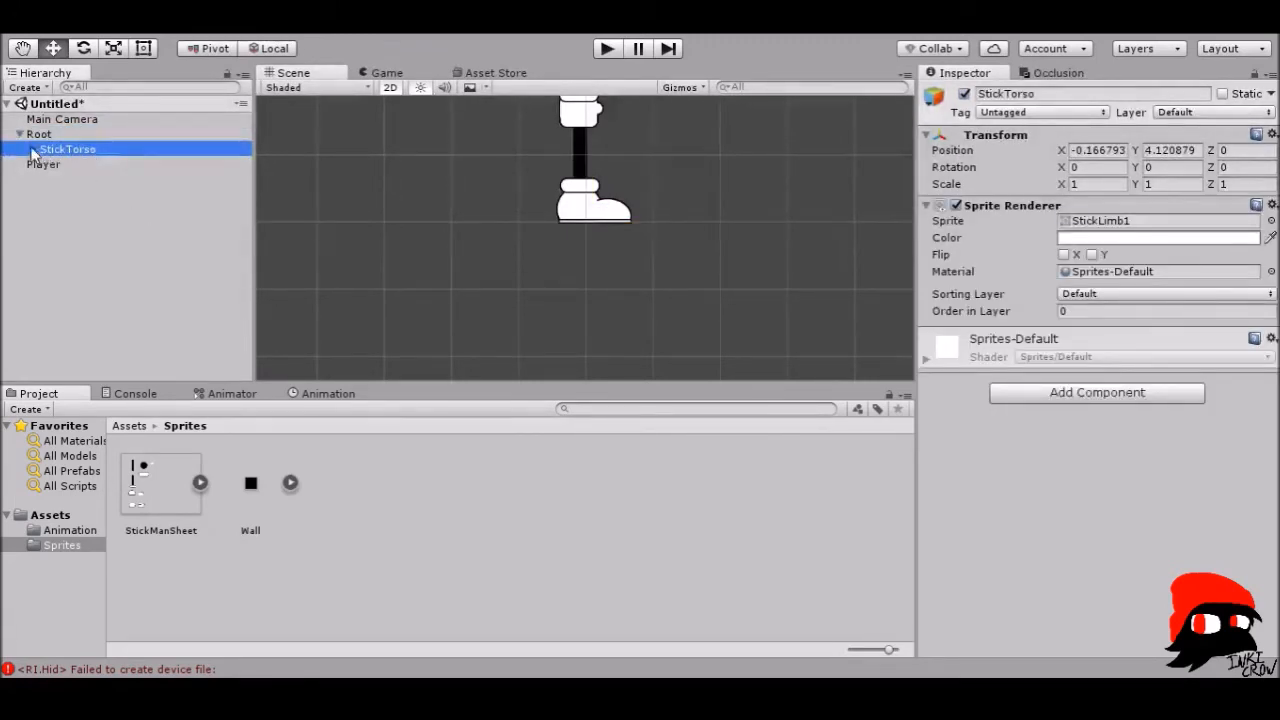
click(19, 134)
click(48, 137)
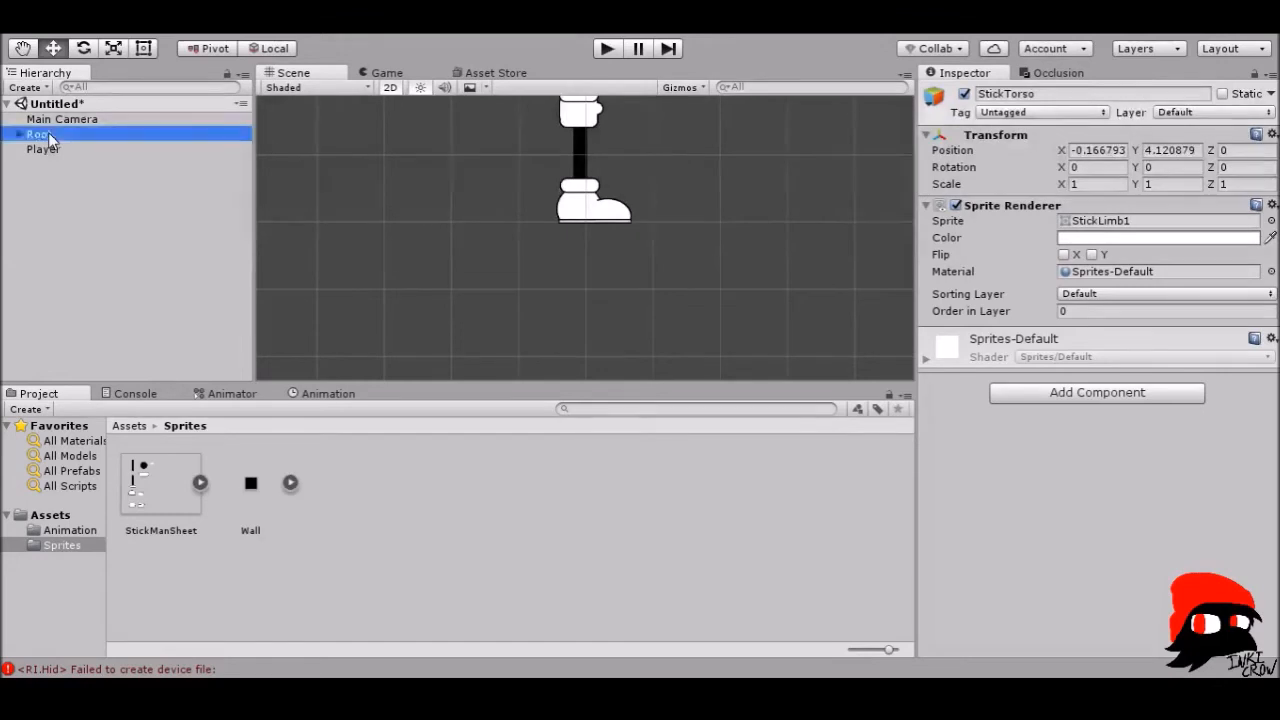
- Move the empty Player to the middle of the figure, at about X -0.06, Y 2.36, and nest Root under it
click(43, 149)
scroll(554, 210, down, 4)
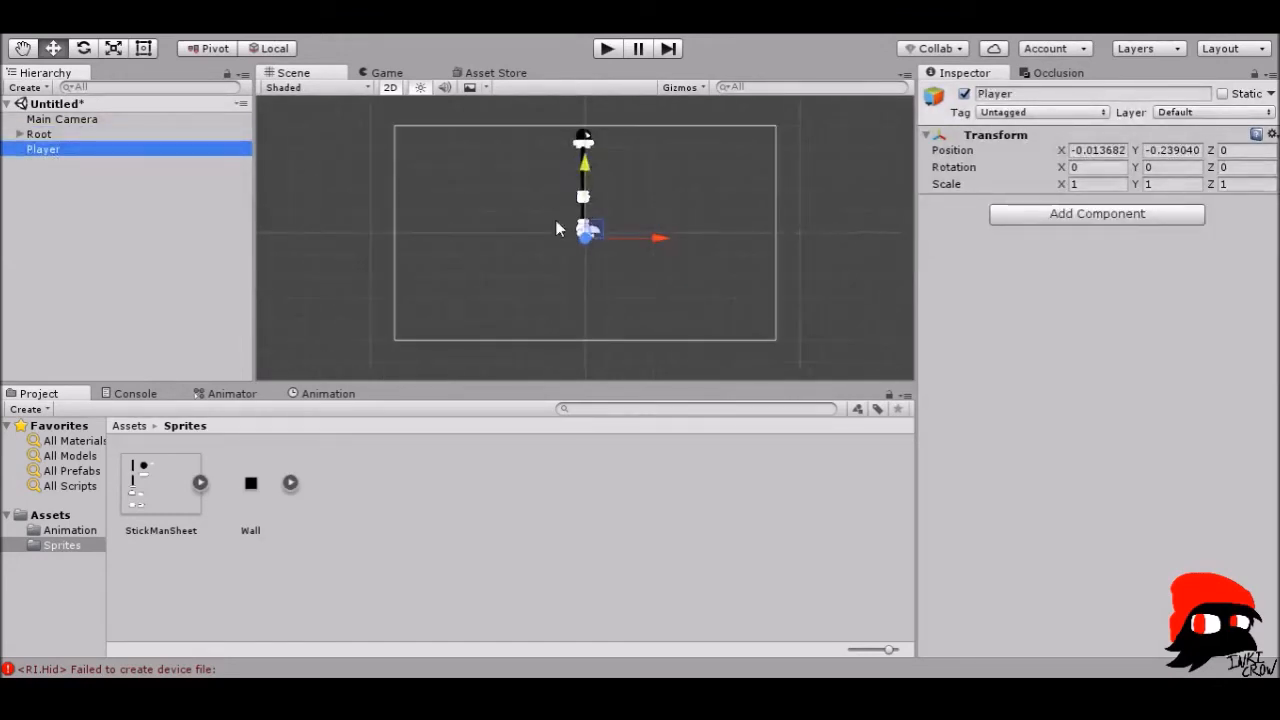
drag(594, 232, 595, 176)
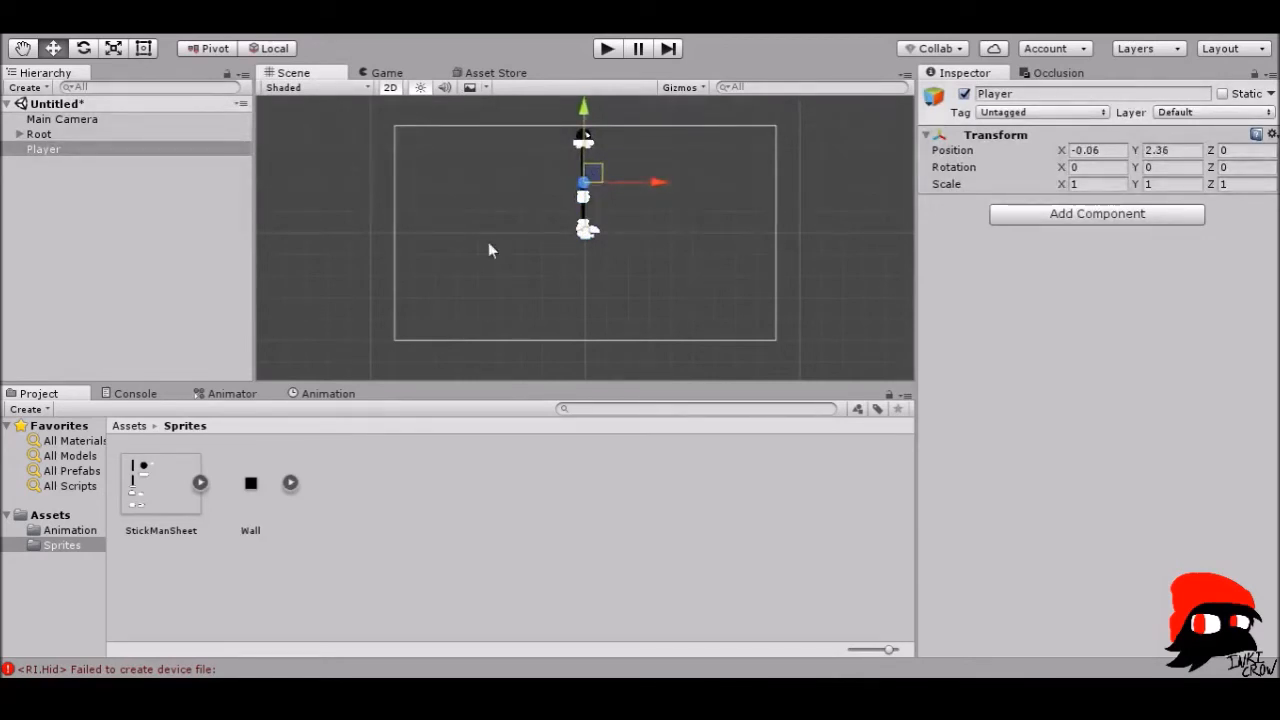
click(47, 150)
drag(50, 133, 56, 150)
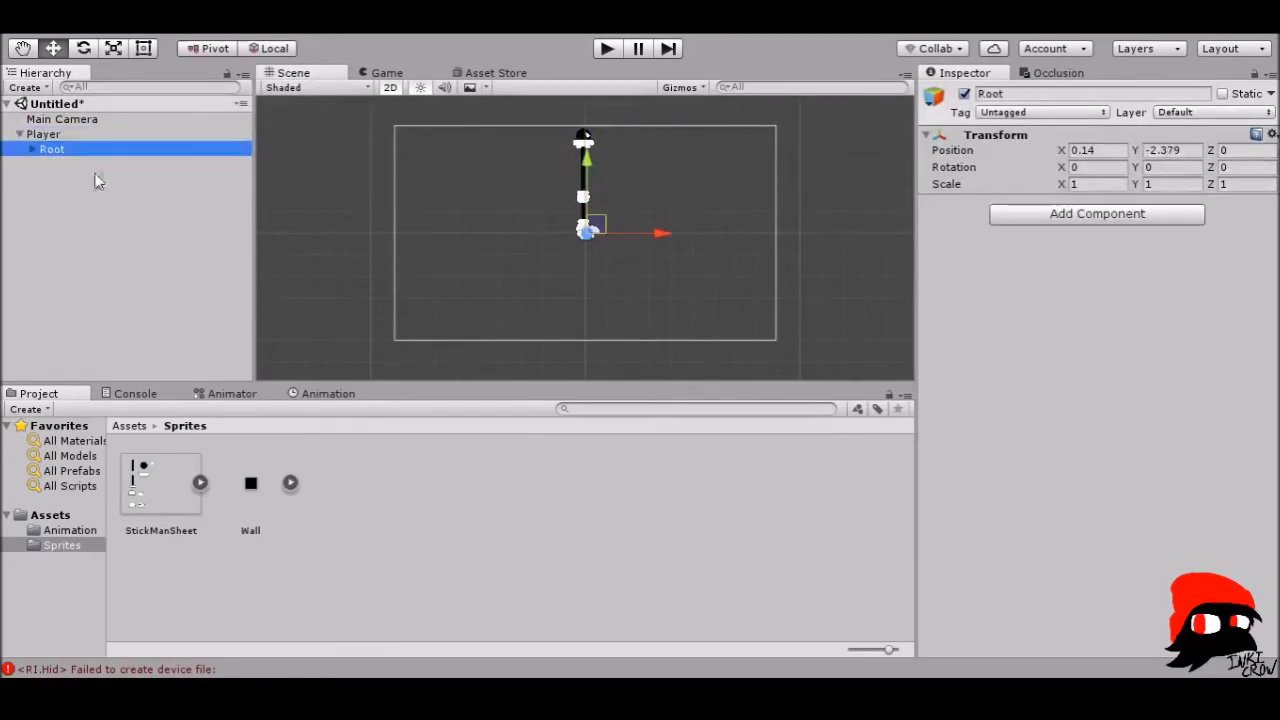
- Move Player with the whole figure to the centre of the camera frame, at about X -0.02, Y 0.11
click(48, 136)
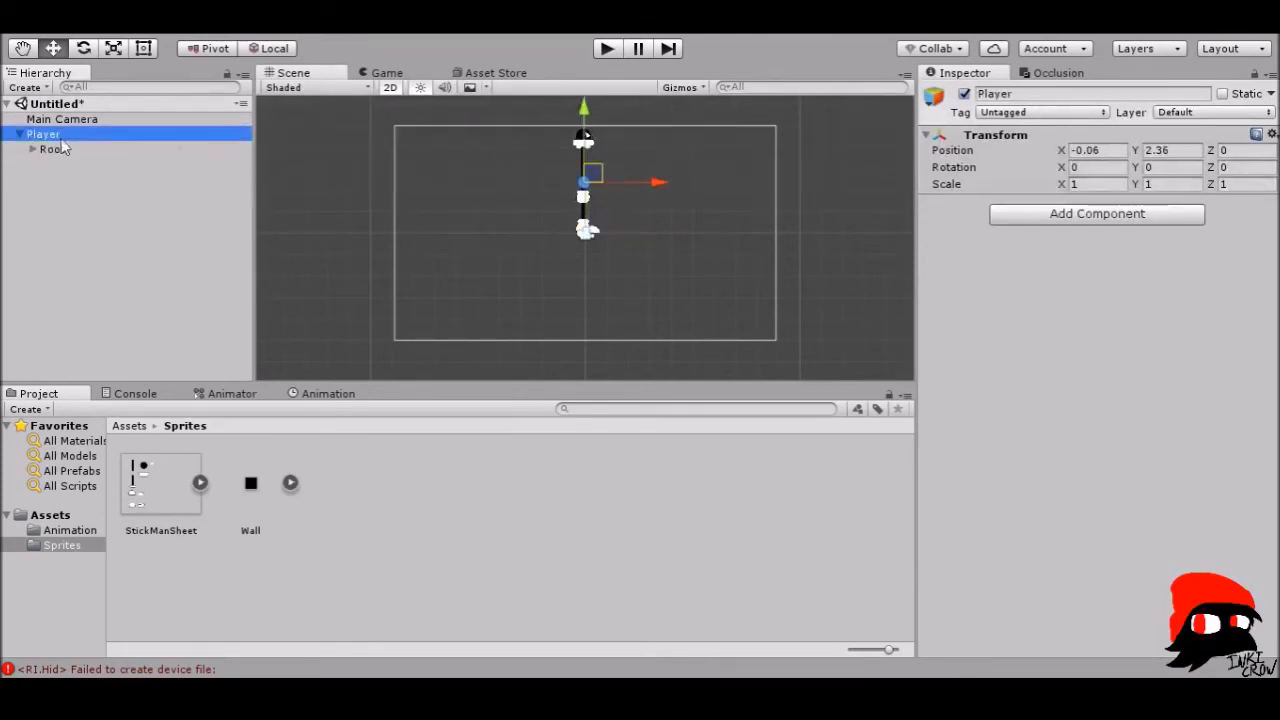
drag(598, 176, 593, 223)
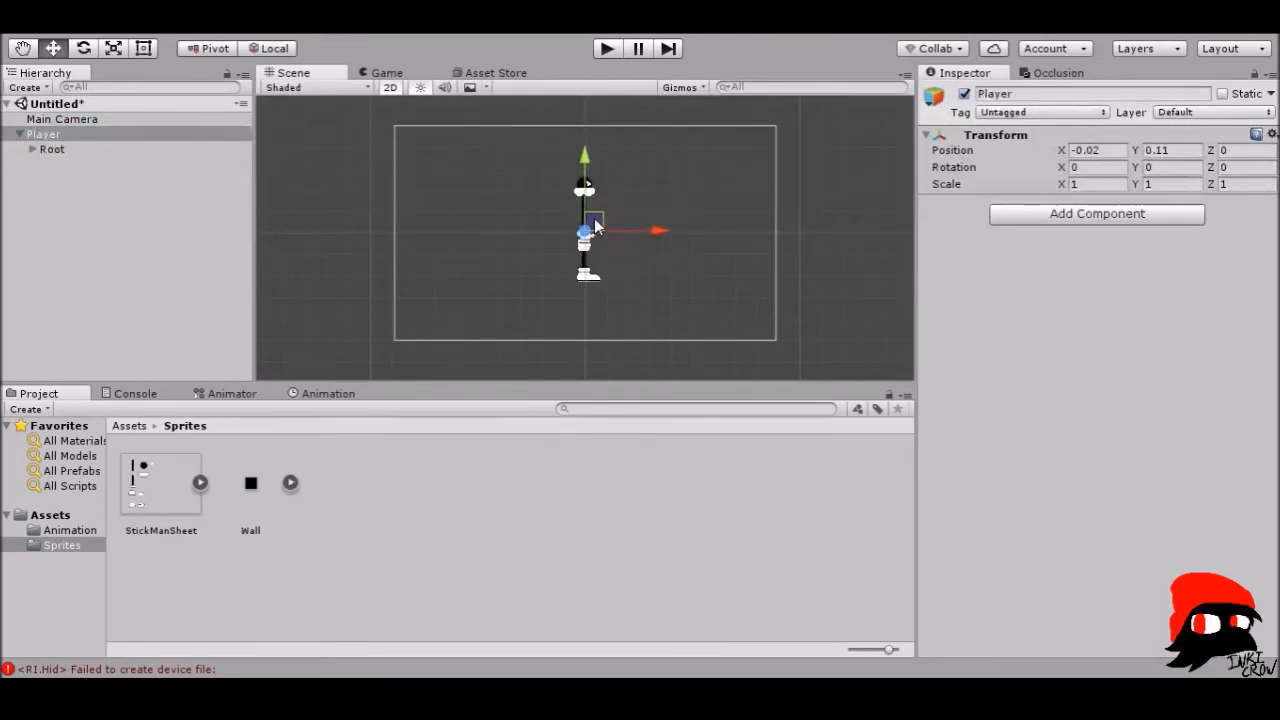
scroll(588, 311, up, 3)
scroll(599, 298, down, 1)
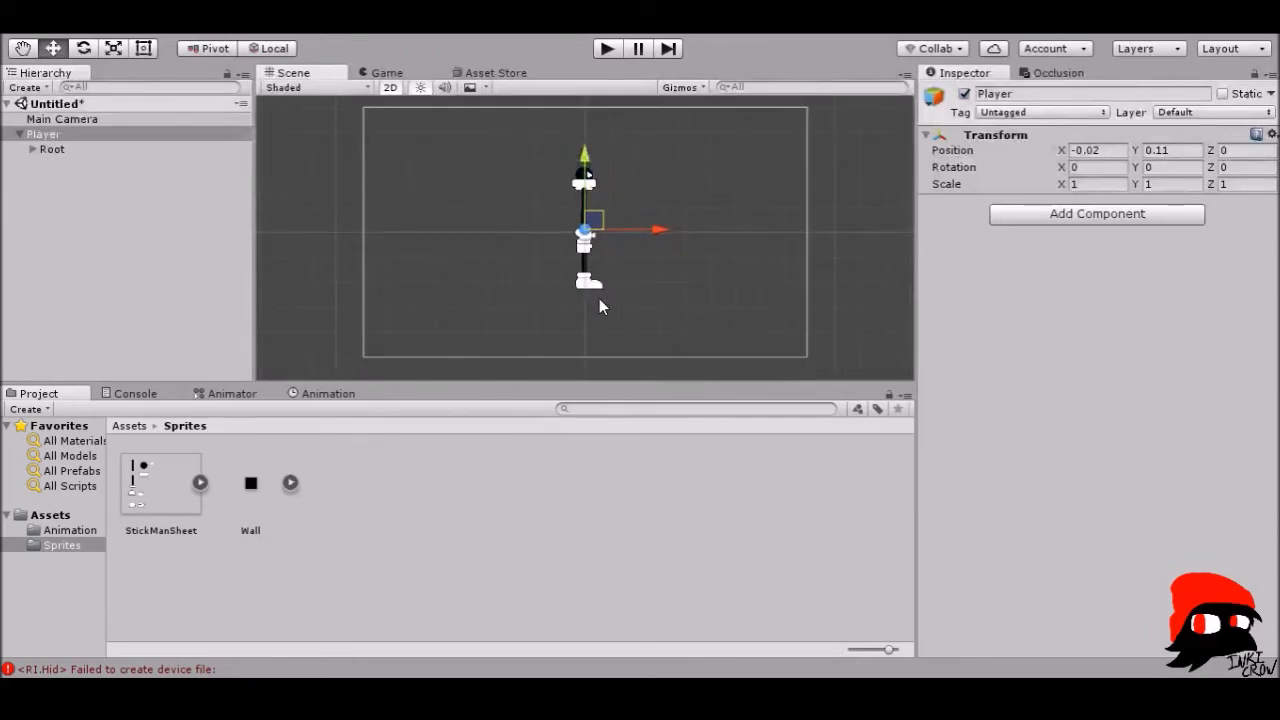
middle_drag(645, 243, 643, 248)
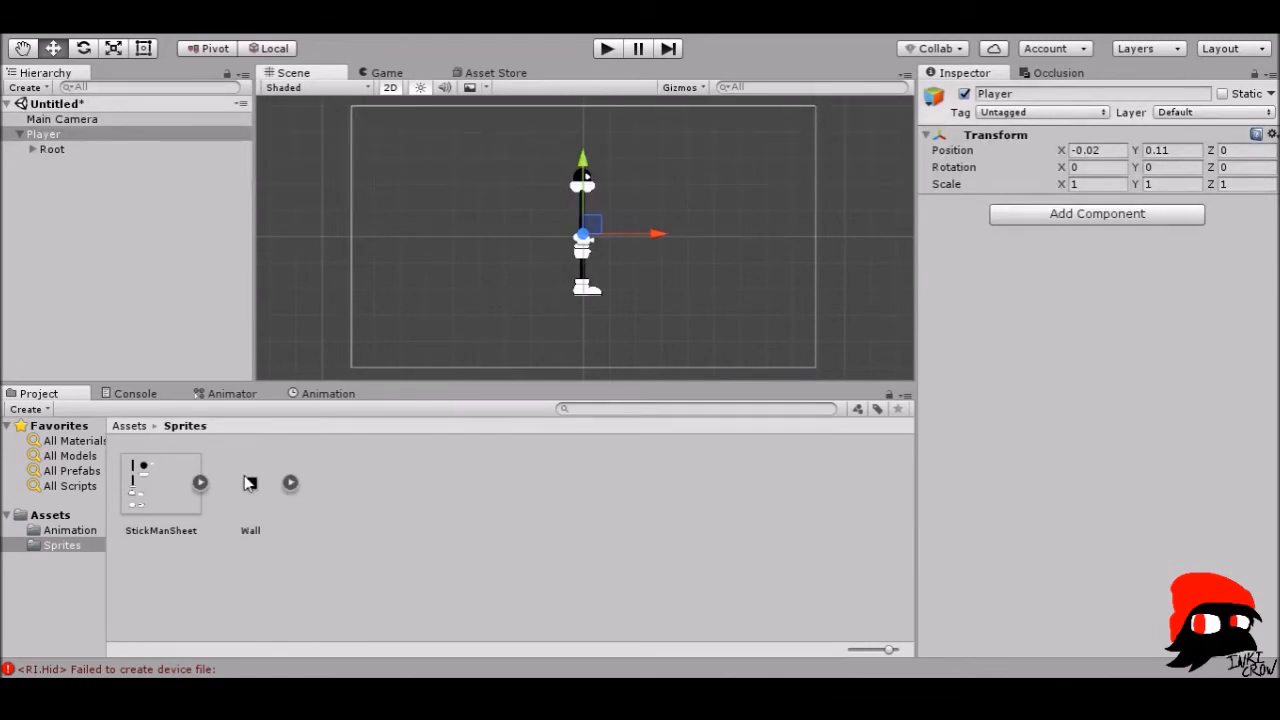
- Place the Wall sprite in the scene just below the figure's feet, at about X 0, Y -2.9
drag(250, 483, 583, 312)
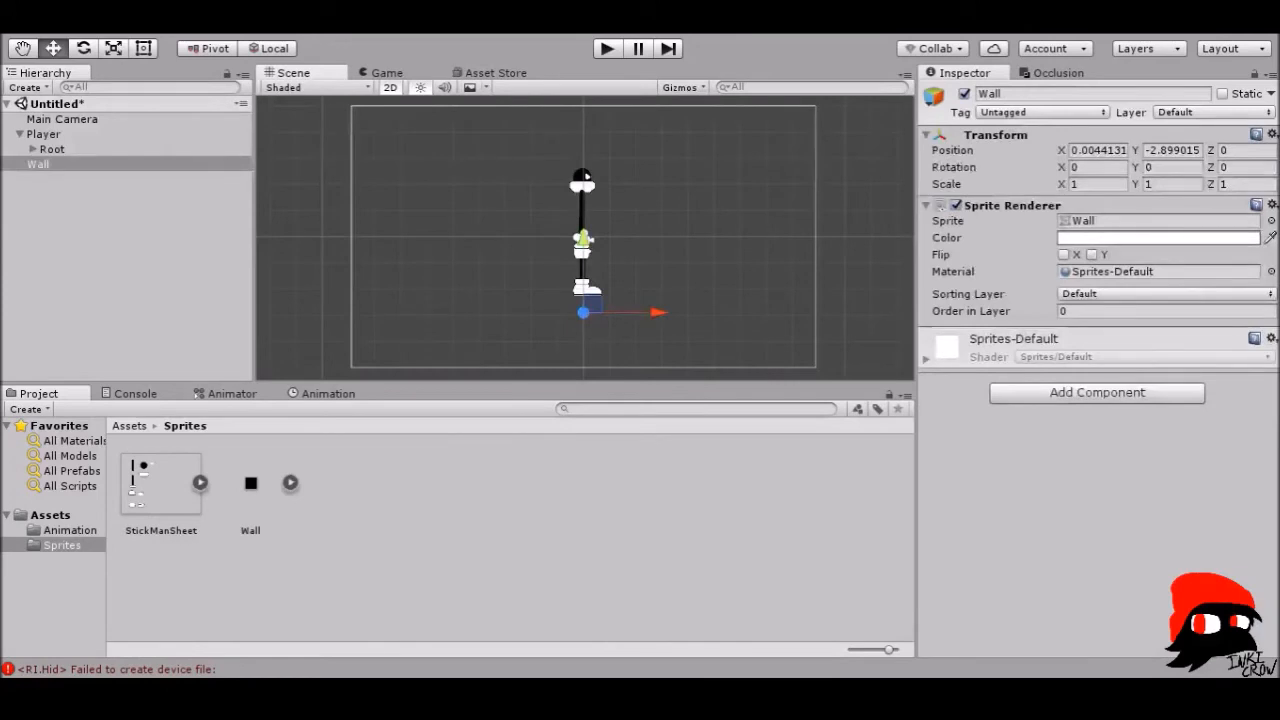
- Scale the Wall into a wide floor band spanning the camera frame, about 148.7 in X and 16 in Y
click(113, 48)
drag(658, 313, 305, 220)
drag(658, 312, 331, 200)
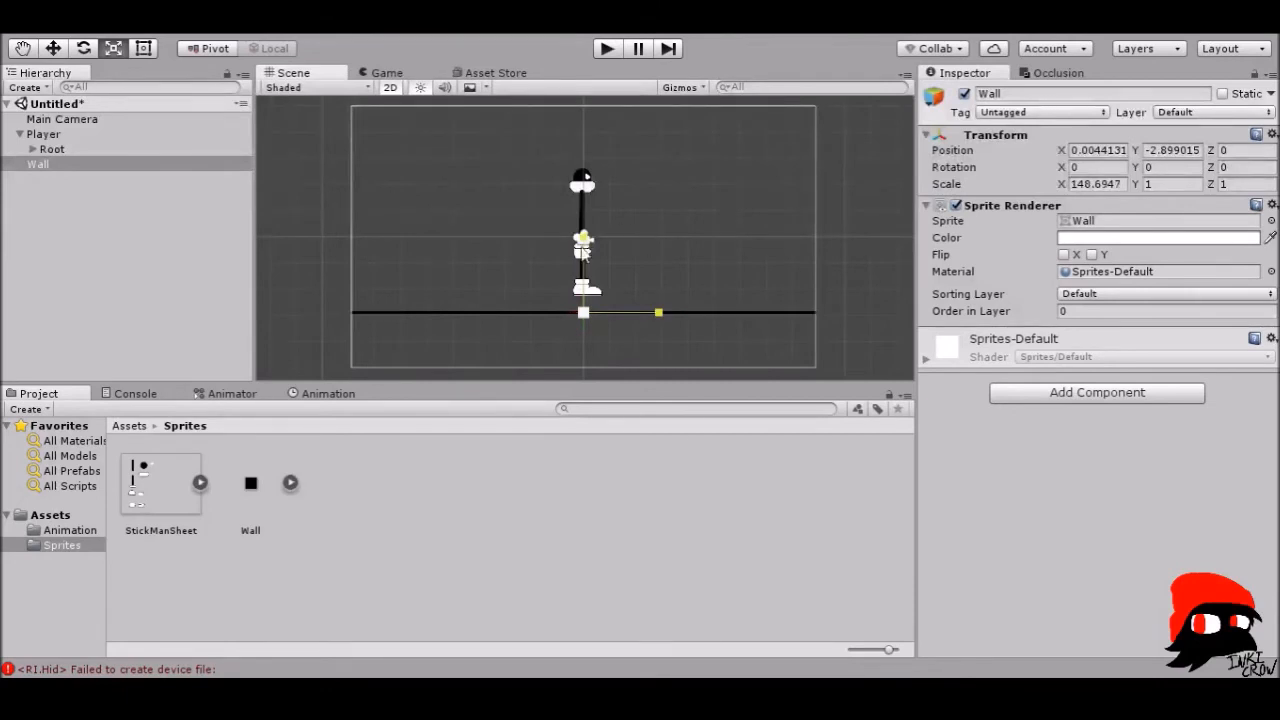
drag(583, 237, 689, 515)
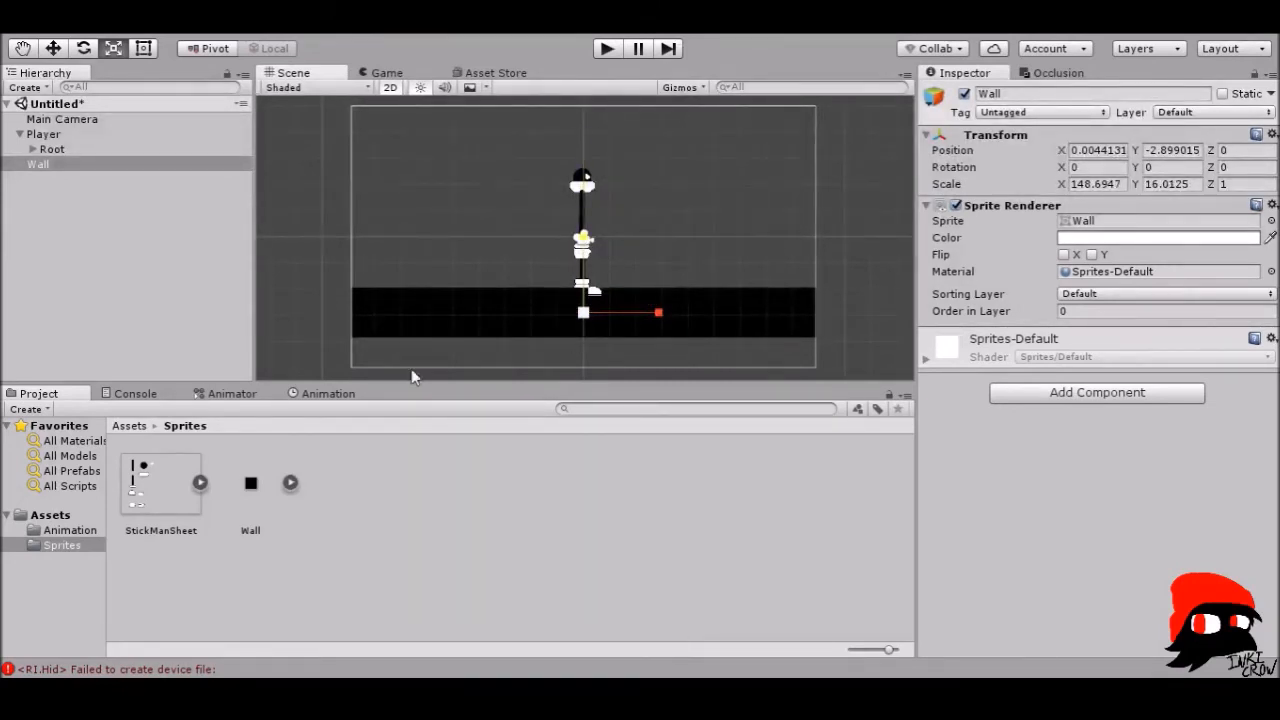
- Lower the Wall to Y -3.22 so its upper edge sits directly under the figure's shoes
click(53, 48)
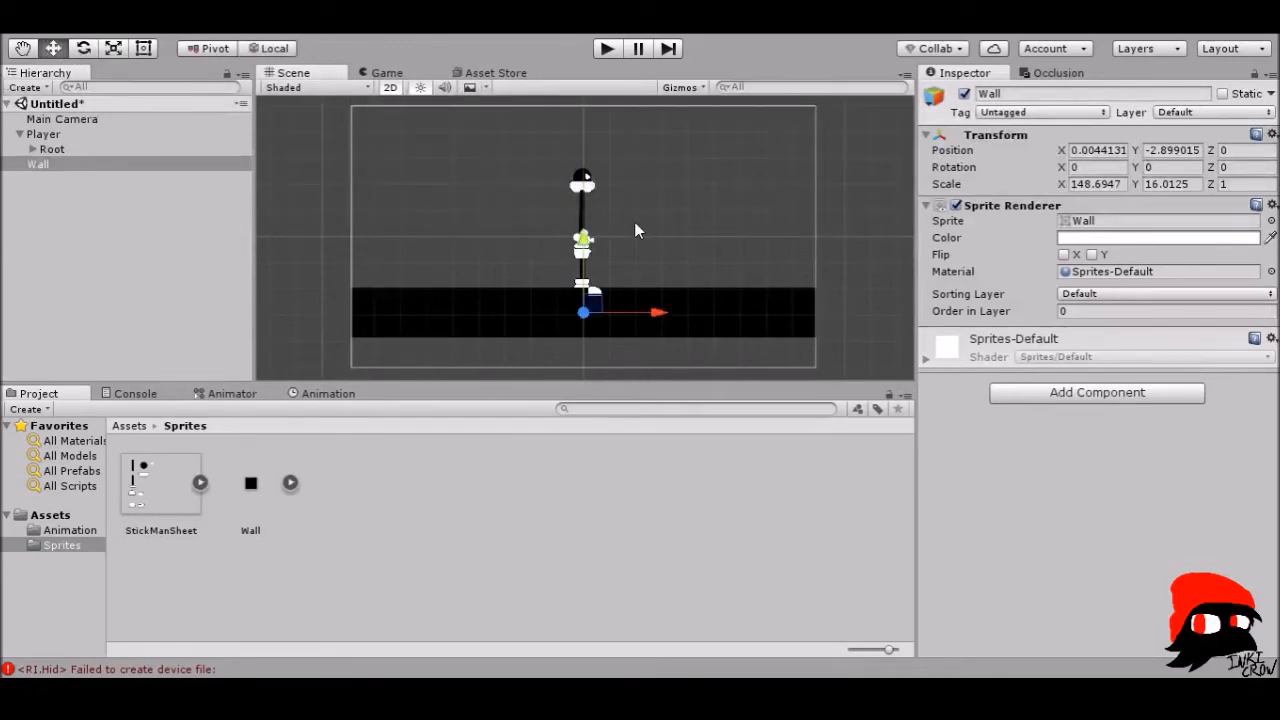
drag(584, 246, 584, 254)
scroll(614, 342, up, 5)
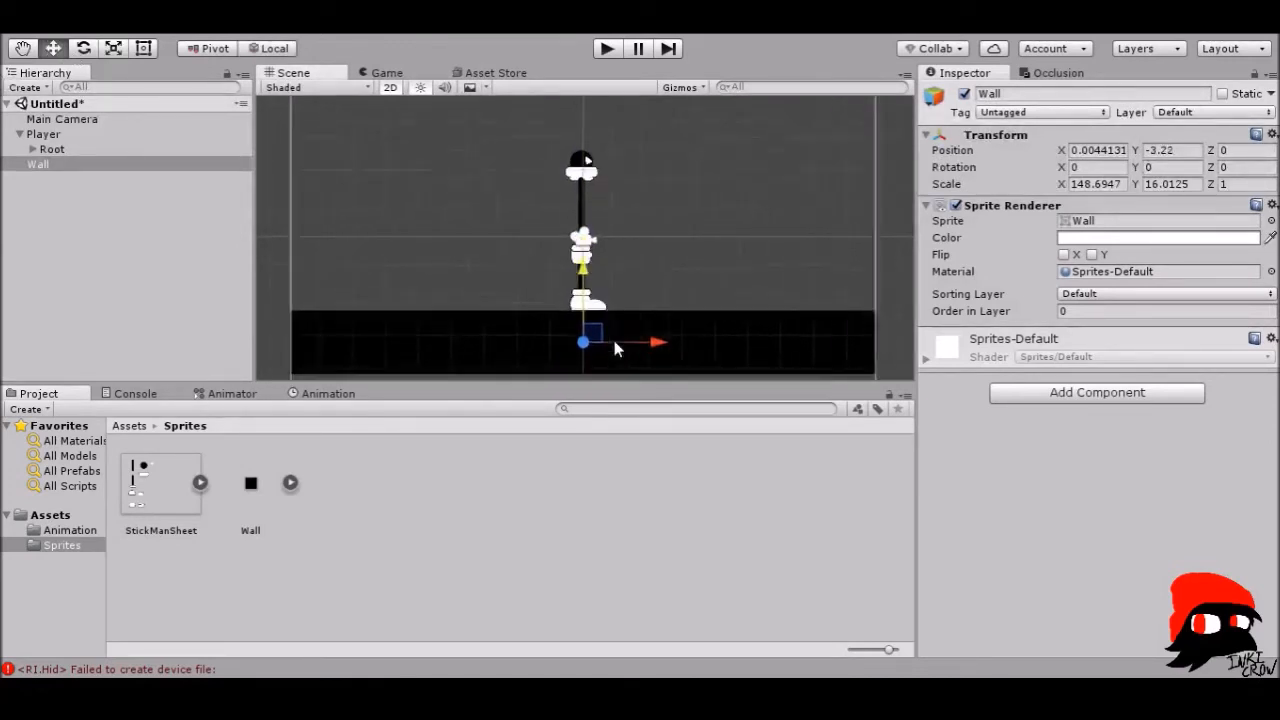
scroll(596, 309, up, 8)
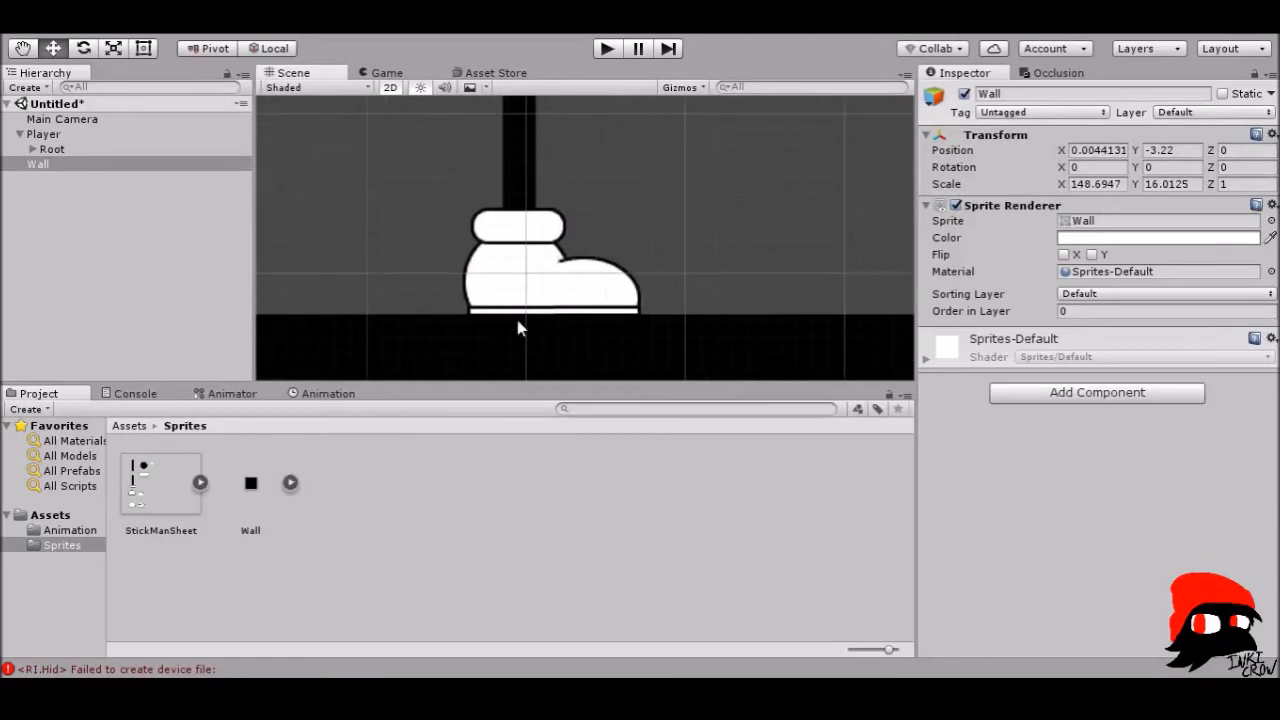
mouse_move(517, 327)
middle_down()
mouse_move(563, 280)
mouse_move(500, 343)
middle_up()
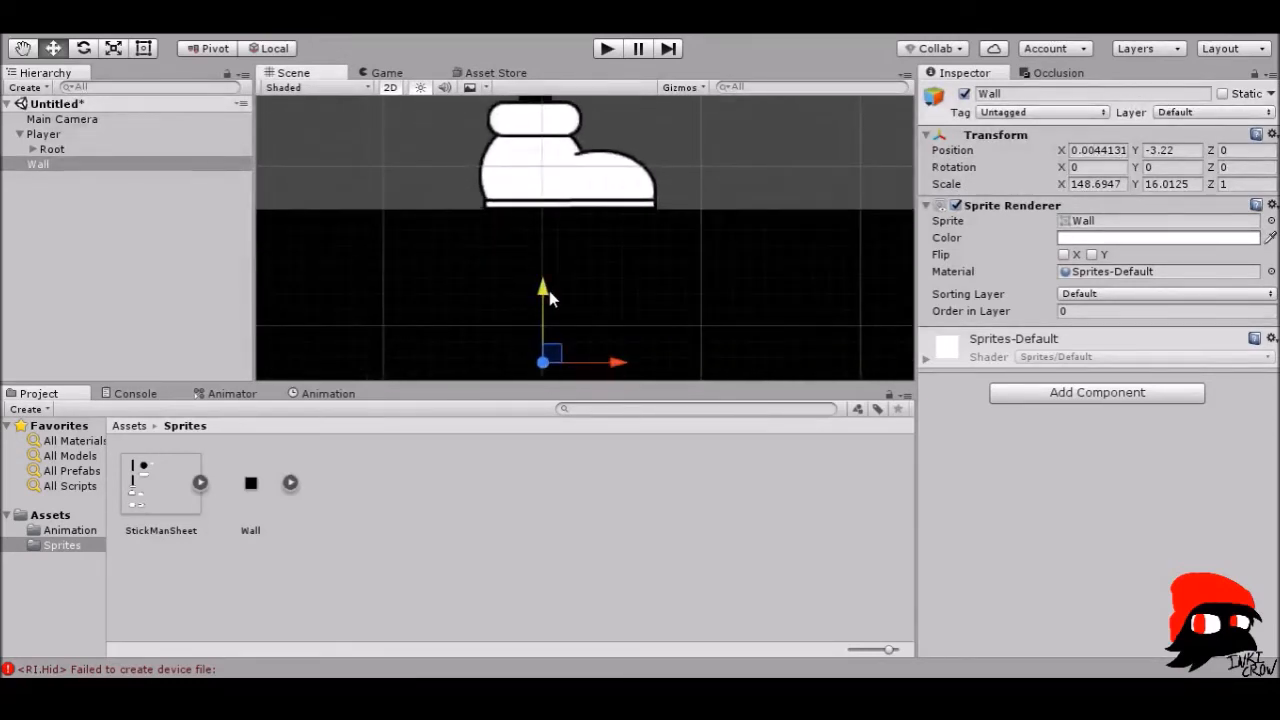
scroll(673, 193, down, 10)
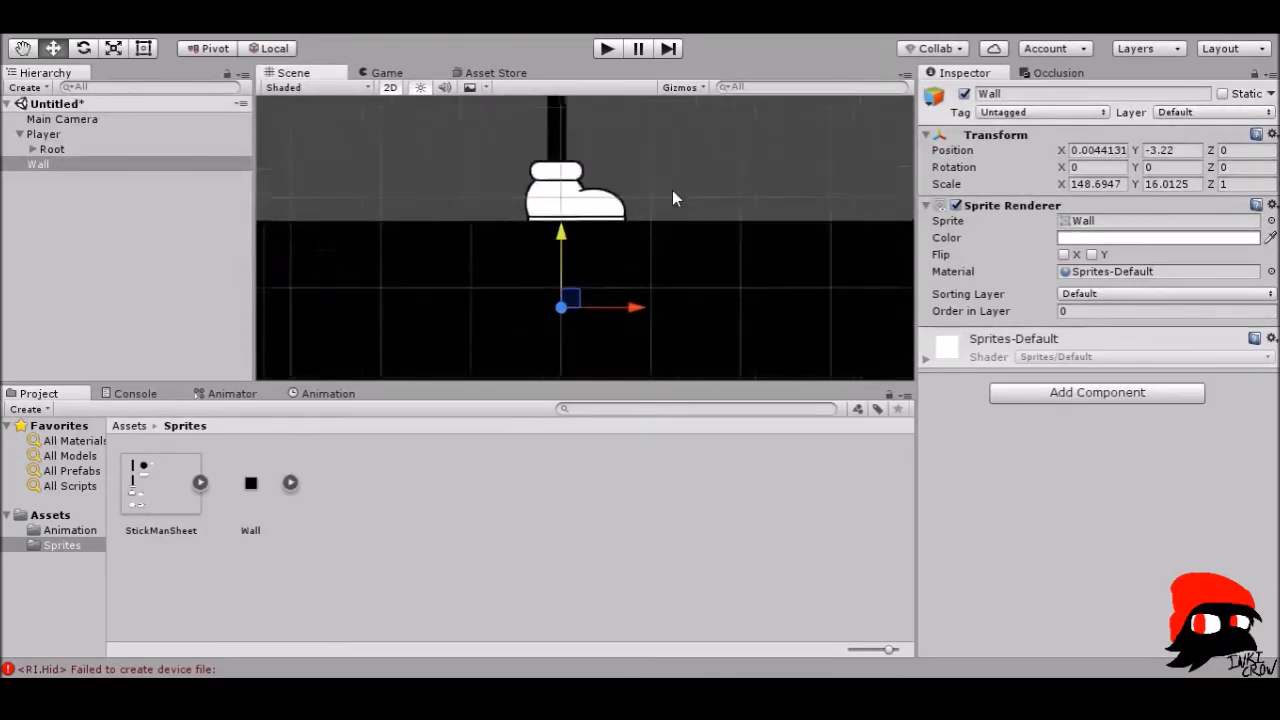
middle_drag(645, 203, 656, 218)
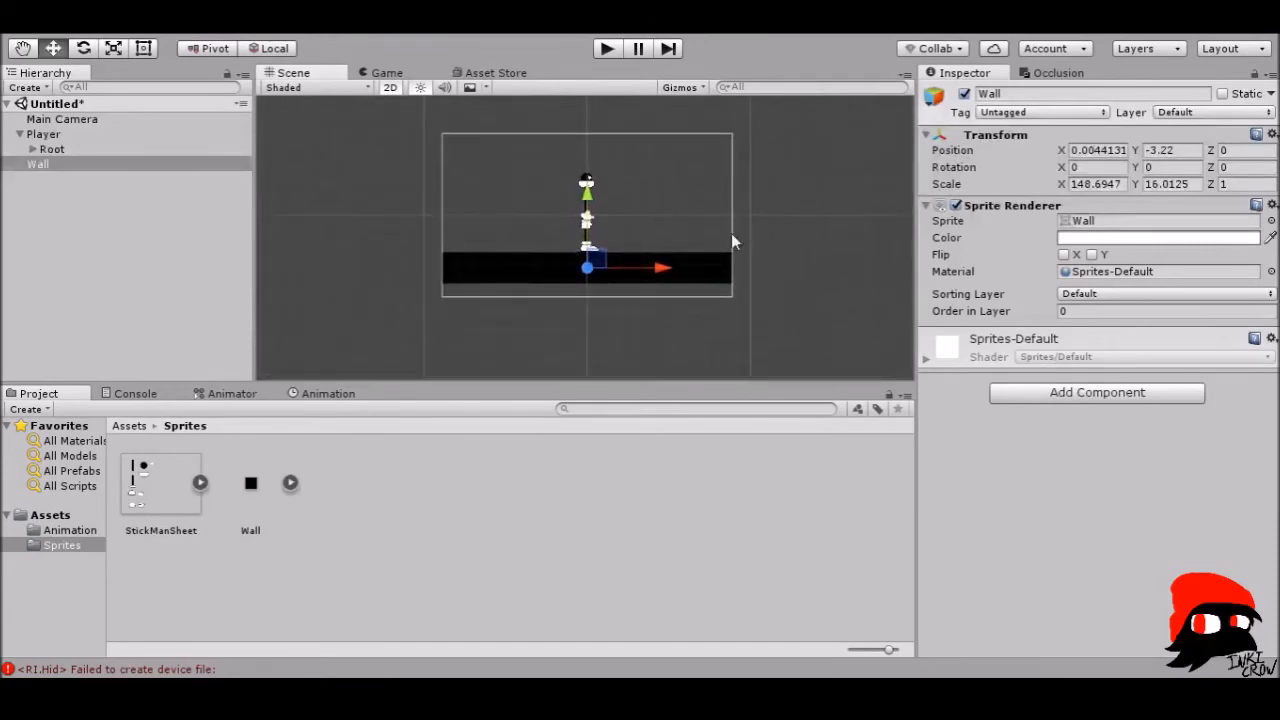
- Set the Wall's Order in Layer to 6
click(1072, 310)
text(6)
scroll(579, 314, up, 3)
scroll(590, 250, up, 2)
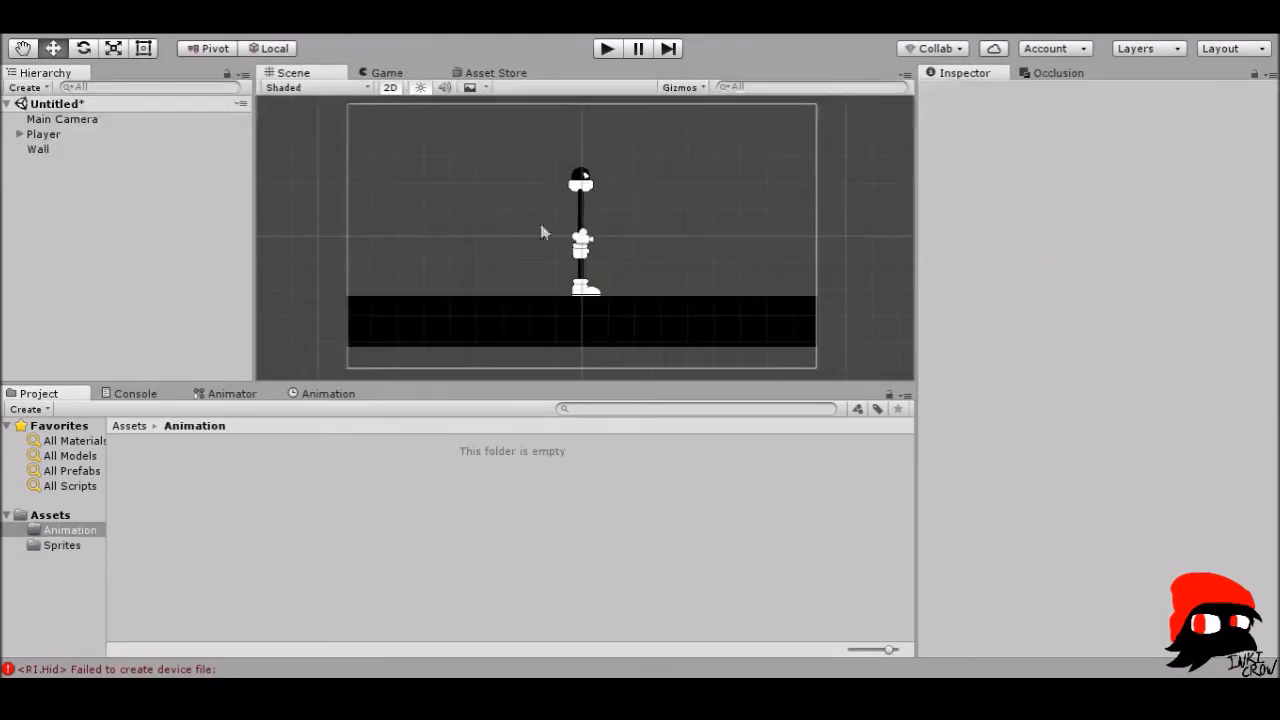
- Add an Animator component to the Player object
click(42, 135)
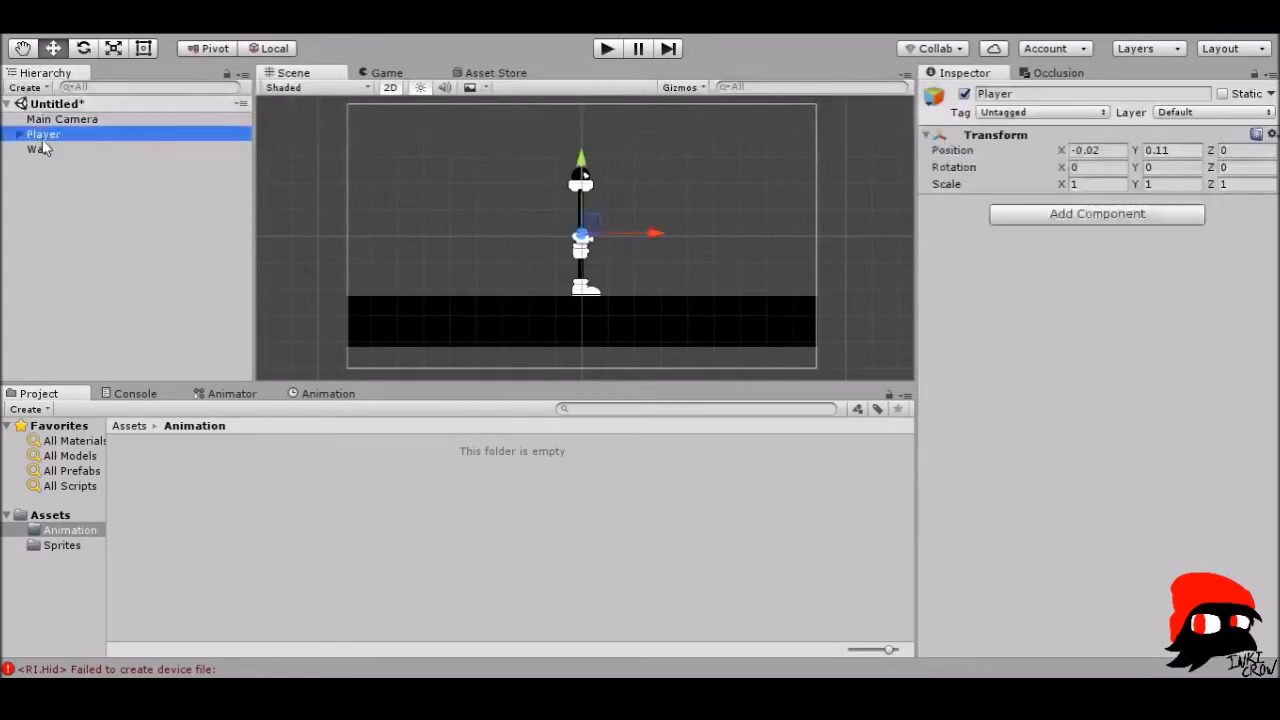
click(1133, 217)
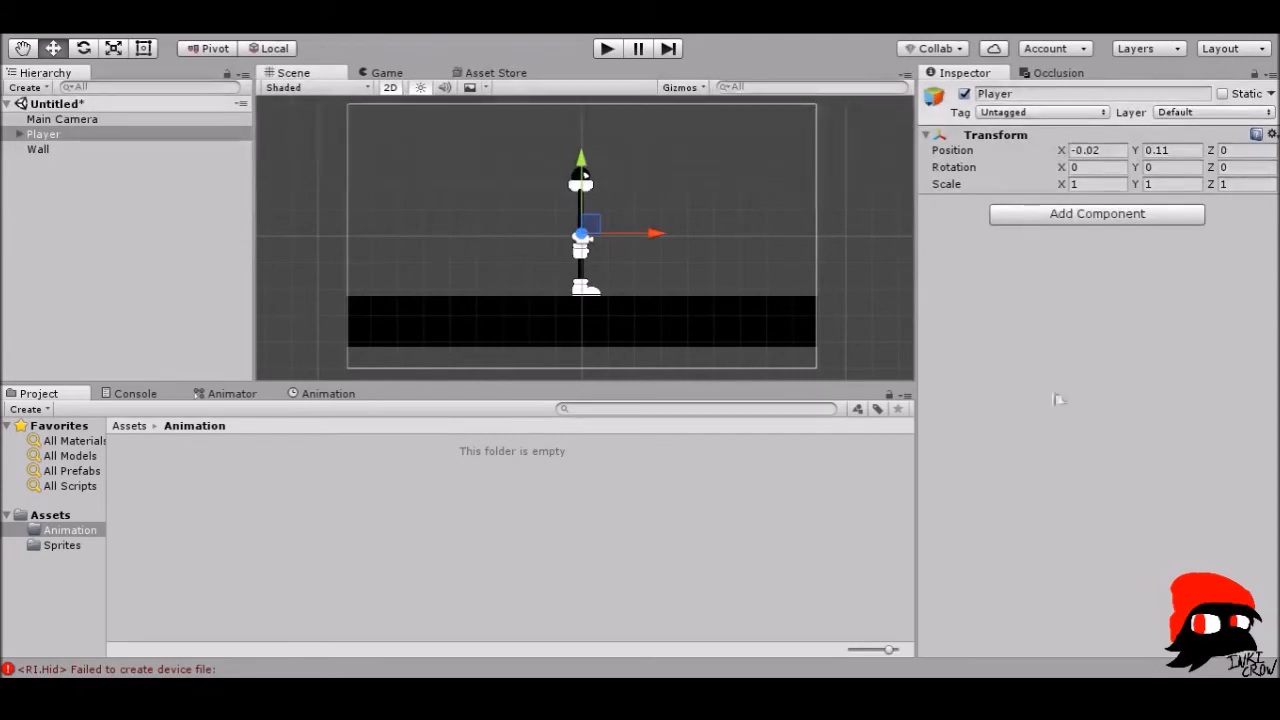
click(1041, 283)
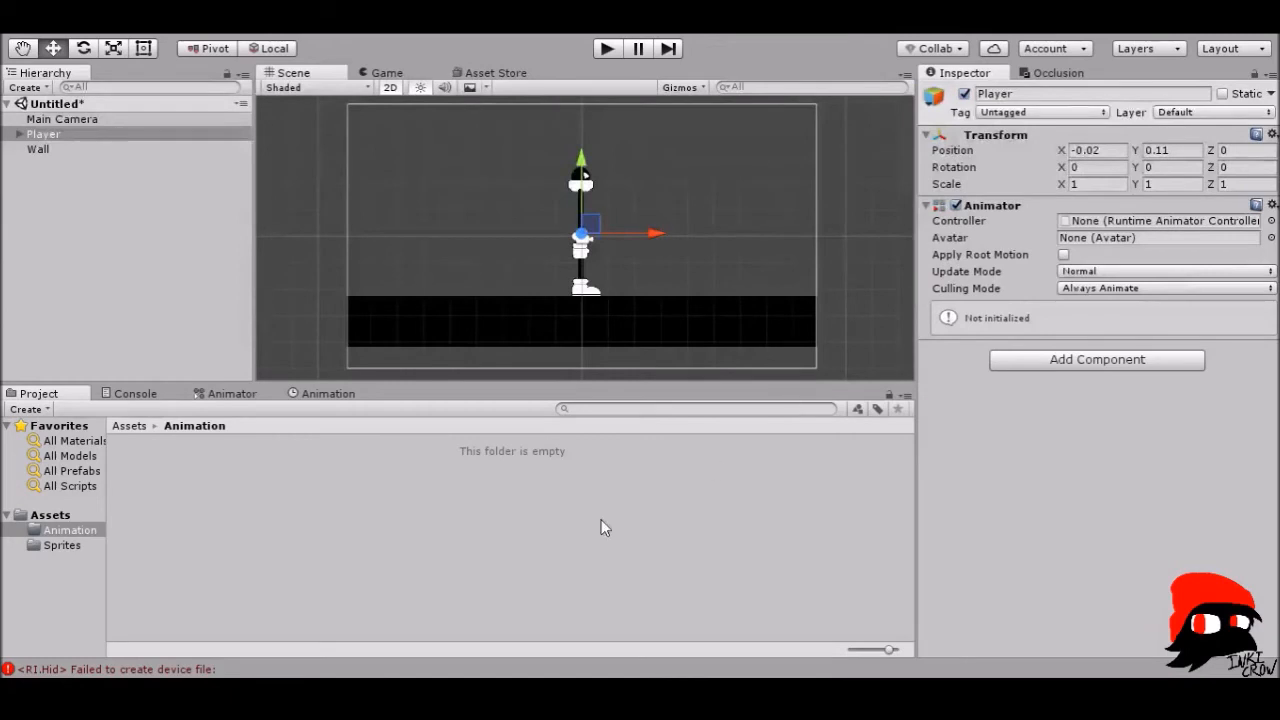
- Create an Animator Controller named Player in the Animation folder and assign it to the Player object's Animator
click(399, 508)
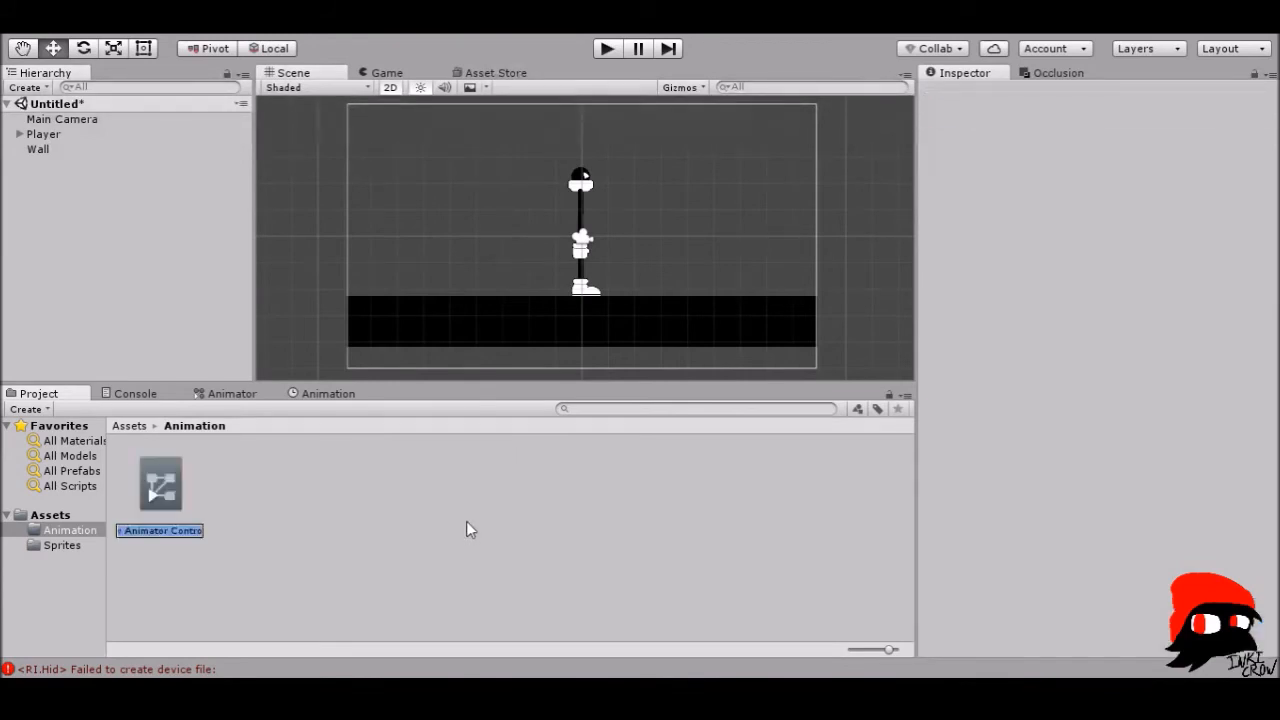
text(Player)
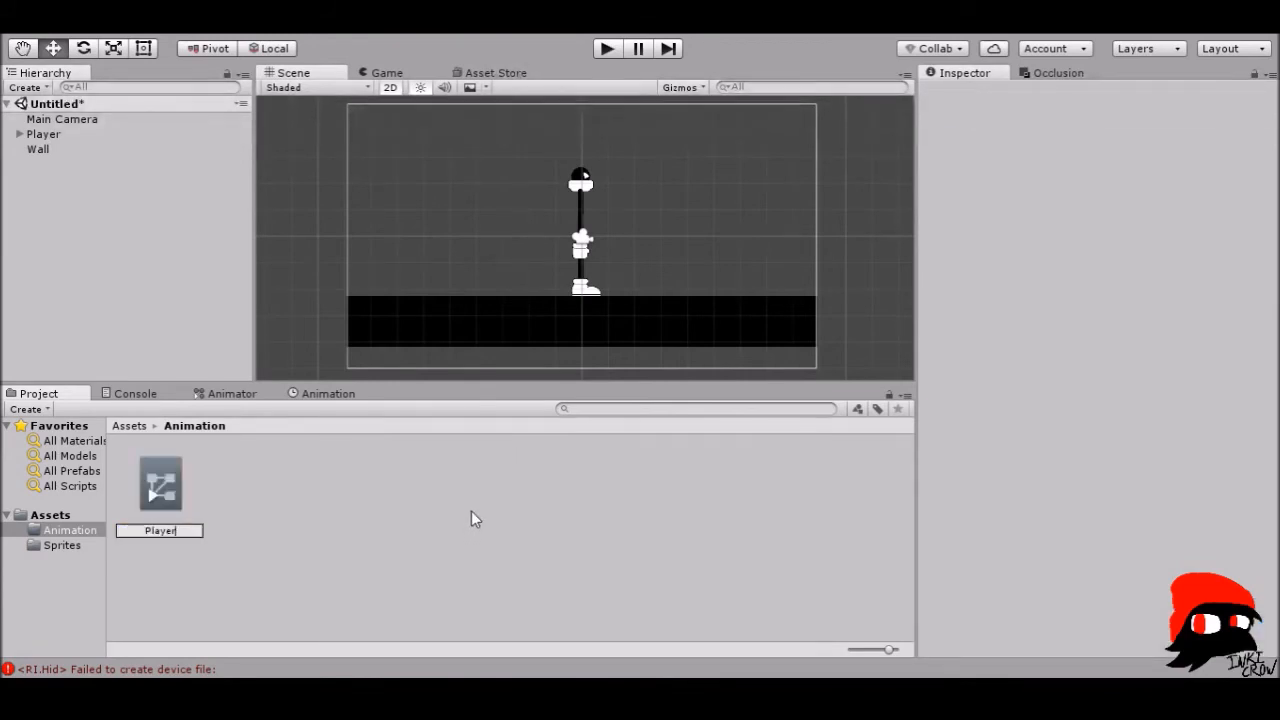
key(Return)
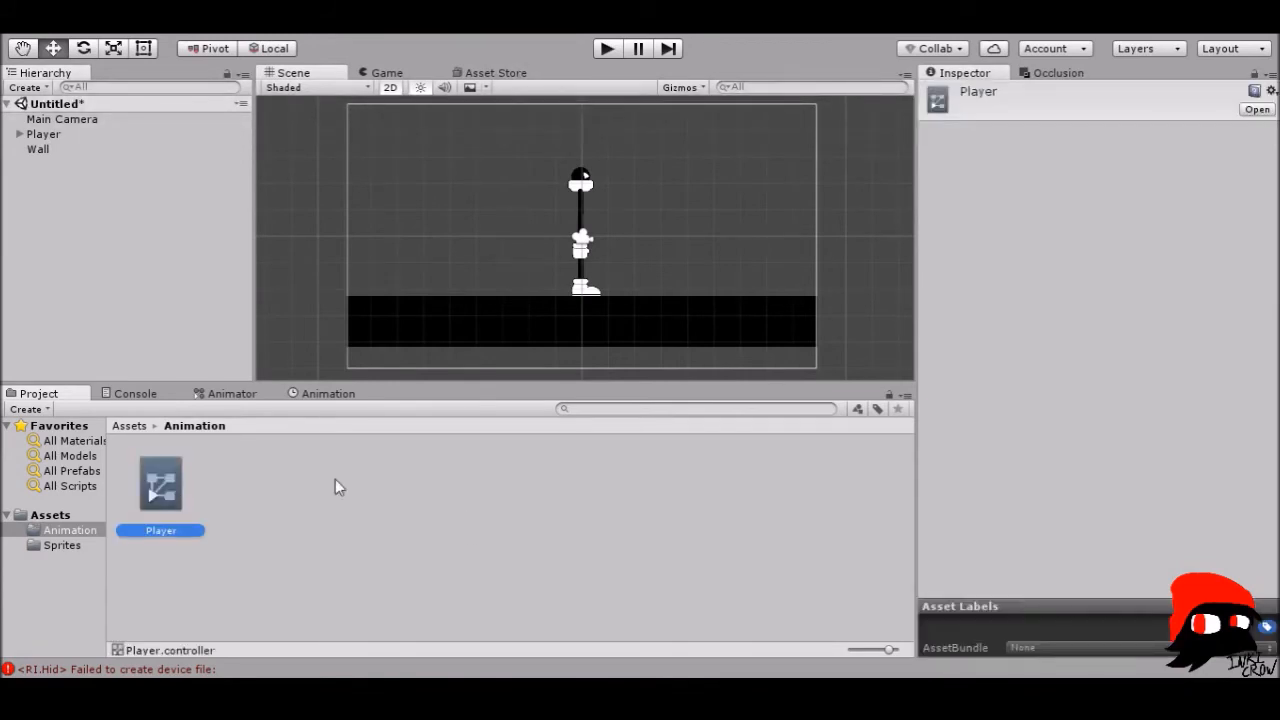
click(43, 134)
drag(165, 500, 1101, 220)
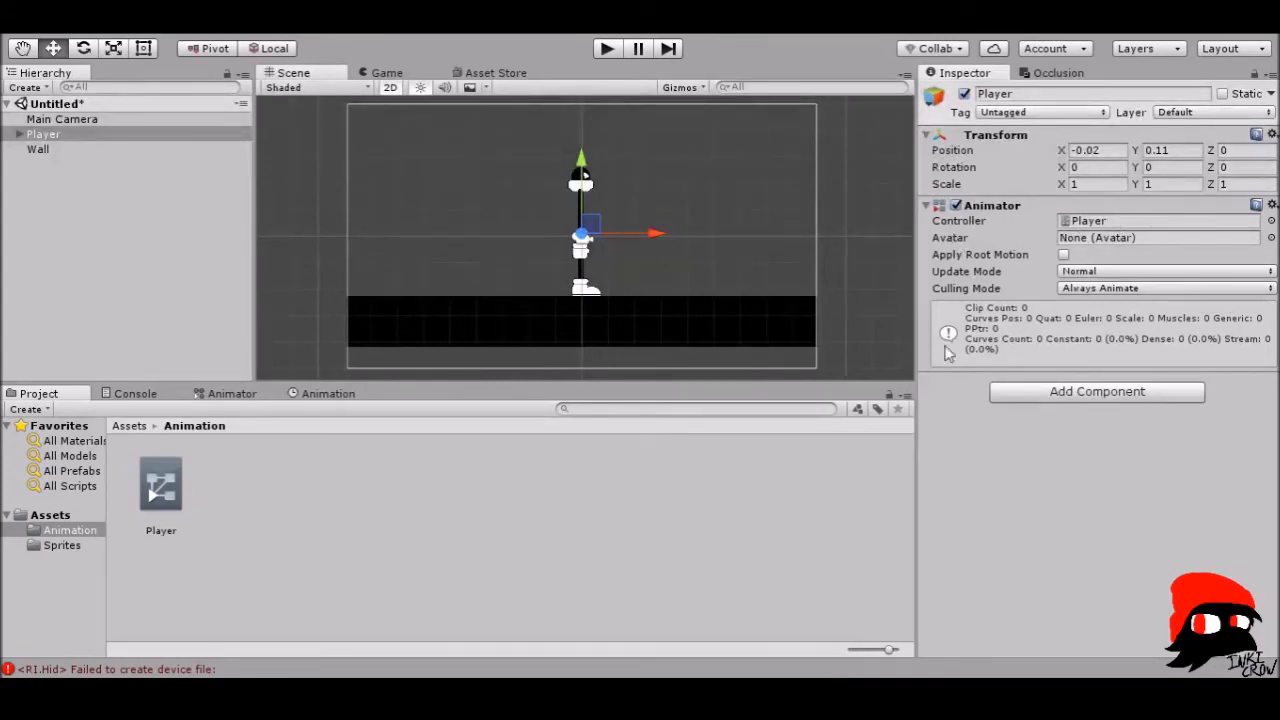
- Create an animation clip named PlayerRun for the Player object
click(234, 393)
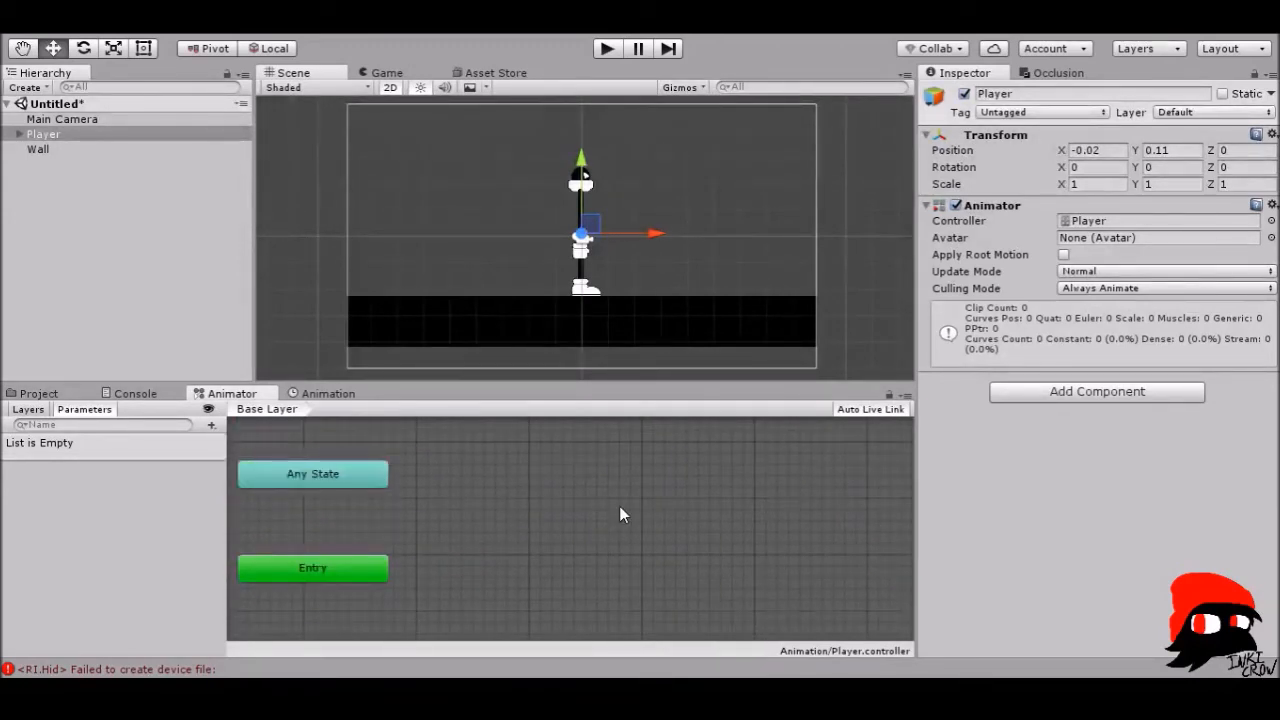
click(350, 394)
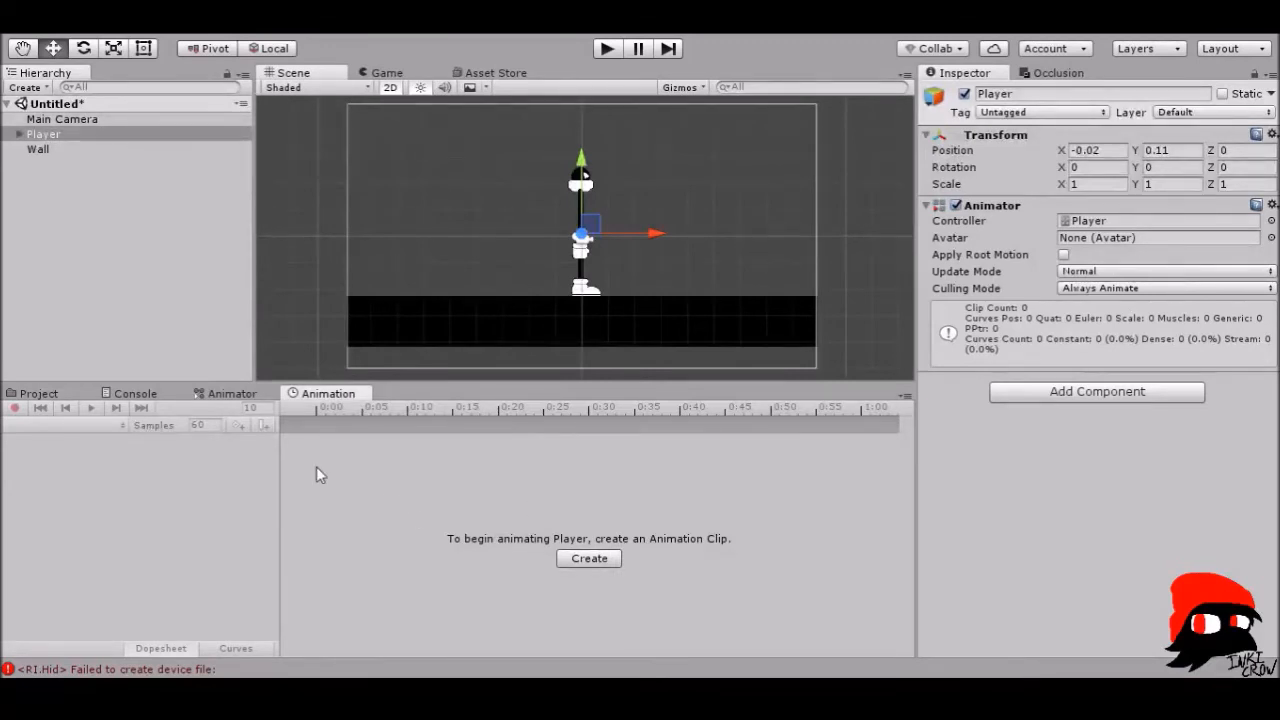
click(250, 395)
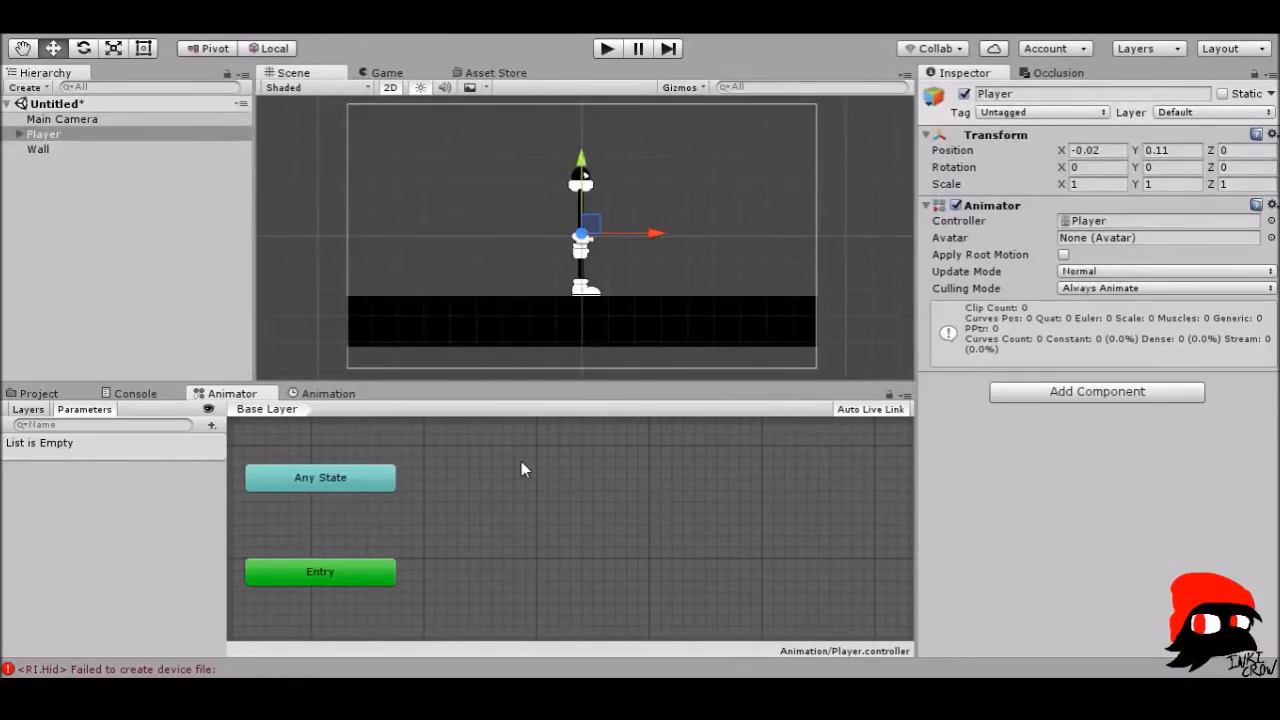
click(324, 396)
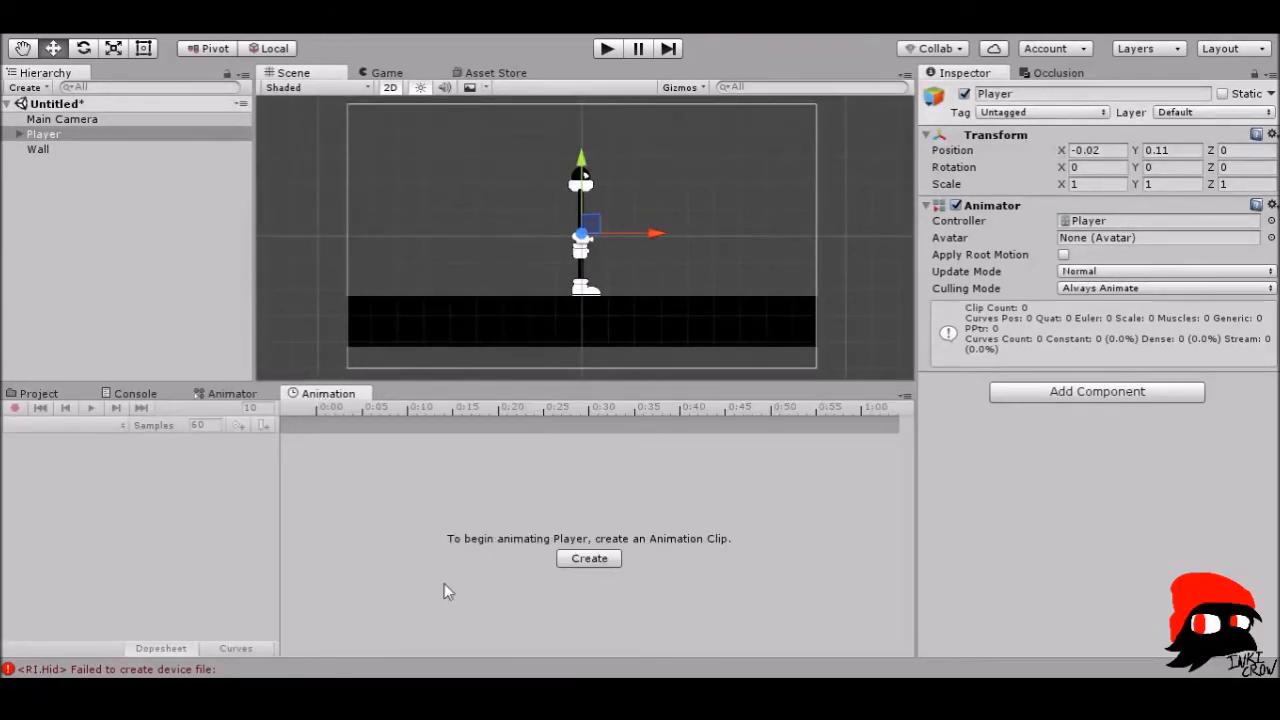
click(607, 564)
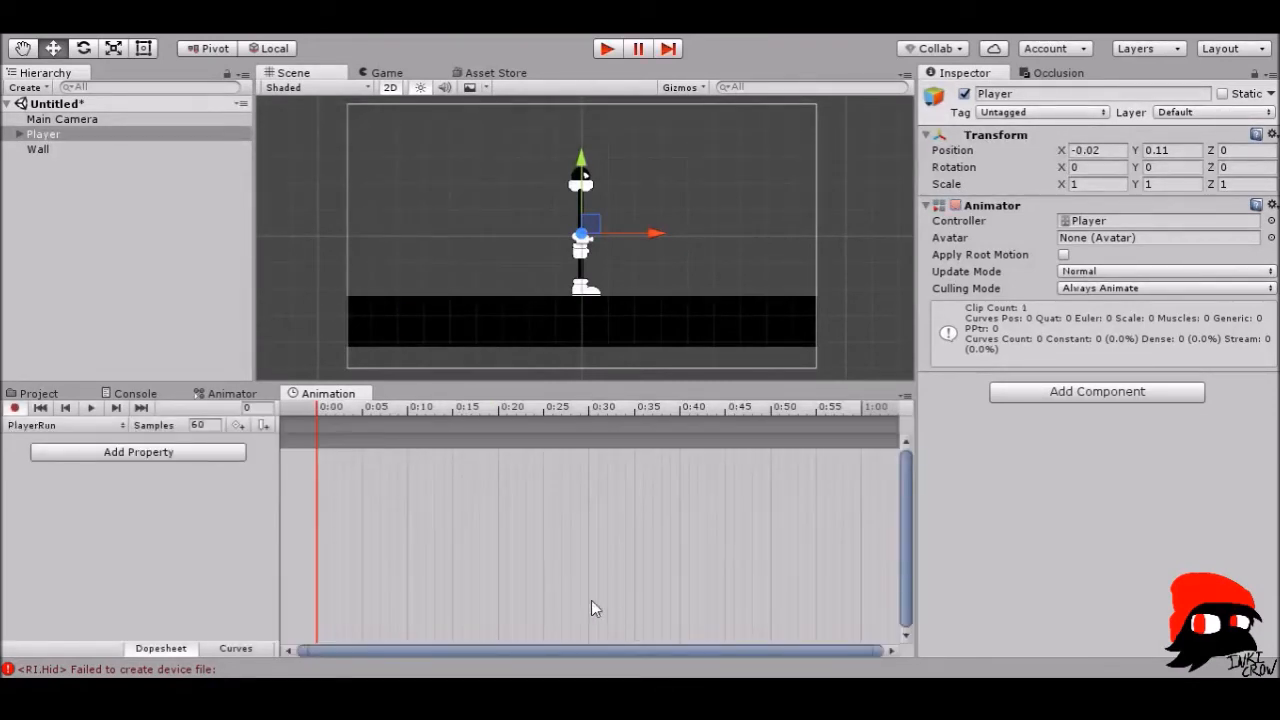
- Place the PlayerRun playhead at 0:00
mouse_move(321, 408)
mouse_down()
mouse_move(771, 408)
mouse_move(304, 413)
mouse_move(329, 406)
mouse_move(378, 412)
mouse_move(312, 419)
mouse_up()
mouse_move(319, 408)
mouse_down()
mouse_move(396, 417)
mouse_move(318, 413)
mouse_up()
scroll(580, 235, up, 3)
scroll(580, 235, down, 1)
scroll(580, 233, down, 2)
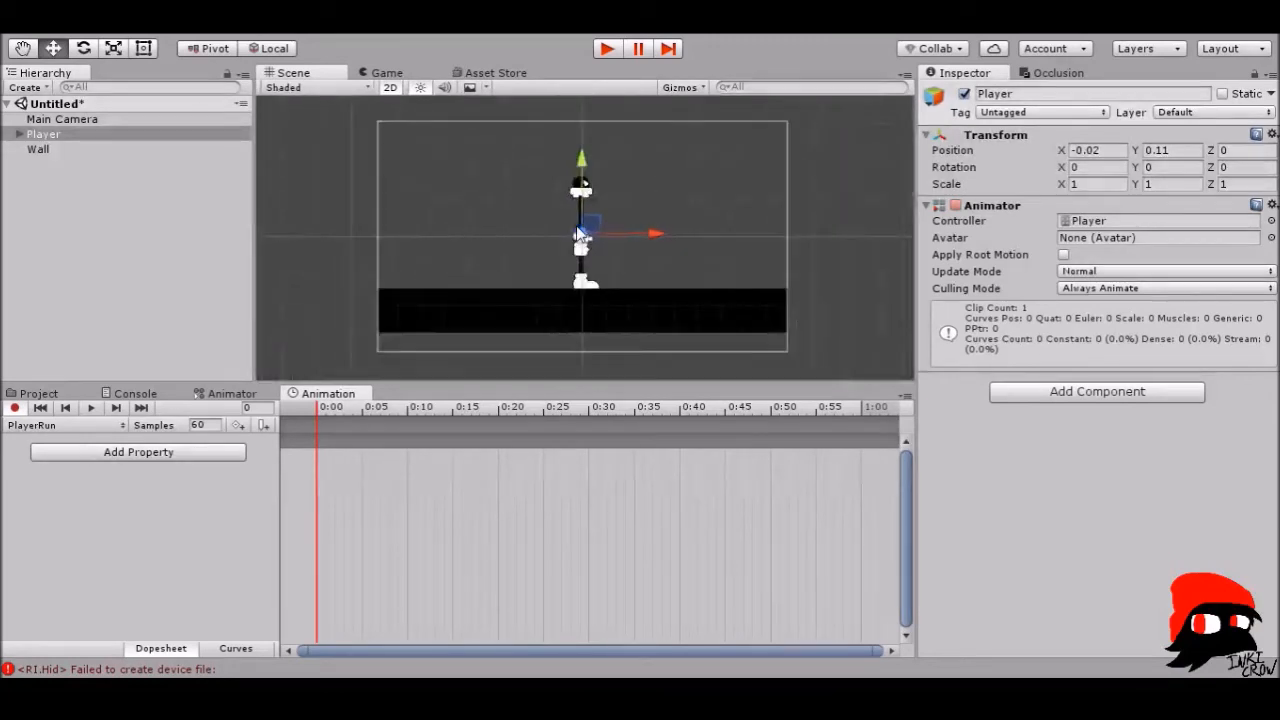
- Expand Player down to the limb sprites and key StickTorso at 0:00 with a forward lean of about -8.45° in Z
click(84, 48)
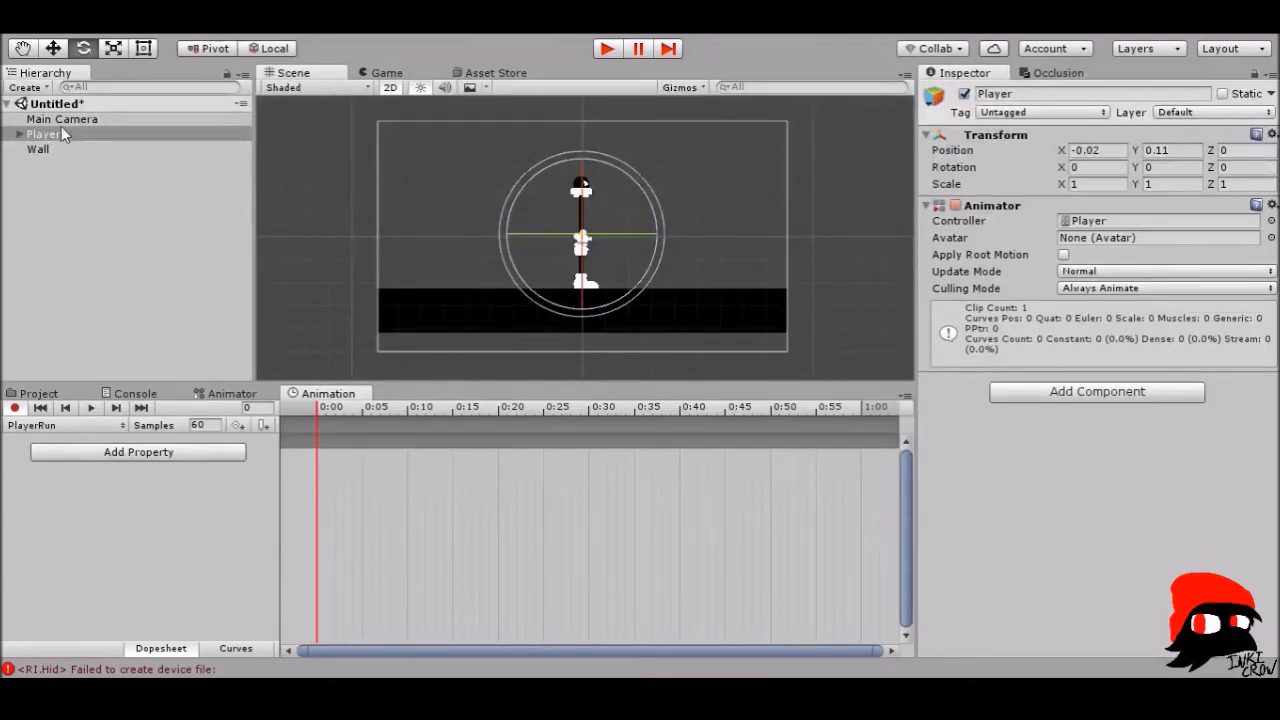
click(20, 134)
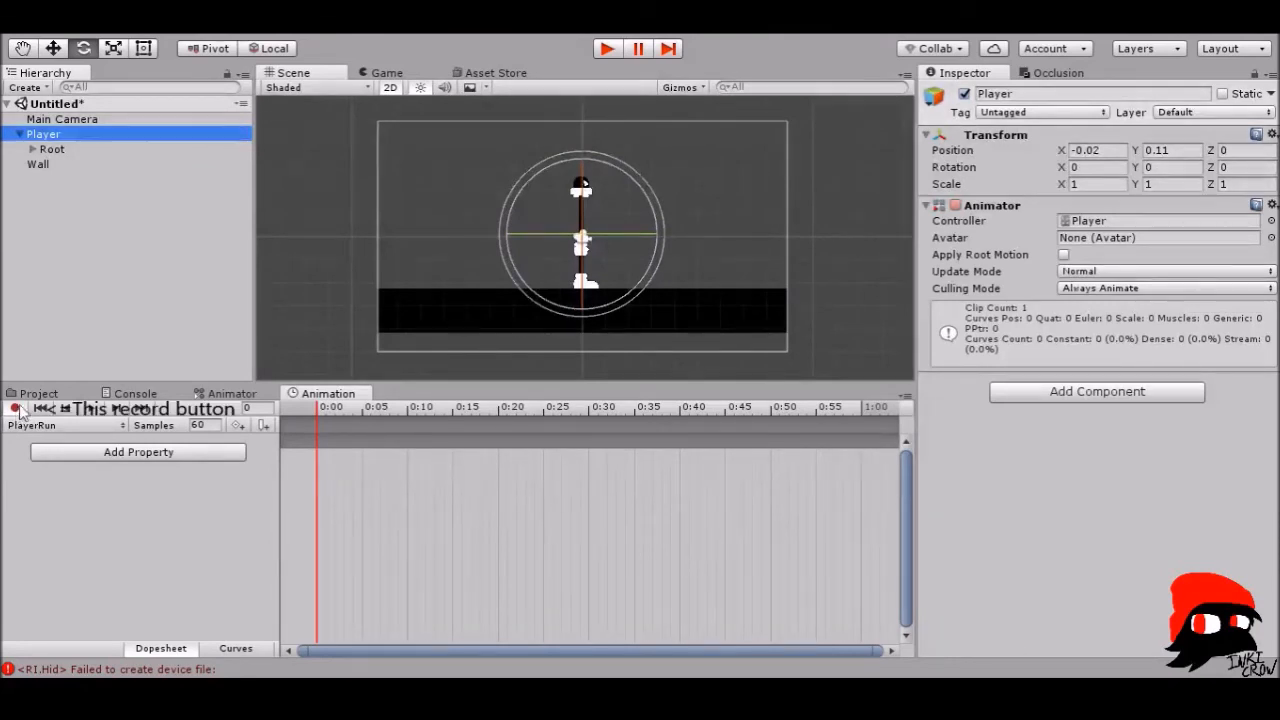
click(32, 149)
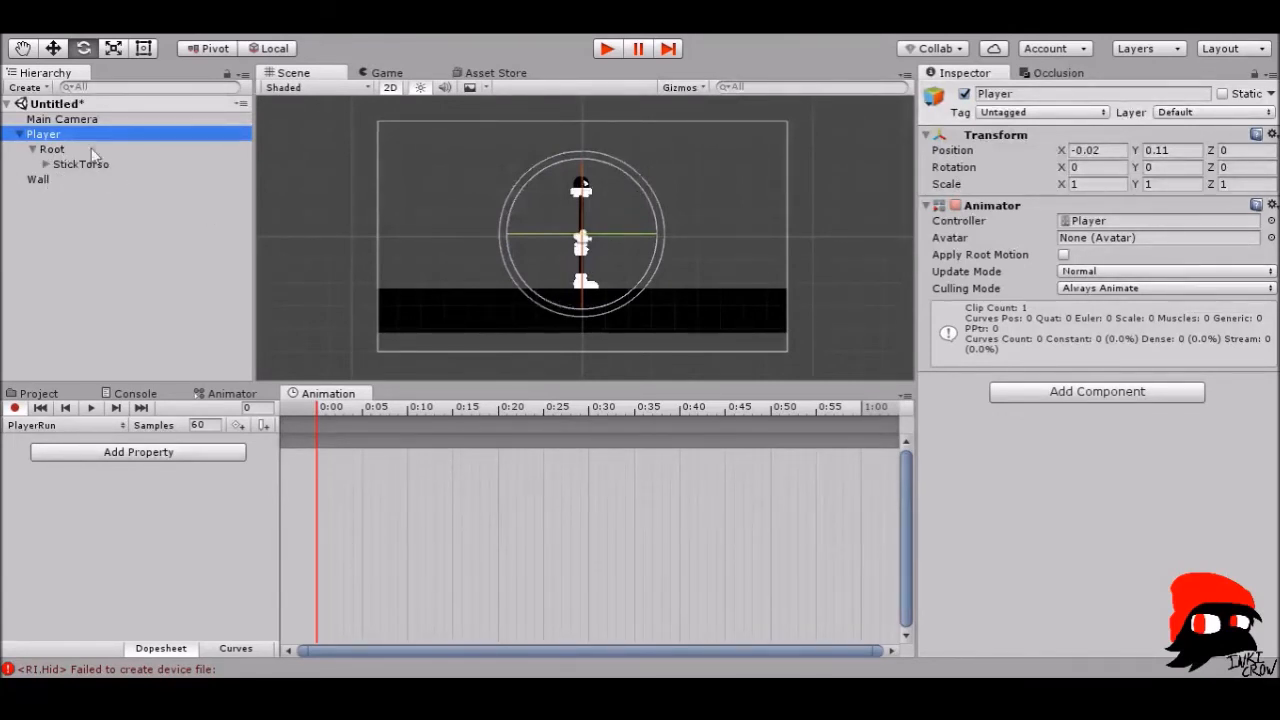
scroll(585, 207, up, 4)
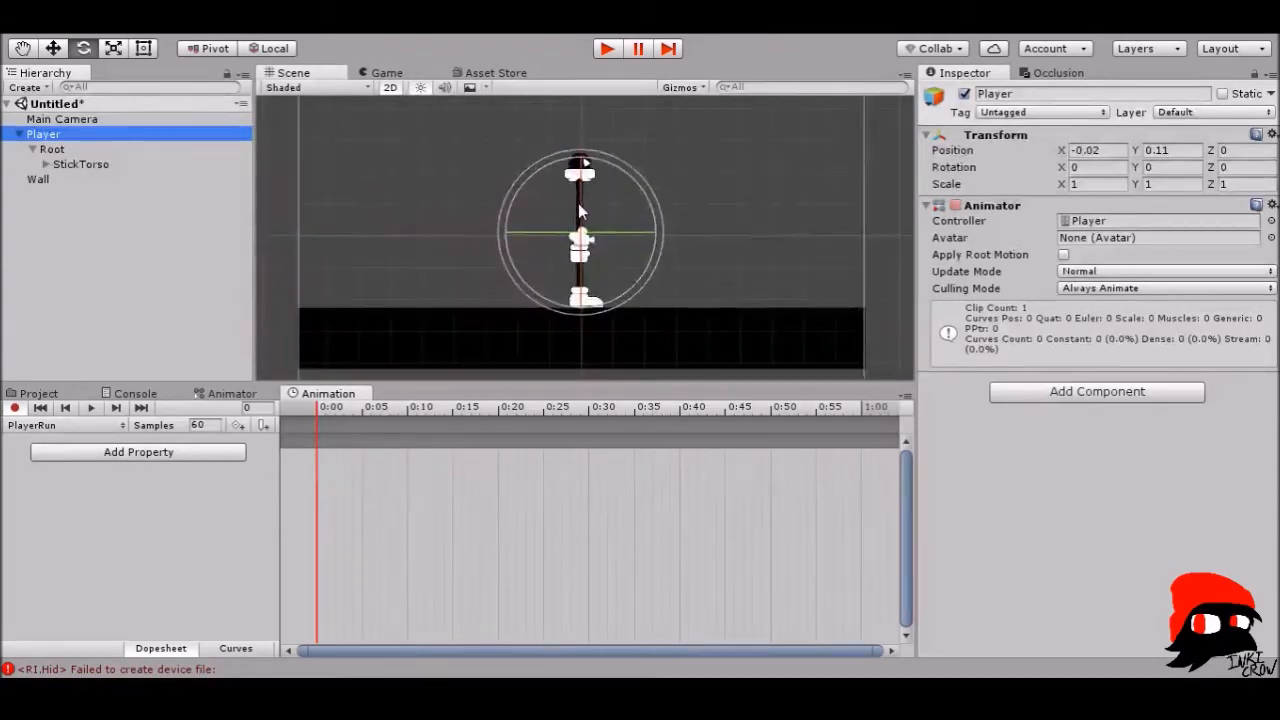
scroll(578, 203, up, 1)
scroll(608, 195, up, 1)
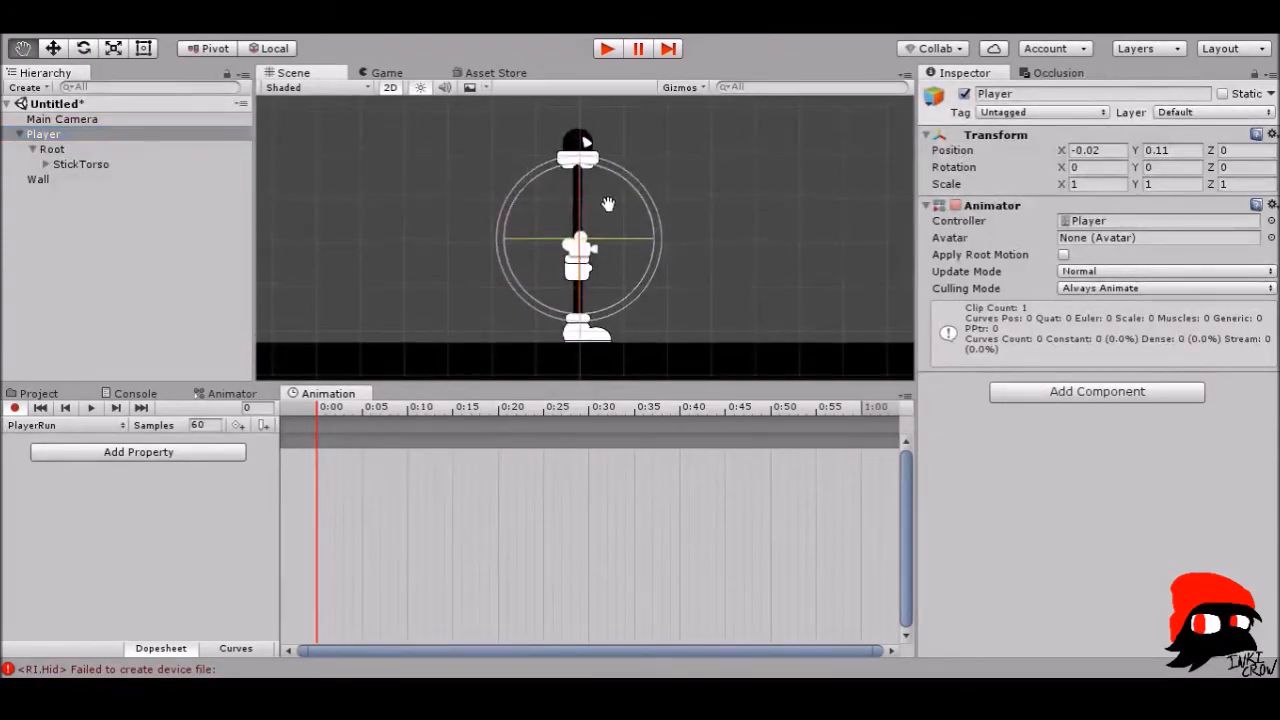
click(46, 151)
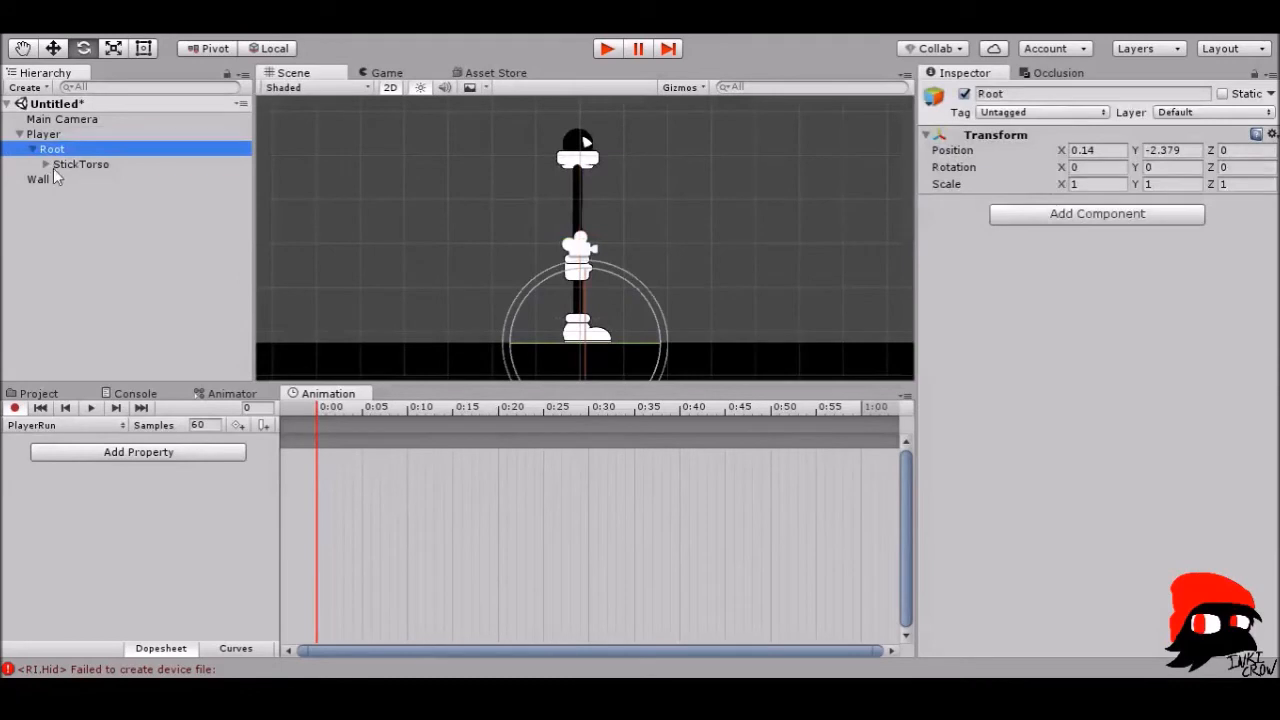
click(46, 164)
click(90, 164)
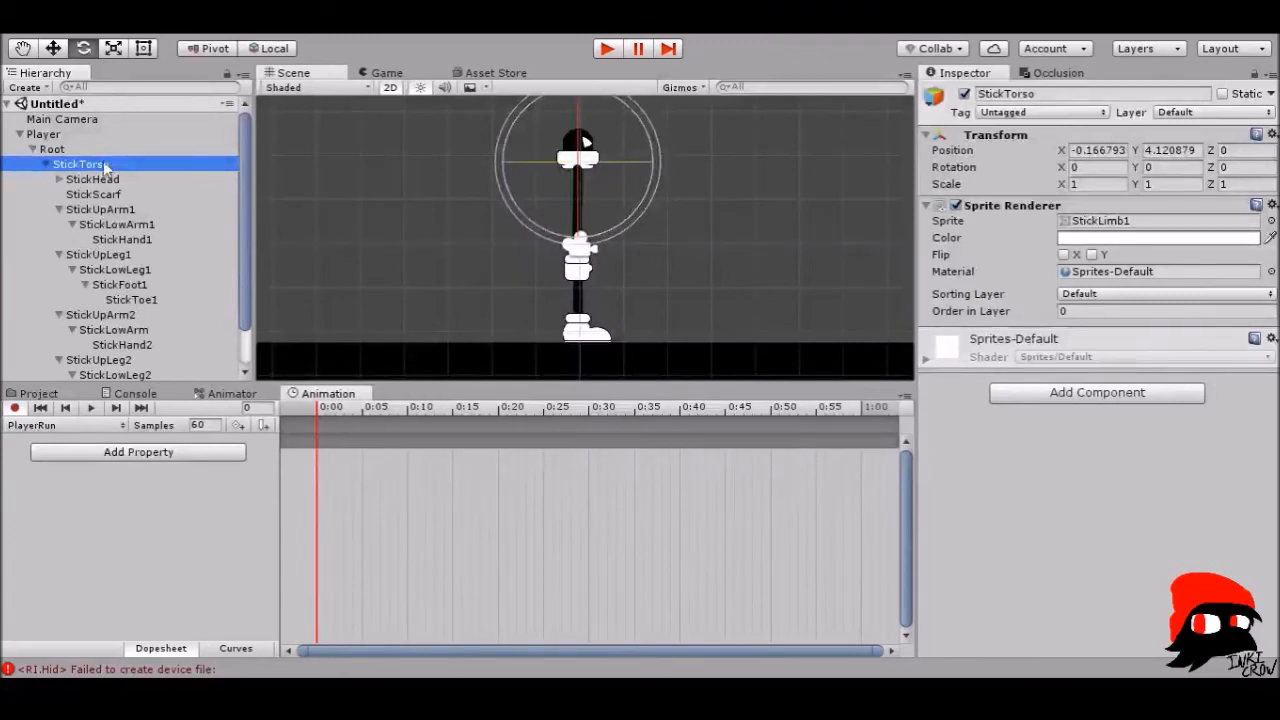
drag(659, 160, 654, 188)
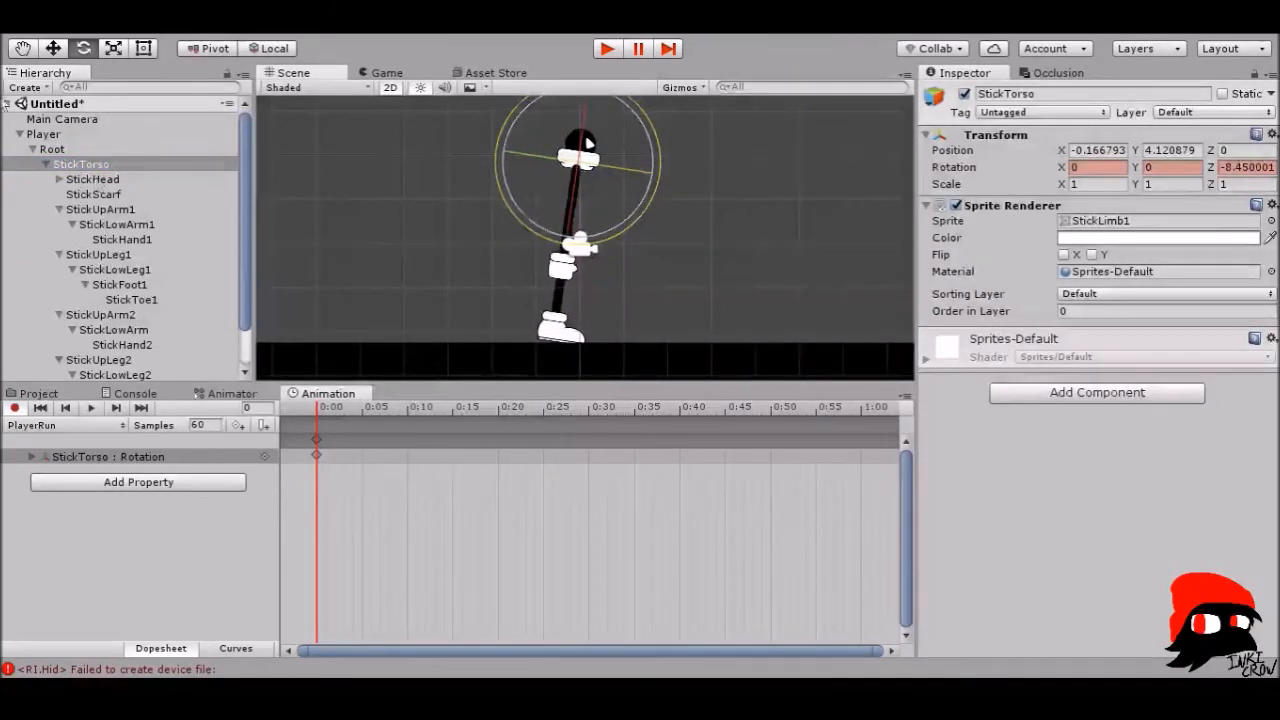
- Counter-rotate StickHead to about 6.5° and StickScarf to about 2.3° in Z at 0:00
click(108, 181)
mouse_move(644, 222)
mouse_down()
mouse_move(654, 200)
mouse_move(656, 218)
mouse_up()
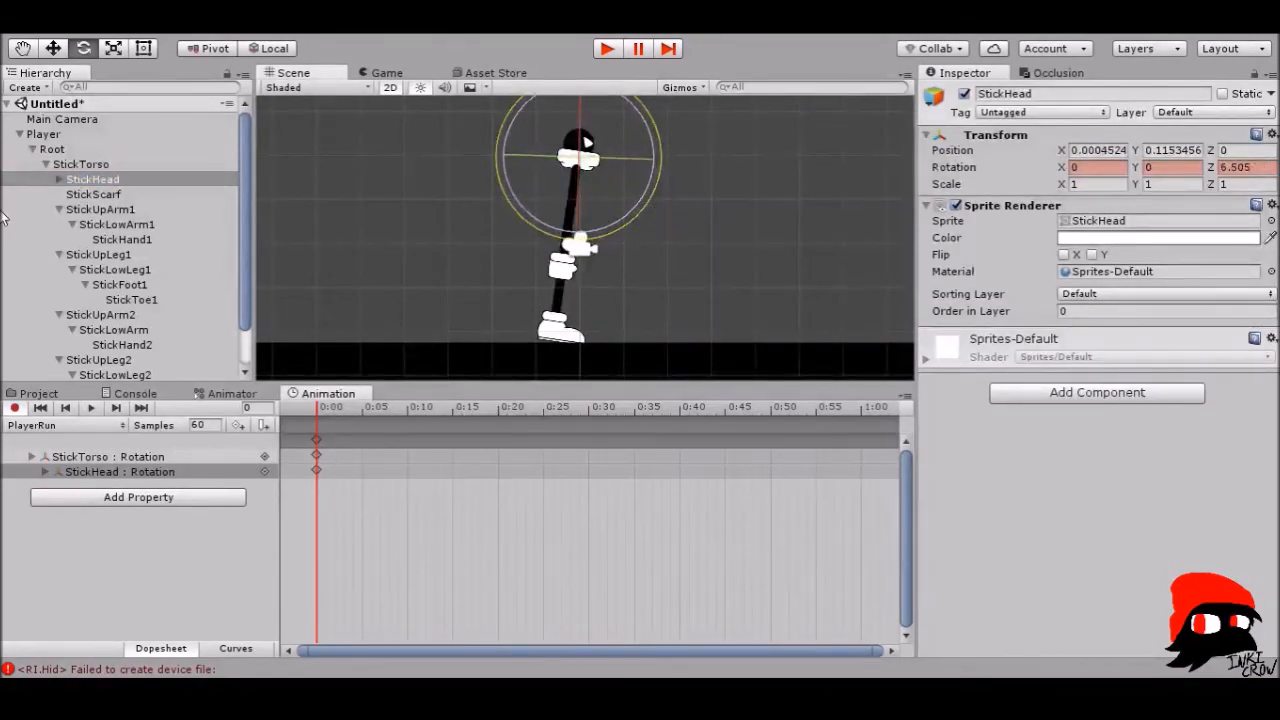
click(102, 195)
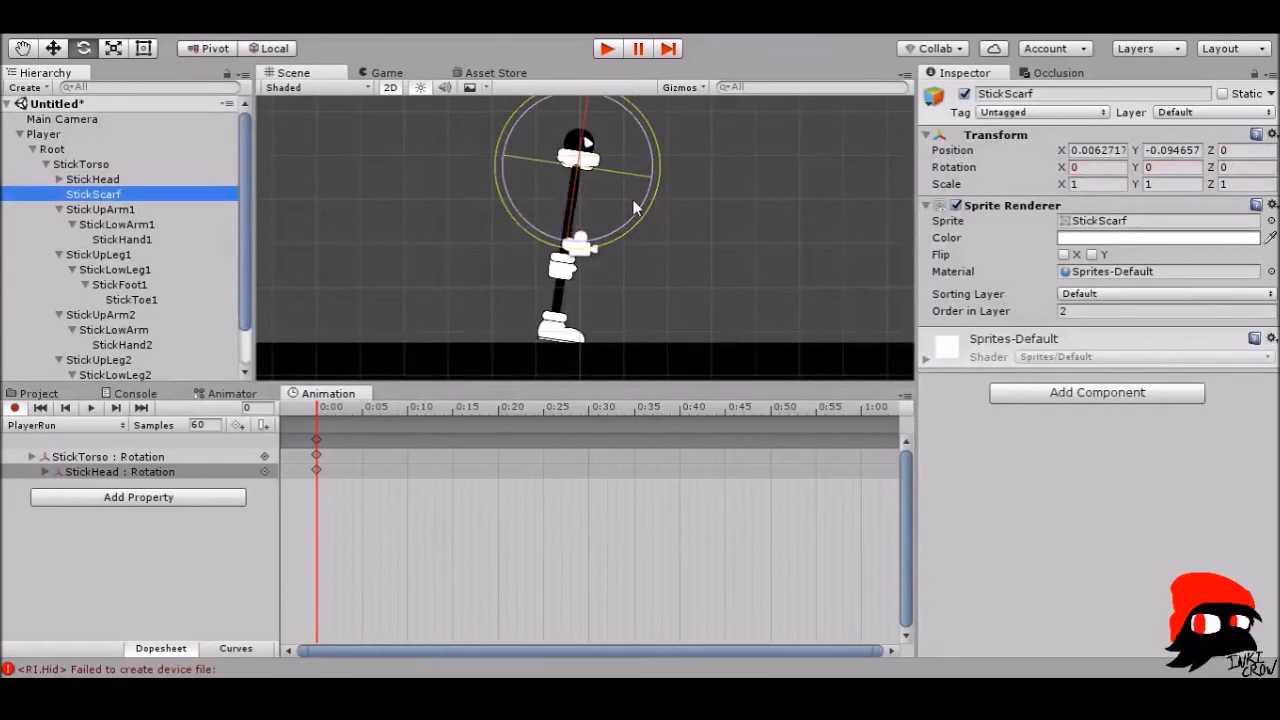
drag(645, 204, 650, 200)
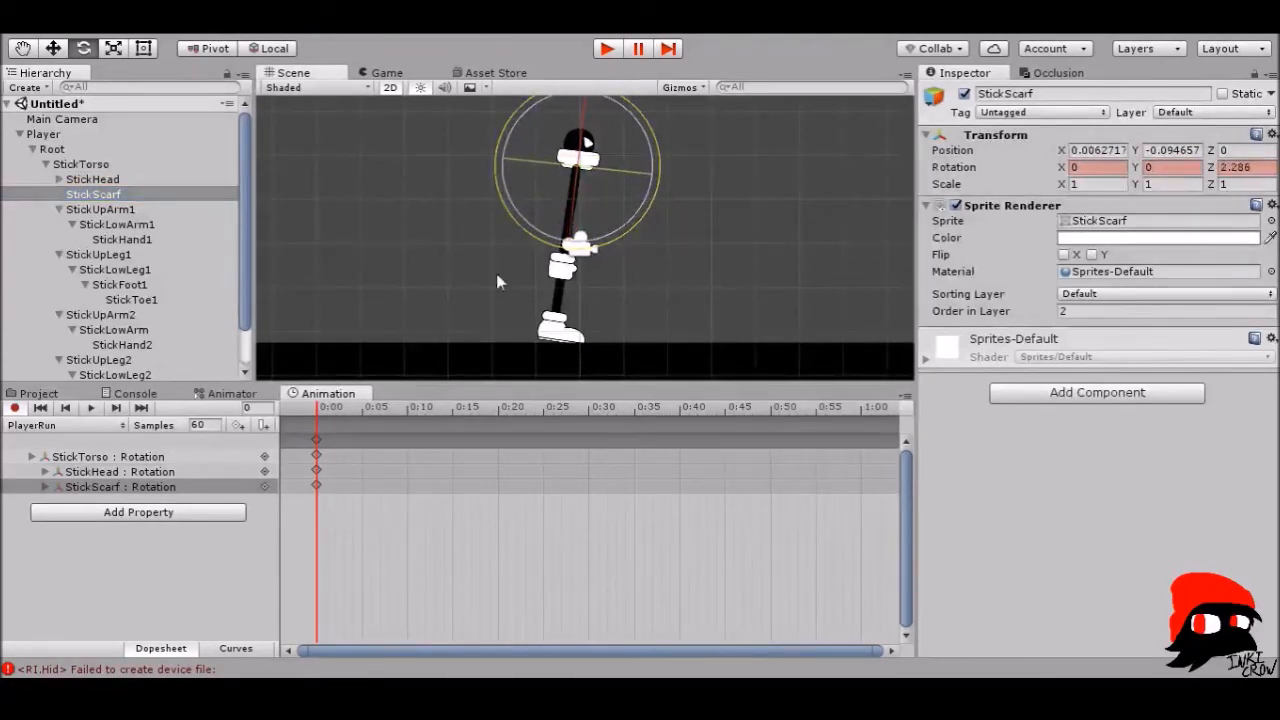
- Swing the first arm forward at 0:00, rotating StickUpArm1 to about 61.5° and StickLowArm1 to about 68.4° in Z
click(100, 209)
drag(634, 227, 745, 95)
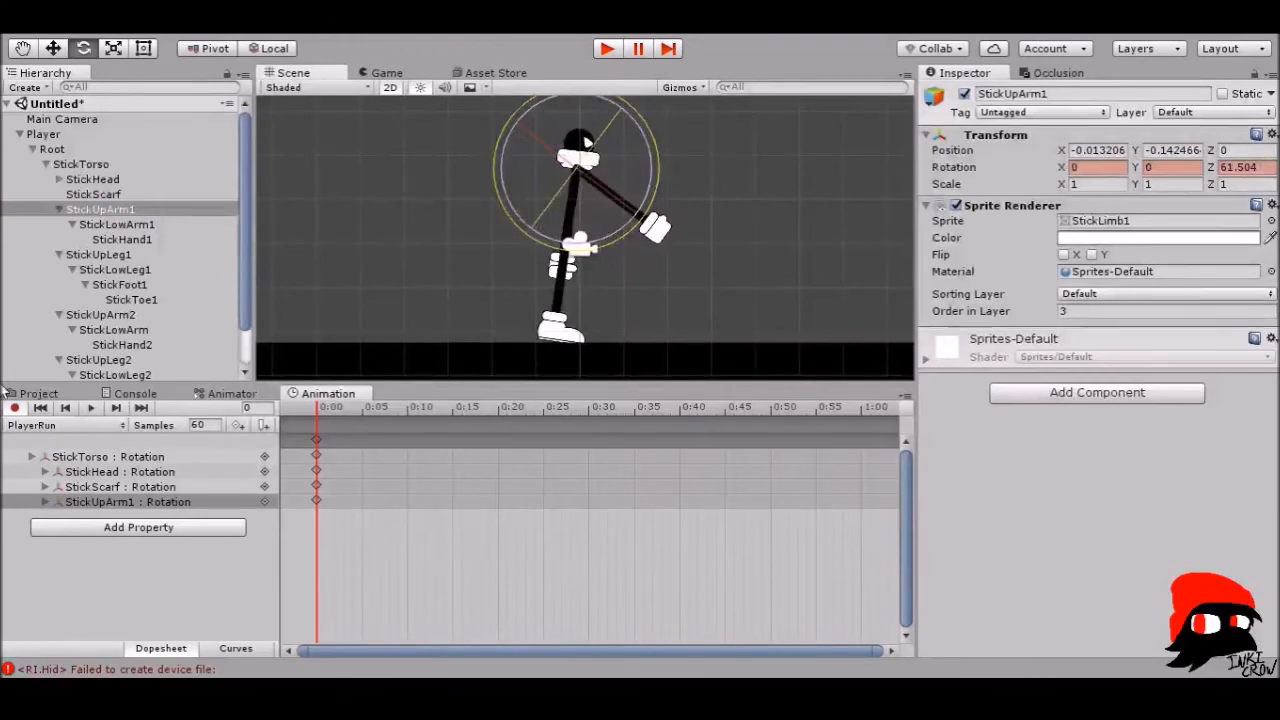
click(155, 224)
drag(621, 273, 789, 247)
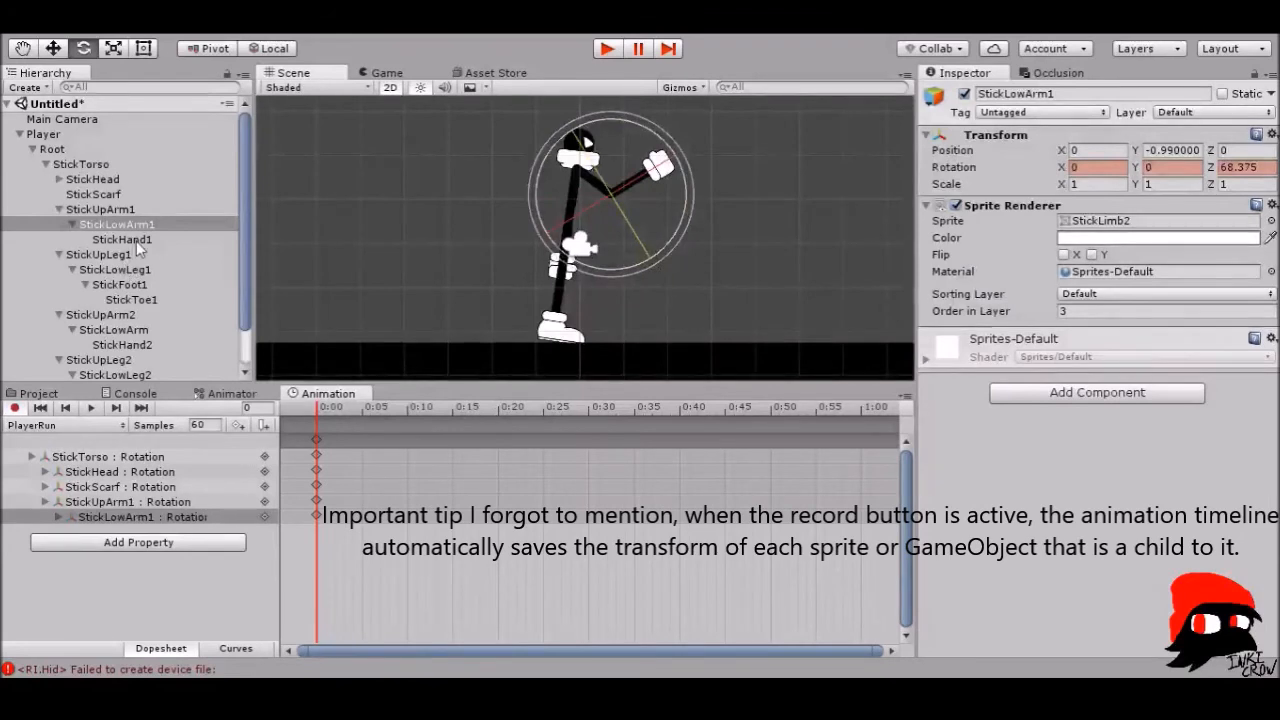
- Rotate StickHand1 to about 14° and swing StickUpLeg1 backward to about -54° in Z at 0:00
click(122, 239)
drag(635, 244, 512, 320)
click(98, 255)
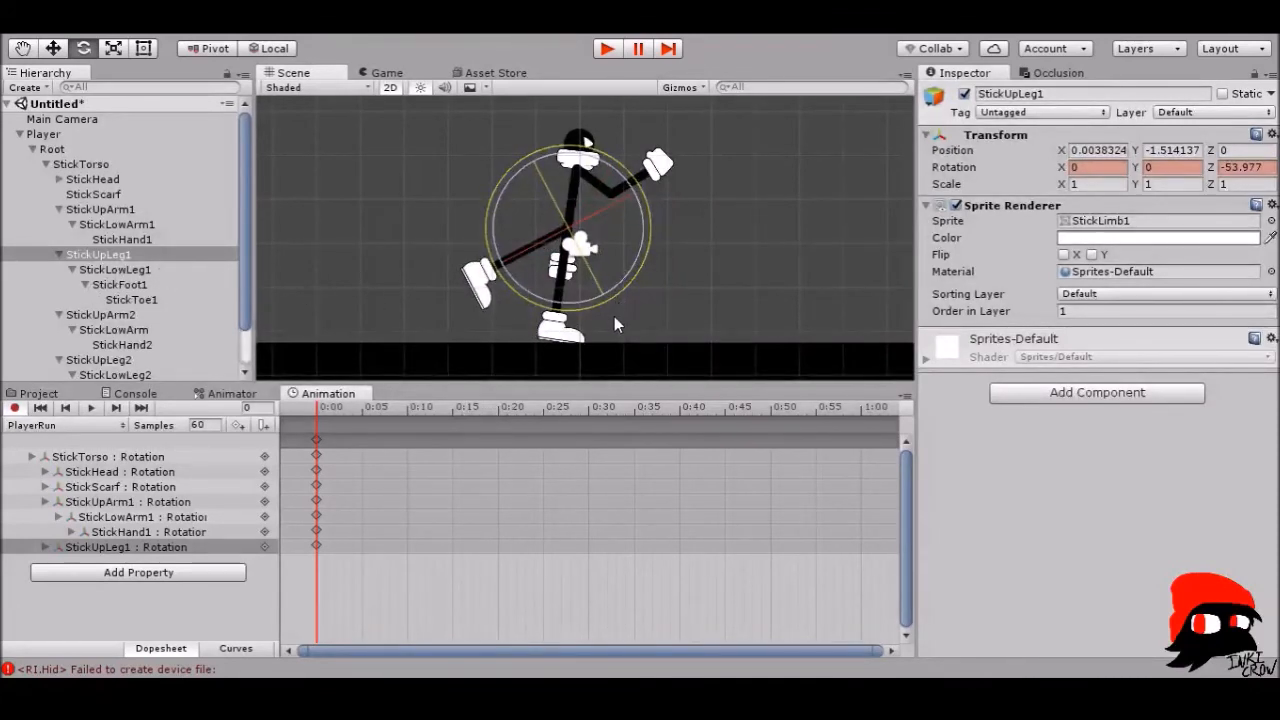
- Bend StickLowLeg1 up behind the body and rotate StickFoot1 to about -21.7° in Z at 0:00
click(115, 269)
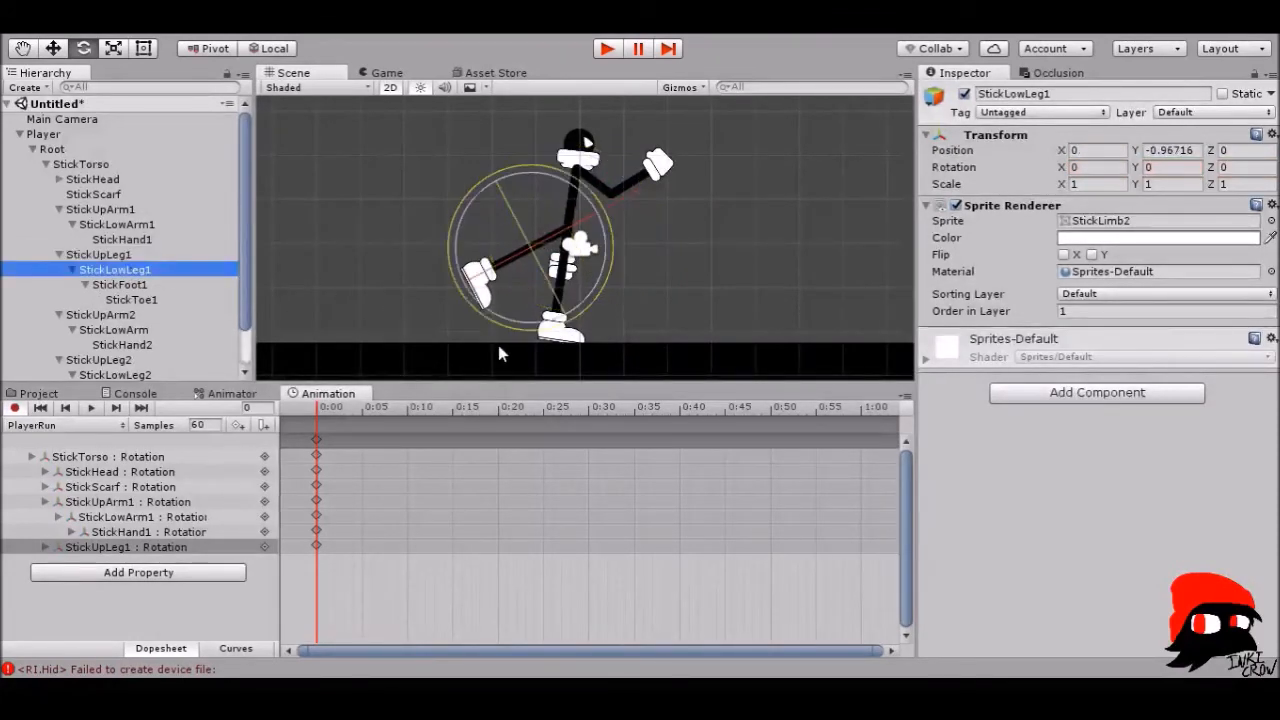
drag(490, 330, 330, 300)
click(120, 285)
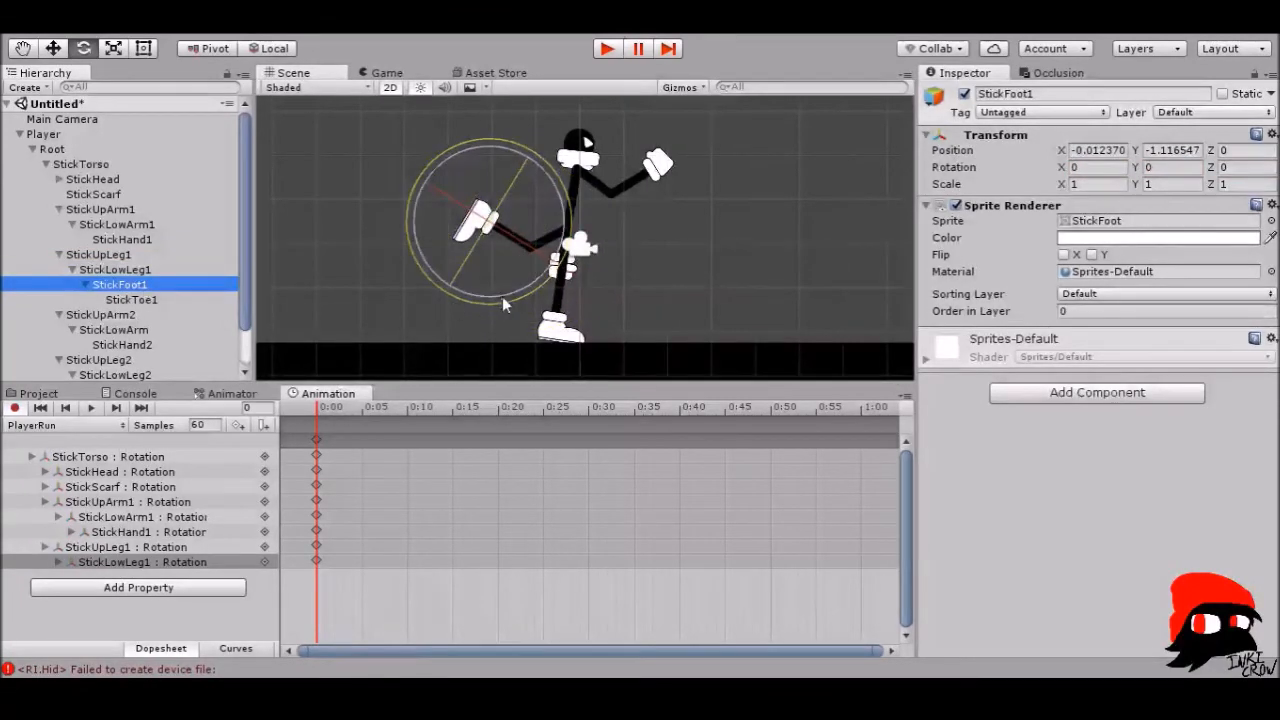
drag(503, 303, 413, 313)
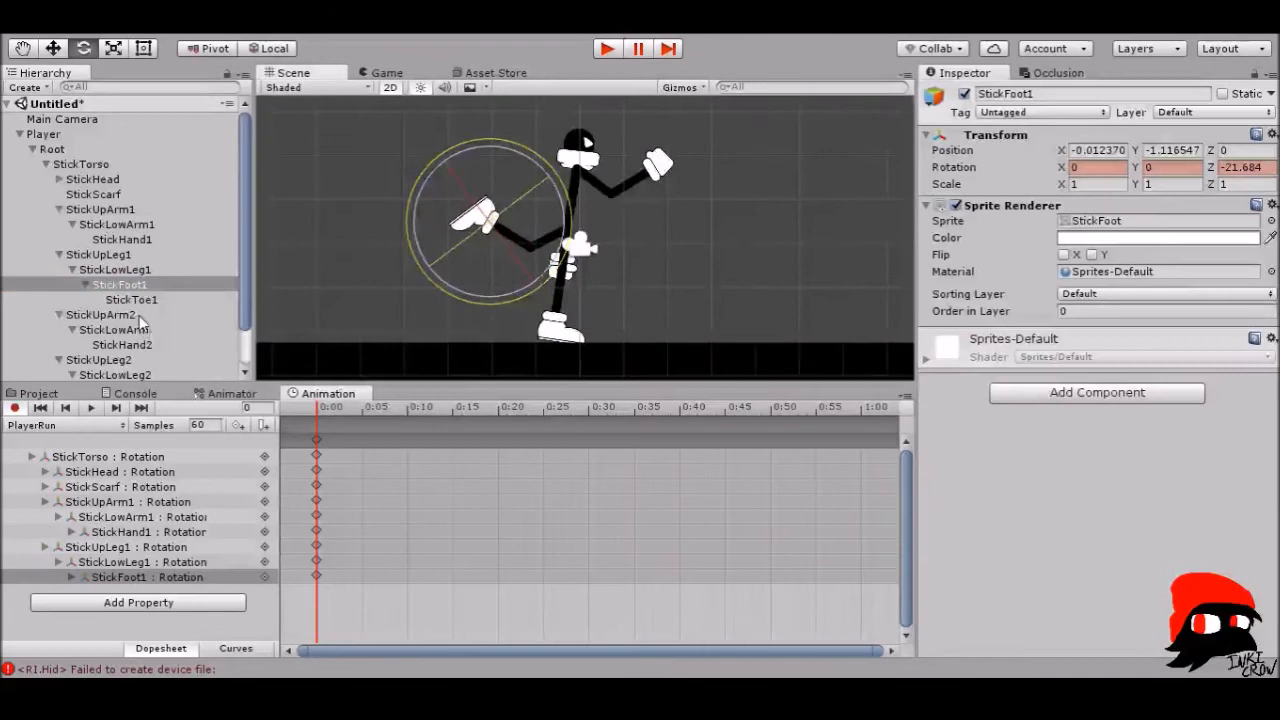
- Swing StickUpArm2 backward to about -84.6° in Z at 0:00, and turn off keyframe recording
click(100, 314)
drag(637, 224, 363, 293)
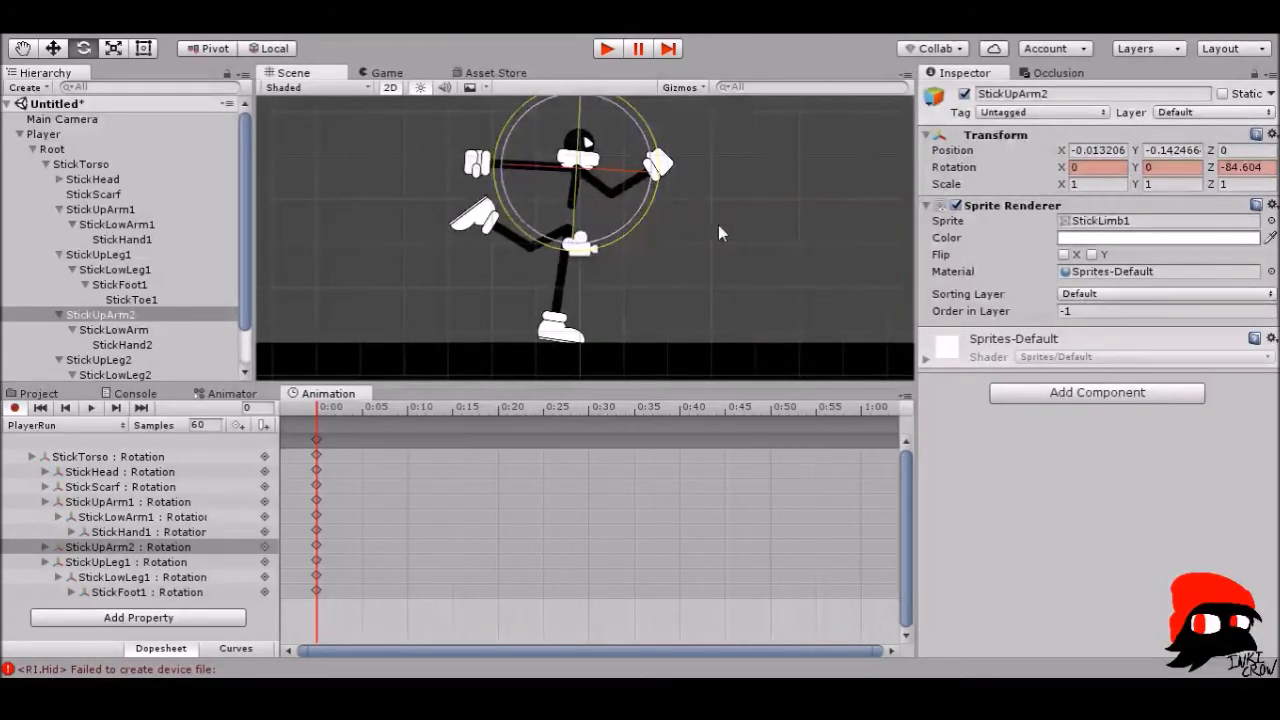
click(15, 407)
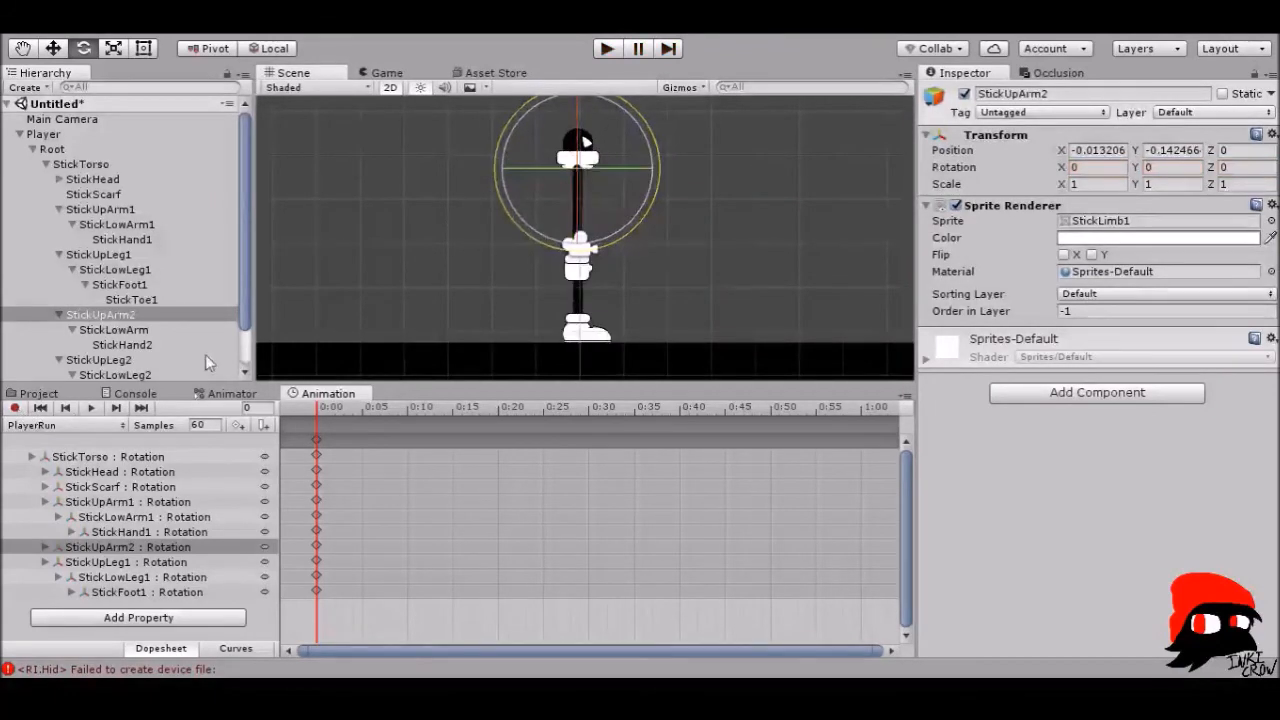
- Raise StickUpLeg1 and StickUpLeg2 together to about -1.08 in Y with recording off, and turn keyframe recording back on
click(93, 168)
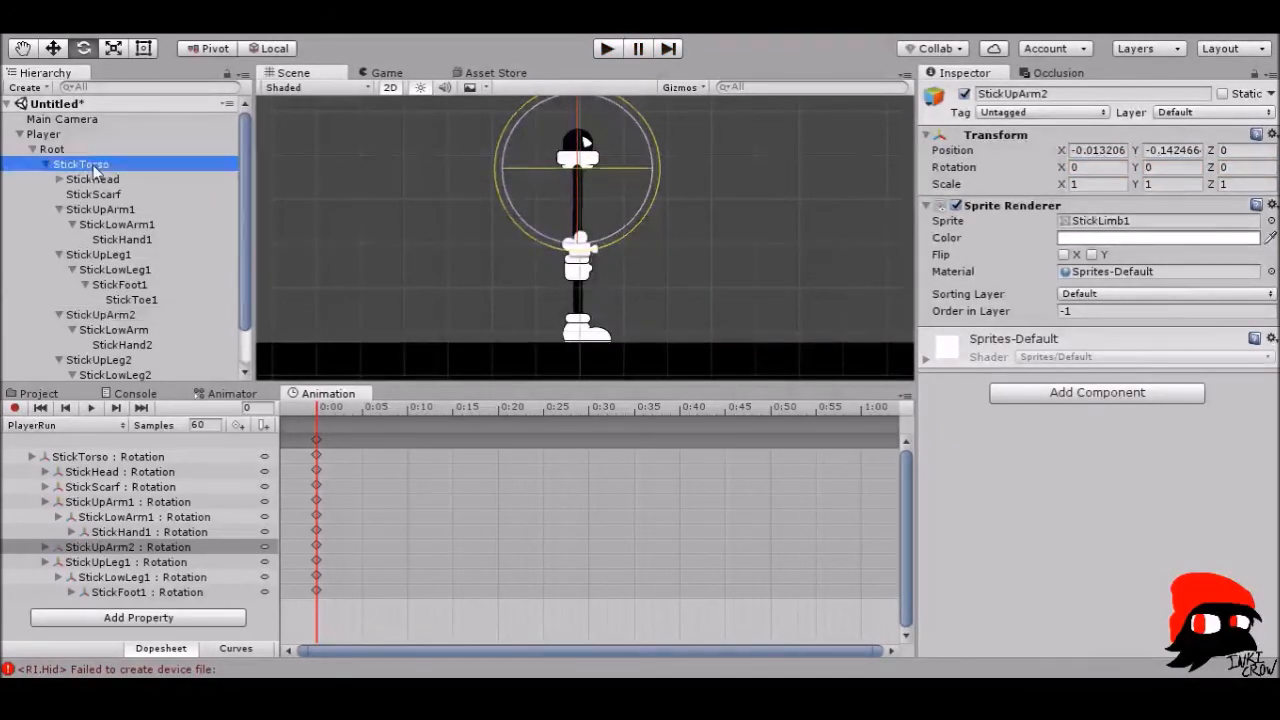
click(133, 317)
click(131, 357)
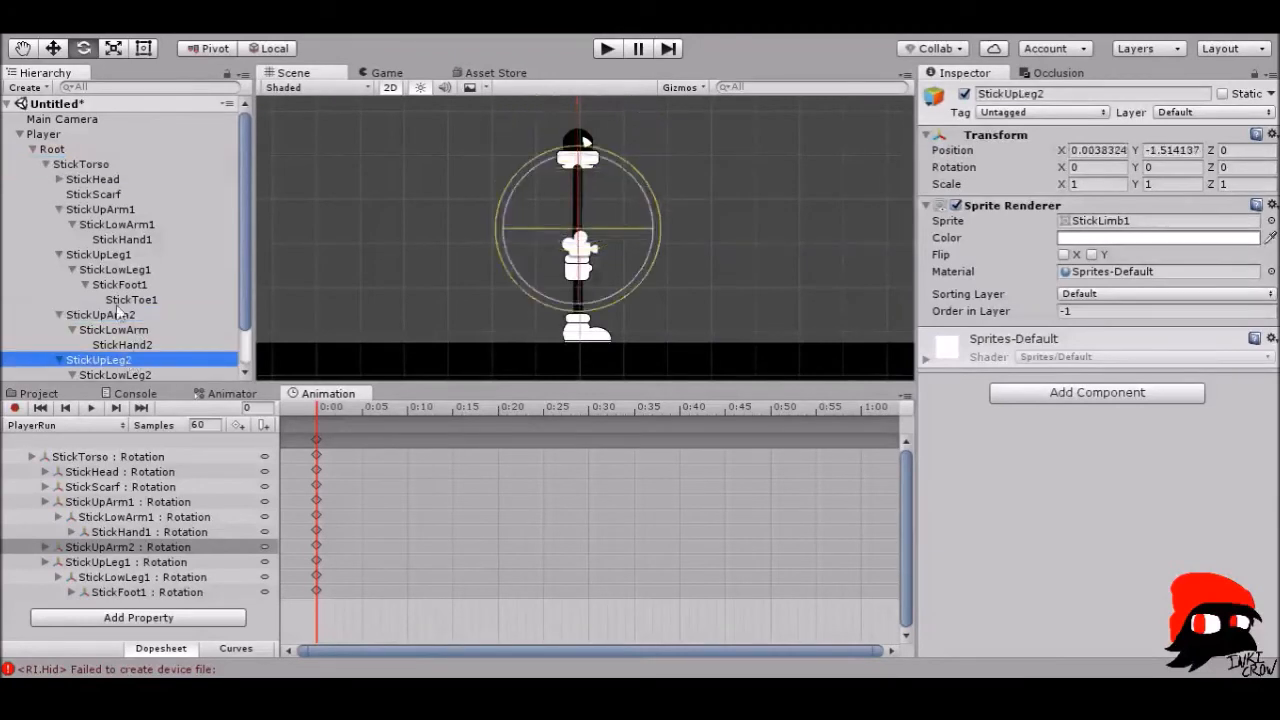
ctrl+click(118, 253)
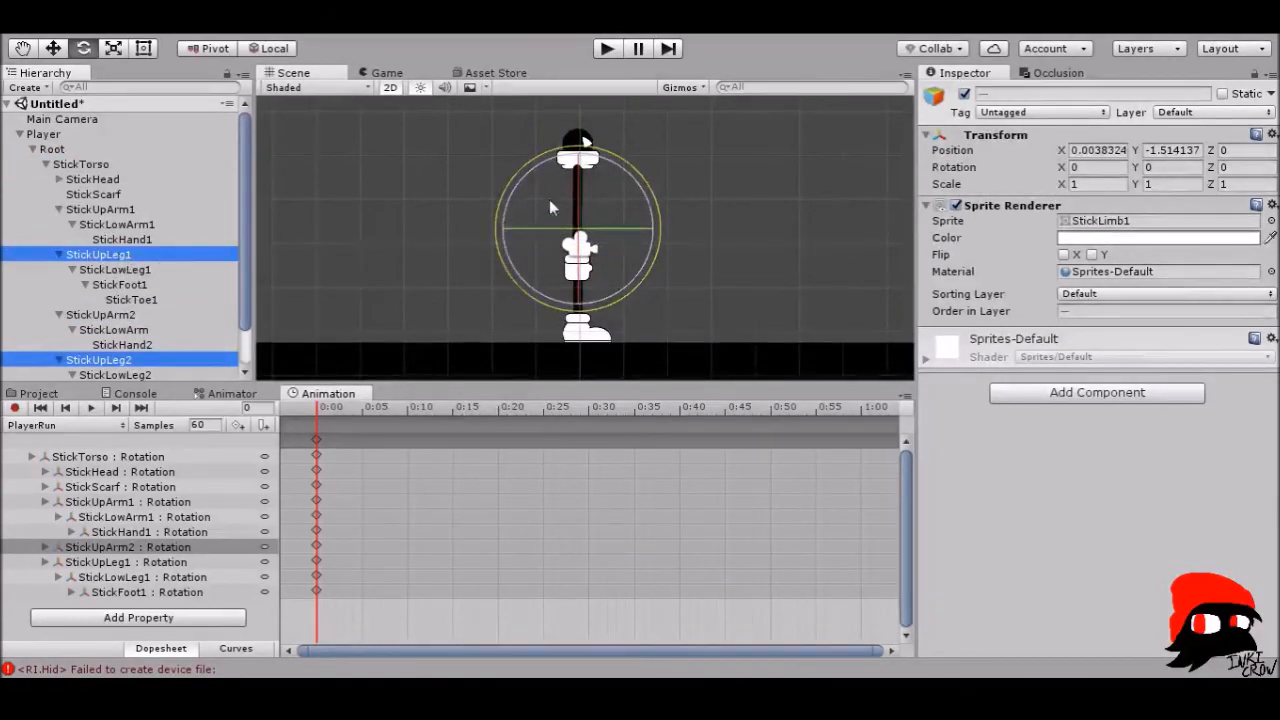
click(53, 48)
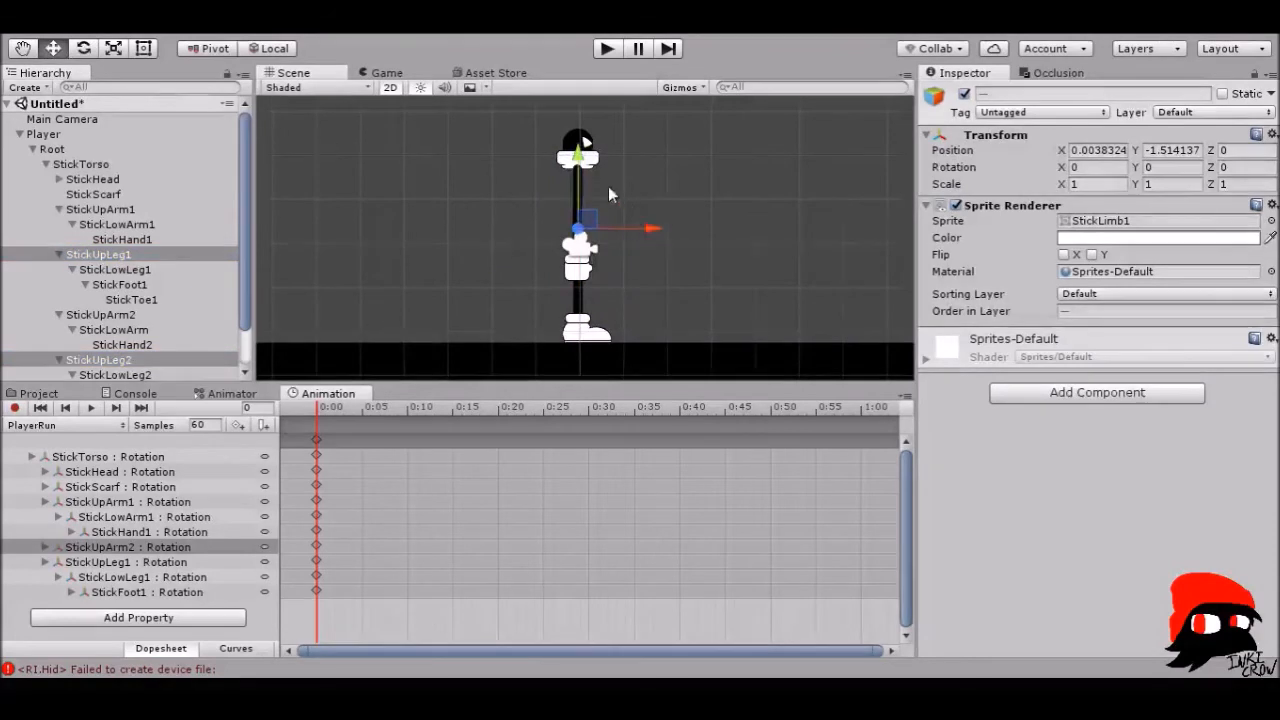
drag(583, 160, 583, 145)
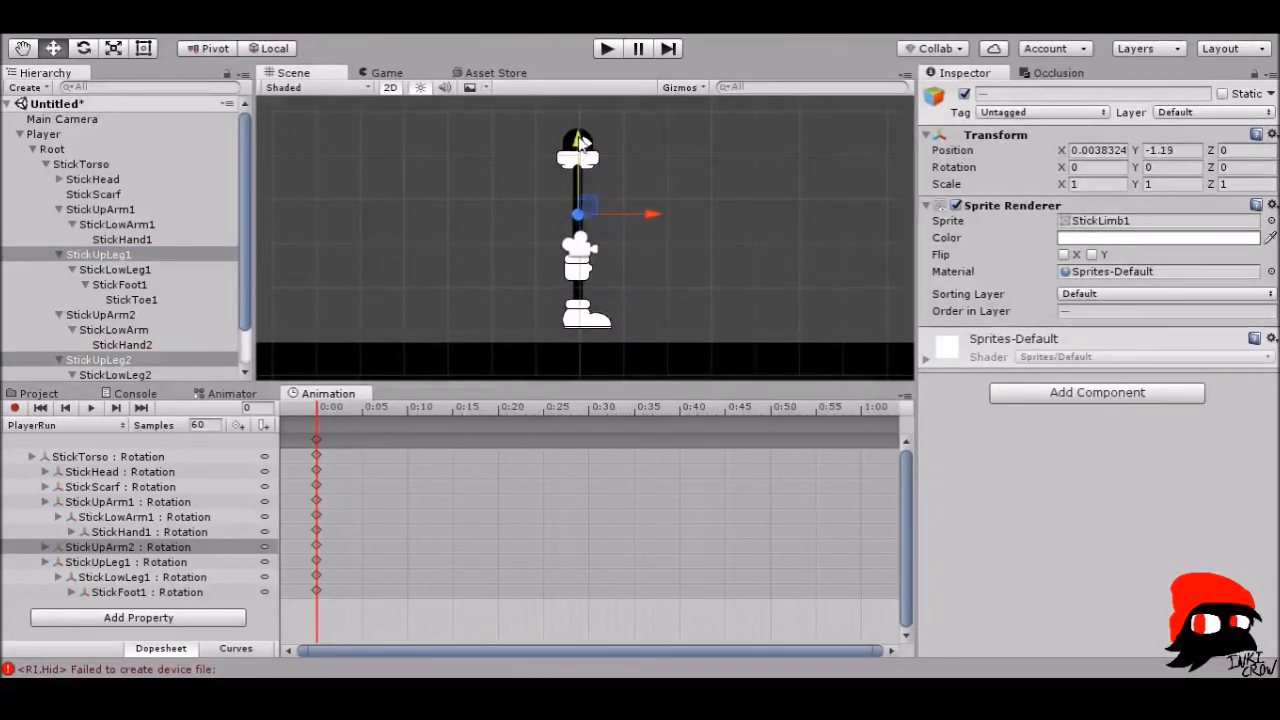
scroll(580, 205, up, 2)
scroll(573, 222, down, 2)
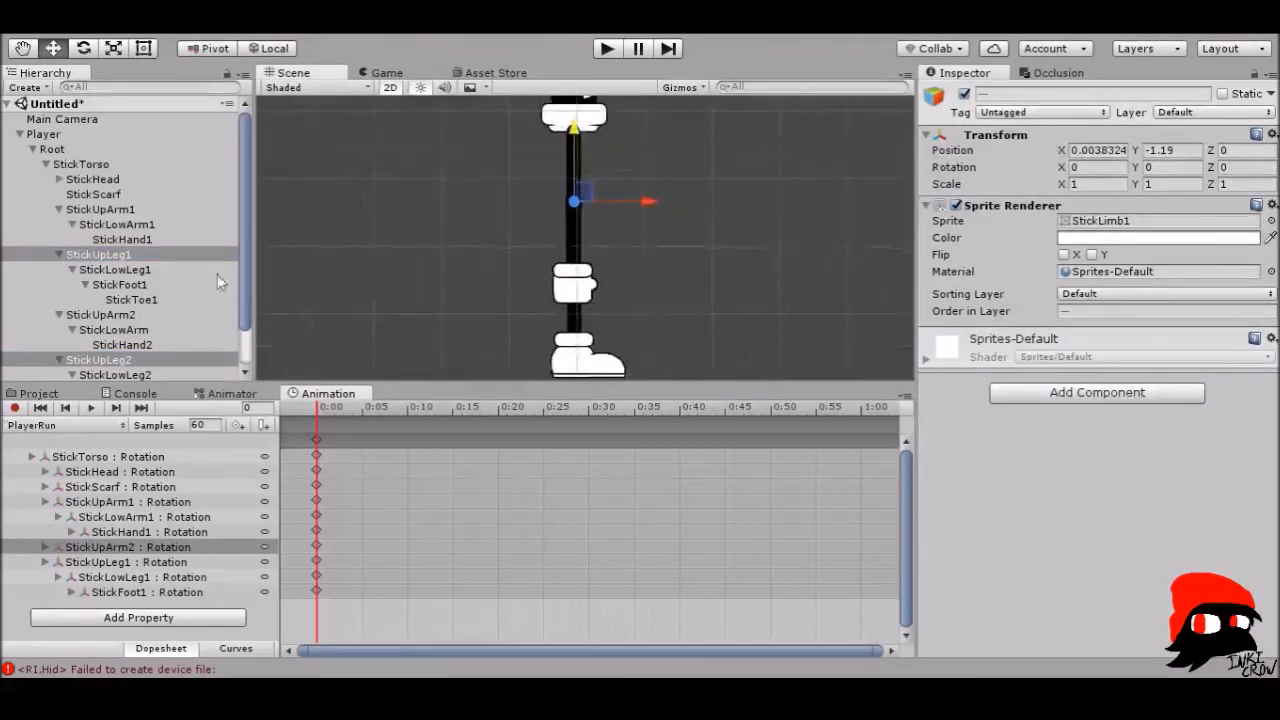
click(15, 411)
click(18, 411)
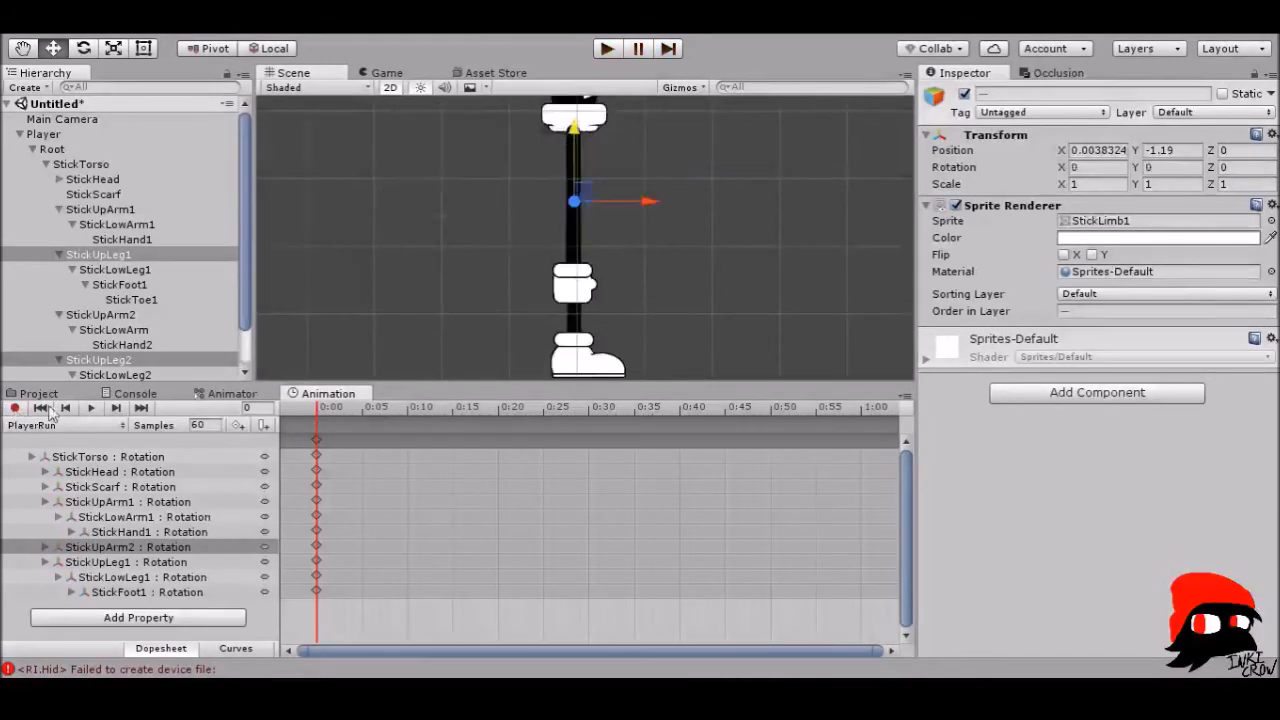
drag(573, 142, 573, 134)
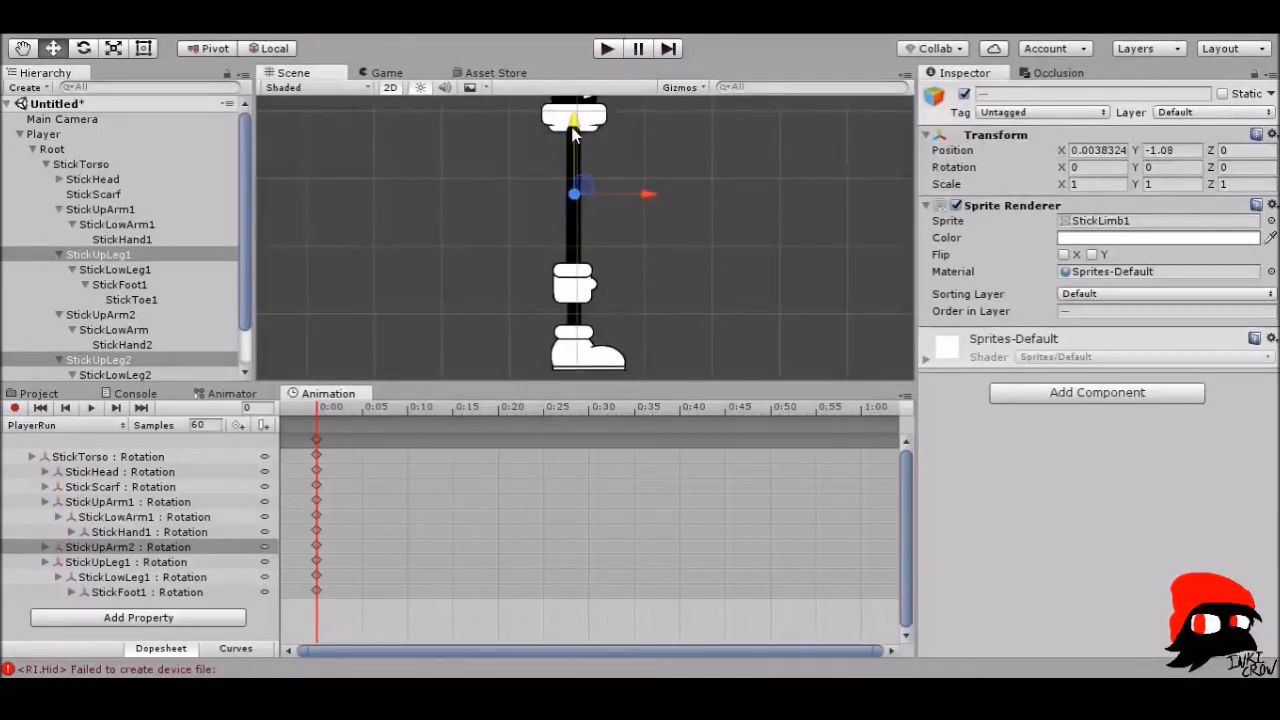
click(16, 410)
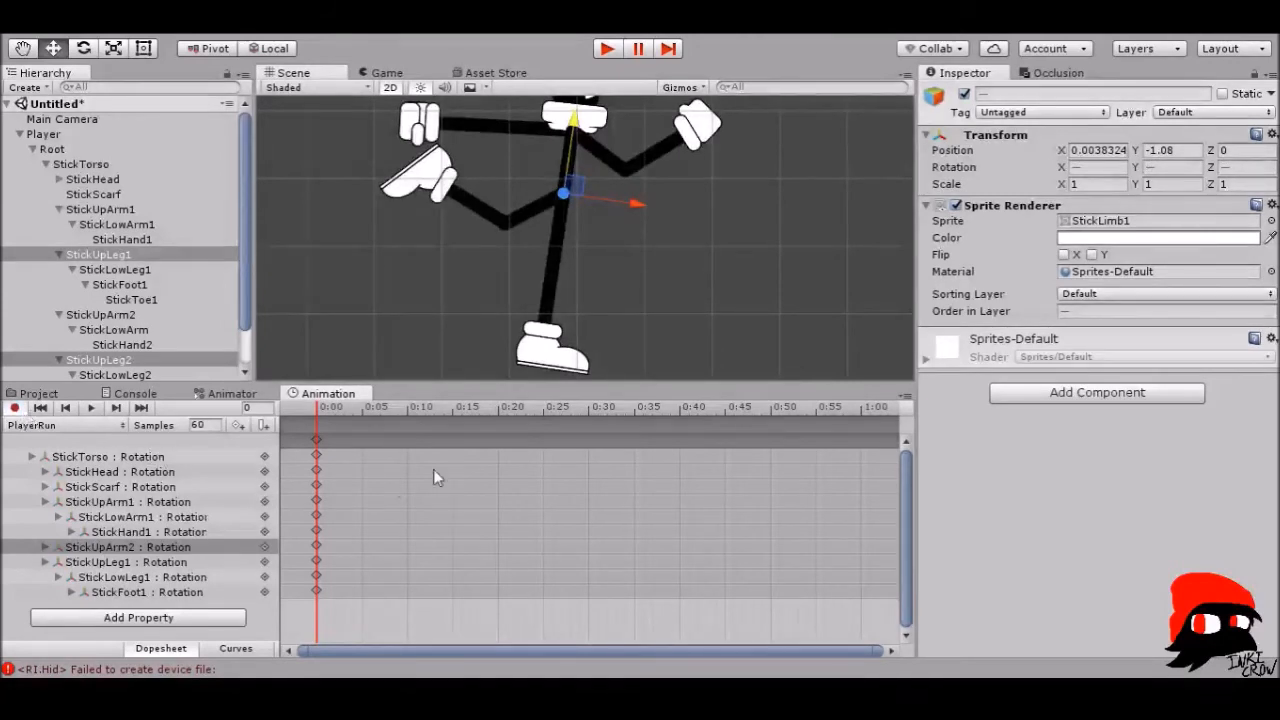
- Bend the rear arm at 0:00, rotating StickLowArm to about 45.4° and StickHand2 to about 5.6° in Z
click(128, 229)
click(130, 241)
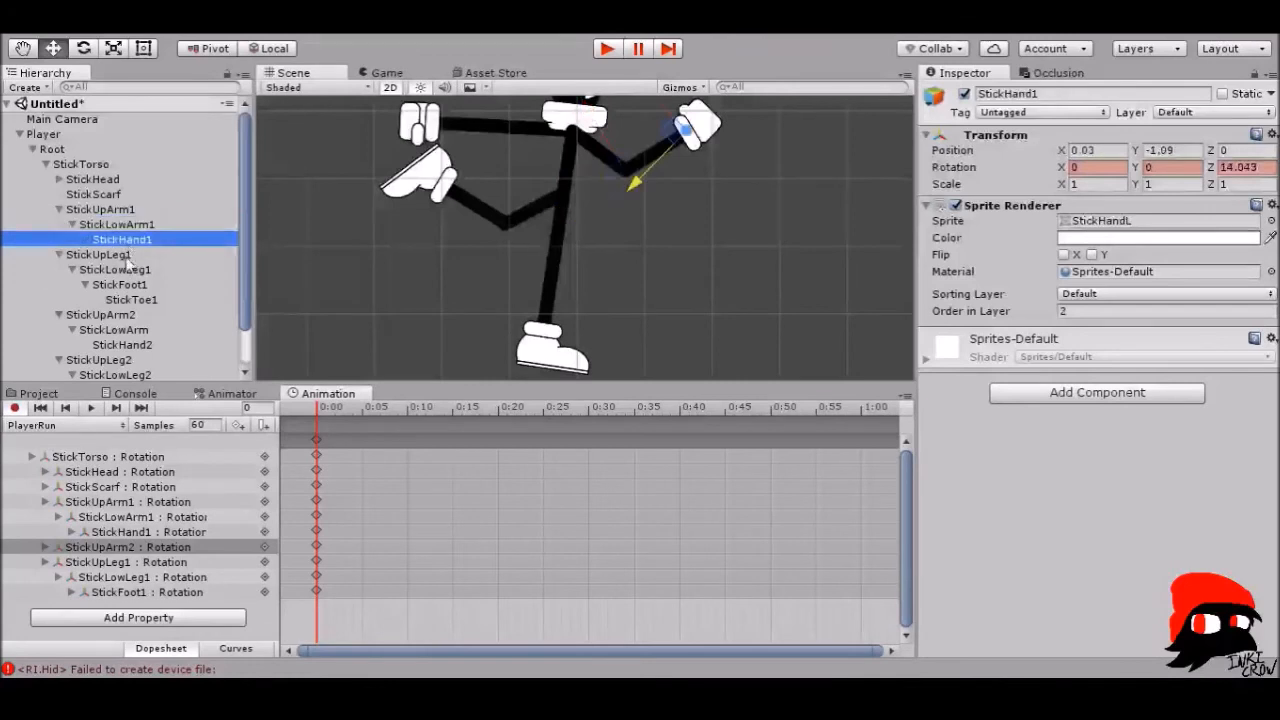
click(120, 256)
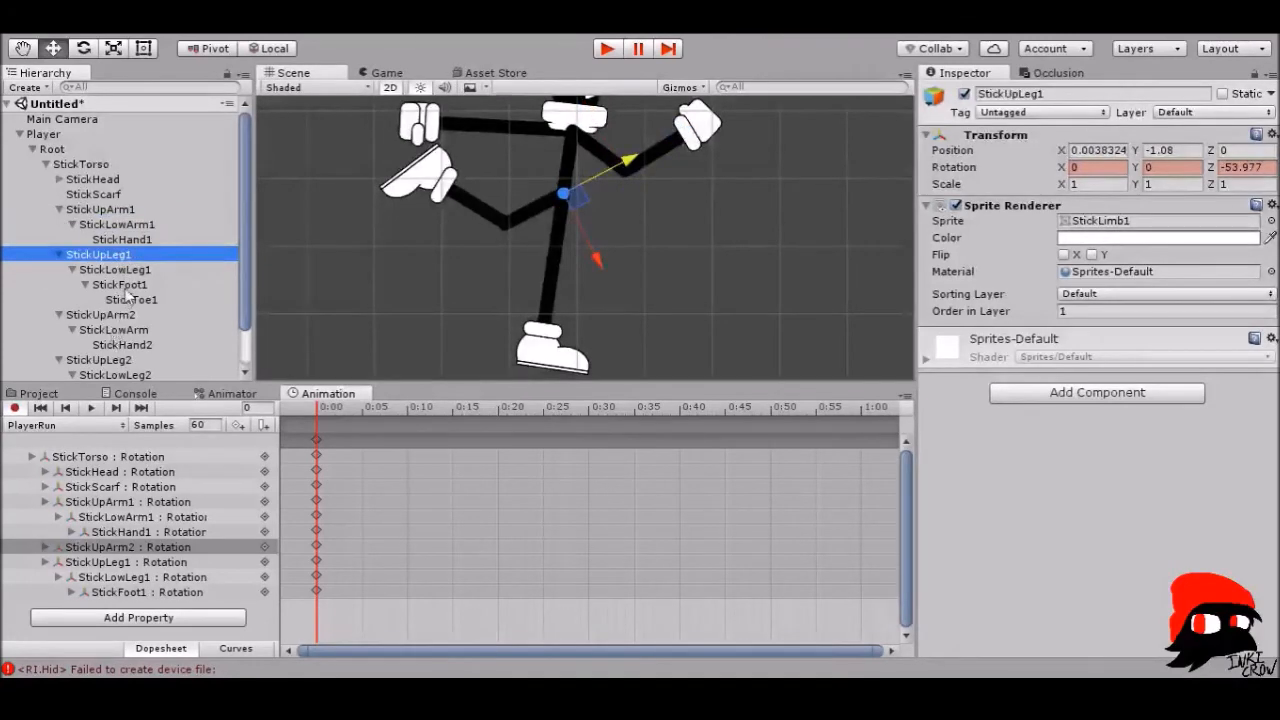
click(128, 270)
click(130, 315)
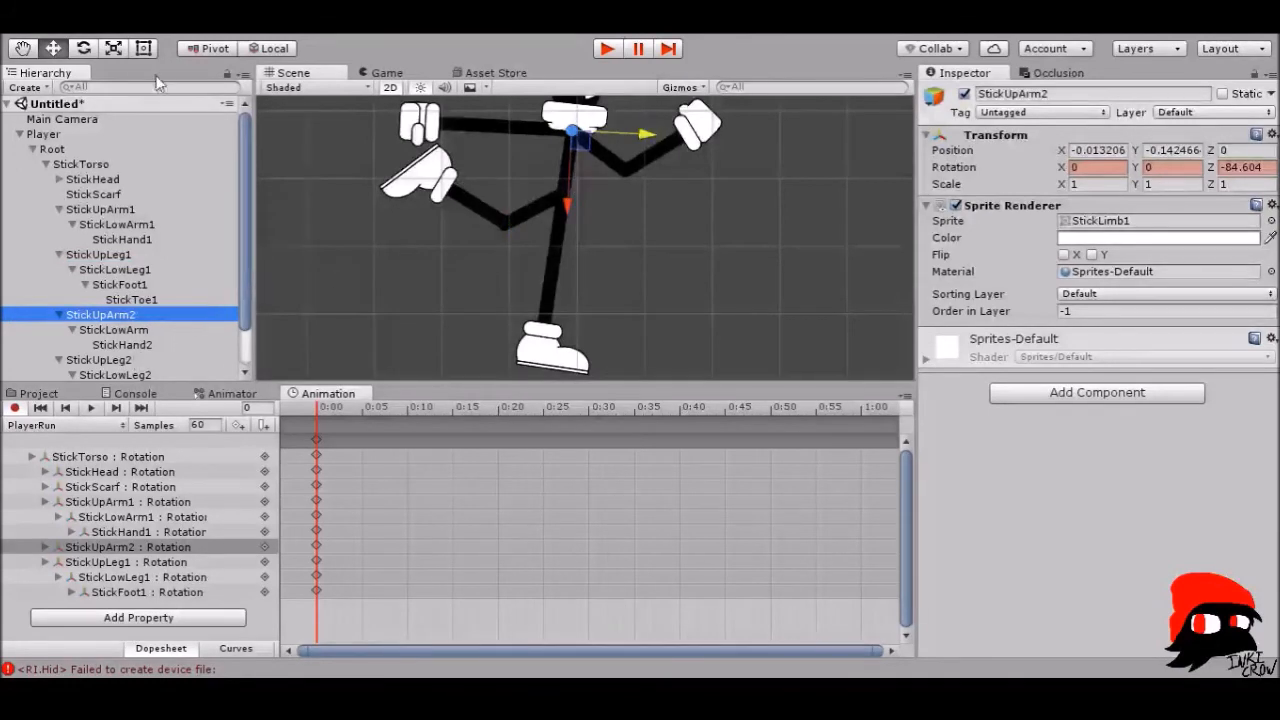
click(83, 48)
click(128, 331)
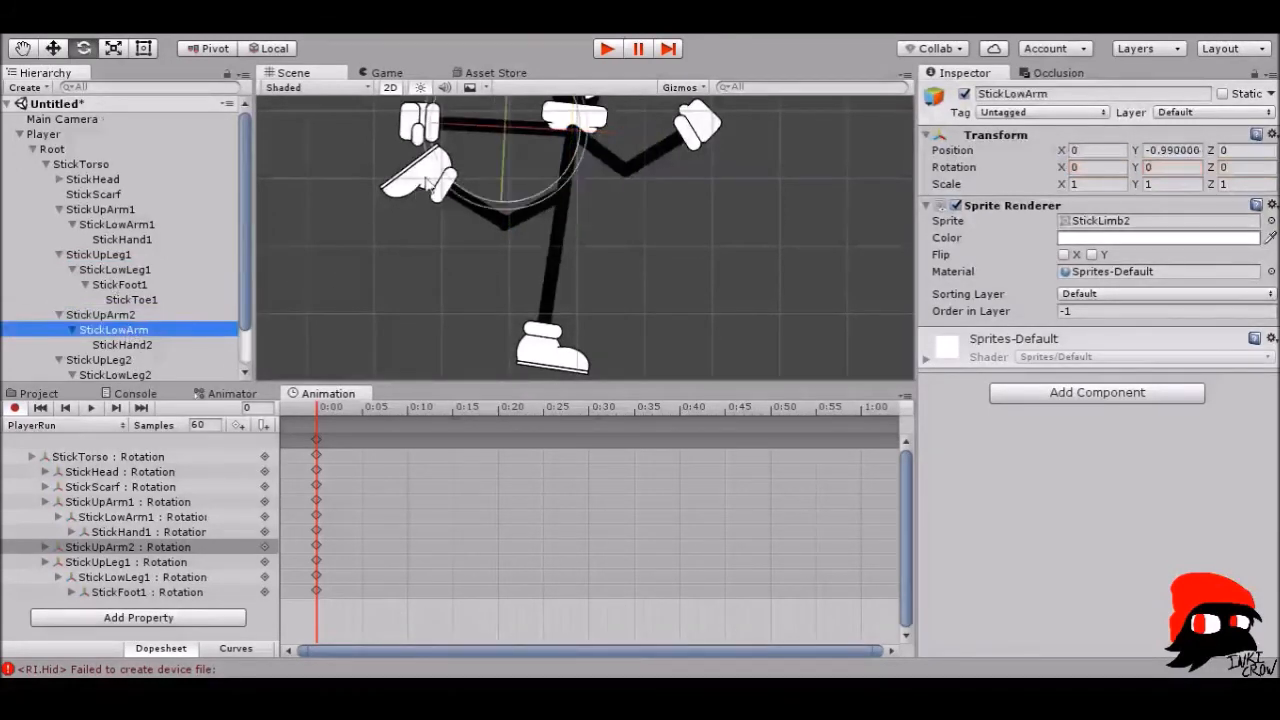
drag(463, 204, 578, 248)
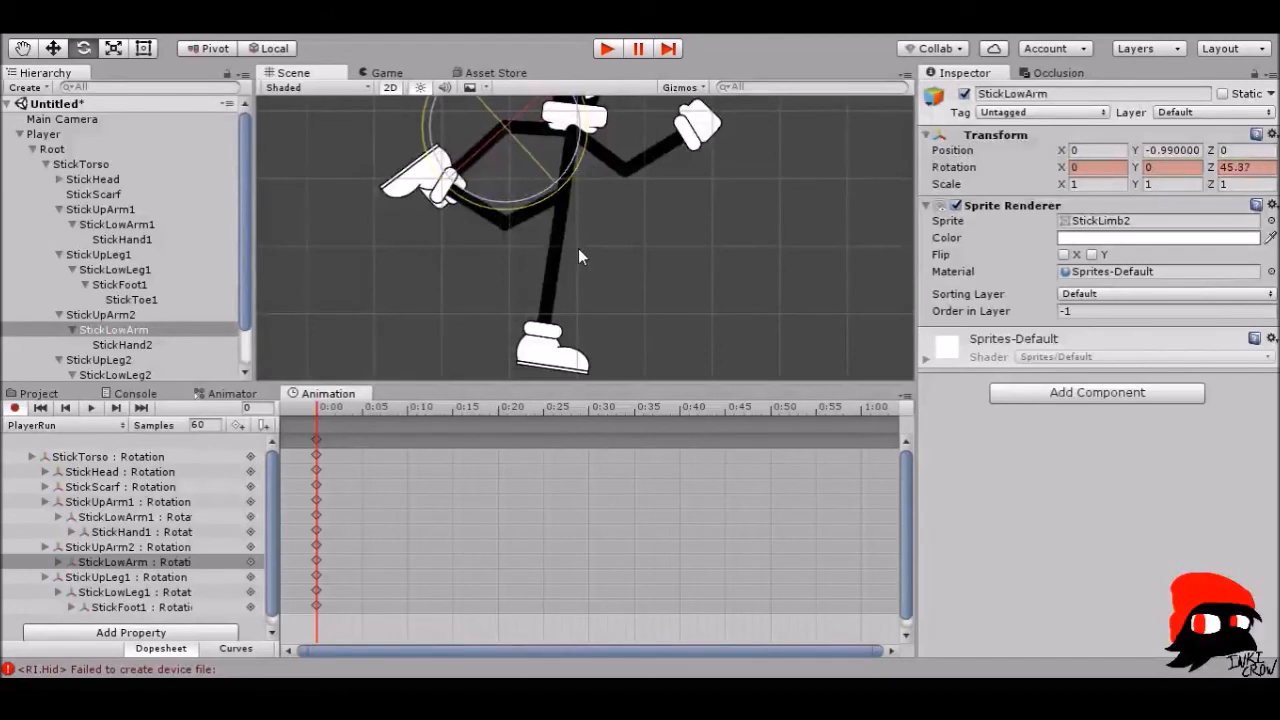
click(122, 344)
drag(404, 245, 420, 265)
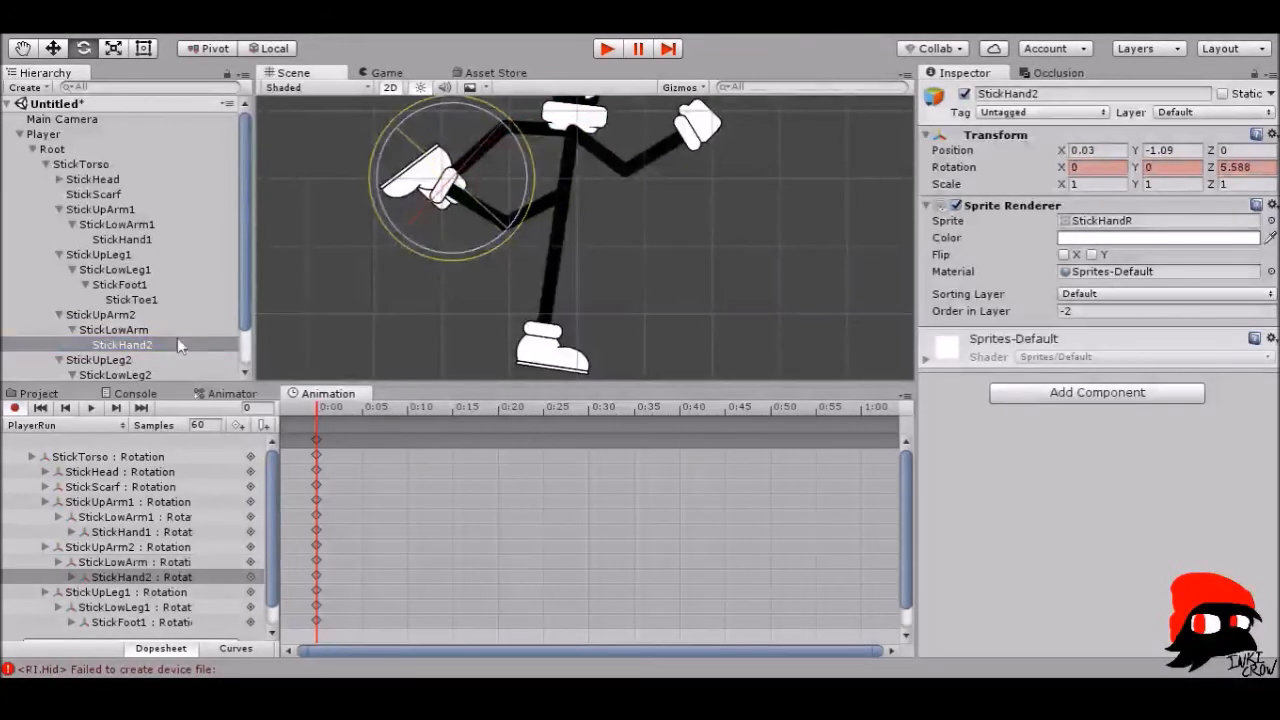
- Swing the second leg forward at 0:00, rotating StickUpLeg2 to about 70.6° and StickLowLeg2 to about -24.3° in Z
click(100, 359)
drag(548, 275, 760, 200)
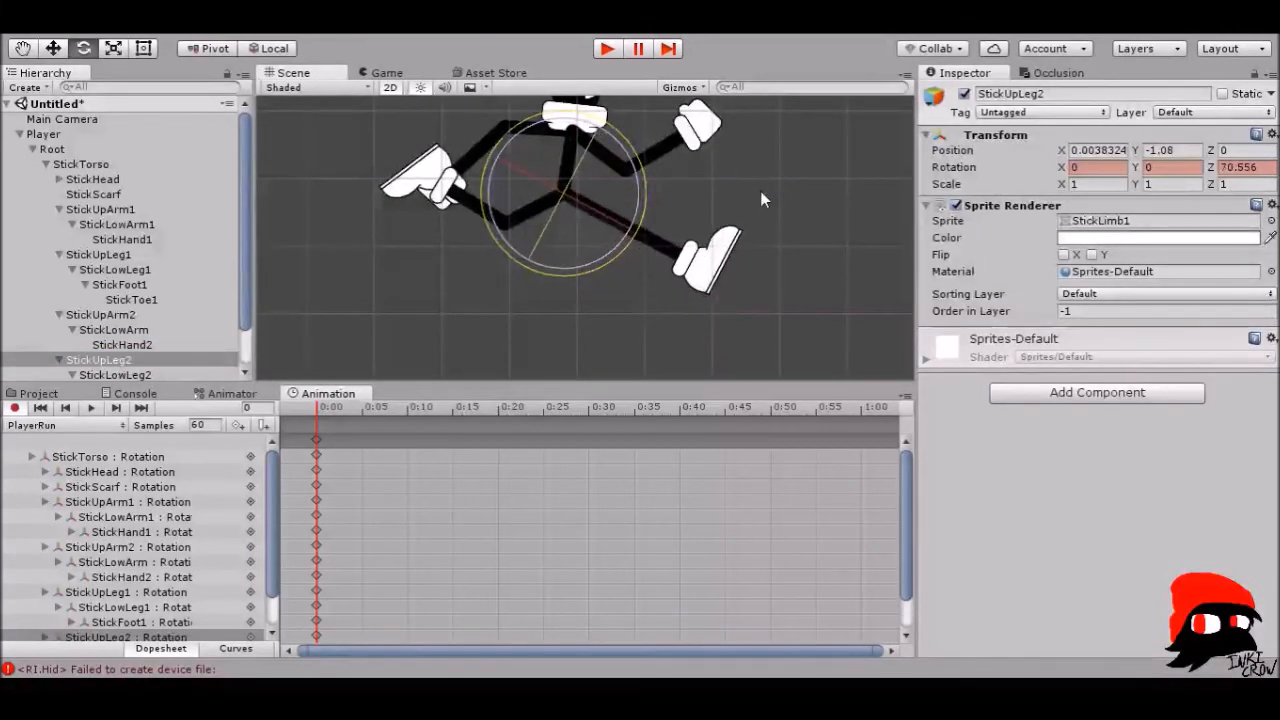
click(188, 375)
drag(621, 306, 480, 336)
- Tilt StickFoot2 to about 13.4° and StickToe2 to about 7.2° in Z at 0:00
scroll(135, 333, down, 2)
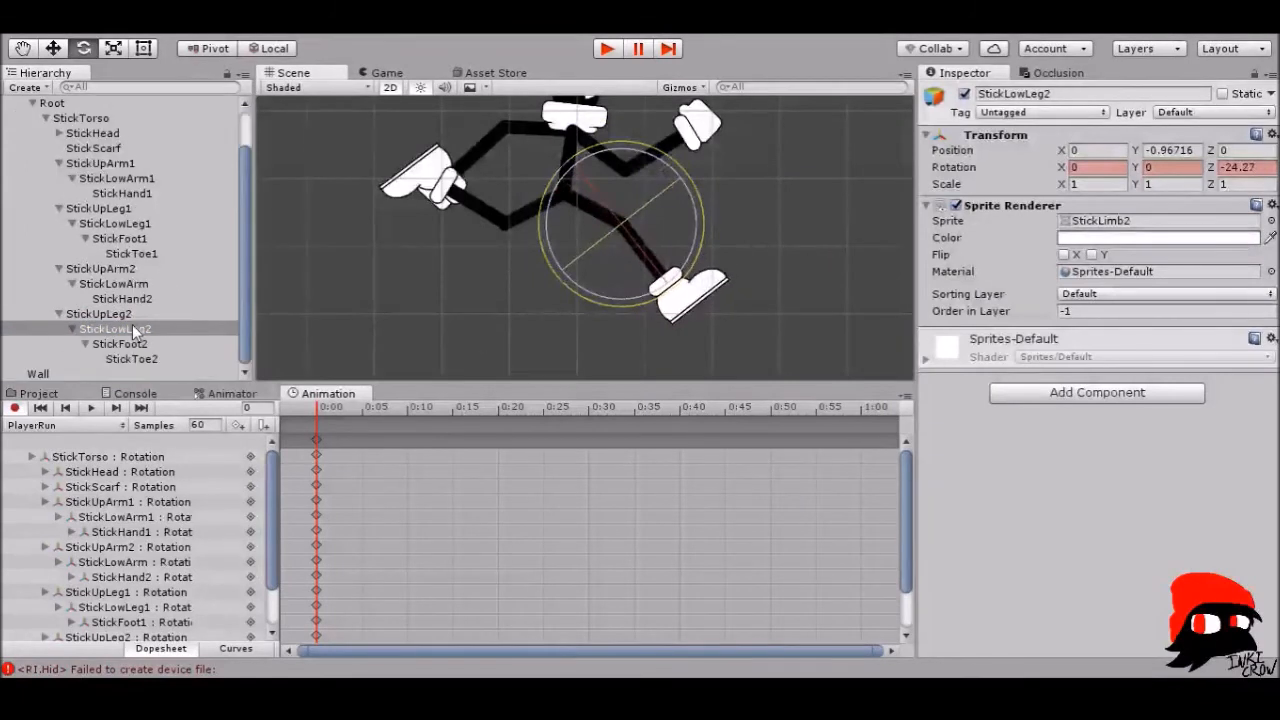
click(120, 343)
drag(634, 358, 671, 368)
click(131, 358)
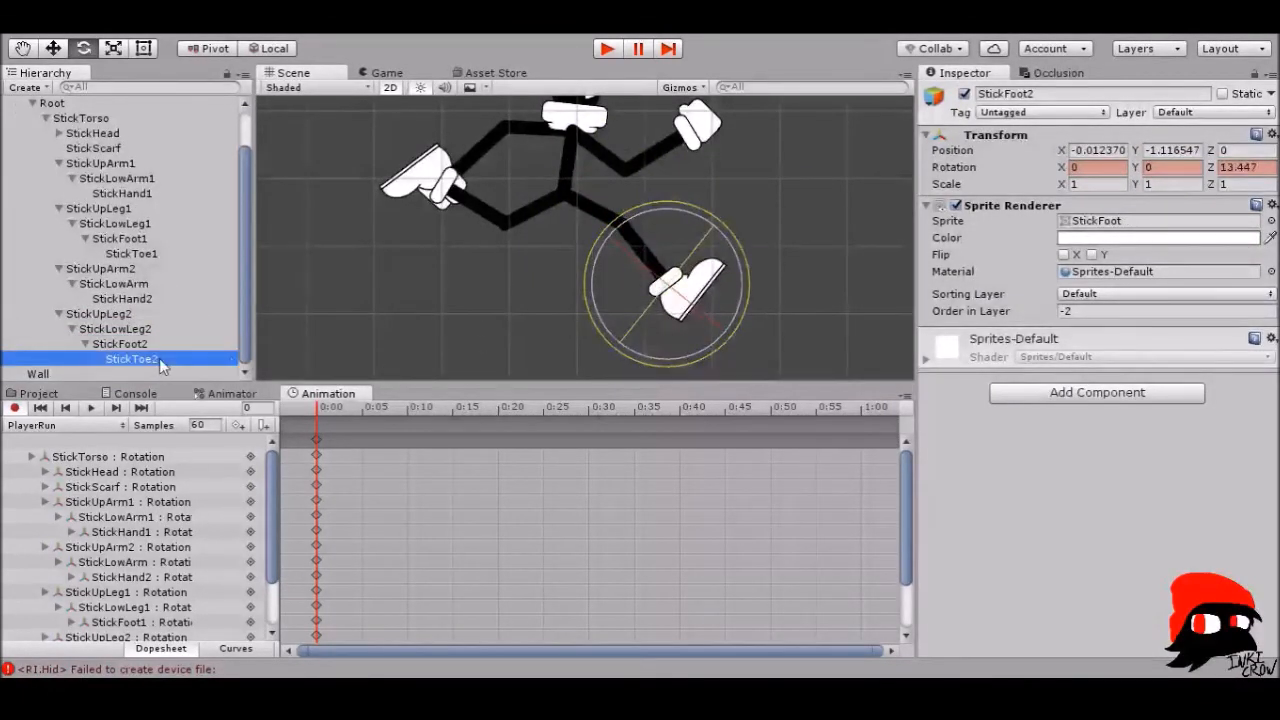
drag(674, 367, 697, 371)
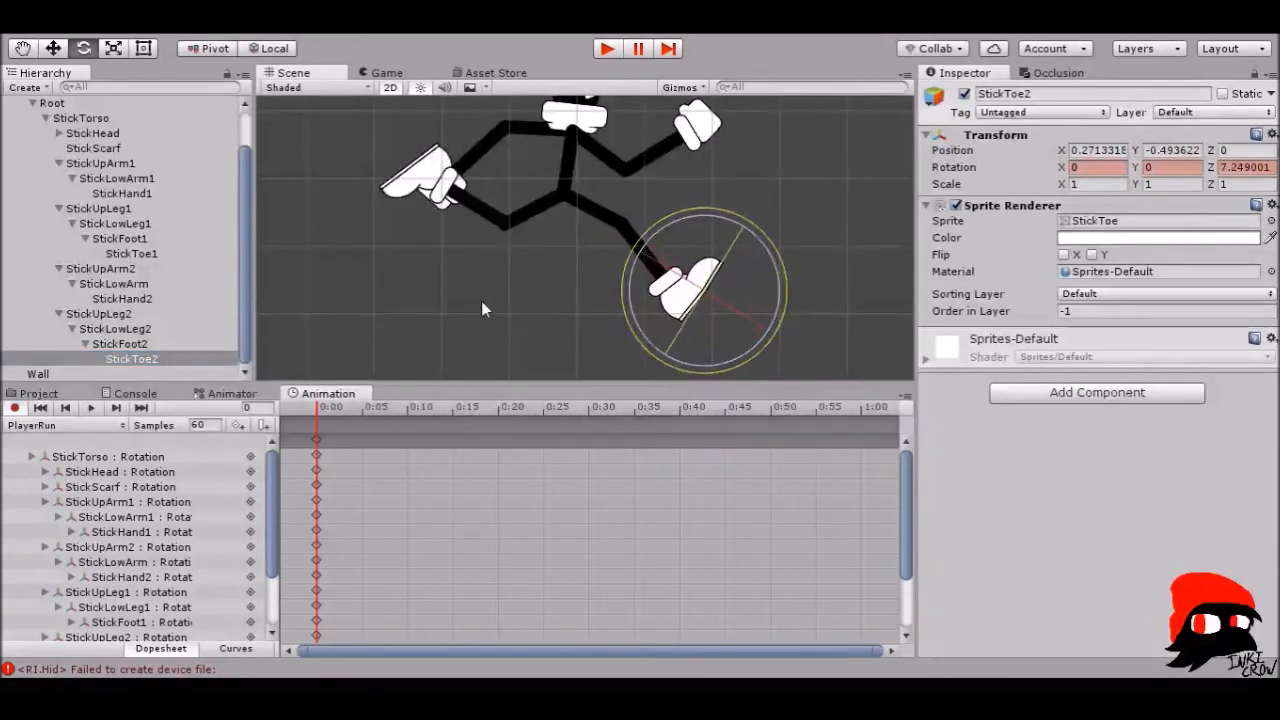
- Copy all the keyframes at 0:00 and paste them so the same pose is keyed at 0:30
scroll(481, 301, down, 5)
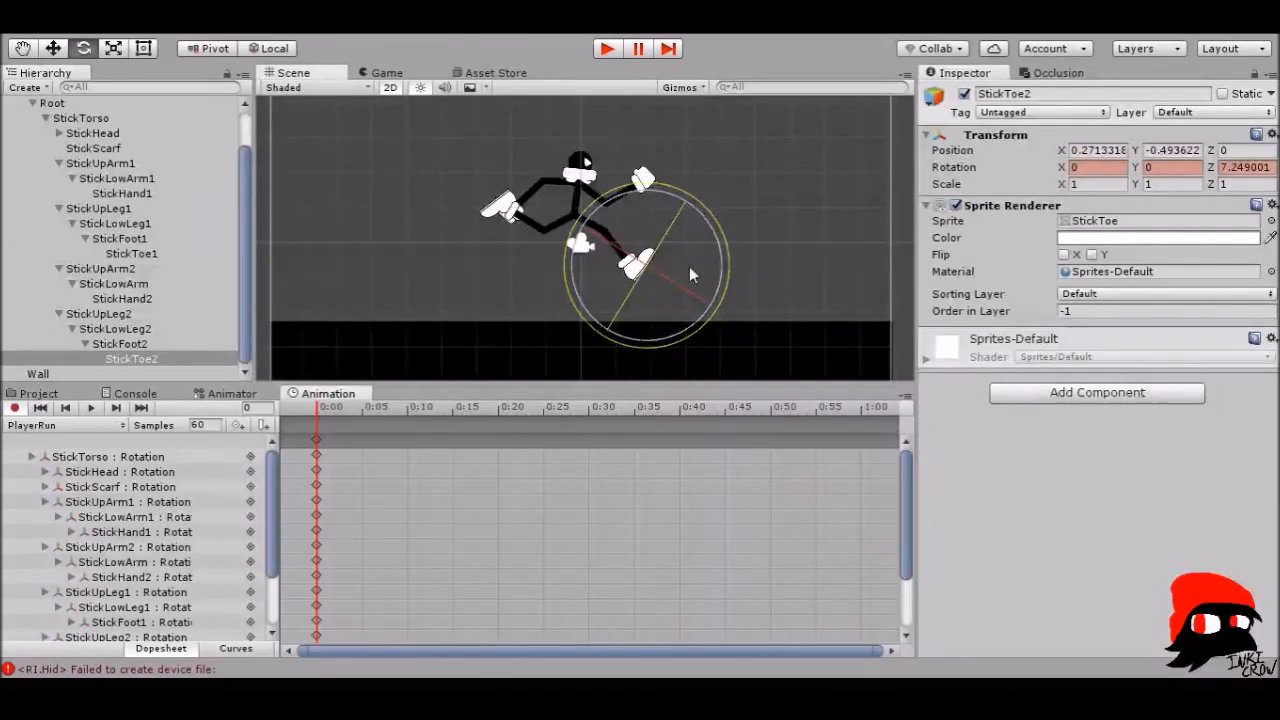
scroll(649, 222, up, 7)
scroll(648, 220, down, 6)
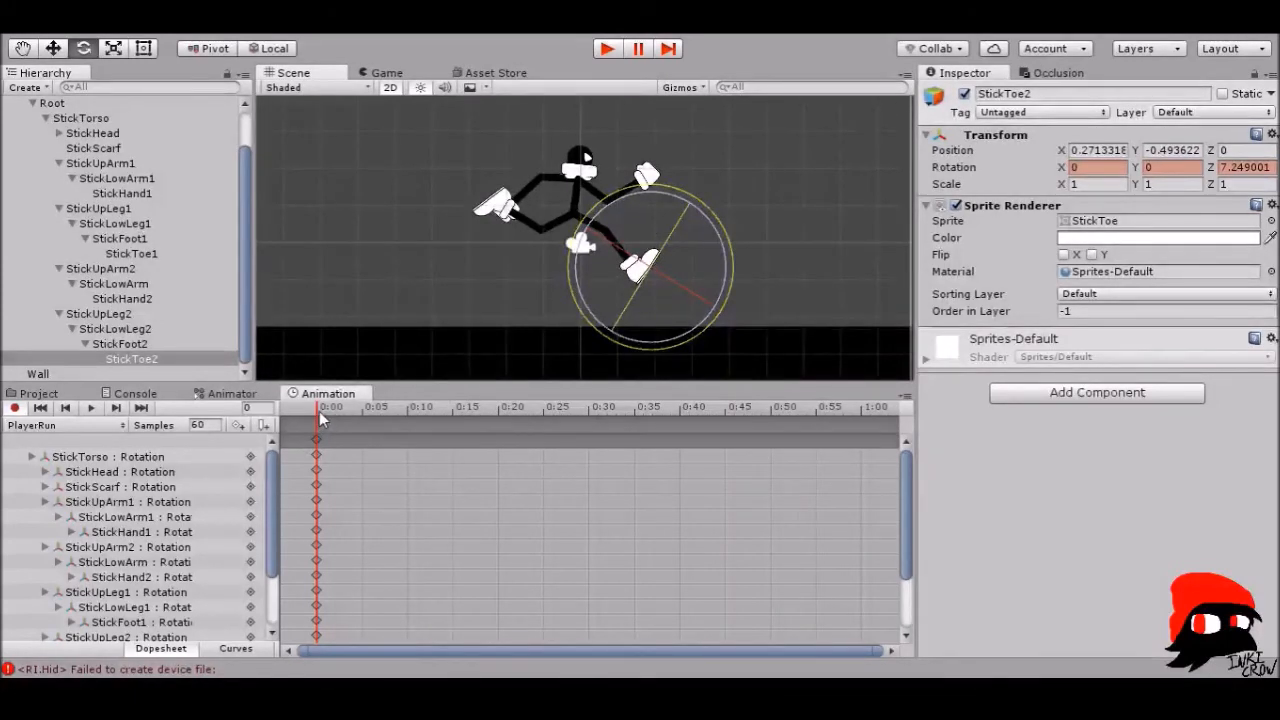
click(142, 458)
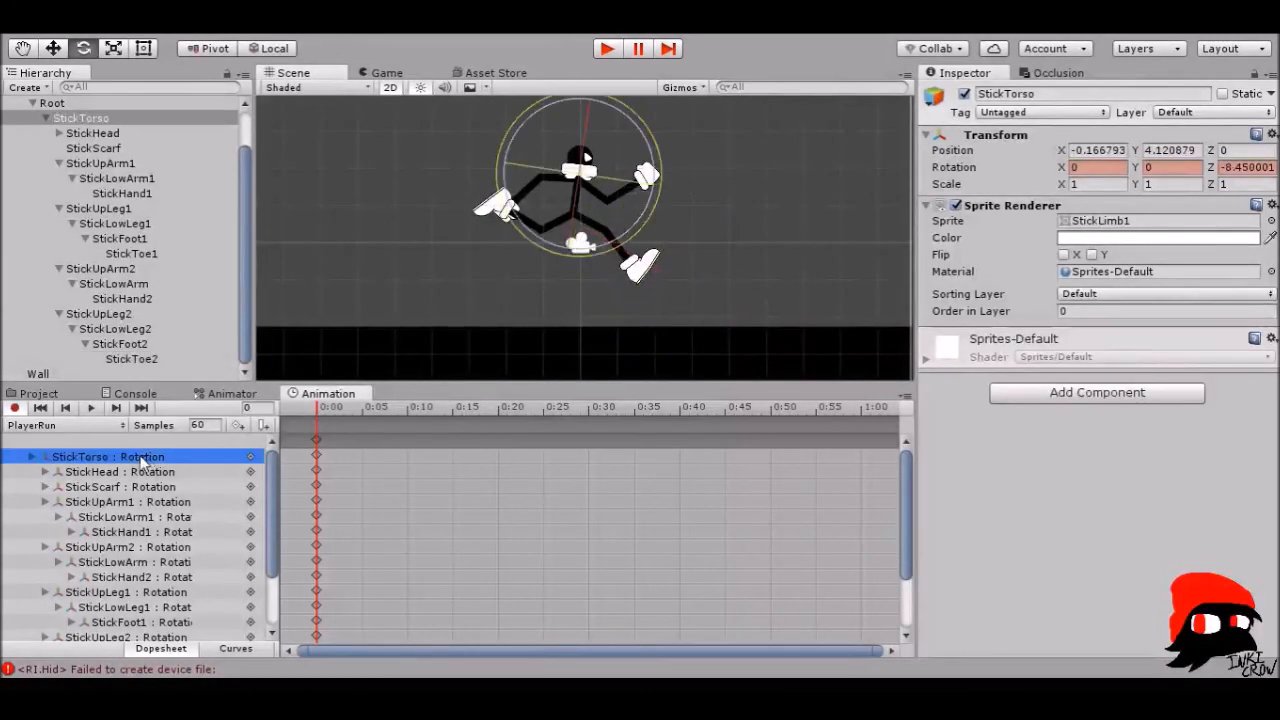
click(317, 424)
click(316, 437)
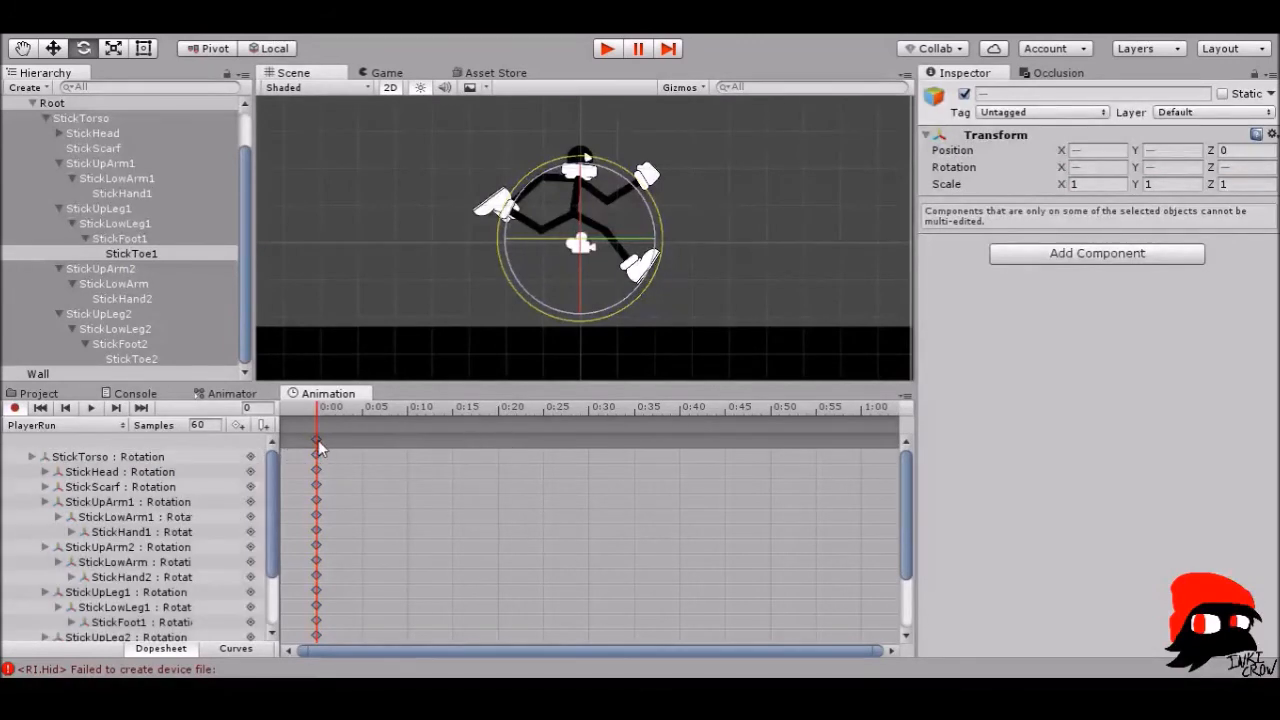
mouse_move(316, 440)
mouse_down()
mouse_move(343, 446)
mouse_move(320, 450)
mouse_up()
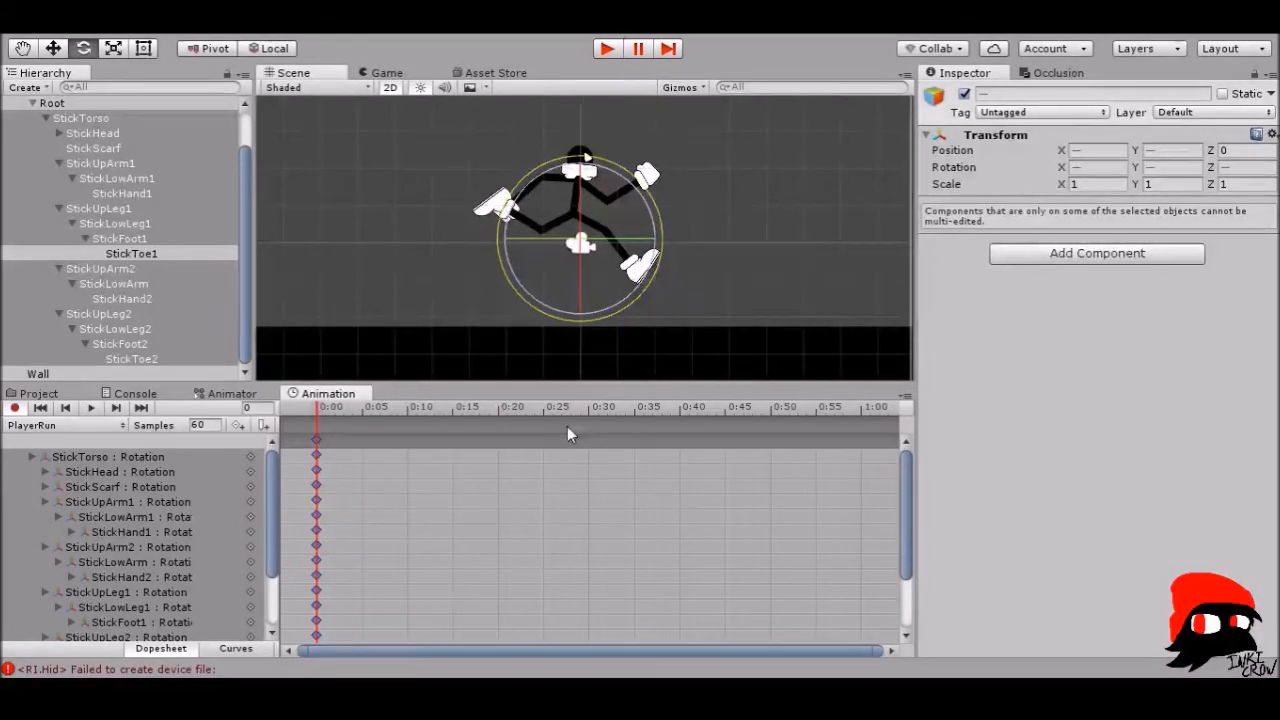
drag(622, 405, 619, 409)
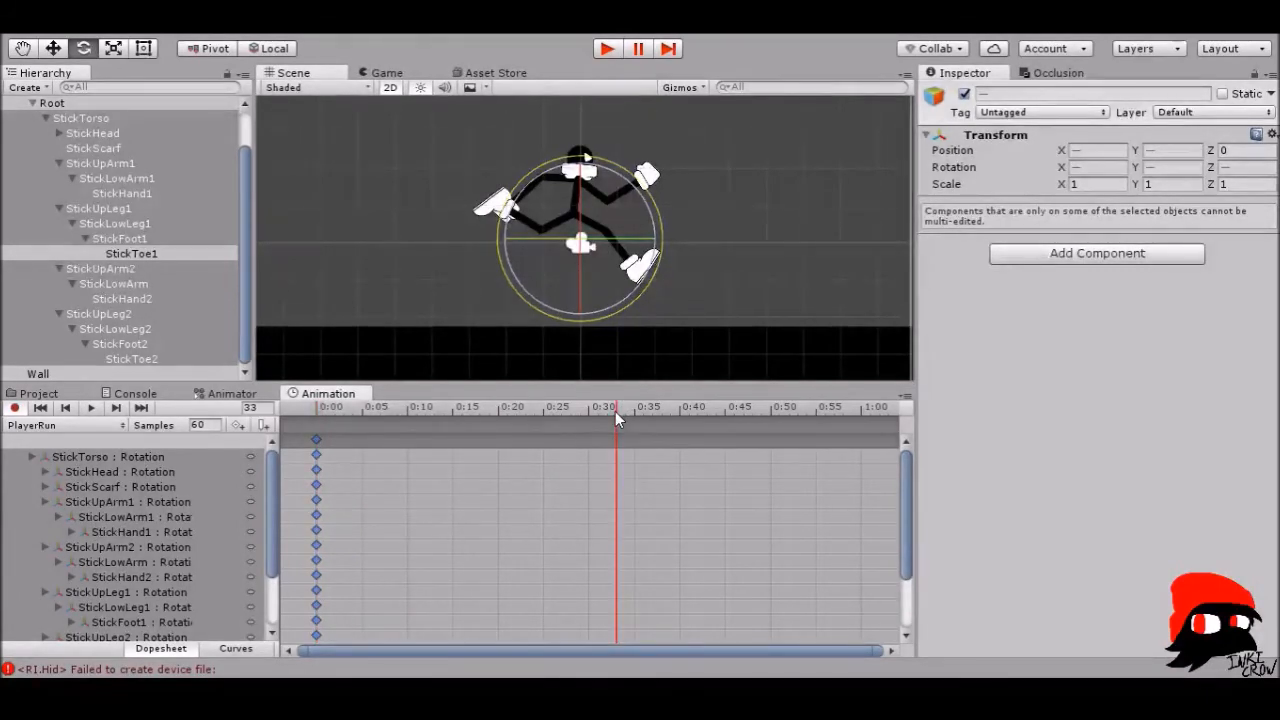
key(ctrl+v)
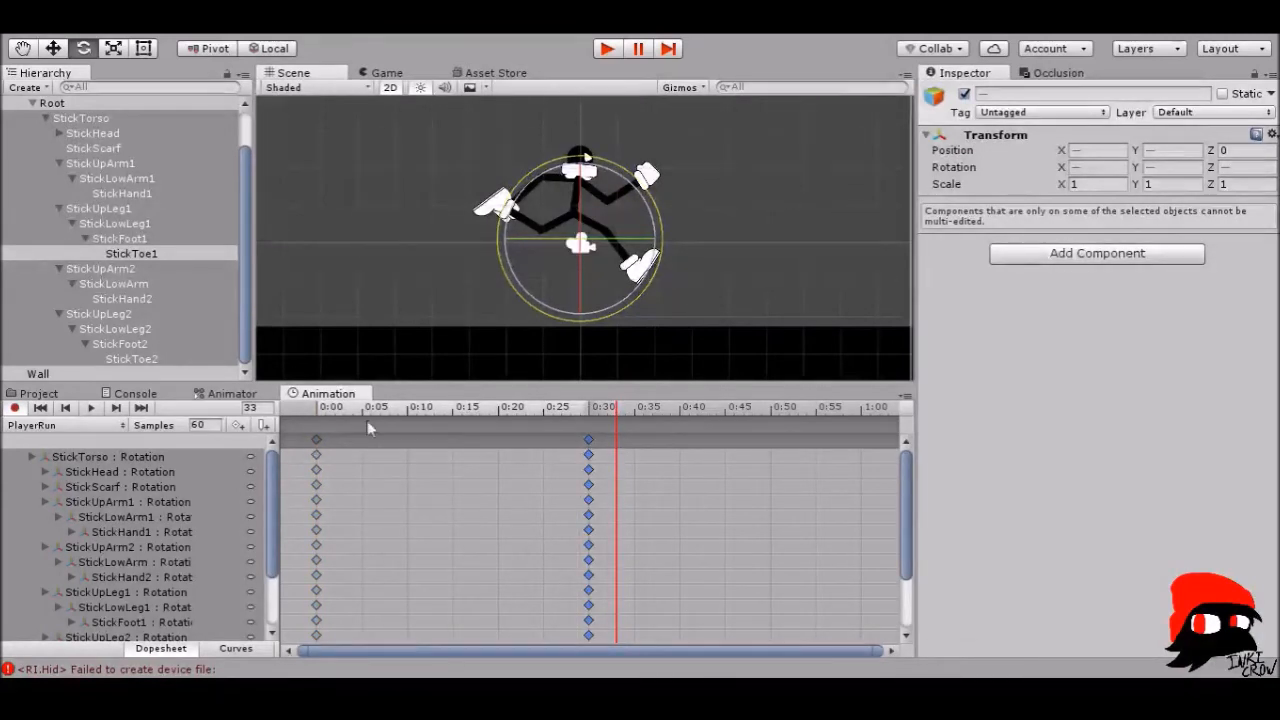
- Place the PlayerRun playhead between the starting pose and the copied end pose
scroll(527, 502, up, 3)
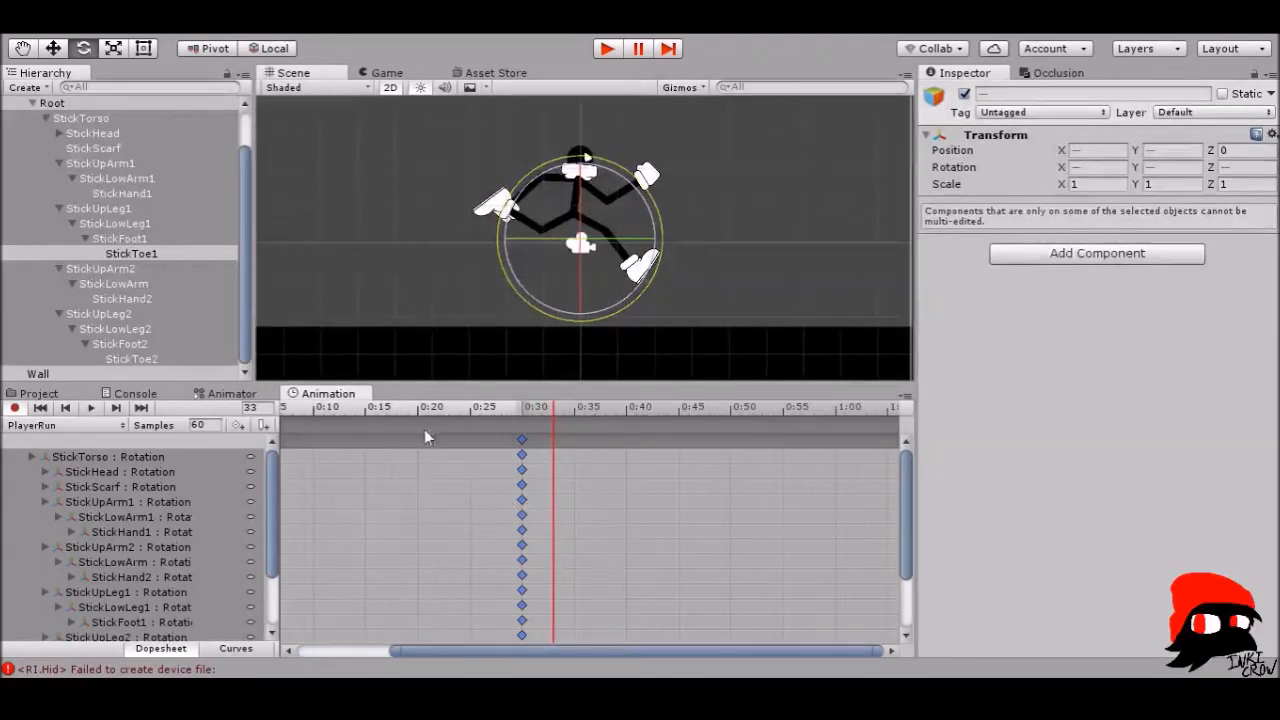
drag(542, 650, 426, 652)
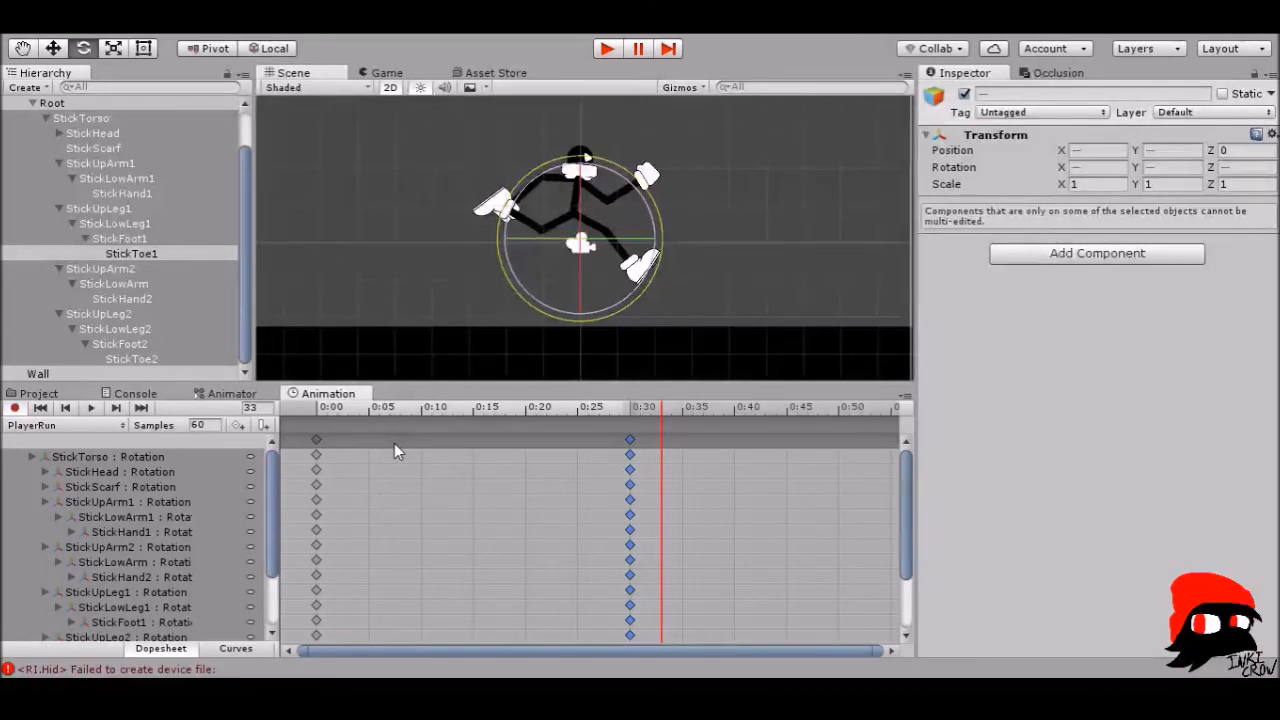
click(341, 408)
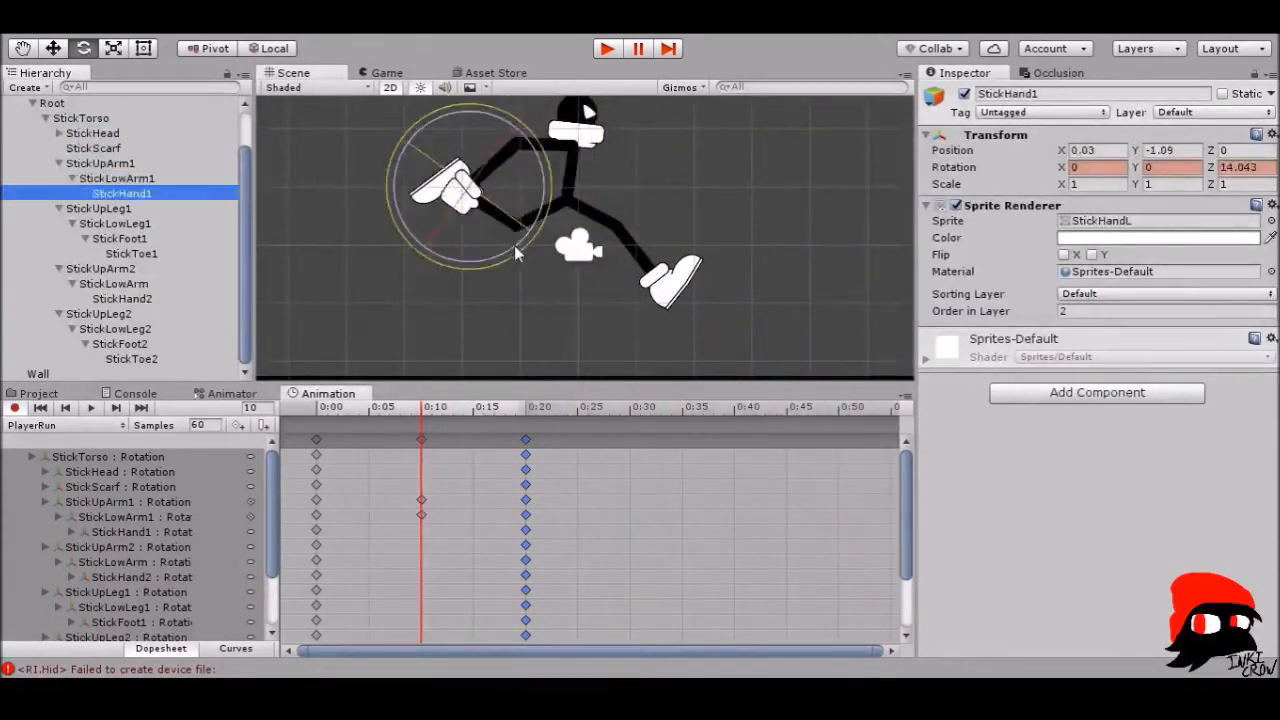
- Pose StickFoot1, StickHand2, StickToe2 and StickHead for the opposite stride at 0:10
click(119, 239)
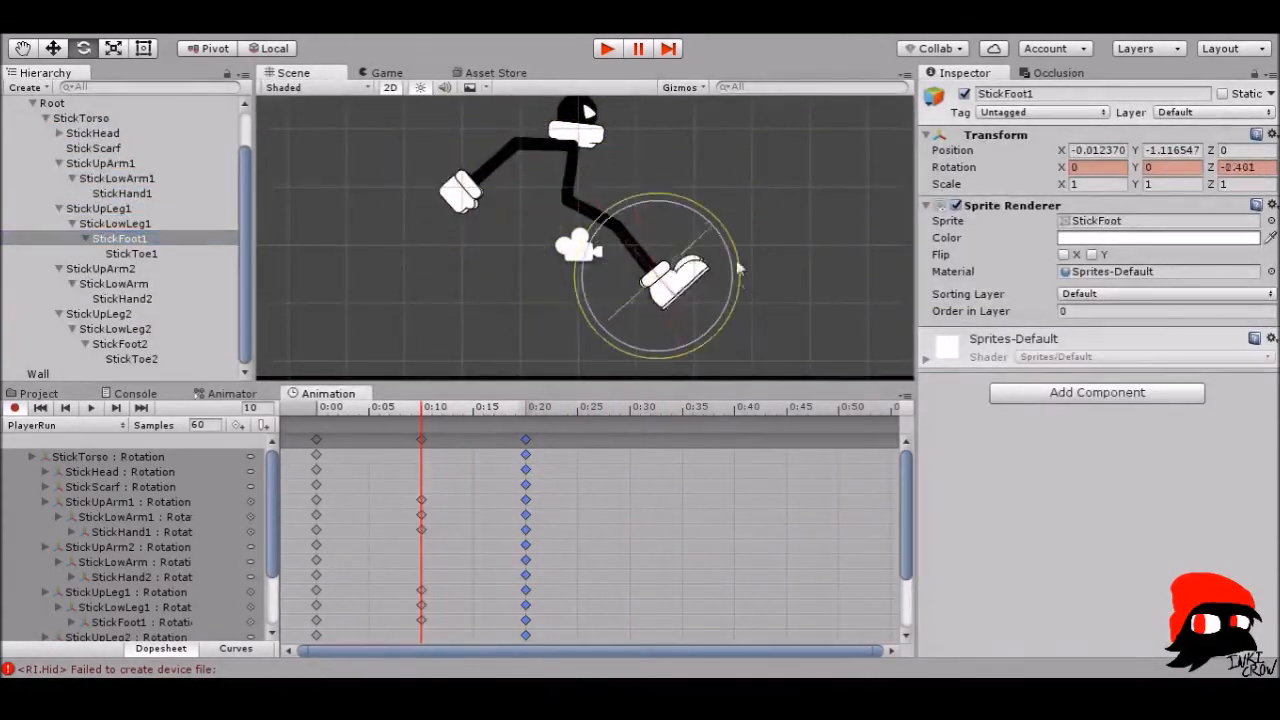
click(122, 299)
click(131, 359)
click(92, 133)
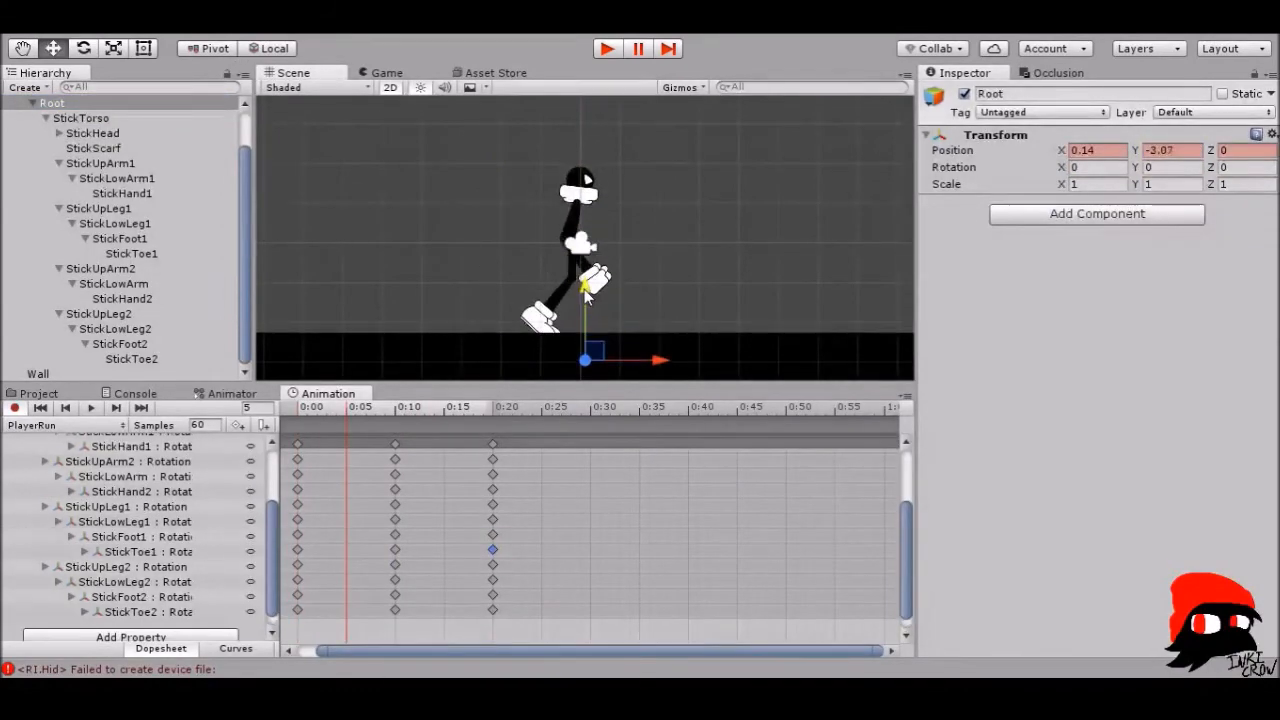
- Raise the Root slightly at 0:05 and move the playhead on to 0:15 for the matching body position
drag(586, 292, 586, 286)
click(444, 408)
drag(398, 411, 444, 410)
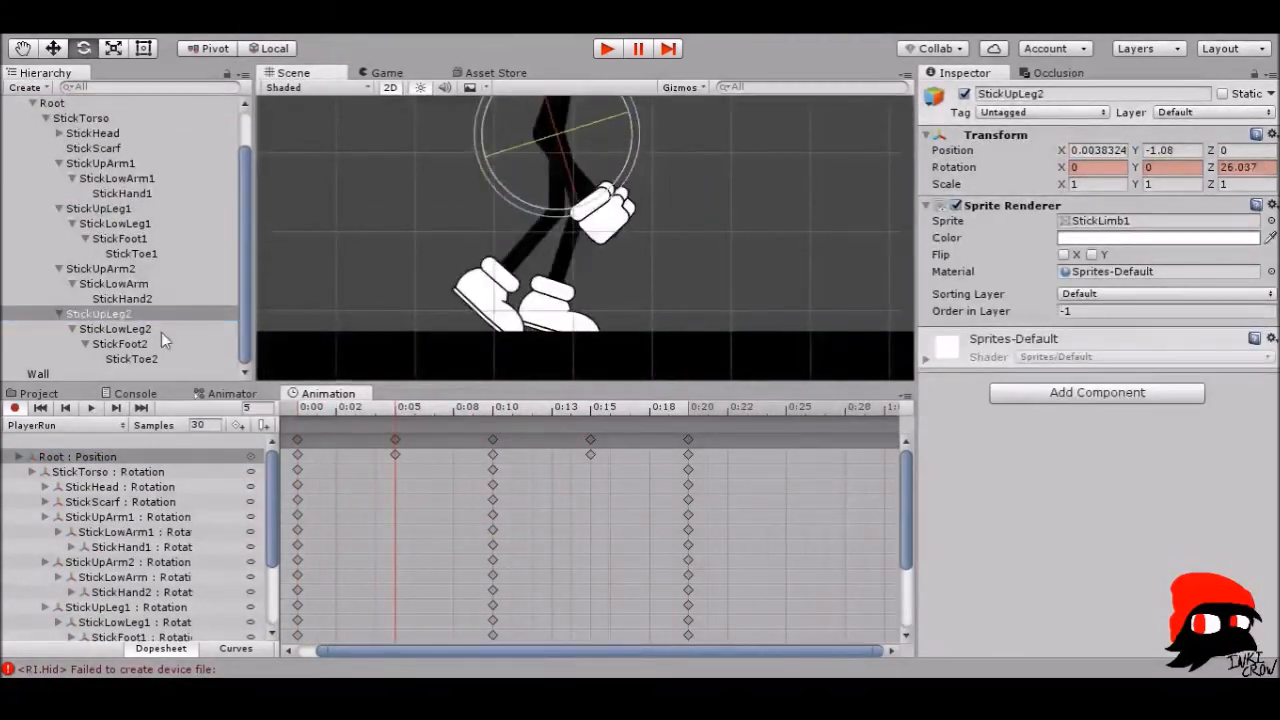
- Refine the passing pose at 0:05 by adjusting StickUpLeg1, StickFoot1, StickLowArm and StickLowArm1
click(120, 208)
click(120, 239)
click(114, 284)
click(117, 178)
- Refine the passing pose at 0:15 by adjusting StickLowArm, StickLowLeg2, StickUpLeg1, StickLowLeg1 and StickToe1
drag(396, 410, 590, 411)
click(114, 284)
drag(643, 215, 728, 185)
click(115, 328)
click(98, 208)
click(115, 223)
click(131, 253)
- Return the playhead to 0:00 and play the PlayerRun clip to preview the run cycle up close
drag(590, 407, 298, 407)
scroll(527, 278, up, 2)
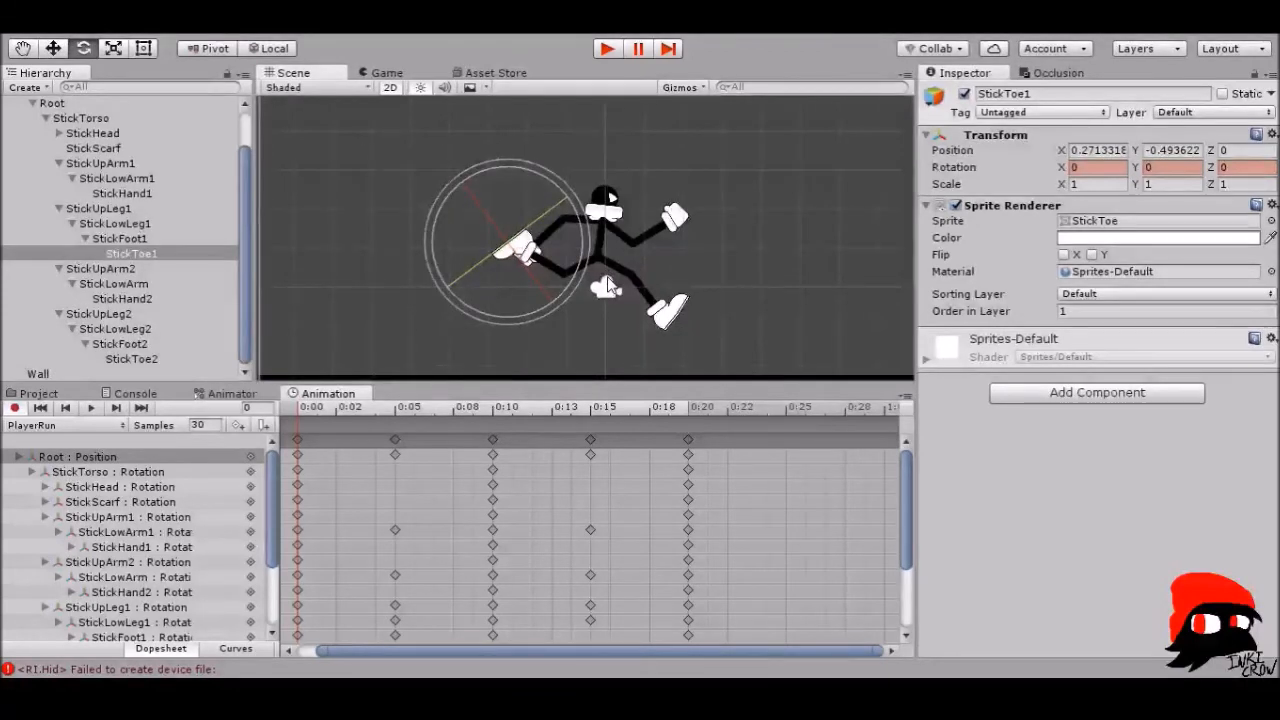
click(95, 409)
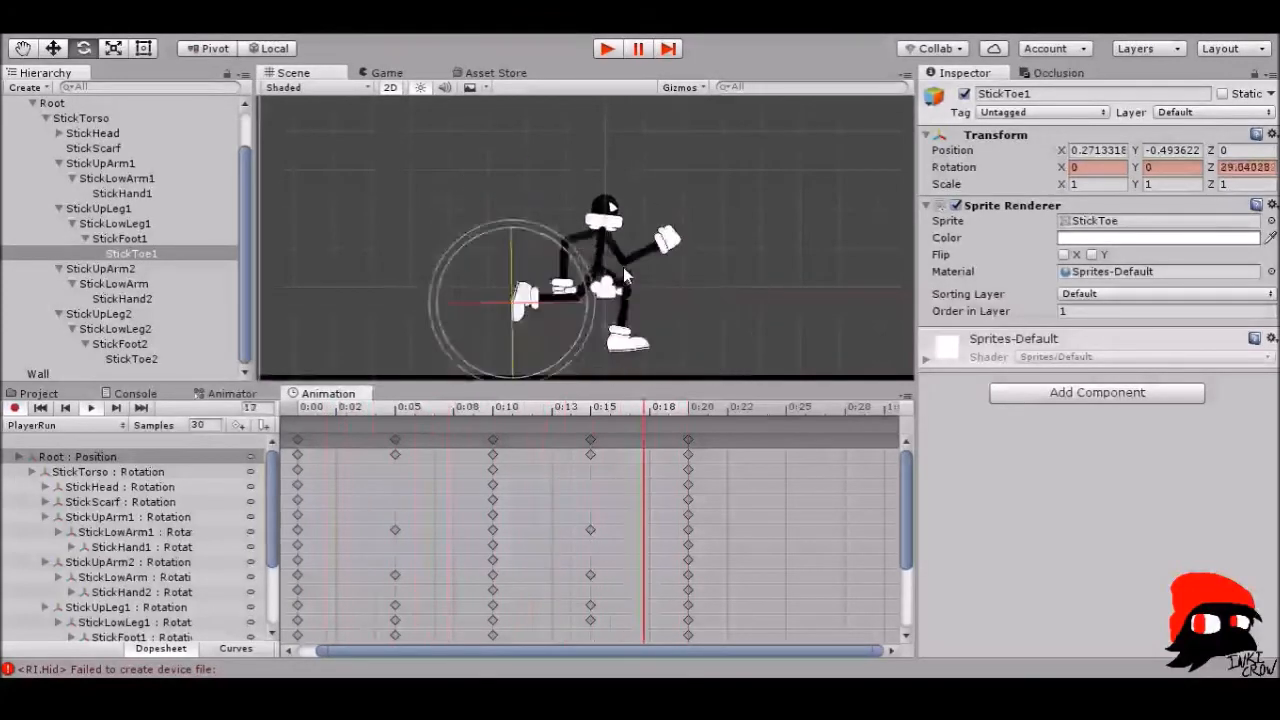
scroll(693, 272, up, 5)
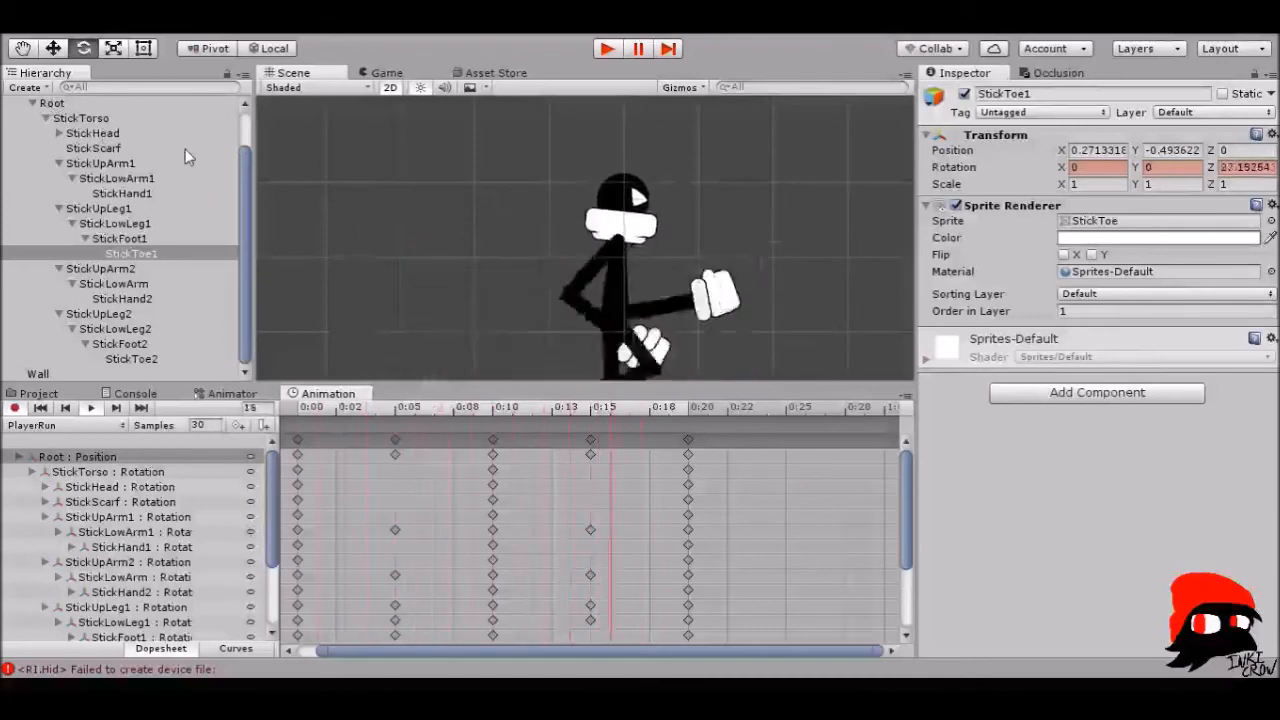
- Collapse the Root hierarchy and view the playing run cycle in the Game view
click(34, 104)
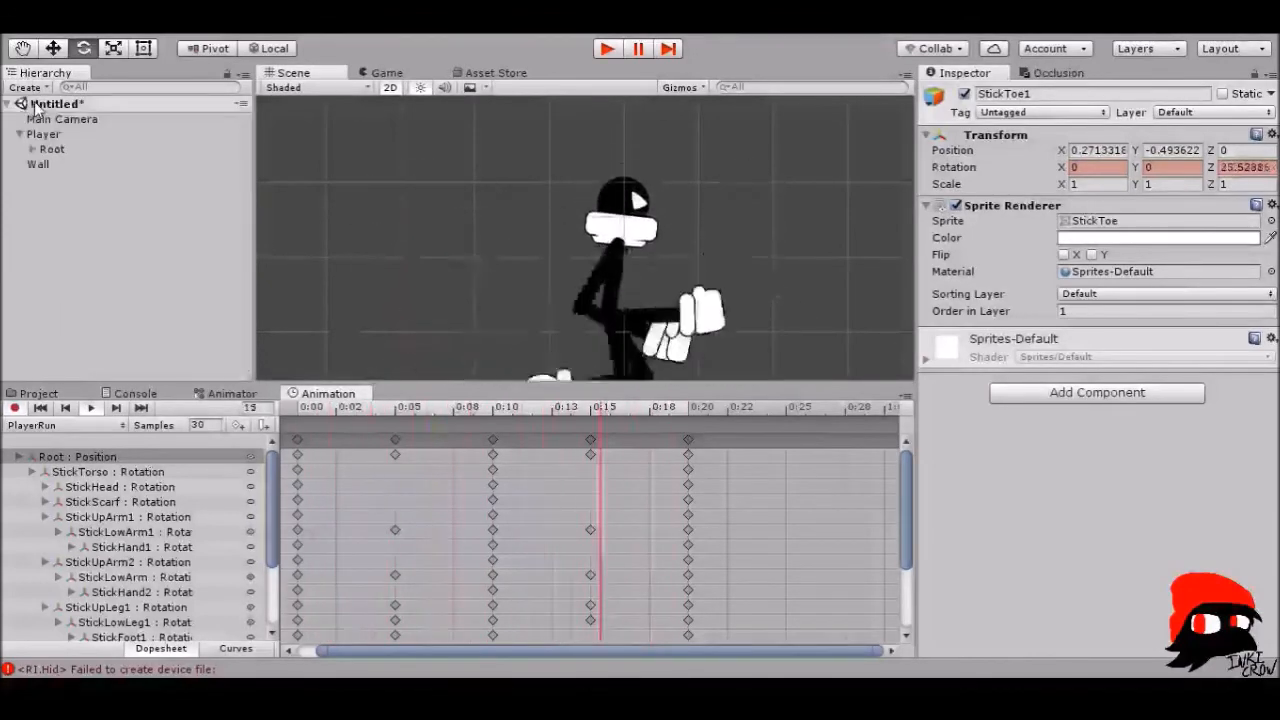
scroll(650, 240, down, 8)
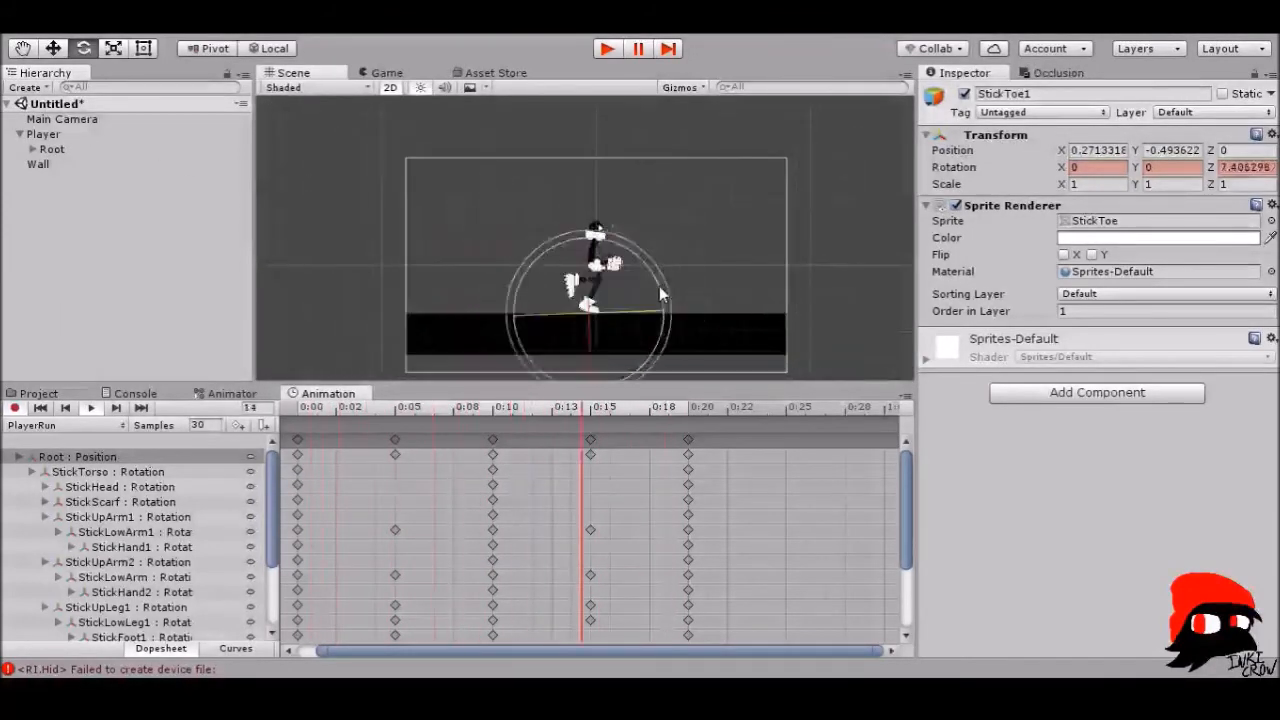
middle_drag(659, 286, 613, 240)
scroll(552, 224, up, 3)
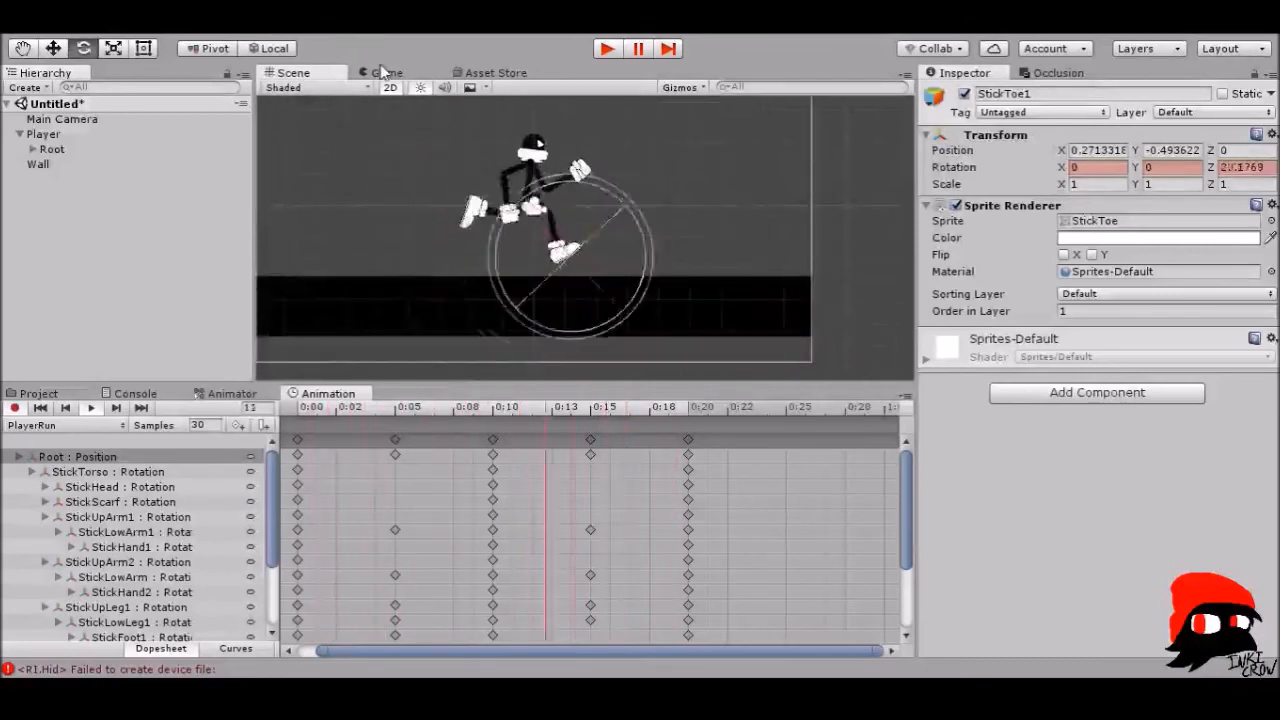
click(380, 74)
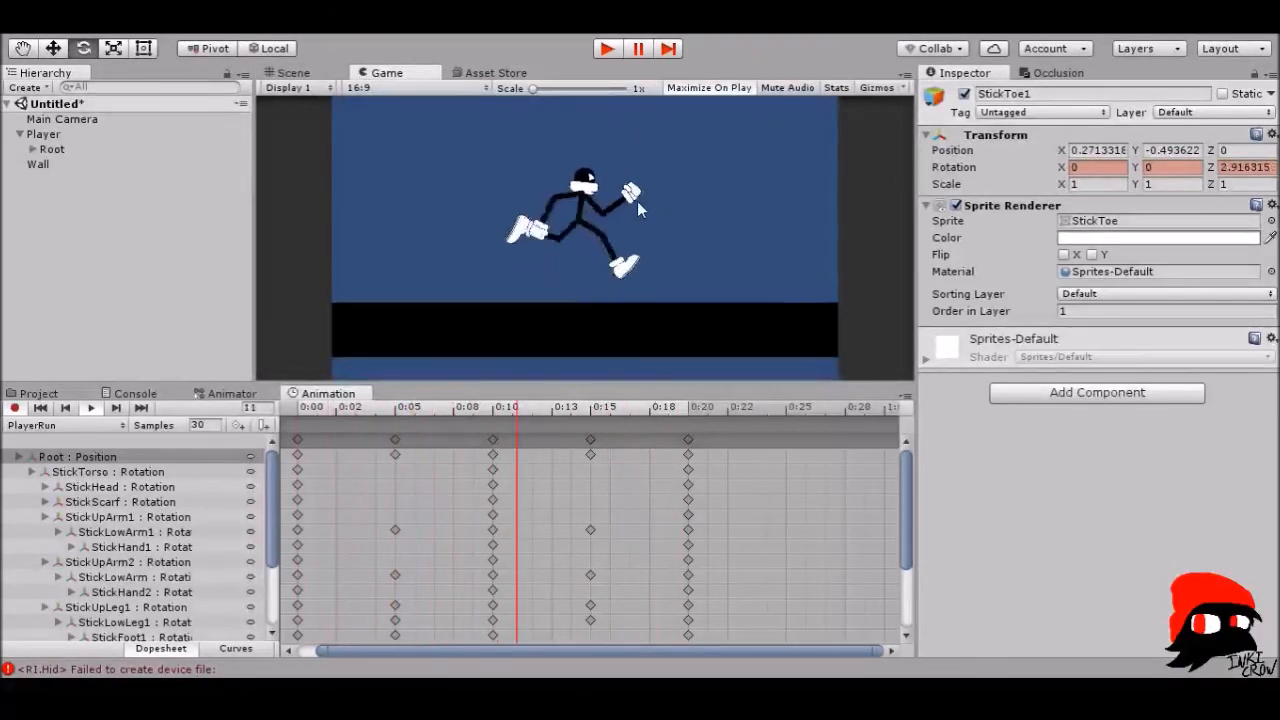